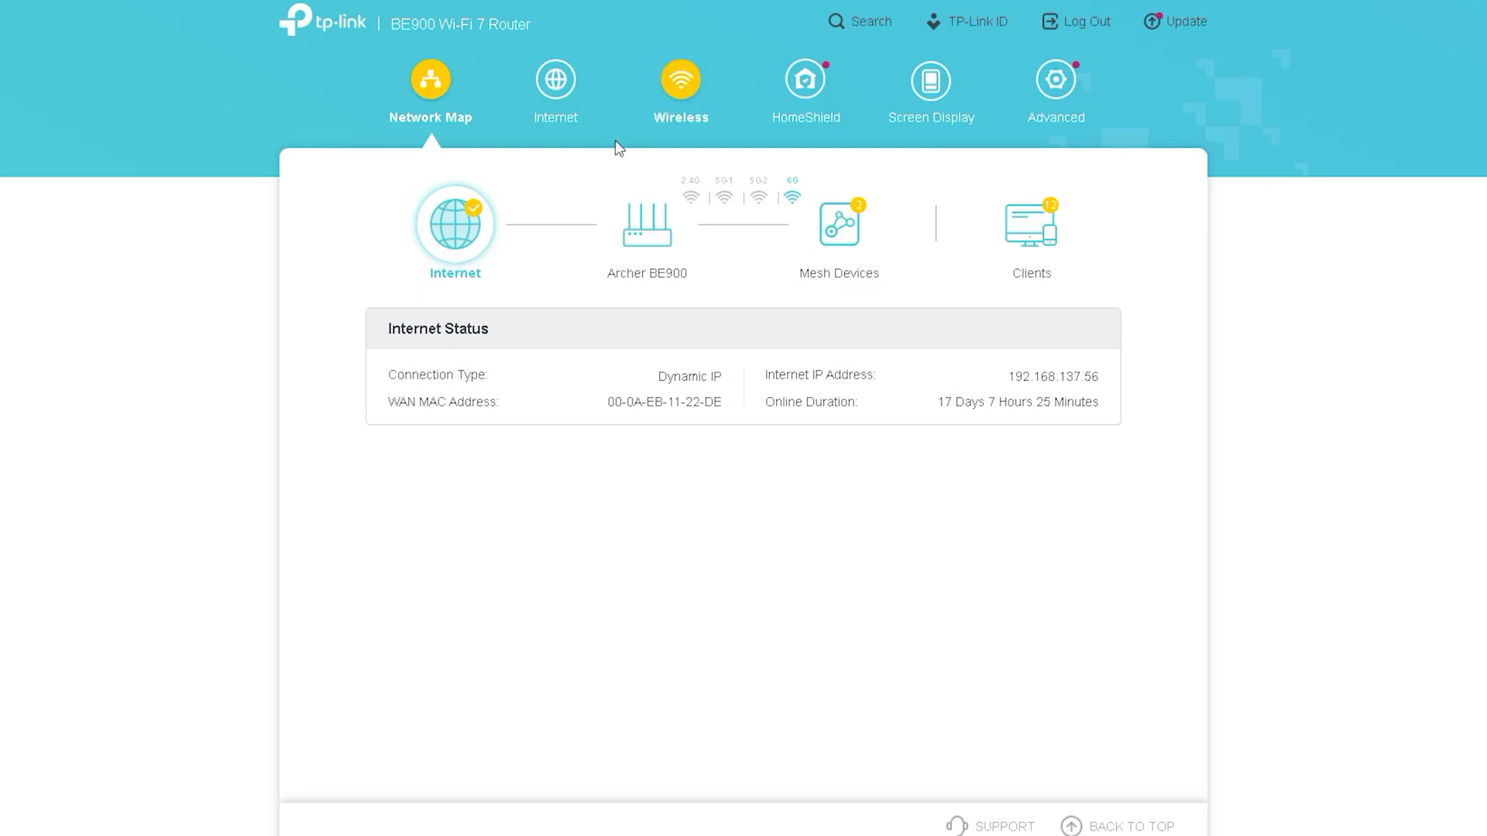
Step: Look through the Network Map, Internet, Wireless, HomeShield, Screen Display and Advanced pages of the router interface
{"action": "left_click", "coordinate": [428, 91]}
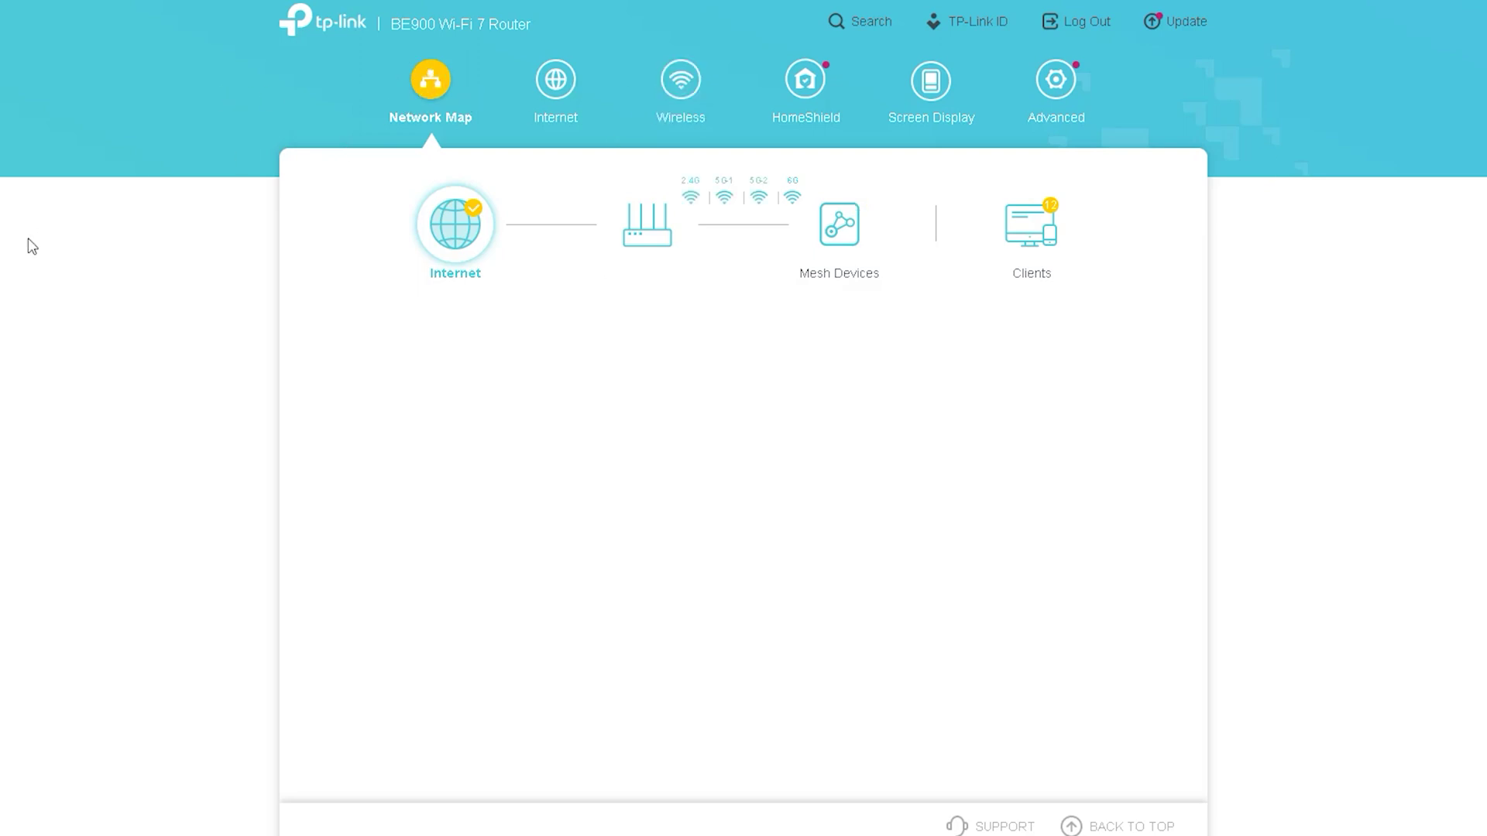
{"action": "left_click", "coordinate": [555, 85]}
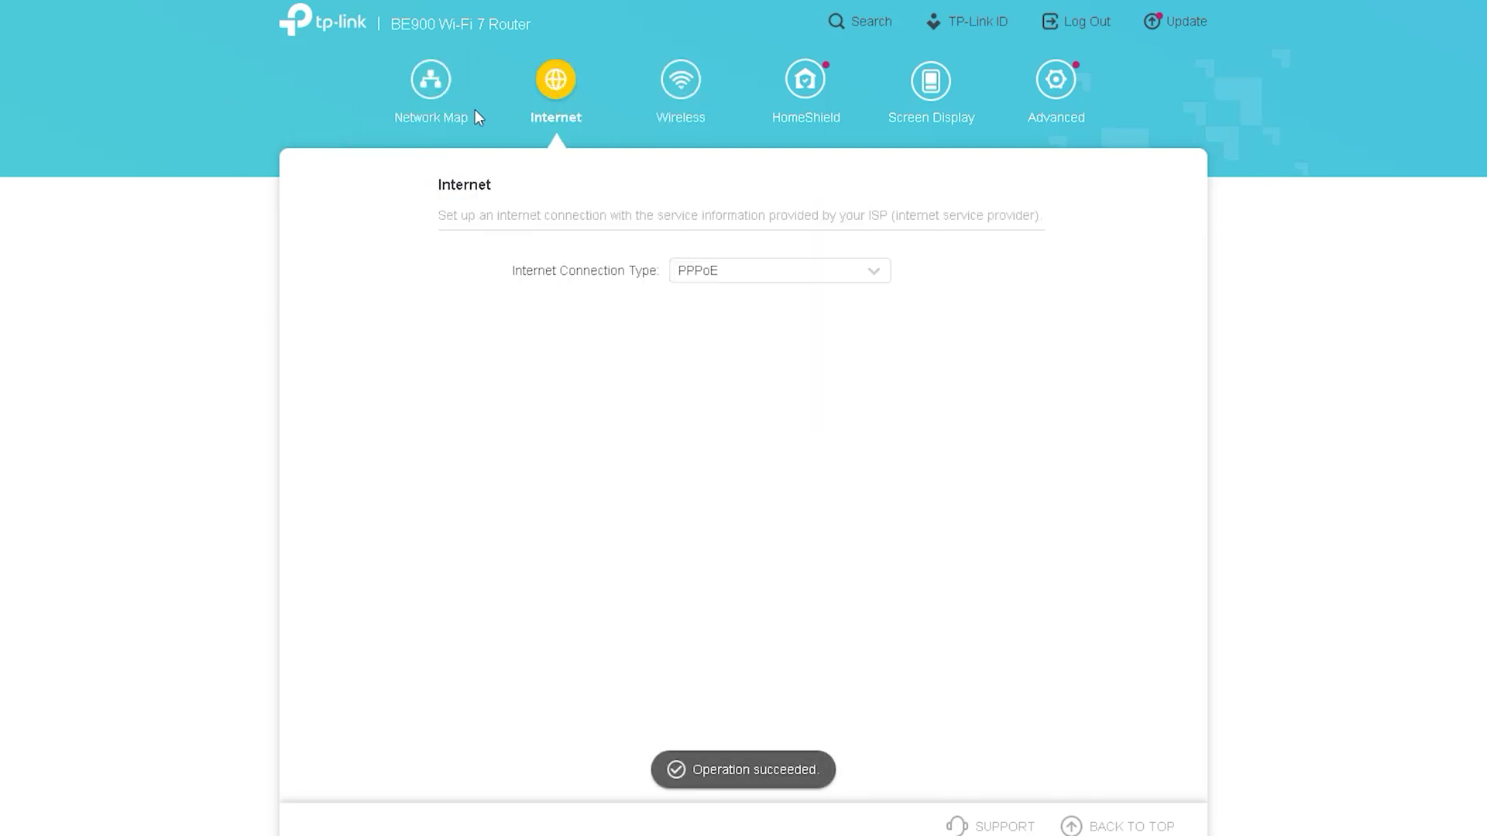
{"action": "left_click", "coordinate": [695, 108]}
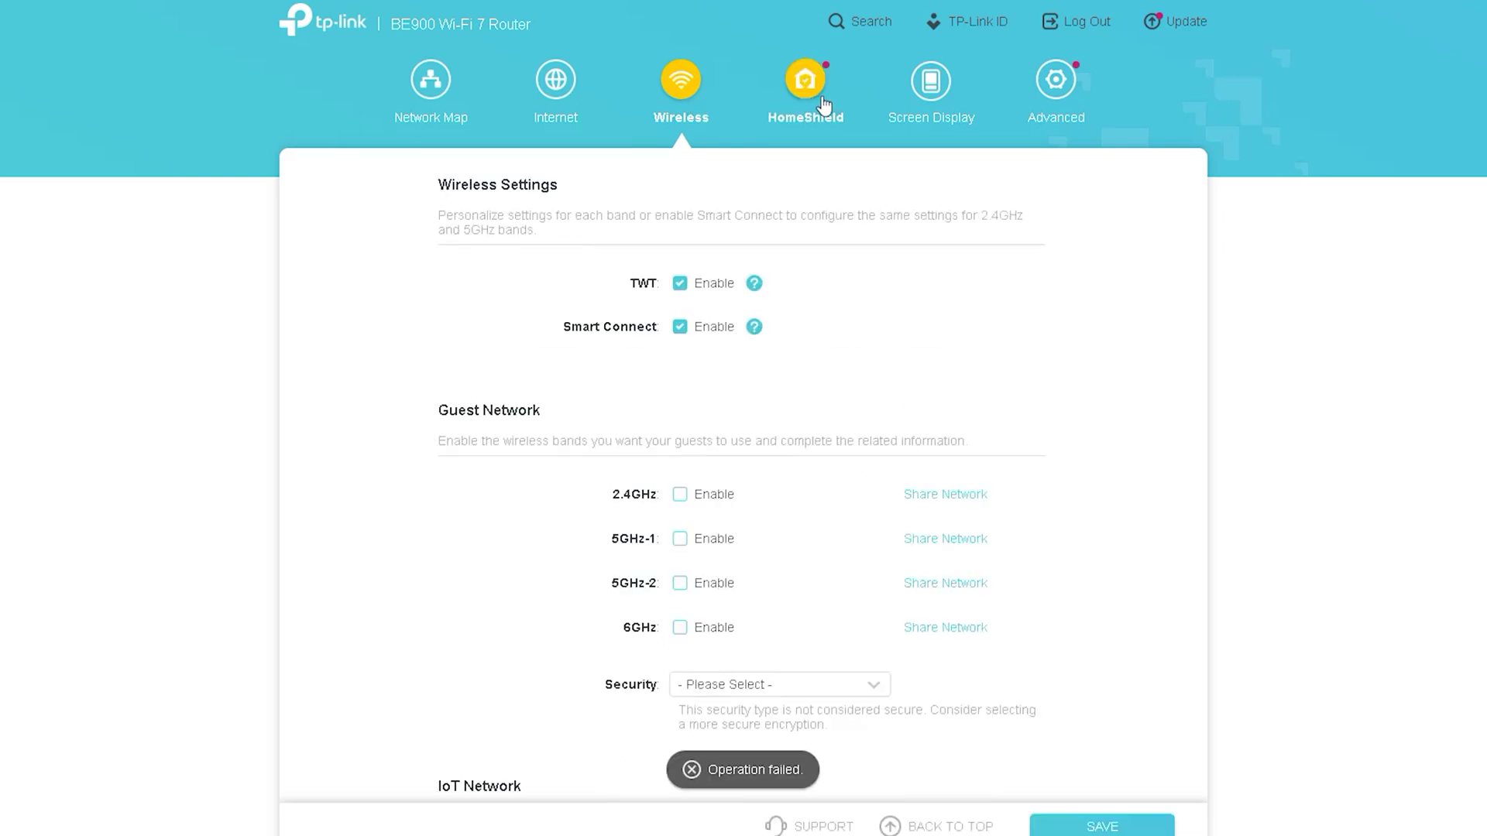
{"action": "left_click", "coordinate": [797, 97]}
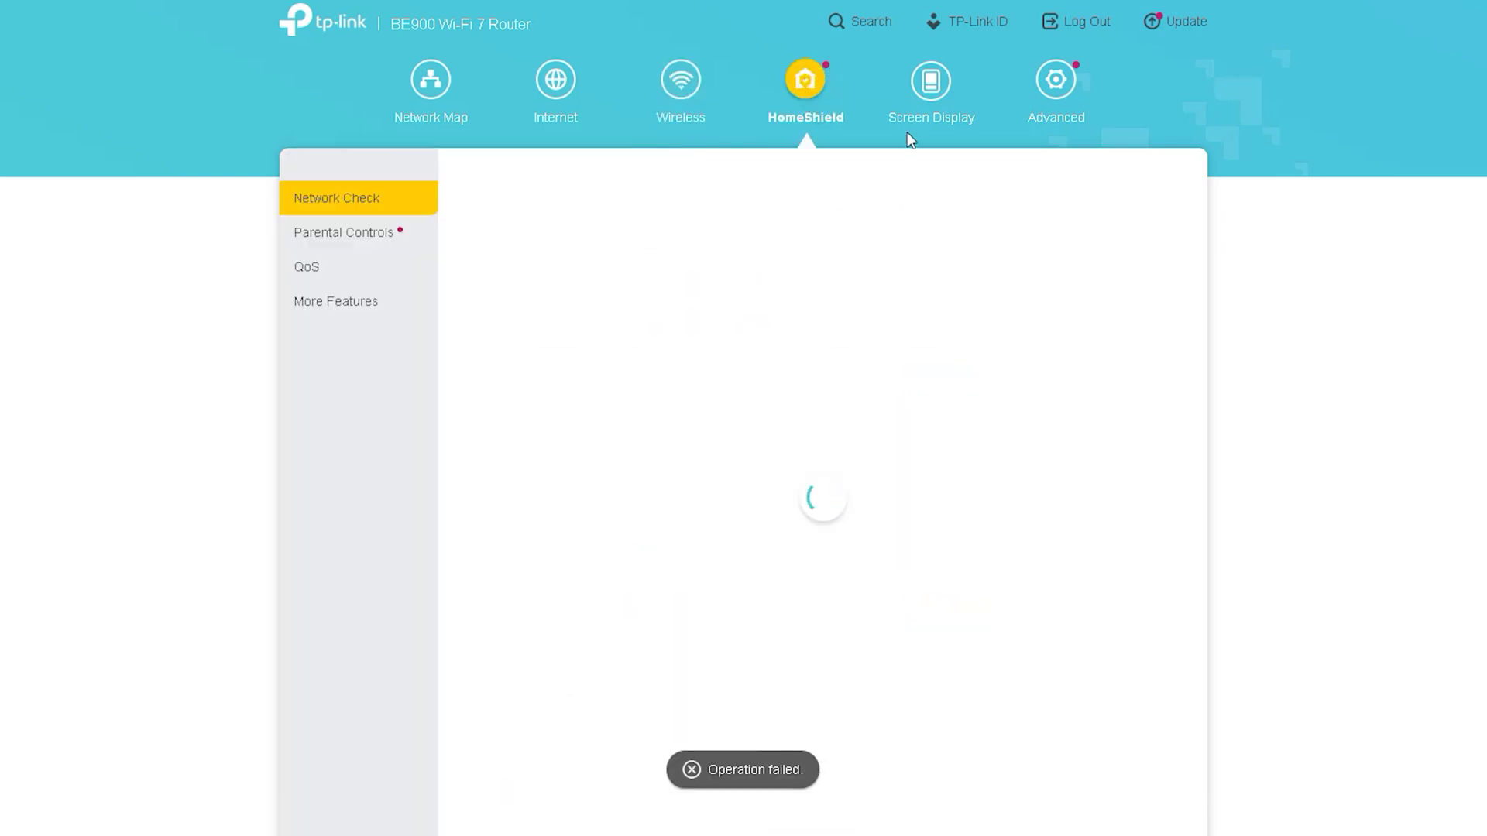
{"action": "left_click", "coordinate": [930, 87]}
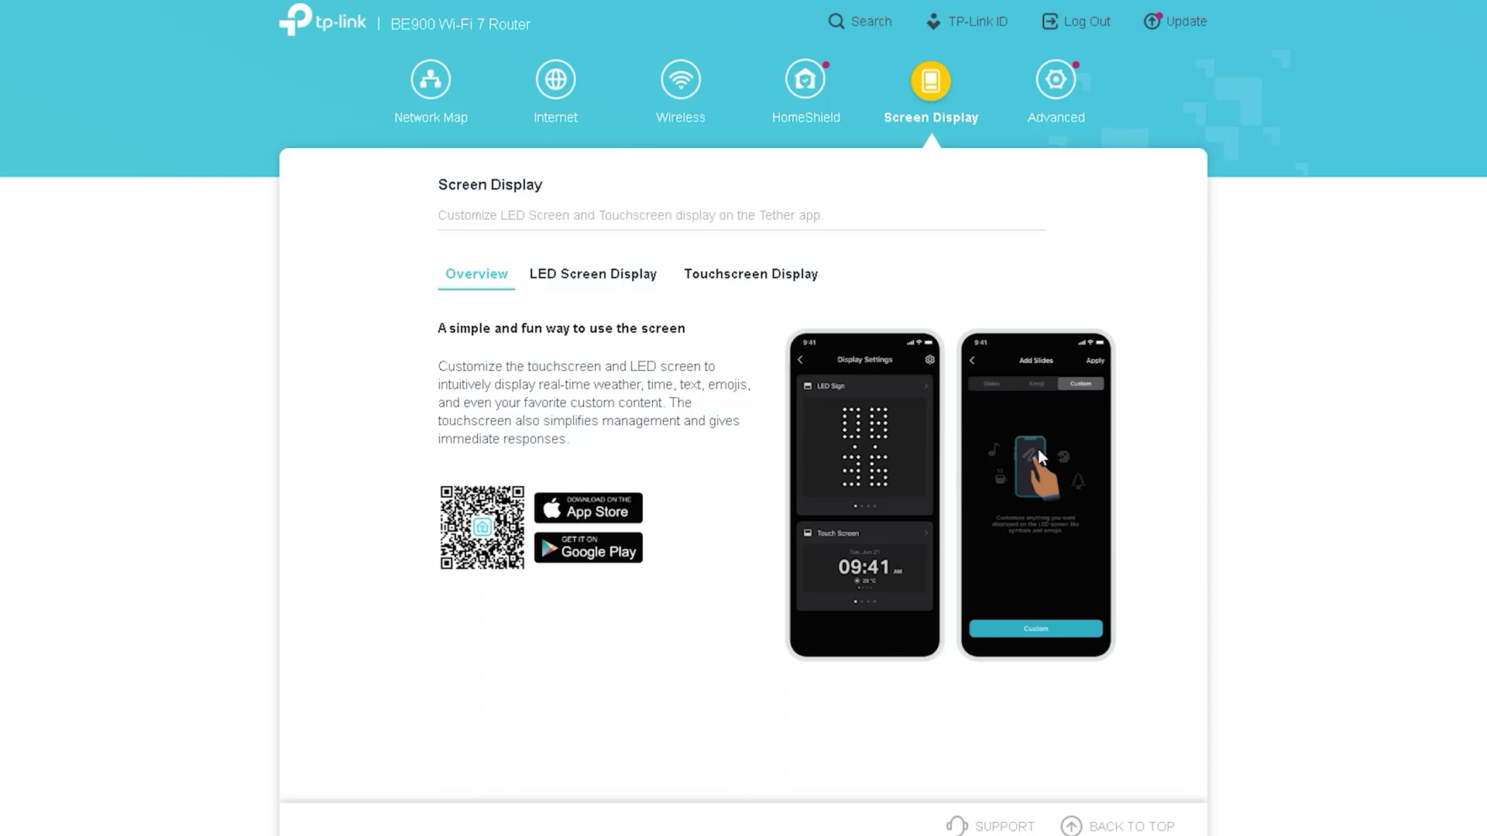
{"action": "left_click", "coordinate": [1056, 81]}
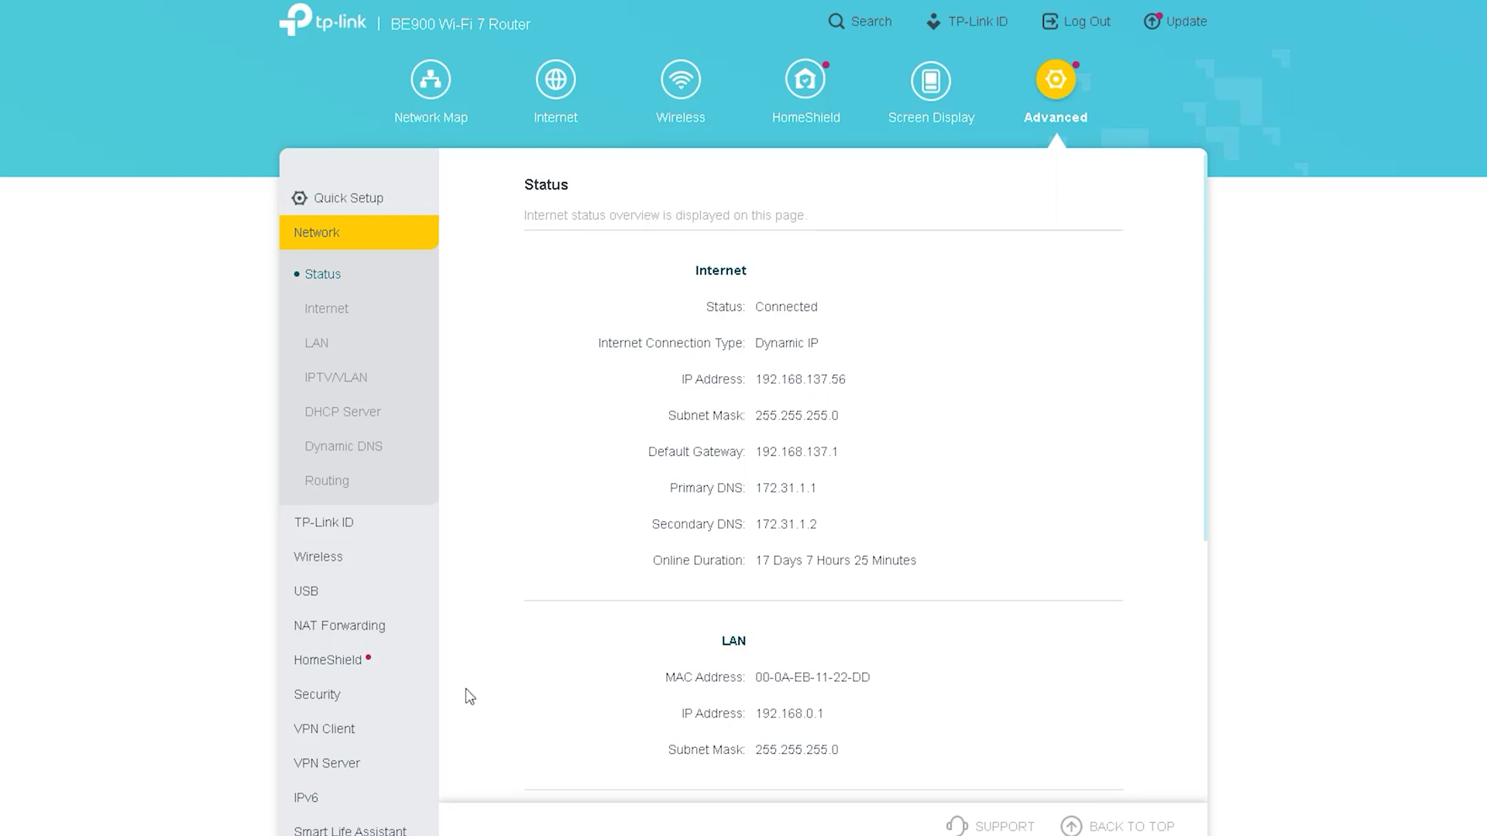
Step: Return to the Network Map and postpone the new firmware by choosing Auto Update Later
{"action": "left_click", "coordinate": [430, 81]}
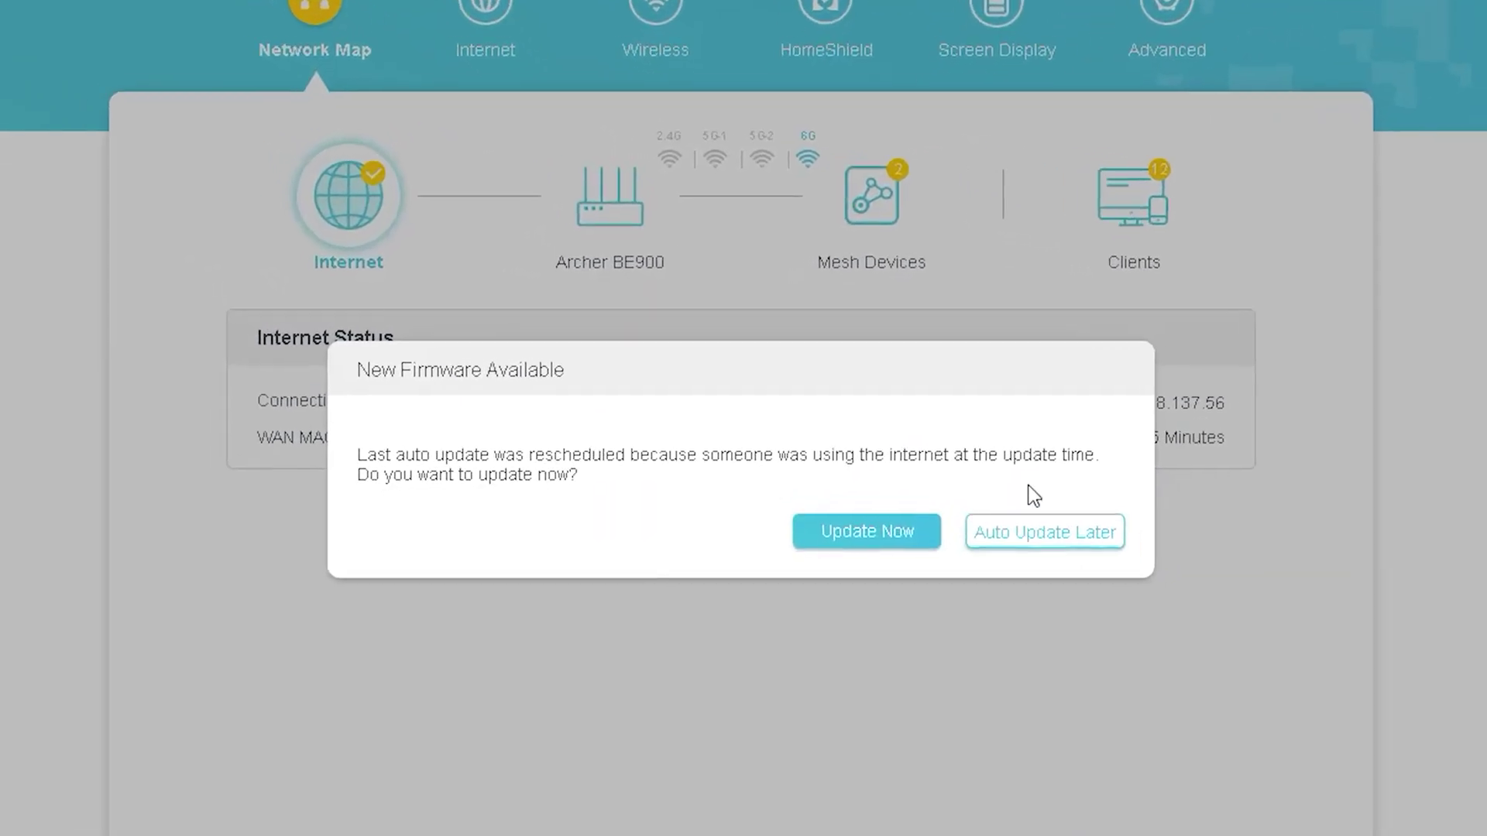
{"action": "left_click", "coordinate": [1132, 564]}
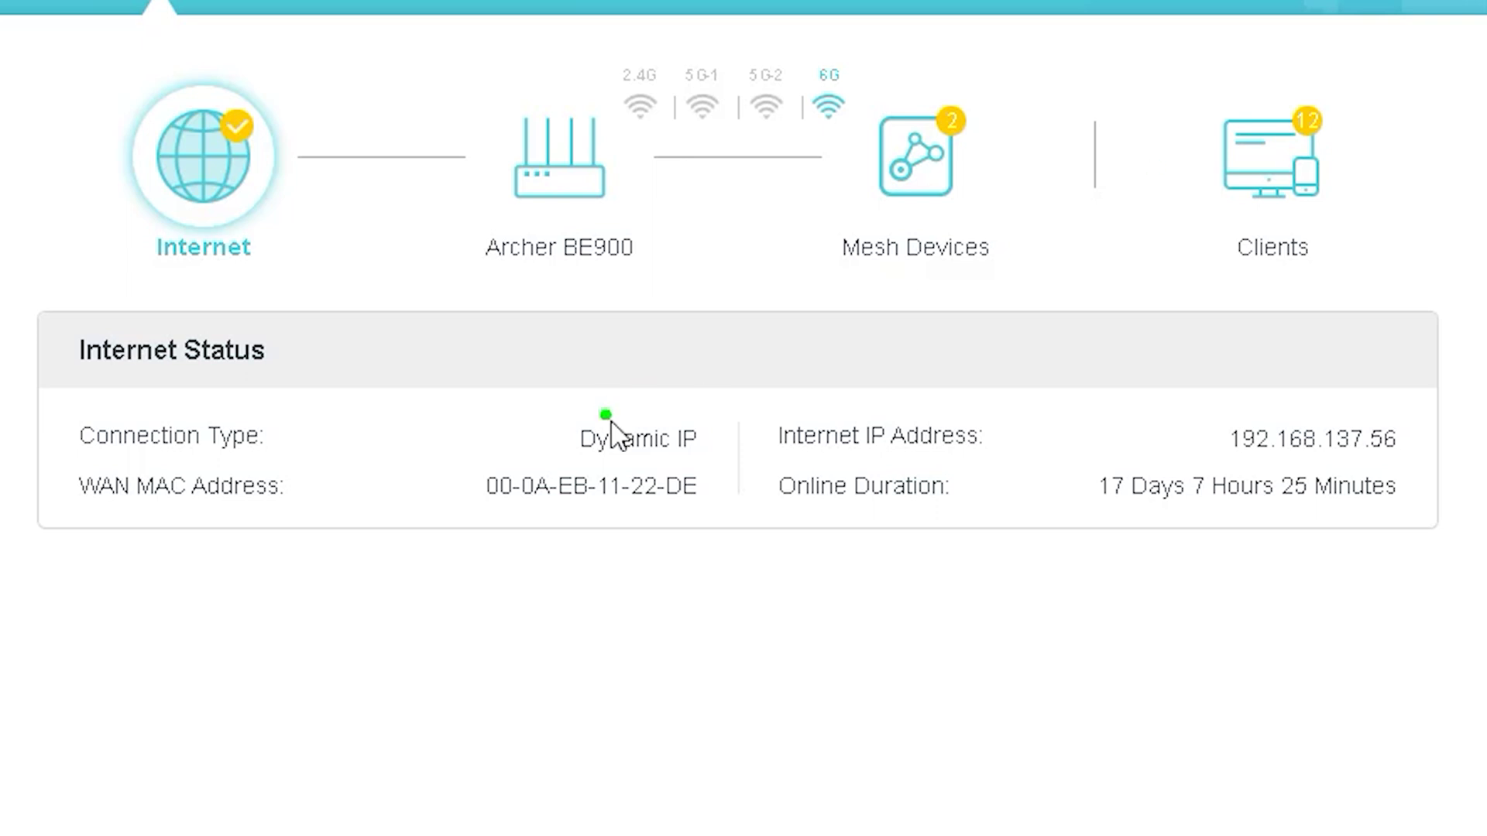
Step: Examine the Internet Status details: connection type, internet IP address, online duration and WAN MAC address
{"action": "mouse_move", "coordinate": [75, 462]}
{"action": "left_mouse_down"}
{"action": "mouse_move", "coordinate": [286, 464]}
{"action": "mouse_move", "coordinate": [44, 458]}
{"action": "left_mouse_up"}
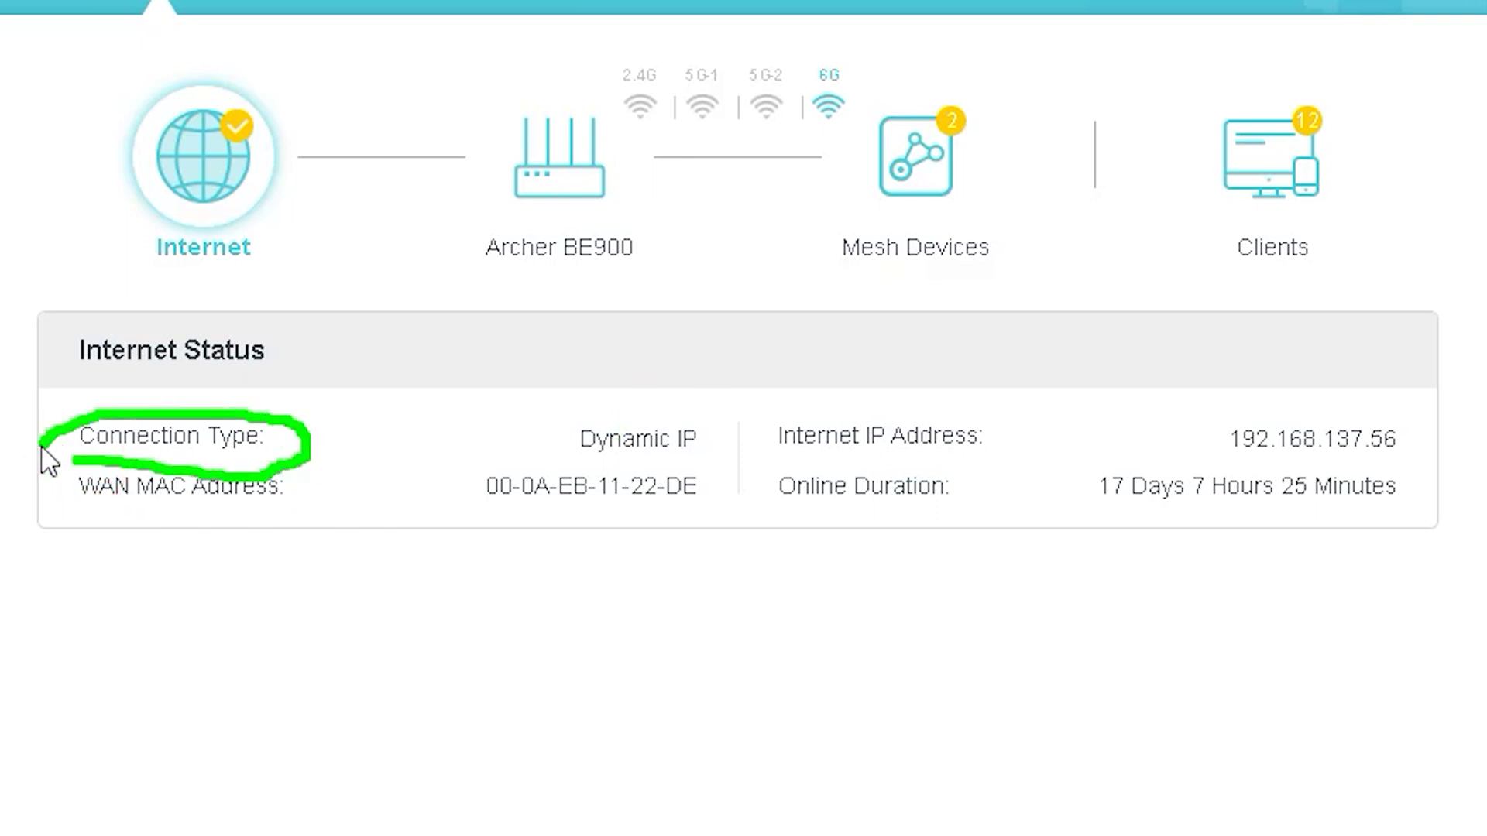
{"action": "mouse_move", "coordinate": [523, 466]}
{"action": "left_mouse_down"}
{"action": "mouse_move", "coordinate": [697, 468]}
{"action": "mouse_move", "coordinate": [551, 435]}
{"action": "left_mouse_up"}
{"action": "mouse_move", "coordinate": [775, 465]}
{"action": "left_mouse_down"}
{"action": "mouse_move", "coordinate": [1005, 466]}
{"action": "mouse_move", "coordinate": [770, 435]}
{"action": "mouse_move", "coordinate": [810, 453]}
{"action": "left_mouse_up"}
{"action": "left_click", "coordinate": [1329, 465]}
{"action": "left_click_drag", "start_coordinate": [1207, 459], "coordinate": [1436, 459]}
{"action": "left_click", "coordinate": [863, 521]}
{"action": "left_click_drag", "start_coordinate": [767, 518], "coordinate": [939, 518]}
{"action": "left_click", "coordinate": [1136, 539]}
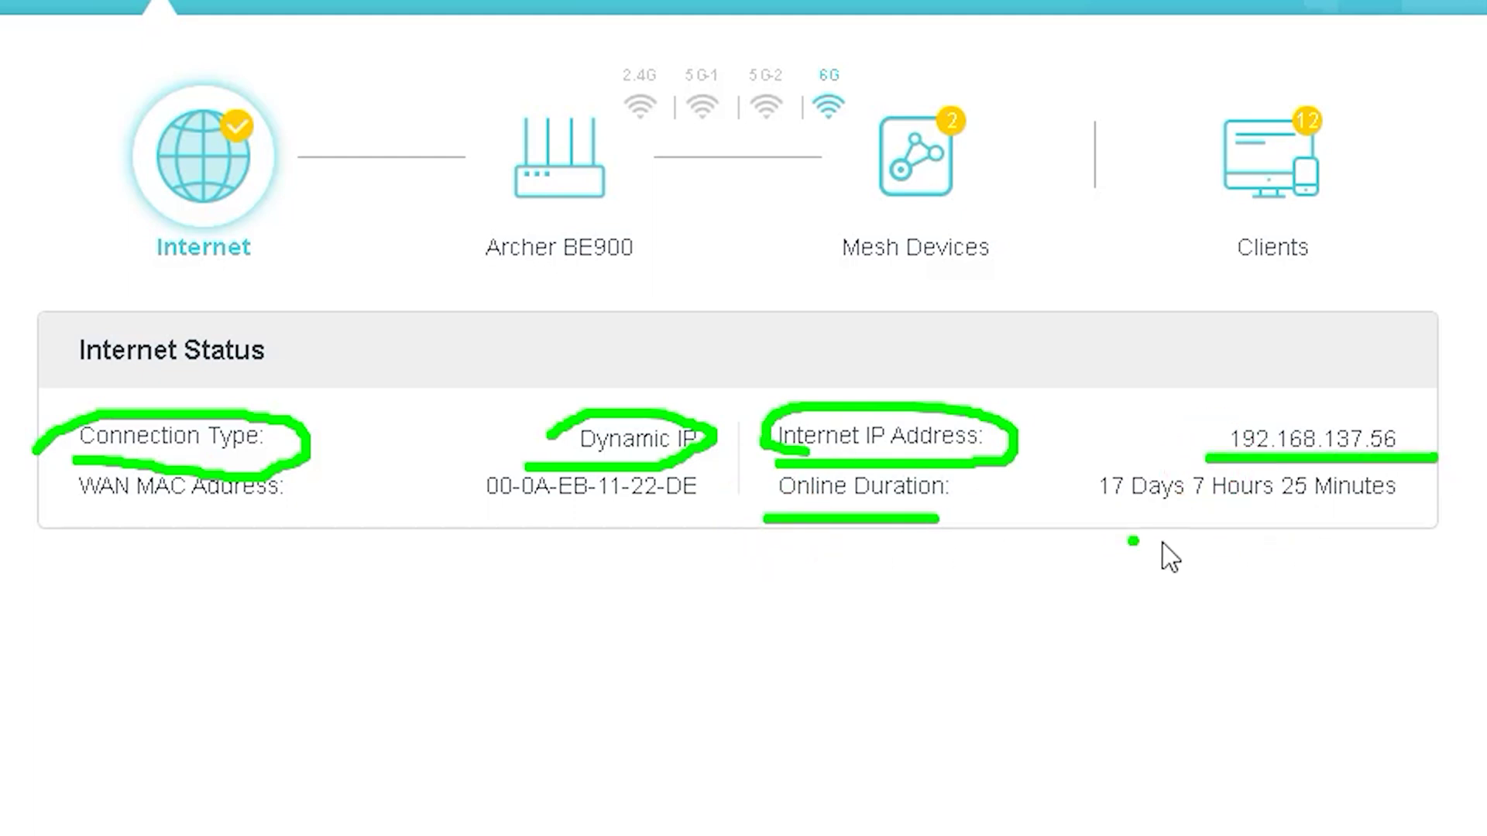
{"action": "left_click_drag", "start_coordinate": [1077, 527], "coordinate": [1453, 528]}
{"action": "left_click_drag", "start_coordinate": [71, 538], "coordinate": [295, 527]}
{"action": "left_click", "coordinate": [449, 525]}
{"action": "left_click_drag", "start_coordinate": [449, 525], "coordinate": [710, 524]}
{"action": "left_click", "coordinate": [870, 325]}
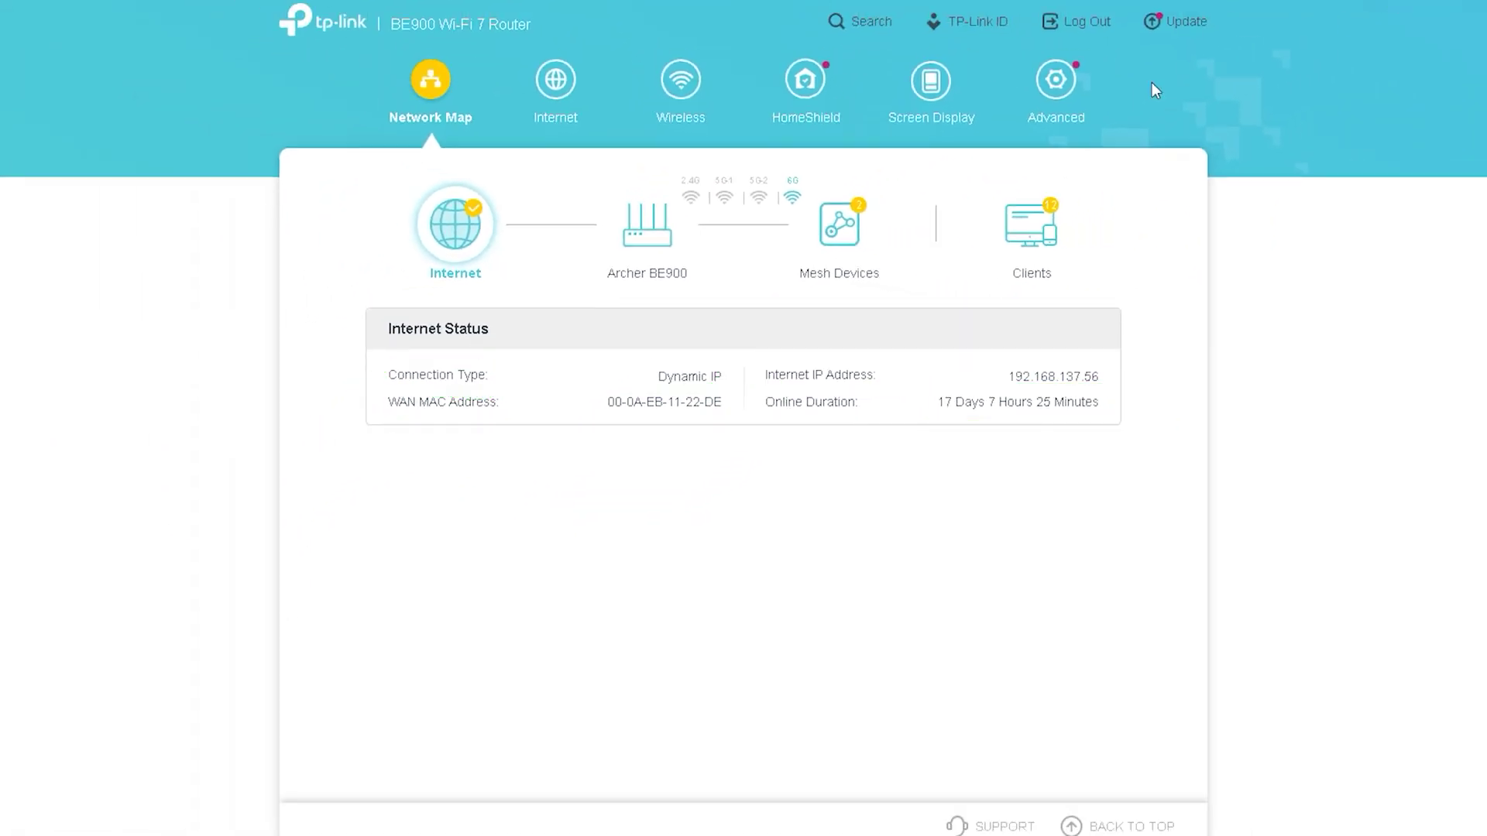
Step: Open the Archer BE900 details on the Network Map and examine its wireless bands, device name, IPv4 LAN IP and wireless settings
{"action": "left_click", "coordinate": [647, 232]}
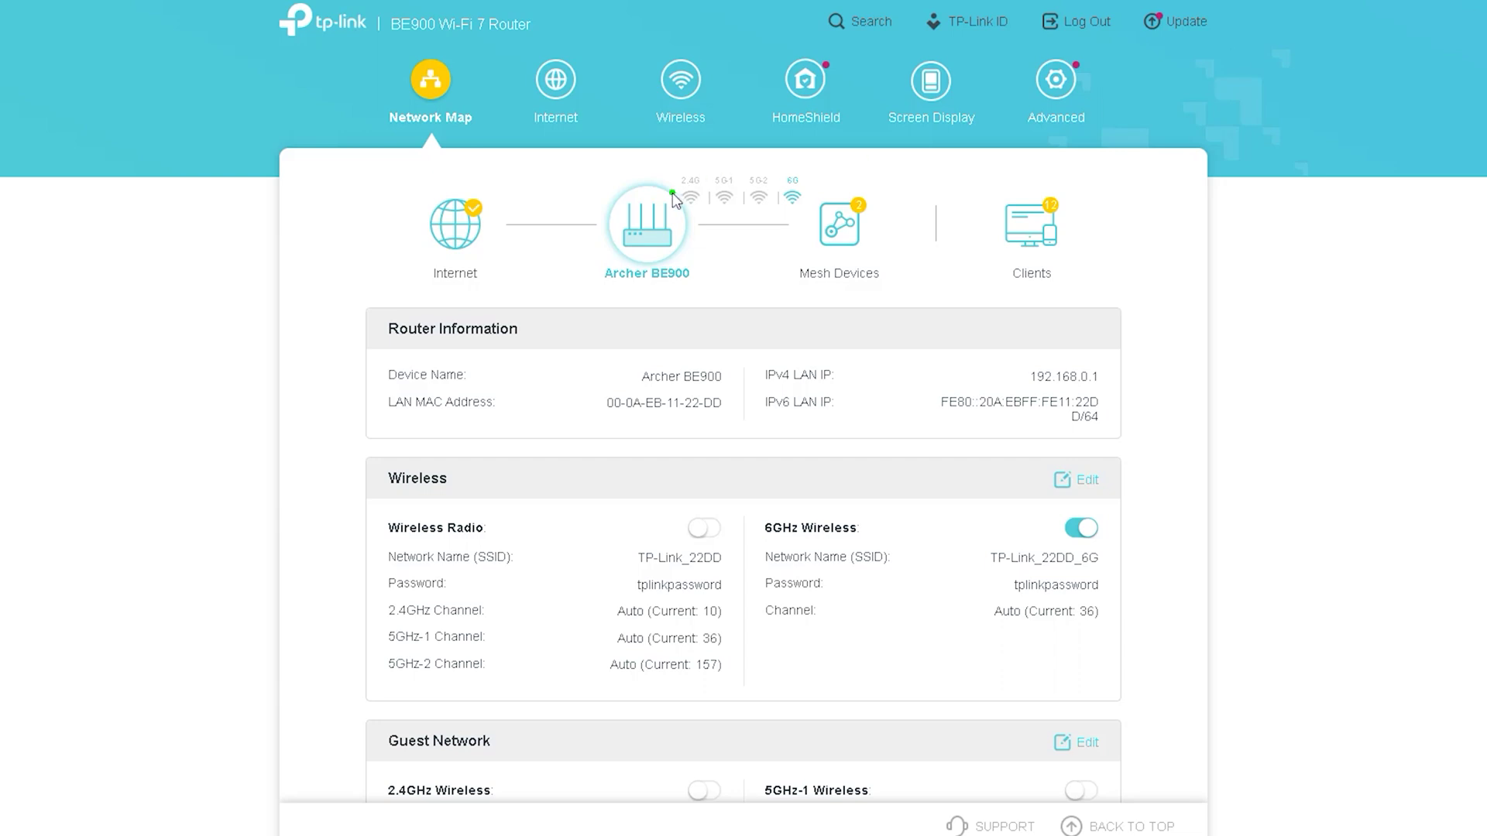
{"action": "mouse_move", "coordinate": [676, 217]}
{"action": "left_mouse_down"}
{"action": "mouse_move", "coordinate": [826, 207]}
{"action": "mouse_move", "coordinate": [702, 163]}
{"action": "mouse_move", "coordinate": [662, 199]}
{"action": "mouse_move", "coordinate": [677, 216]}
{"action": "left_mouse_up"}
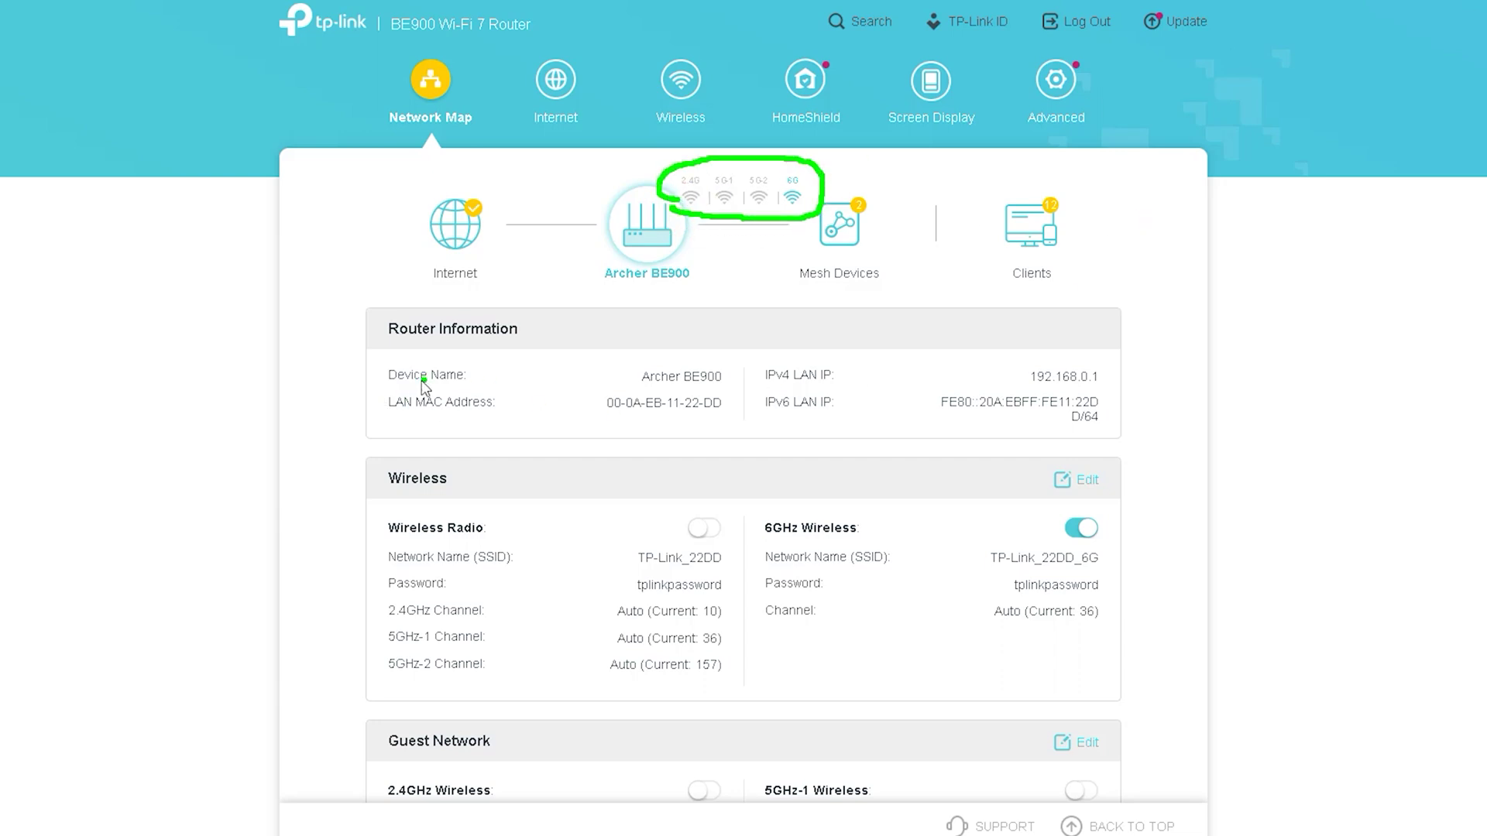
{"action": "left_click_drag", "start_coordinate": [381, 385], "coordinate": [463, 385]}
{"action": "left_click_drag", "start_coordinate": [761, 386], "coordinate": [842, 385]}
{"action": "left_click_drag", "start_coordinate": [1014, 388], "coordinate": [1121, 389]}
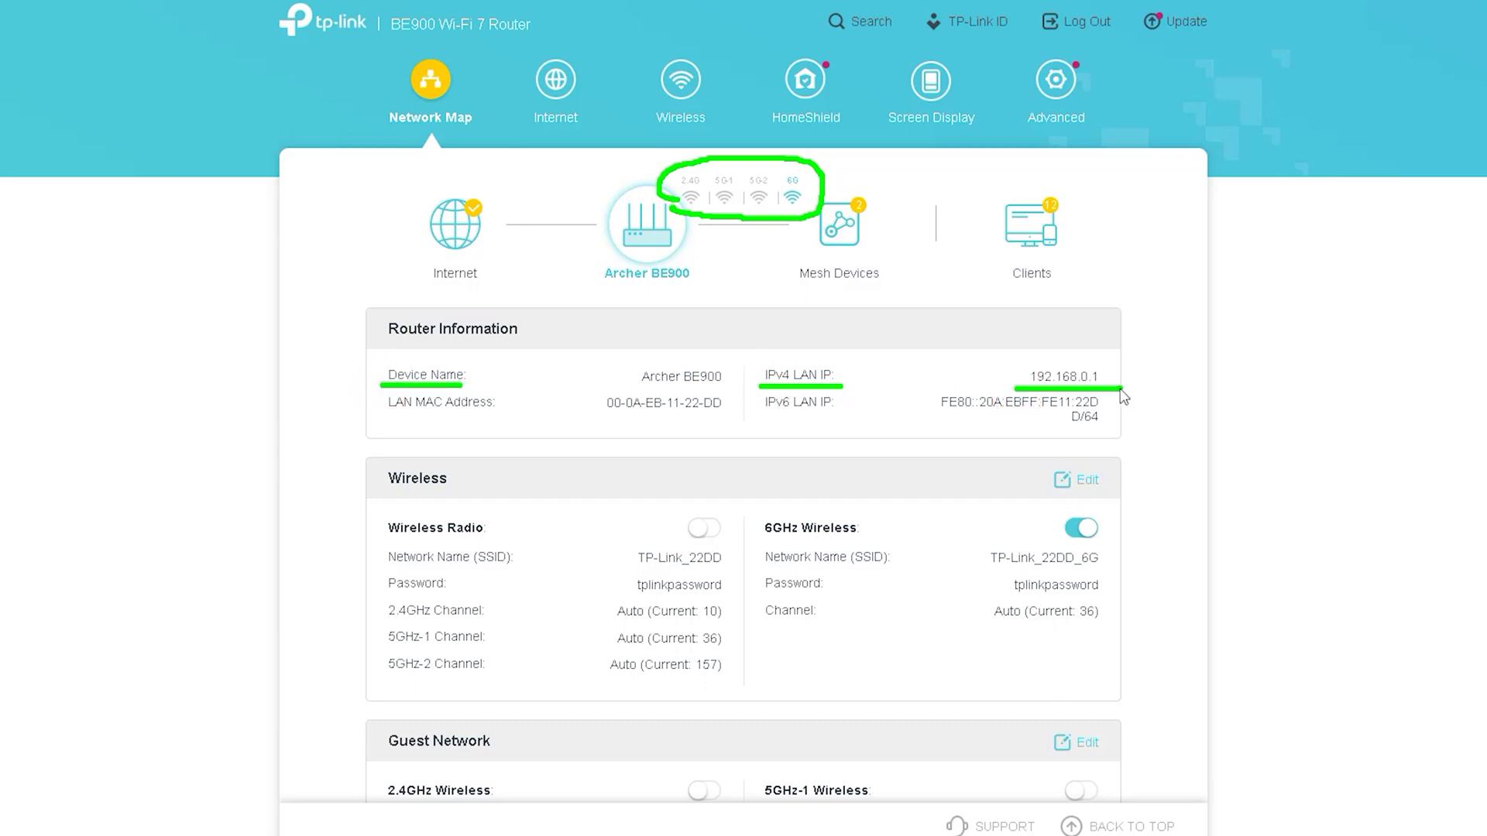
{"action": "mouse_move", "coordinate": [362, 502]}
{"action": "left_mouse_down"}
{"action": "mouse_move", "coordinate": [488, 469]}
{"action": "mouse_move", "coordinate": [371, 496]}
{"action": "left_mouse_up"}
{"action": "mouse_move", "coordinate": [748, 554]}
{"action": "left_mouse_down"}
{"action": "mouse_move", "coordinate": [869, 515]}
{"action": "mouse_move", "coordinate": [757, 521]}
{"action": "mouse_move", "coordinate": [772, 544]}
{"action": "left_mouse_up"}
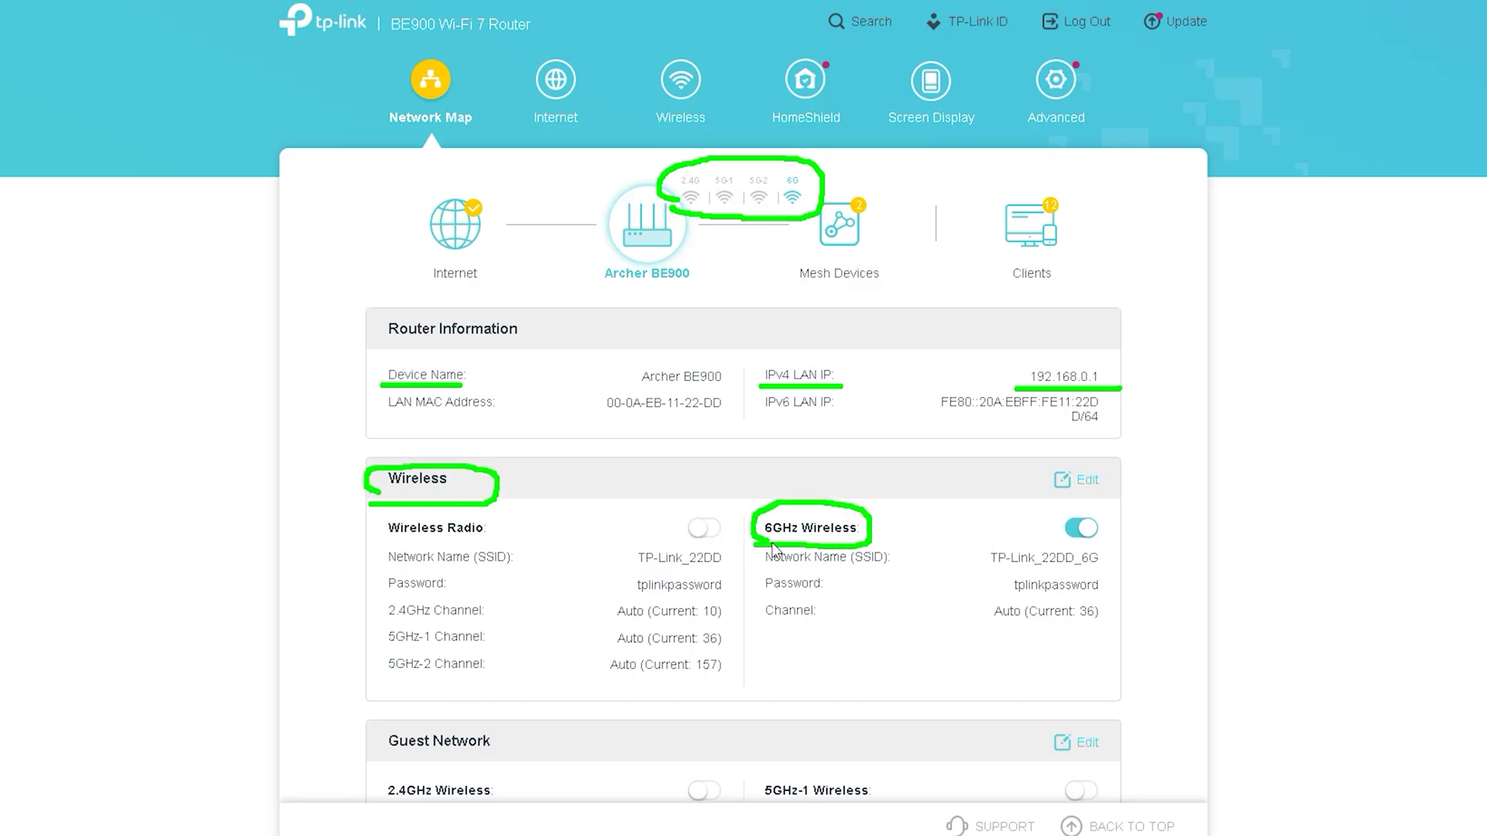
{"action": "key", "text": "e"}
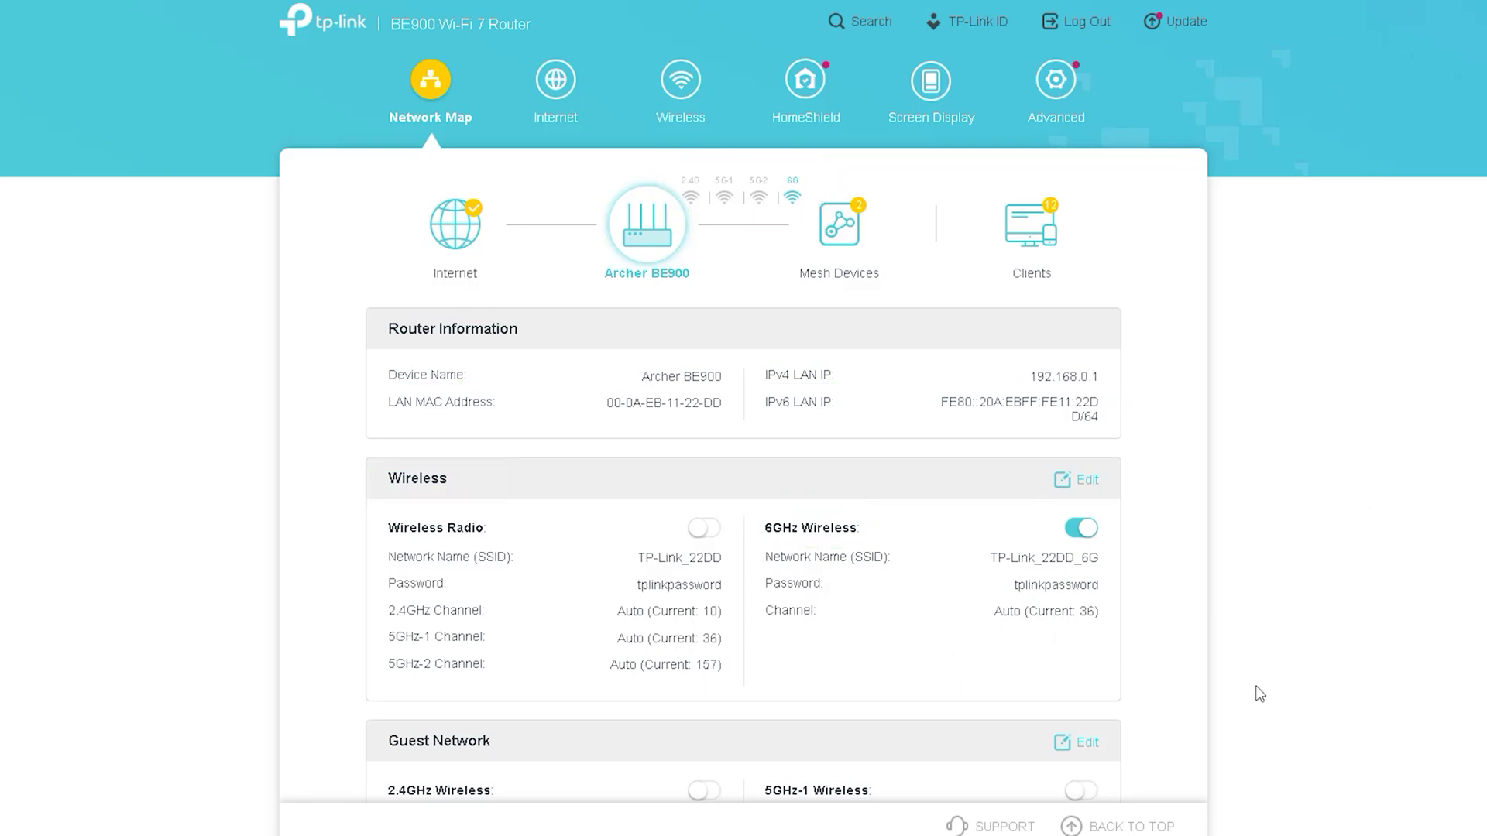
Step: Examine the router's Guest Network, IoT Network, Performance and Ethernet Status sections, including CPU load, memory usage and each port
{"action": "scroll", "coordinate": [1178, 582], "scroll_direction": "down", "scroll_amount": 10}
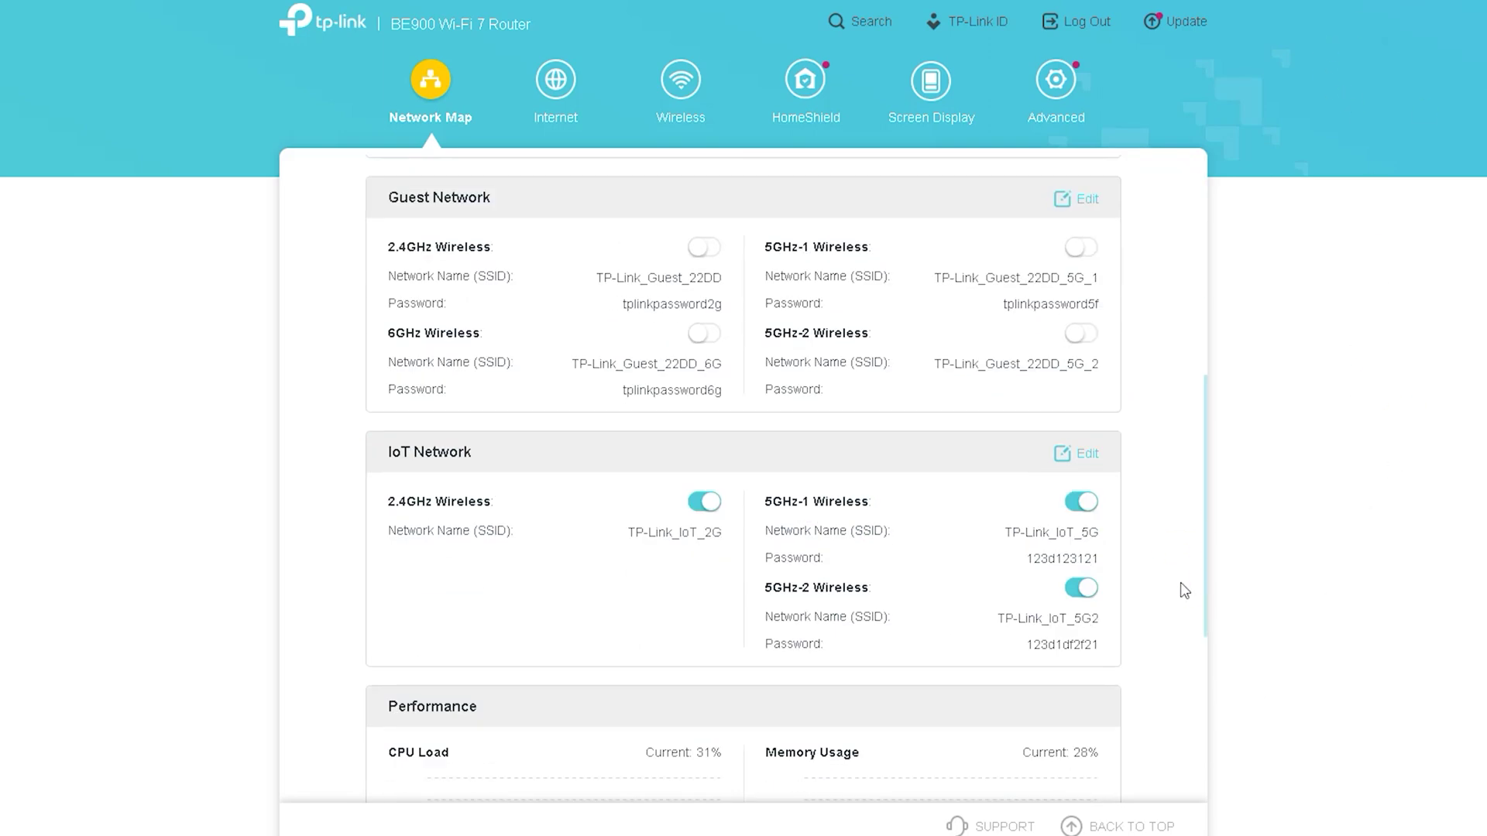
{"action": "scroll", "coordinate": [1184, 591], "scroll_direction": "up", "scroll_amount": 5}
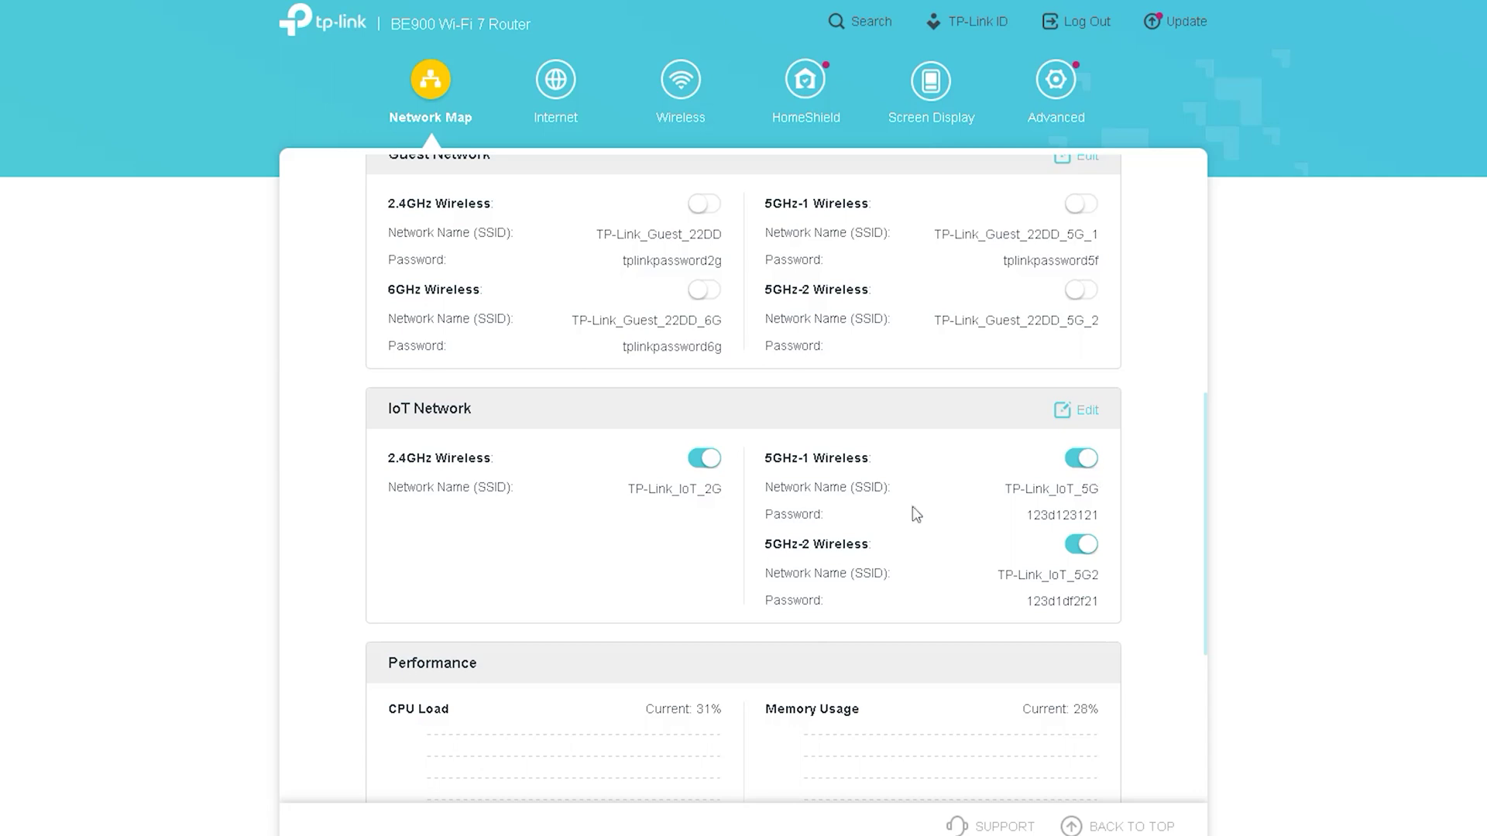
{"action": "scroll", "coordinate": [1174, 515], "scroll_direction": "down", "scroll_amount": 5}
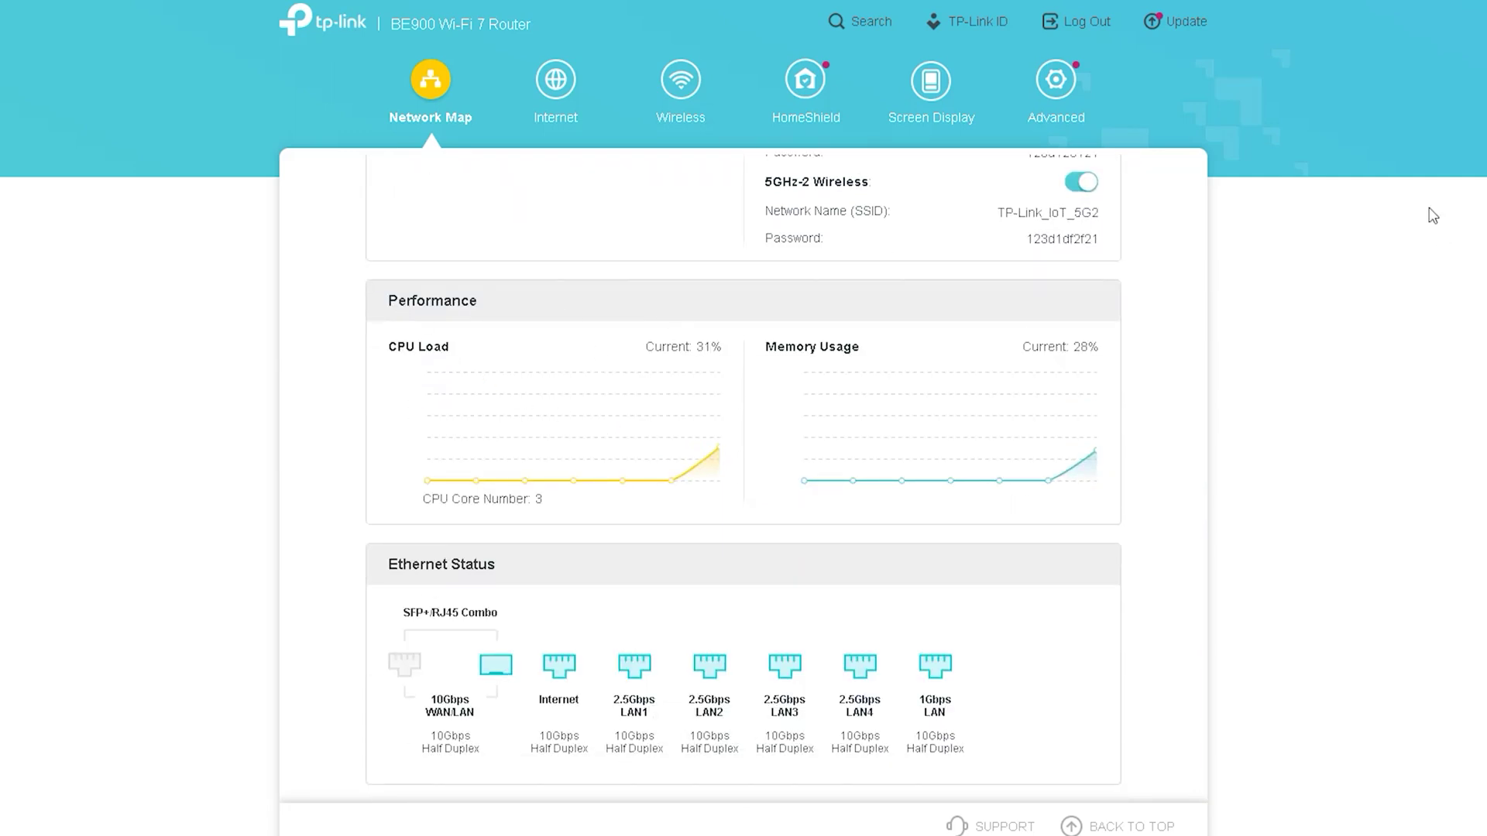
{"action": "mouse_move", "coordinate": [402, 349]}
{"action": "left_mouse_down"}
{"action": "mouse_move", "coordinate": [372, 322]}
{"action": "mouse_move", "coordinate": [379, 285]}
{"action": "mouse_move", "coordinate": [437, 340]}
{"action": "left_mouse_up"}
{"action": "mouse_move", "coordinate": [790, 377]}
{"action": "left_mouse_down"}
{"action": "mouse_move", "coordinate": [848, 372]}
{"action": "mouse_move", "coordinate": [739, 327]}
{"action": "mouse_move", "coordinate": [734, 366]}
{"action": "left_mouse_up"}
{"action": "mouse_move", "coordinate": [385, 364]}
{"action": "left_mouse_down"}
{"action": "mouse_move", "coordinate": [468, 344]}
{"action": "mouse_move", "coordinate": [351, 365]}
{"action": "mouse_move", "coordinate": [422, 375]}
{"action": "left_mouse_up"}
{"action": "mouse_move", "coordinate": [401, 584]}
{"action": "left_mouse_down"}
{"action": "mouse_move", "coordinate": [365, 585]}
{"action": "mouse_move", "coordinate": [534, 572]}
{"action": "mouse_move", "coordinate": [363, 546]}
{"action": "mouse_move", "coordinate": [355, 588]}
{"action": "left_mouse_up"}
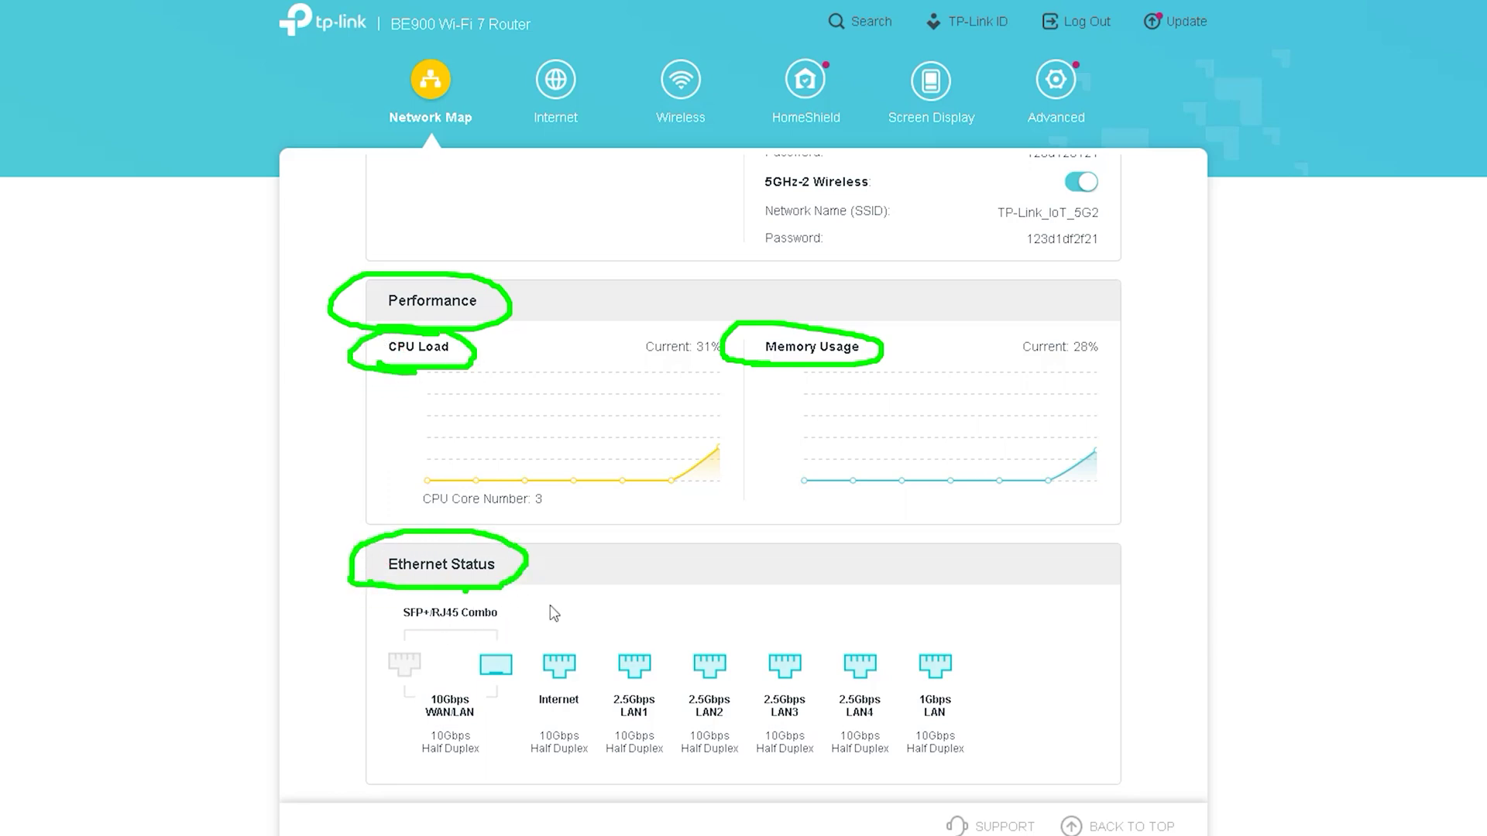
{"action": "mouse_move", "coordinate": [373, 781]}
{"action": "left_mouse_down"}
{"action": "mouse_move", "coordinate": [872, 778]}
{"action": "mouse_move", "coordinate": [1027, 749]}
{"action": "mouse_move", "coordinate": [914, 634]}
{"action": "mouse_move", "coordinate": [457, 614]}
{"action": "mouse_move", "coordinate": [364, 625]}
{"action": "mouse_move", "coordinate": [332, 736]}
{"action": "mouse_move", "coordinate": [453, 784]}
{"action": "left_mouse_up"}
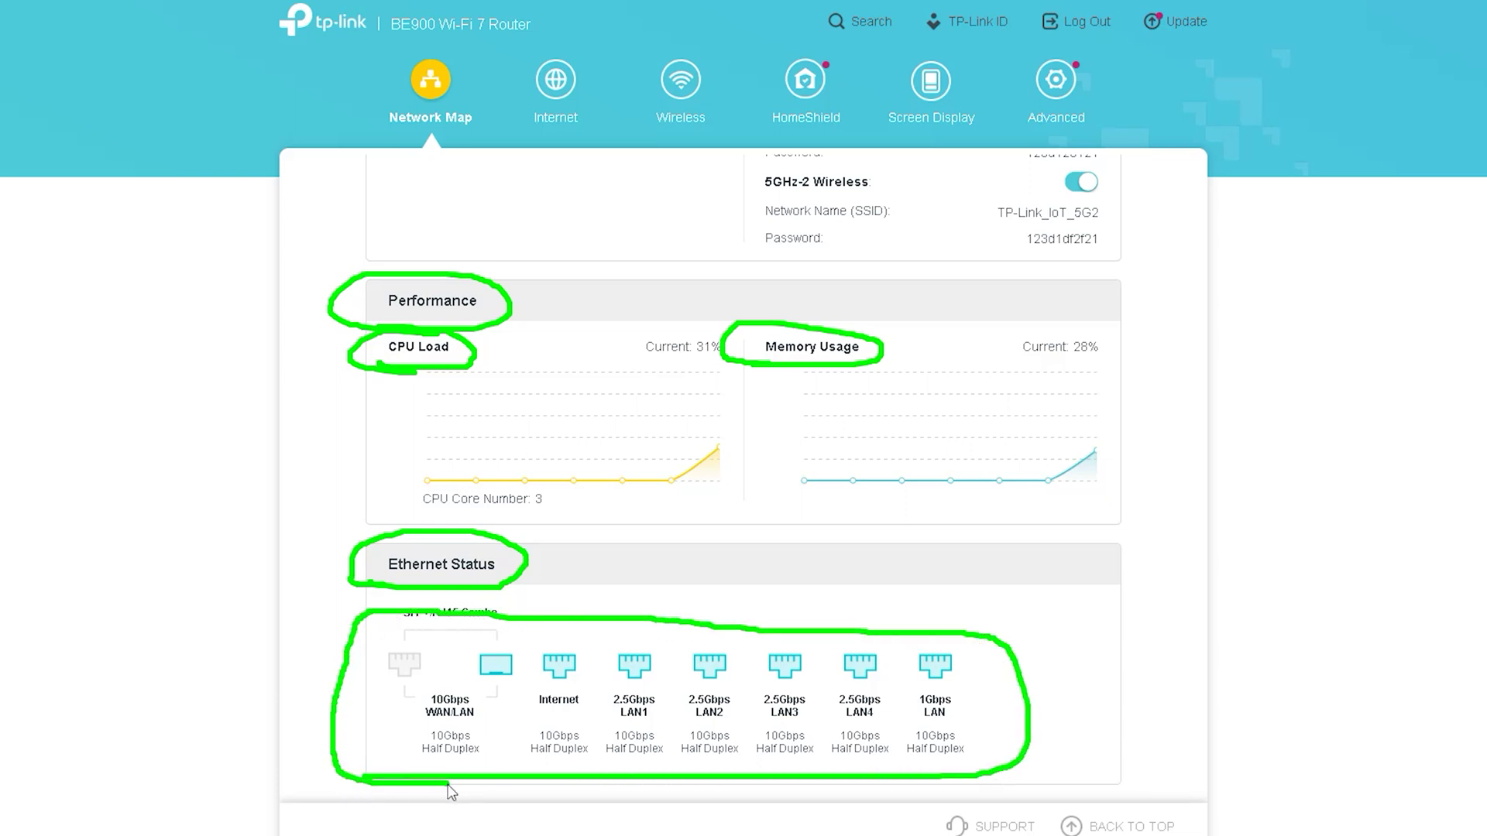
{"action": "left_click", "coordinate": [829, 662]}
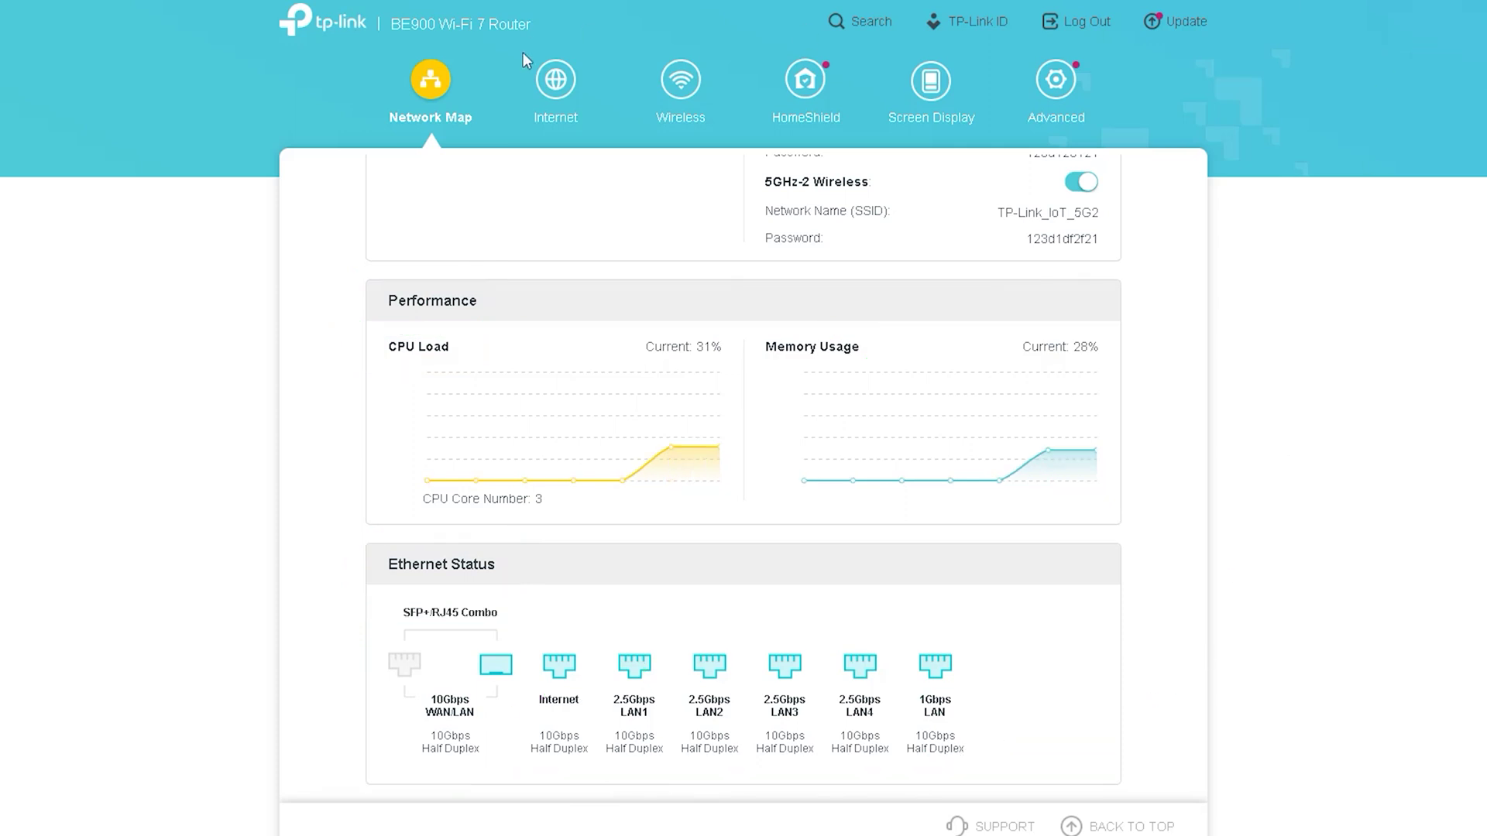
Step: Open the Internet settings and examine the combo port and the three 10 Gbps internet port options
{"action": "left_click", "coordinate": [555, 84]}
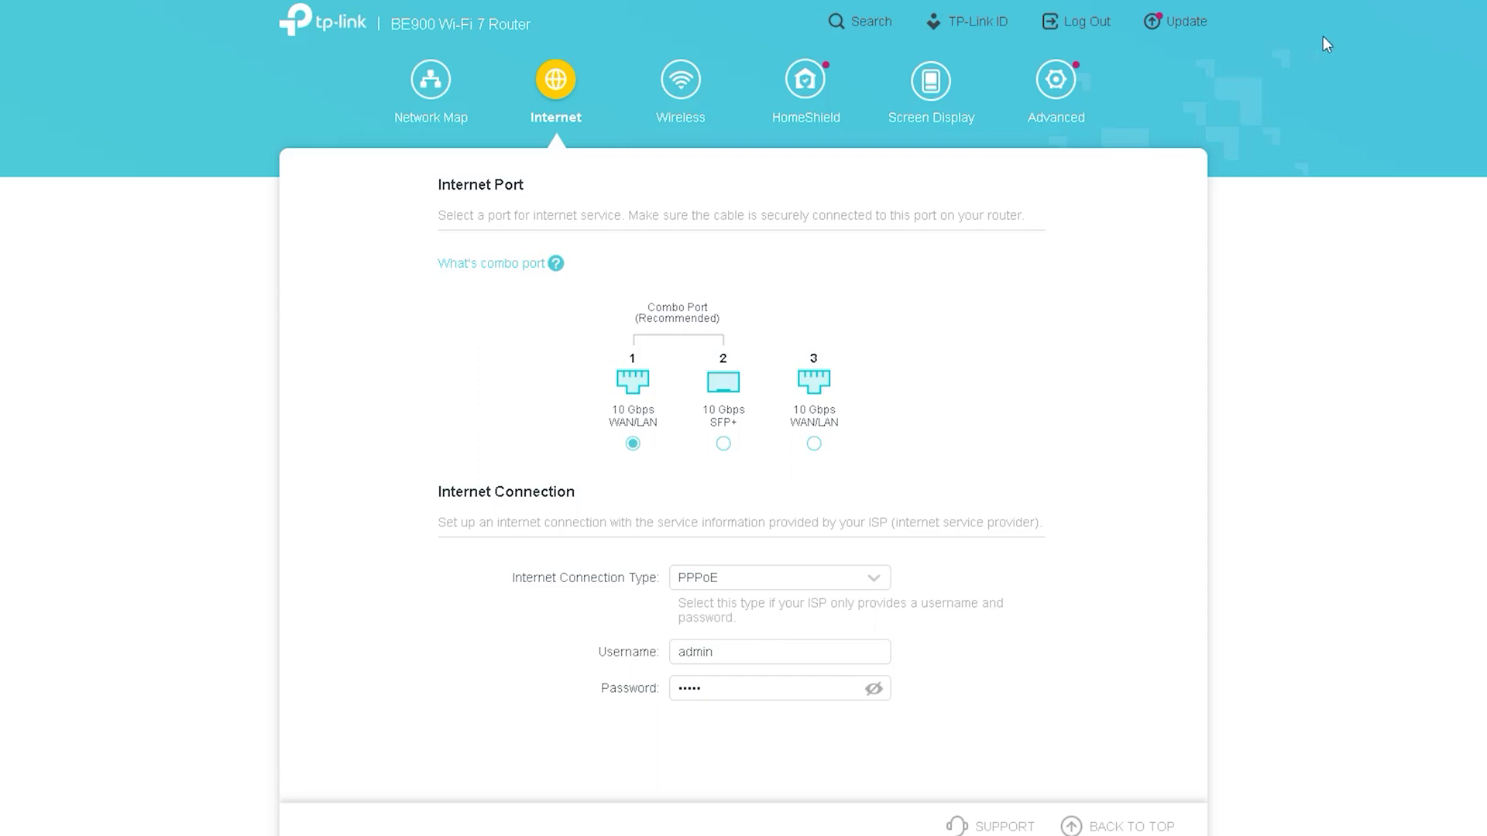
{"action": "mouse_move", "coordinate": [618, 338]}
{"action": "left_mouse_down"}
{"action": "mouse_move", "coordinate": [717, 344]}
{"action": "mouse_move", "coordinate": [675, 286]}
{"action": "mouse_move", "coordinate": [598, 335]}
{"action": "mouse_move", "coordinate": [654, 329]}
{"action": "left_mouse_up"}
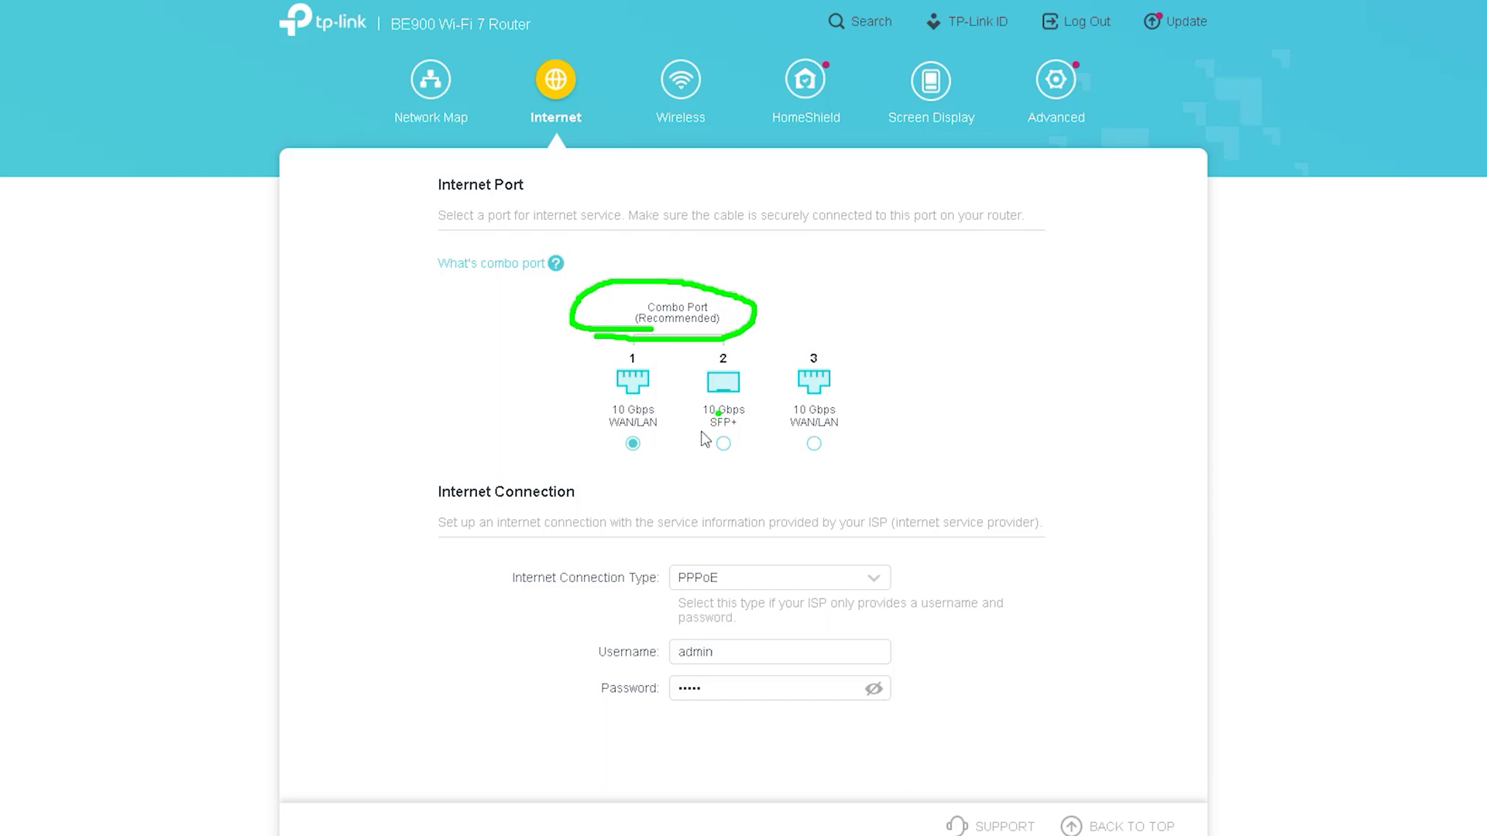
{"action": "mouse_move", "coordinate": [613, 462]}
{"action": "left_mouse_down"}
{"action": "mouse_move", "coordinate": [637, 466]}
{"action": "mouse_move", "coordinate": [668, 384]}
{"action": "mouse_move", "coordinate": [569, 387]}
{"action": "mouse_move", "coordinate": [592, 465]}
{"action": "left_mouse_up"}
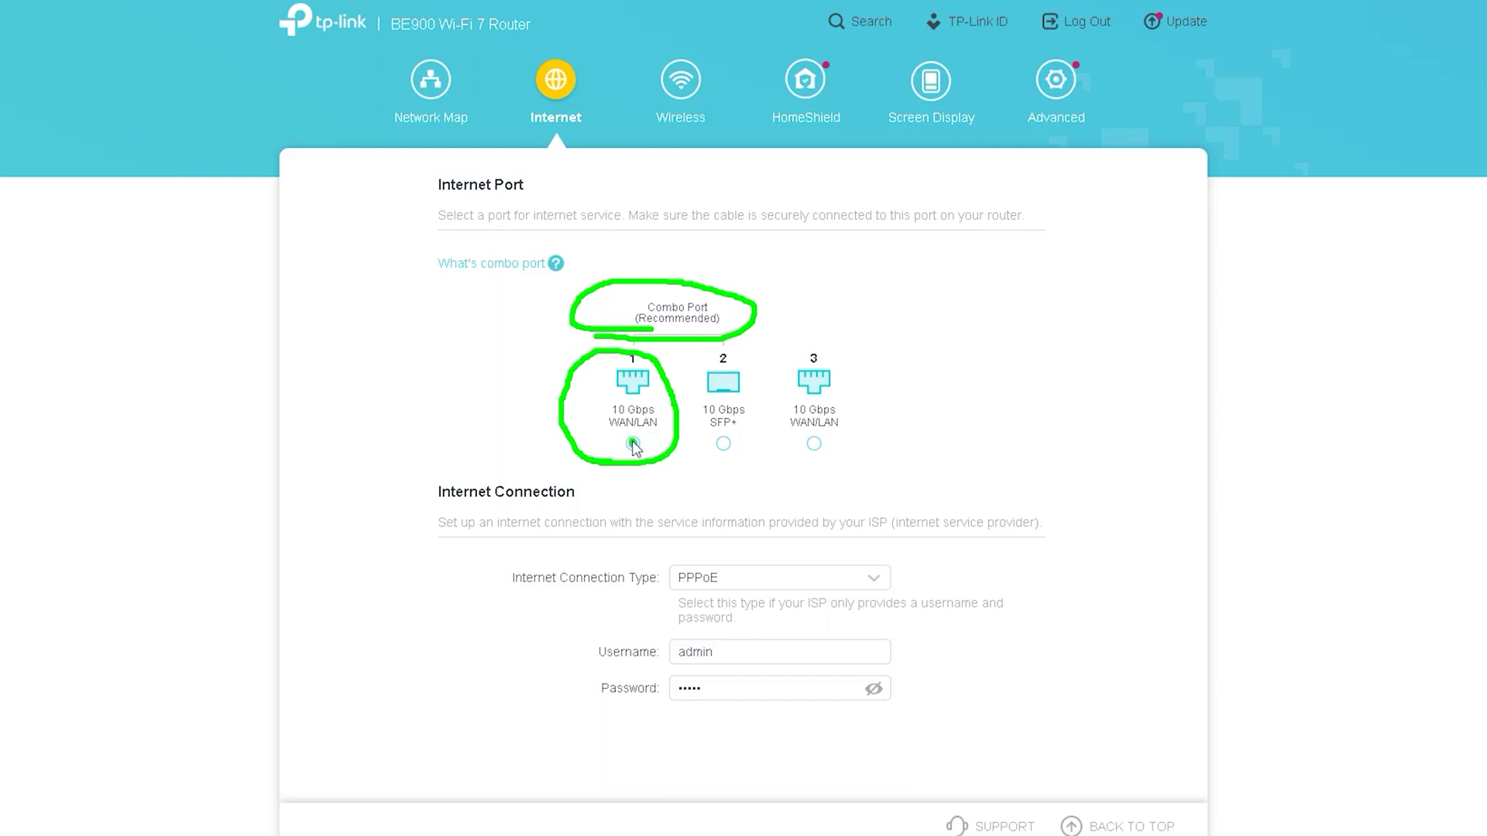
{"action": "mouse_move", "coordinate": [685, 456]}
{"action": "left_mouse_down"}
{"action": "mouse_move", "coordinate": [775, 404]}
{"action": "mouse_move", "coordinate": [682, 364]}
{"action": "mouse_move", "coordinate": [685, 455]}
{"action": "mouse_move", "coordinate": [703, 460]}
{"action": "left_mouse_up"}
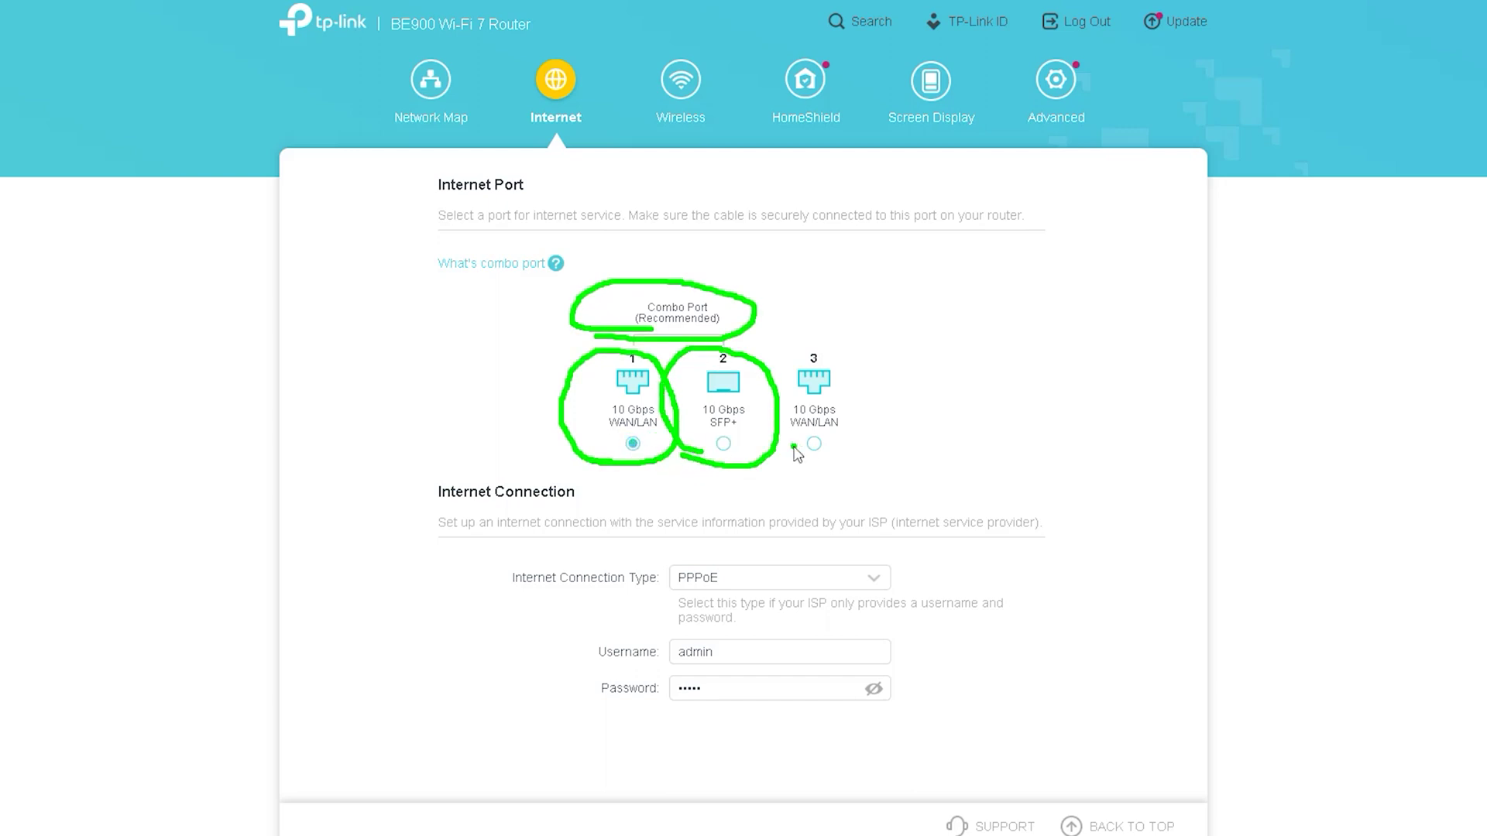
{"action": "mouse_move", "coordinate": [846, 343]}
{"action": "left_mouse_down"}
{"action": "mouse_move", "coordinate": [762, 383]}
{"action": "mouse_move", "coordinate": [831, 469]}
{"action": "mouse_move", "coordinate": [867, 353]}
{"action": "mouse_move", "coordinate": [828, 344]}
{"action": "left_mouse_up"}
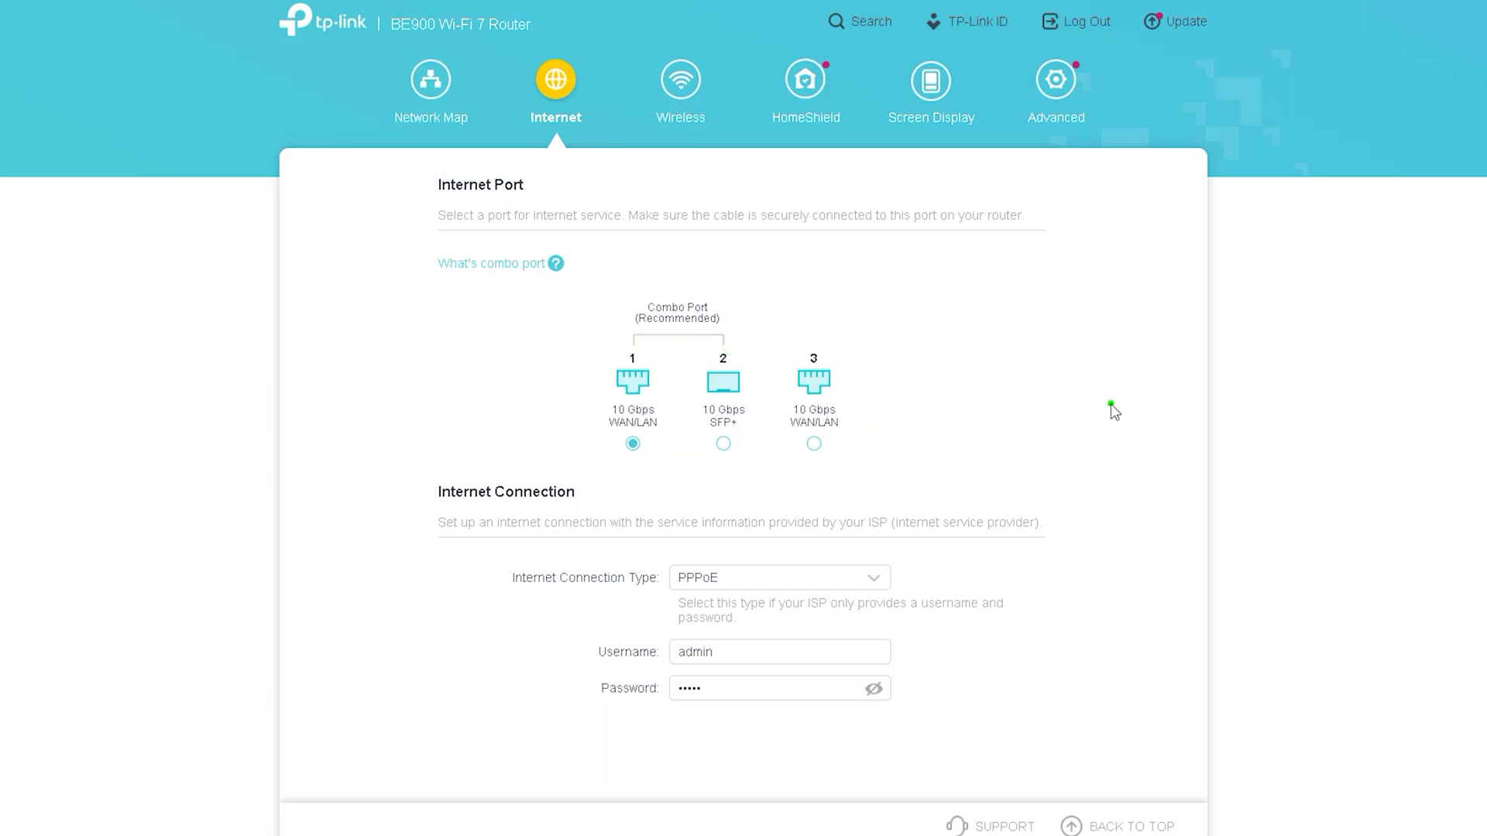
Step: Review the available internet connection types and keep PPPoE selected
{"action": "left_click", "coordinate": [871, 578]}
{"action": "left_click", "coordinate": [770, 581]}
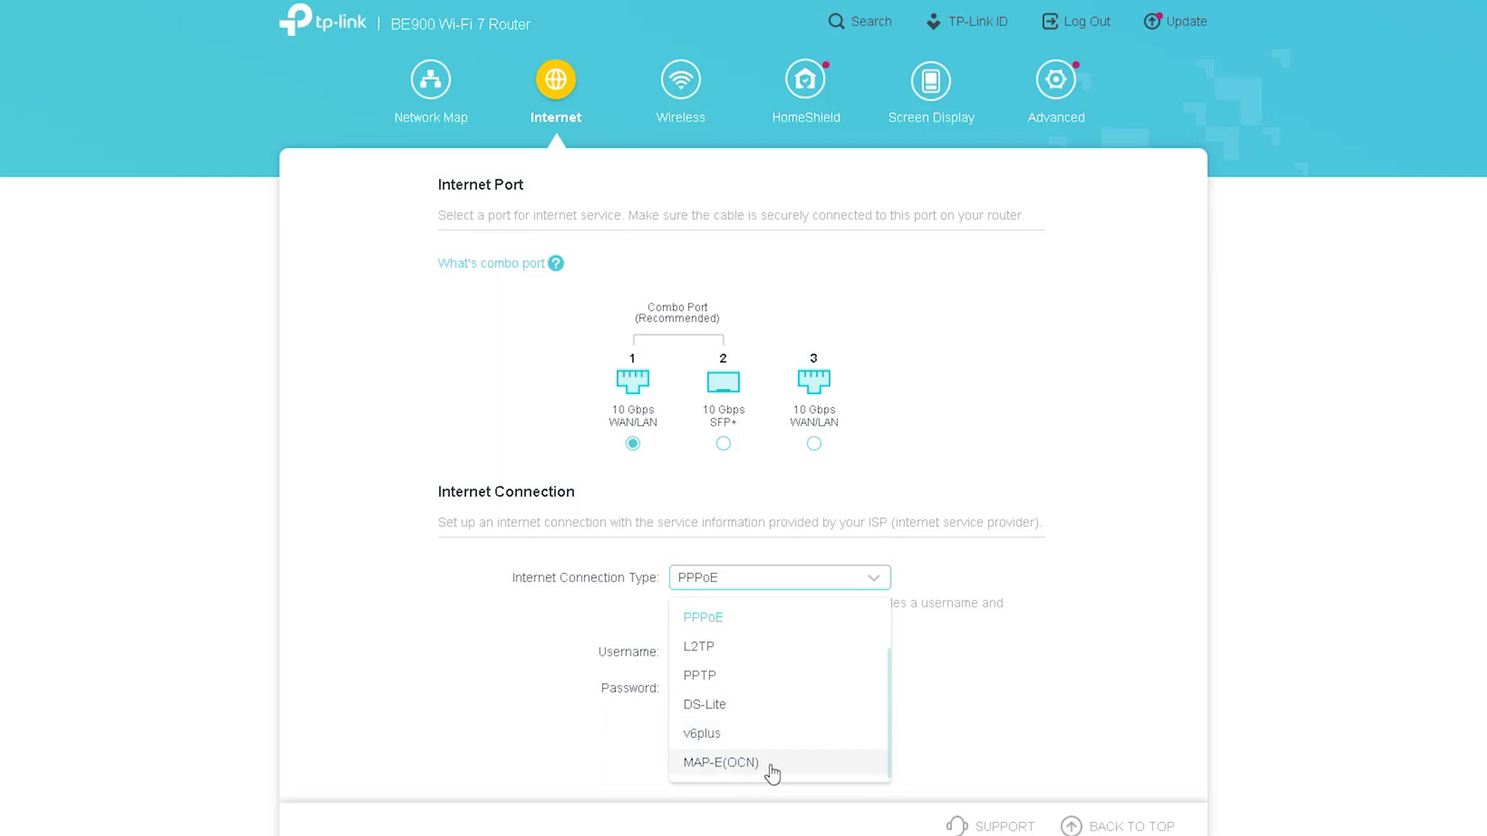
{"action": "left_click", "coordinate": [1090, 695]}
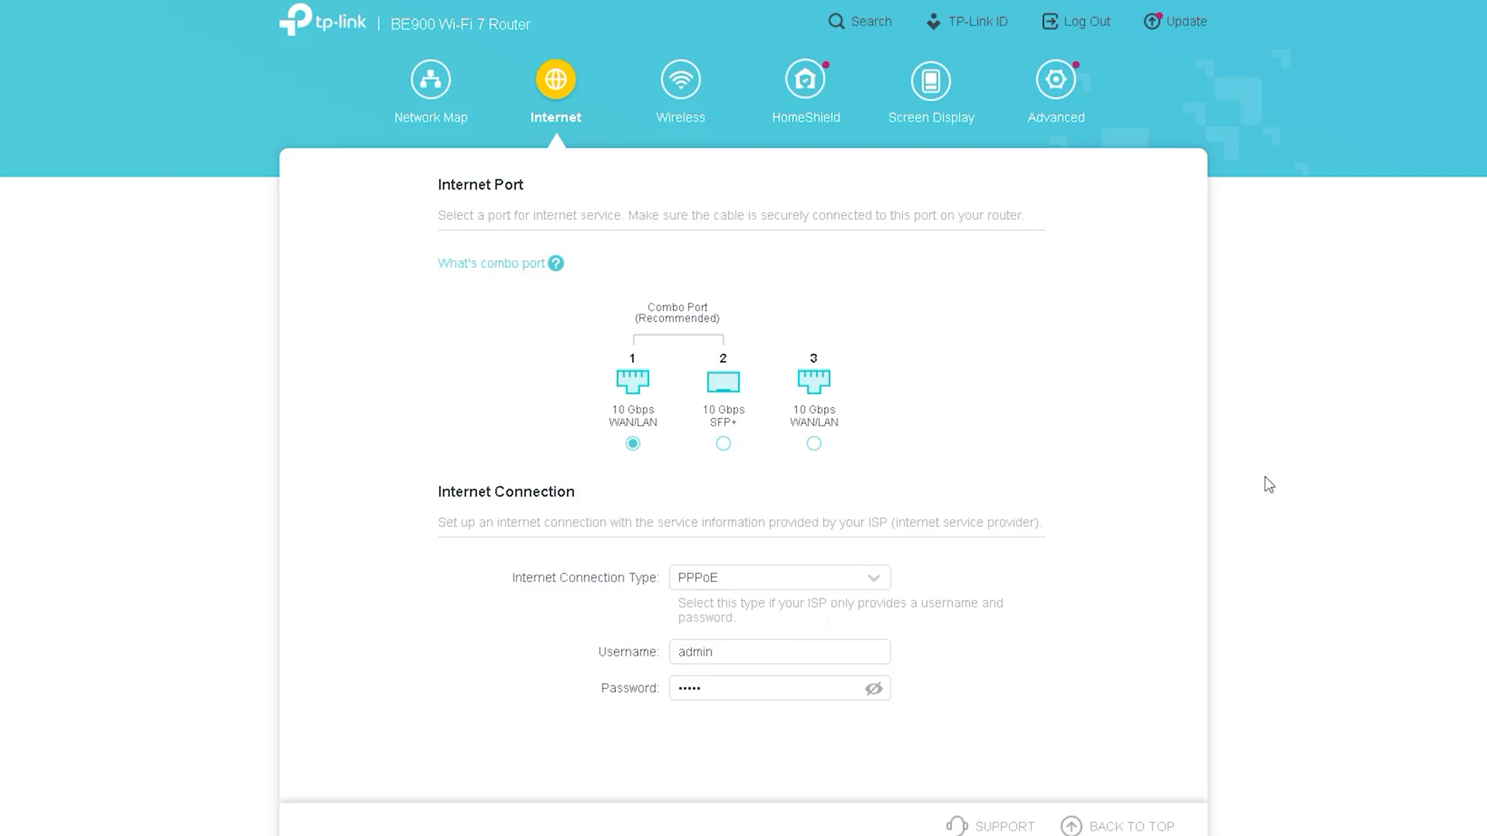
{"action": "left_click", "coordinate": [877, 579]}
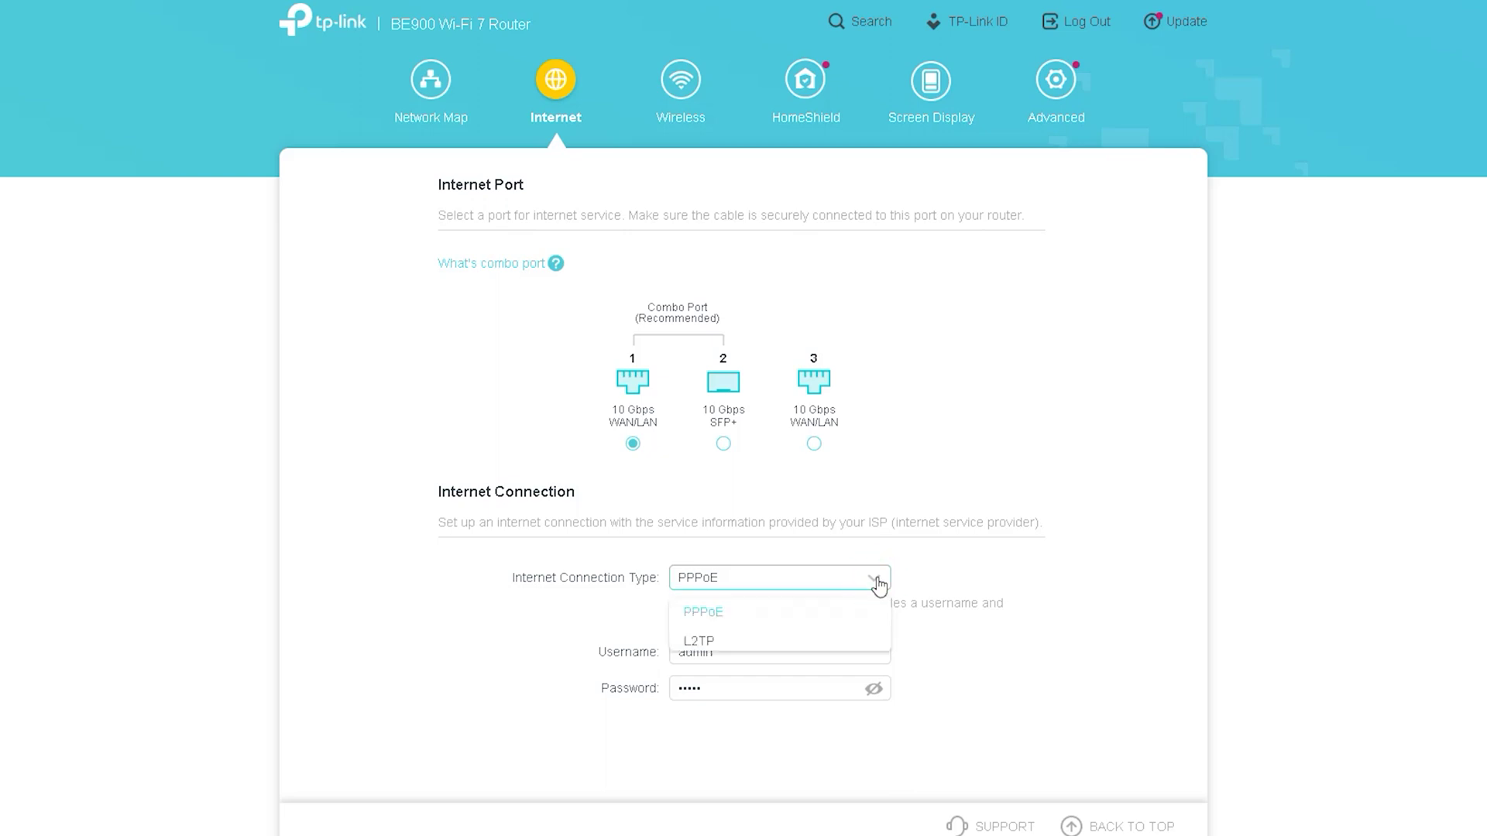
{"action": "left_click", "coordinate": [744, 617]}
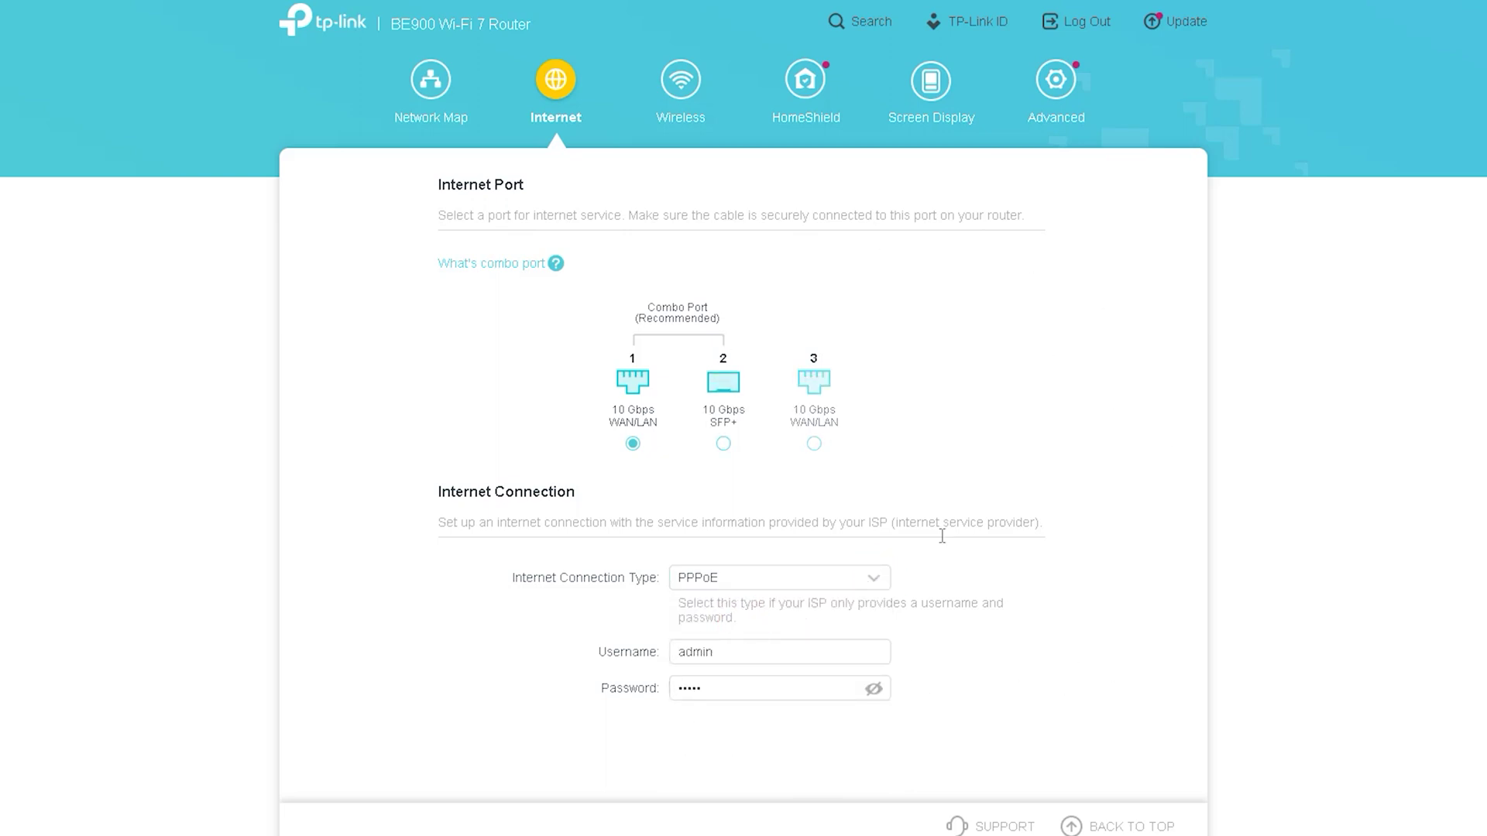
Step: Try PPTP as the internet connection type, and change the selection to L2TP
{"action": "left_click", "coordinate": [844, 578]}
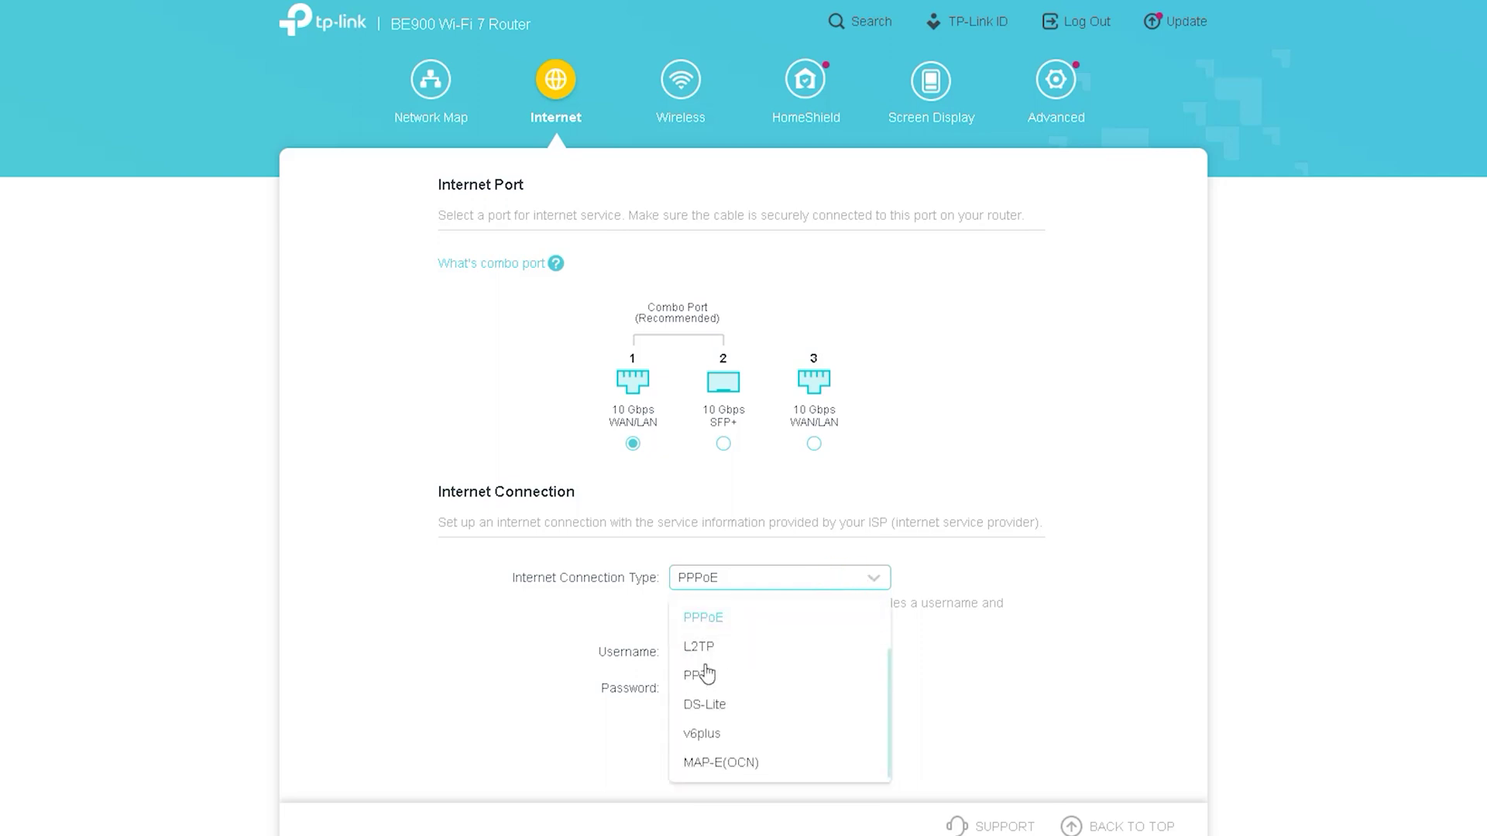
{"action": "left_click", "coordinate": [767, 675]}
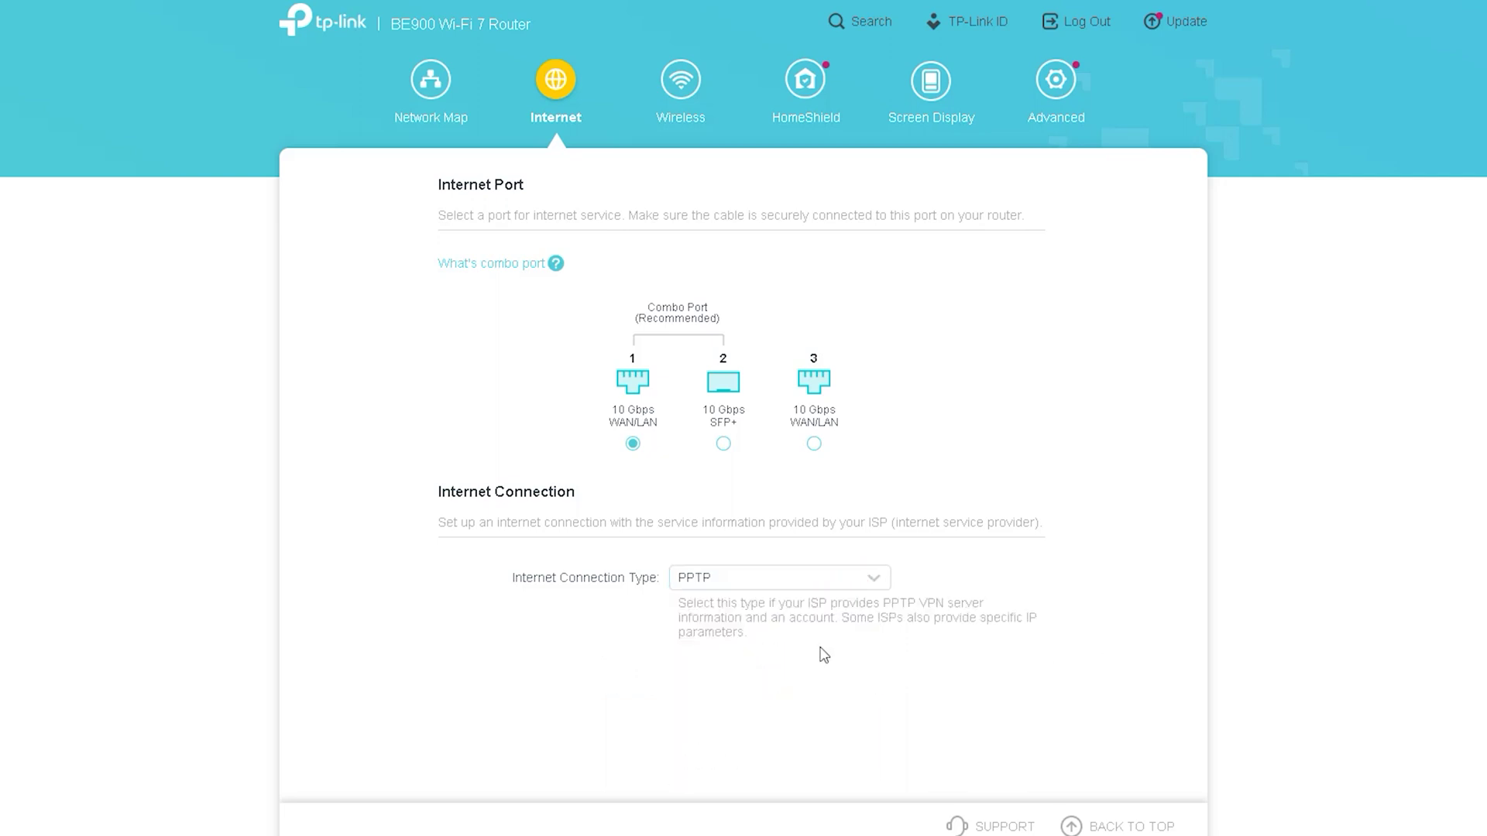
{"action": "left_click", "coordinate": [872, 581]}
{"action": "left_click", "coordinate": [788, 649]}
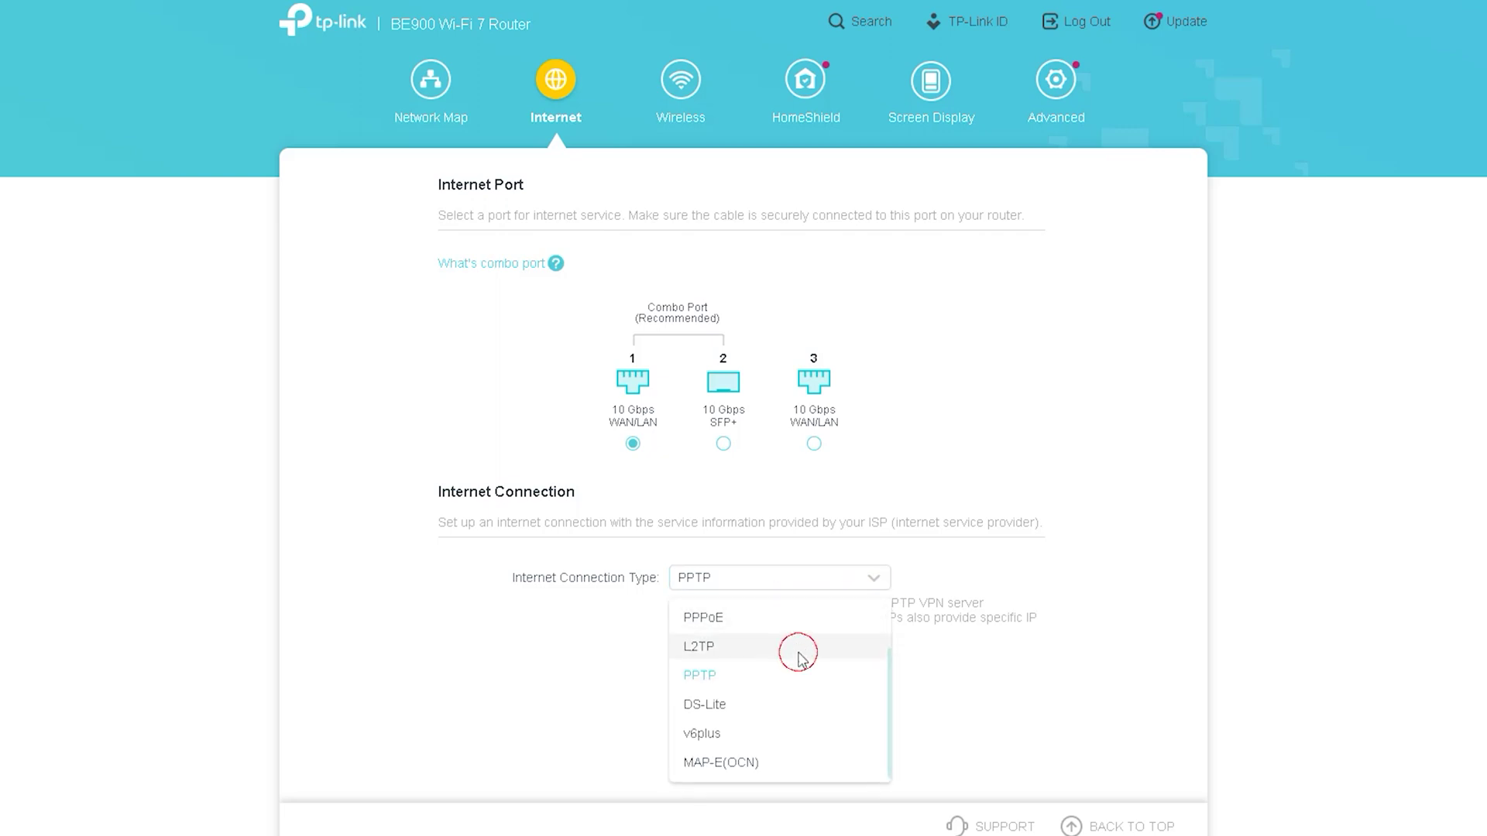
{"action": "left_click", "coordinate": [858, 583]}
{"action": "left_click", "coordinate": [1157, 581]}
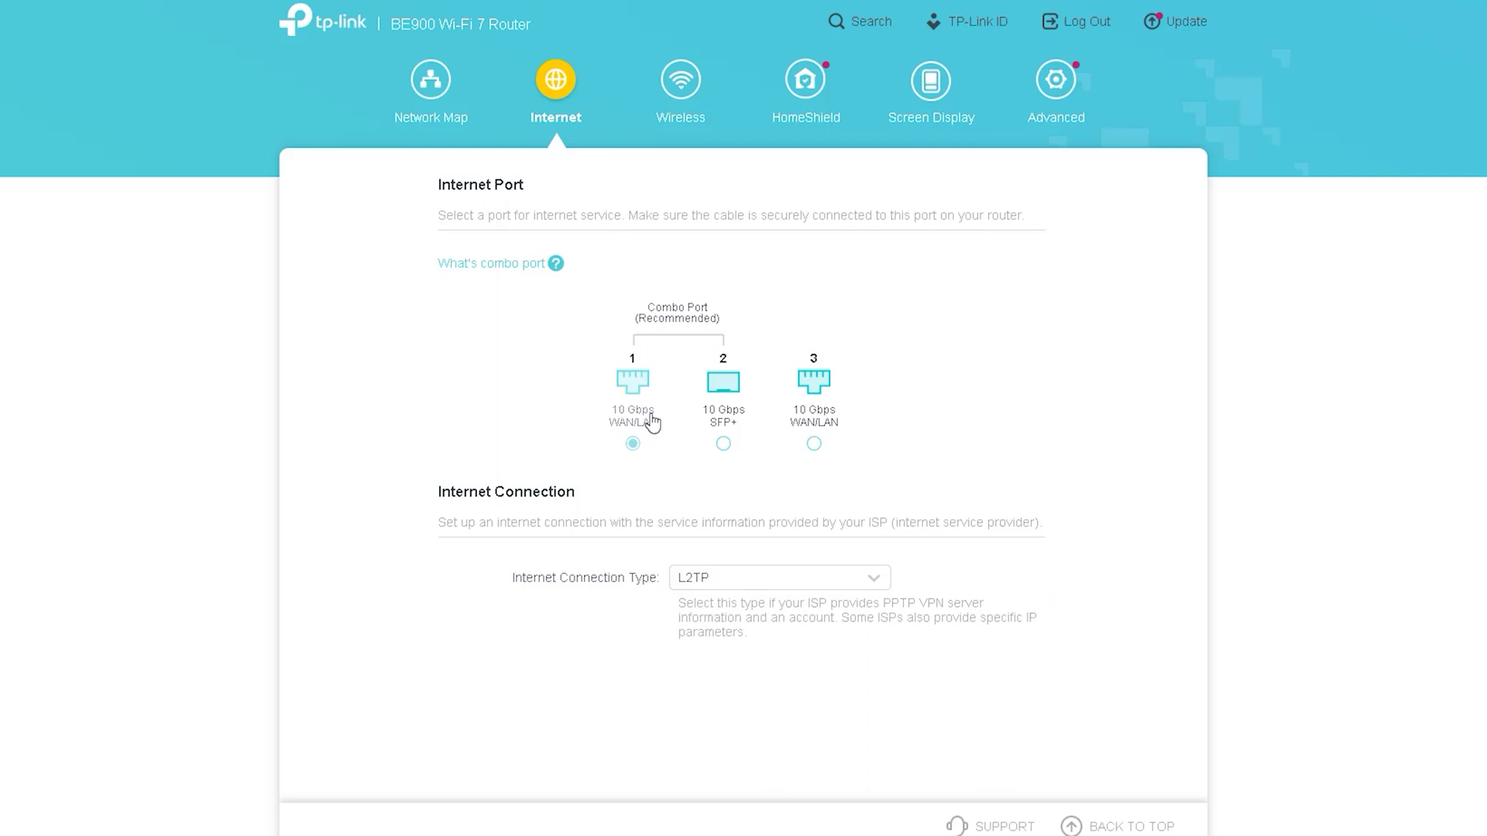
Step: Try the 10 Gbps SFP+ port and the third WAN/LAN port as the internet port, and return the selection to port 1
{"action": "left_click", "coordinate": [723, 392]}
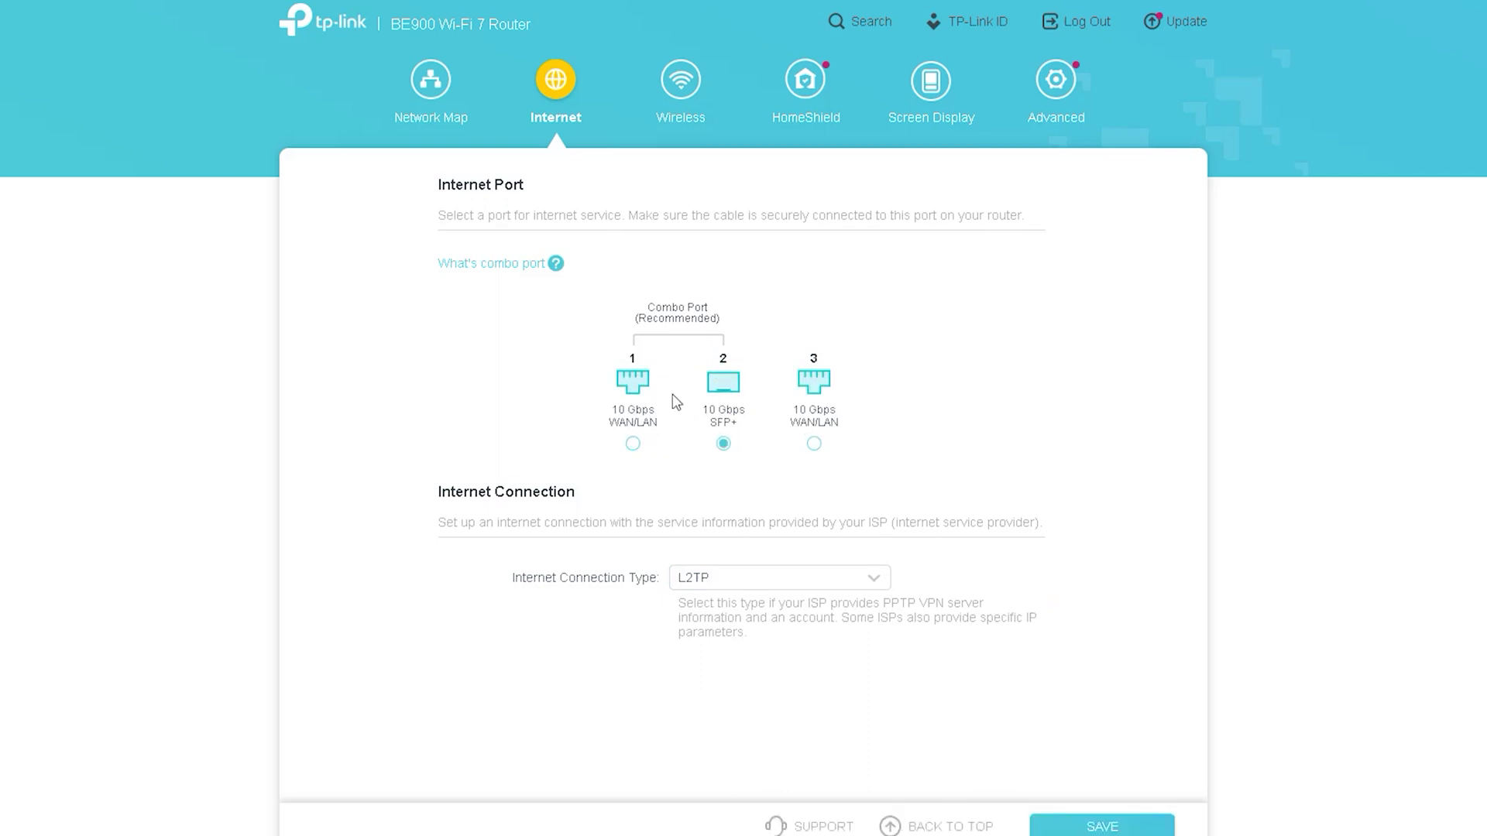
{"action": "left_click", "coordinate": [635, 388]}
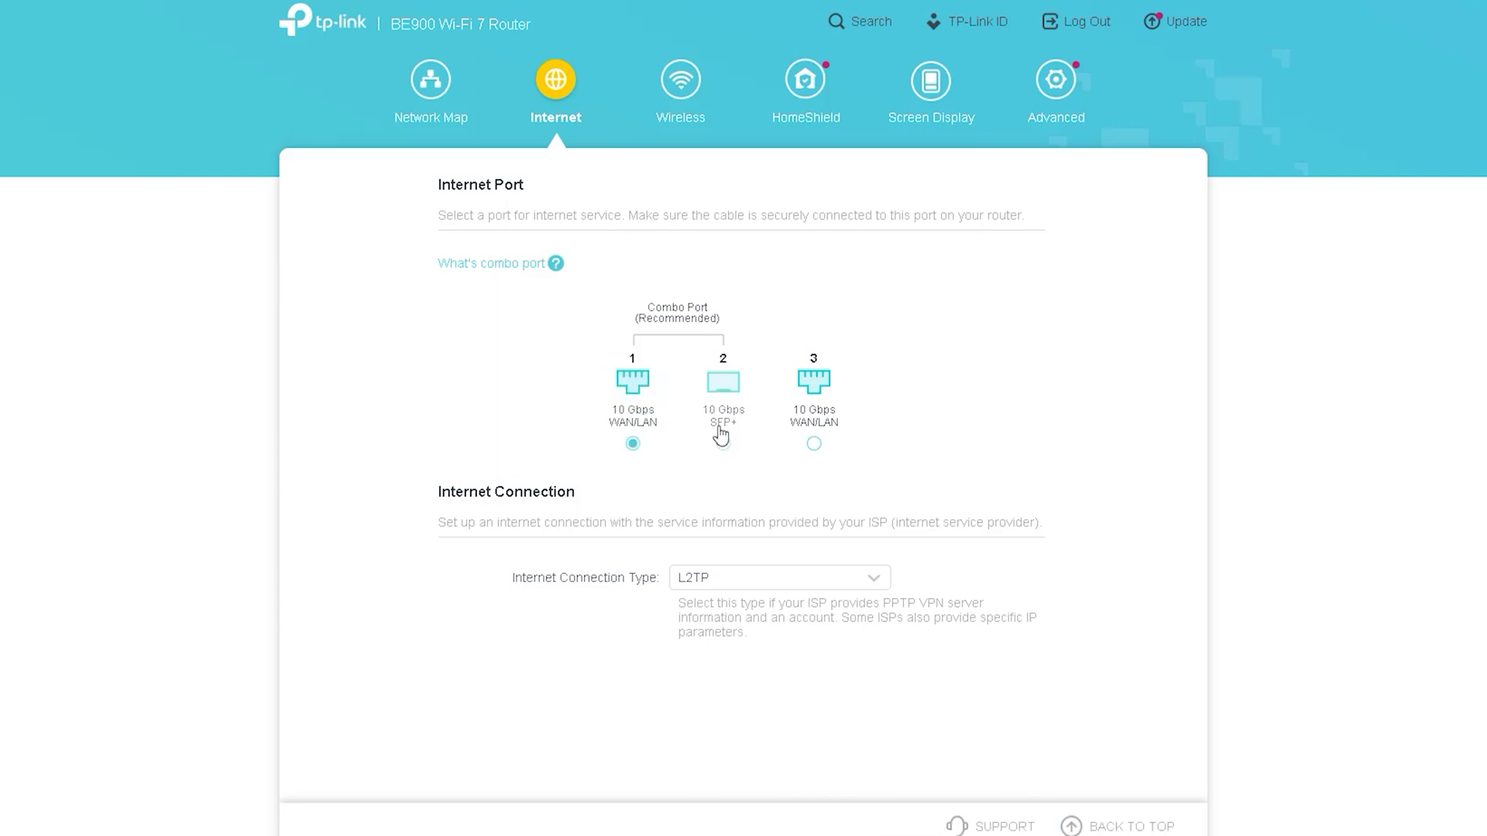
{"action": "left_click", "coordinate": [729, 399]}
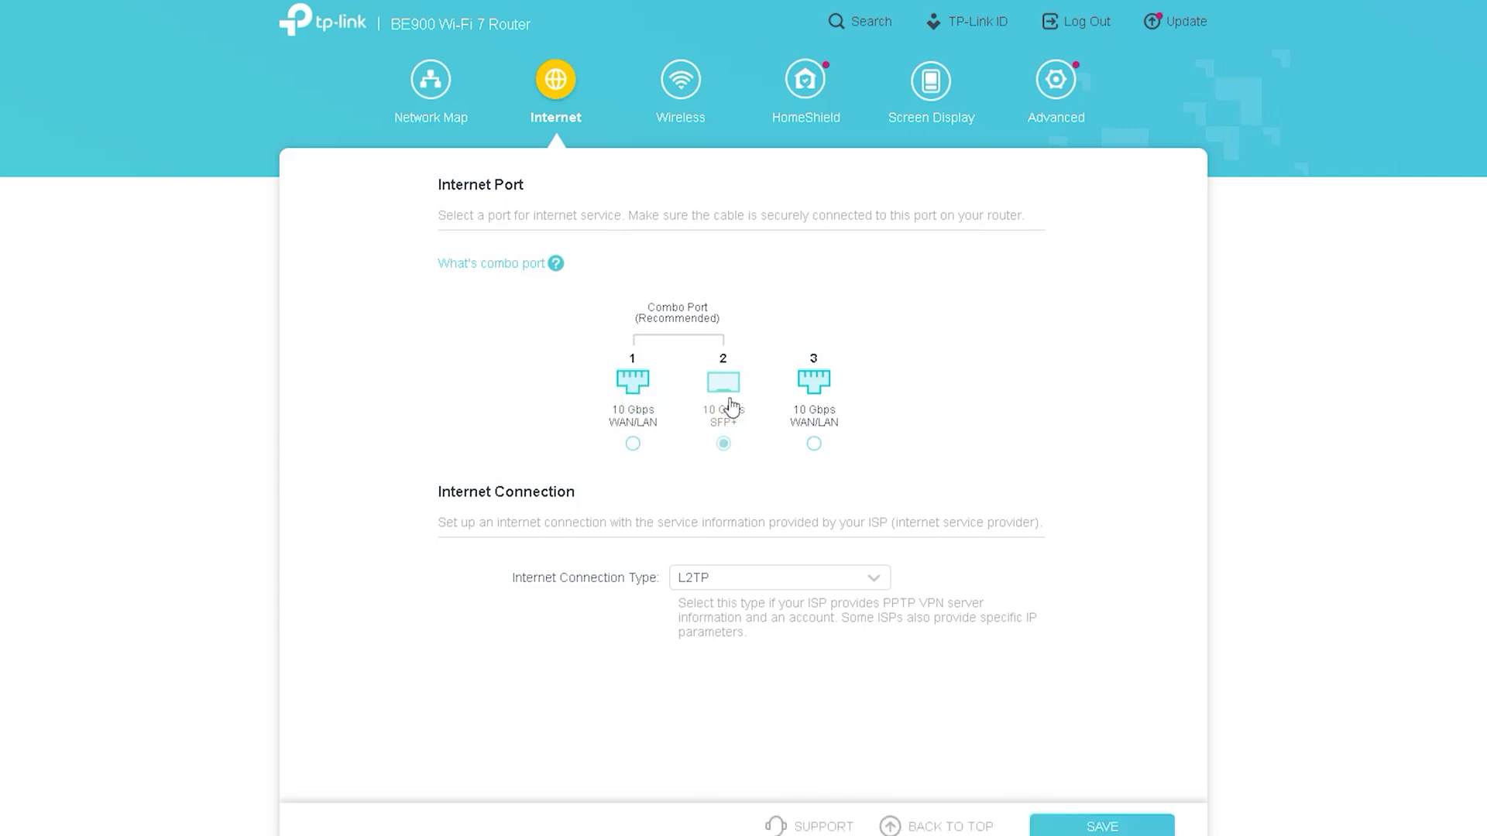
{"action": "left_click", "coordinate": [806, 411]}
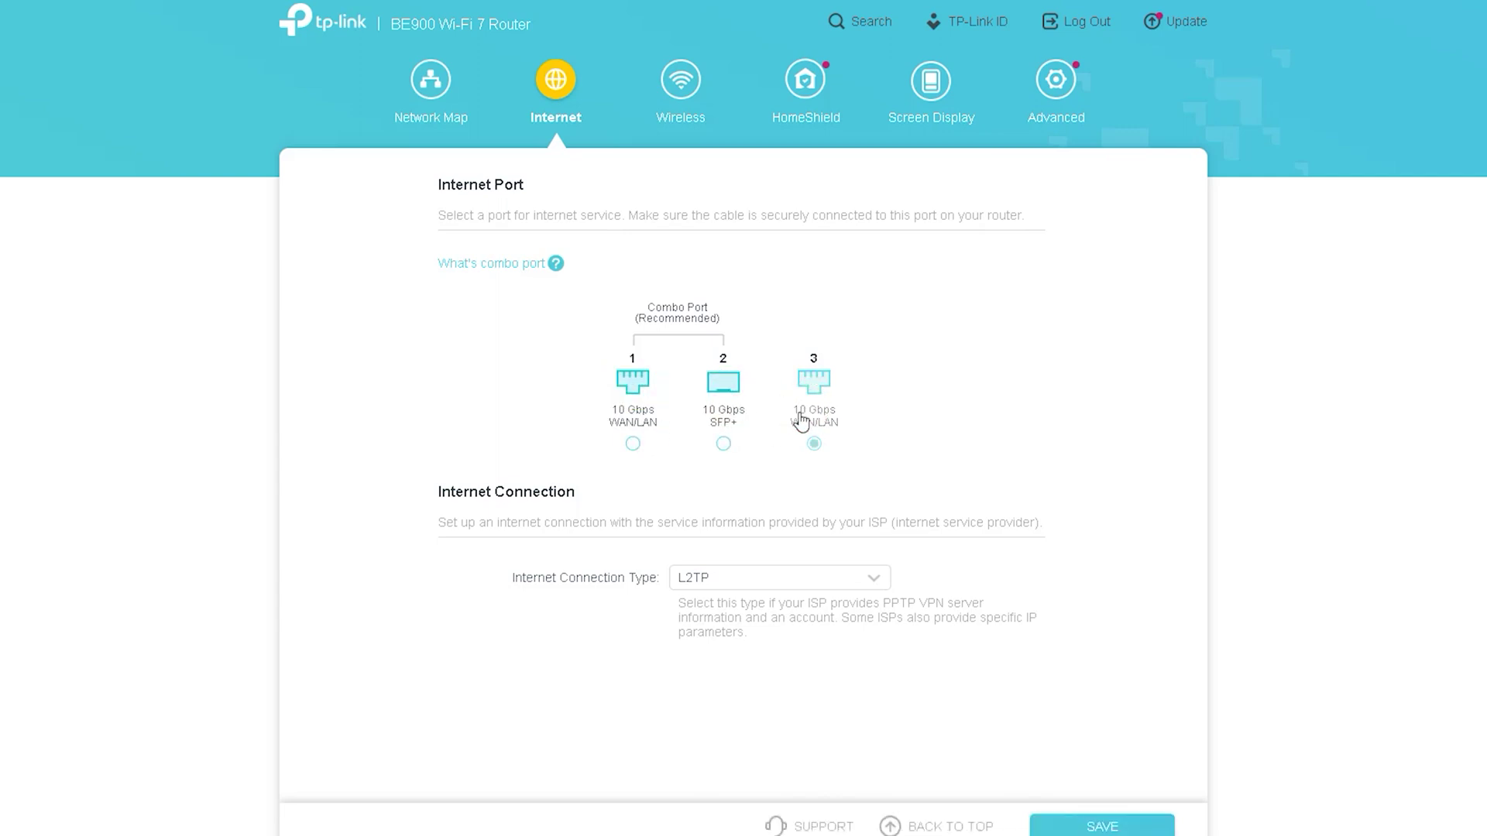
{"action": "left_click", "coordinate": [719, 412]}
{"action": "left_click", "coordinate": [635, 414]}
Step: Open the Wireless settings, set OFDMA/MU-MIMO to OFDMA+MU-MIMO and review its other options
{"action": "left_click", "coordinate": [697, 108]}
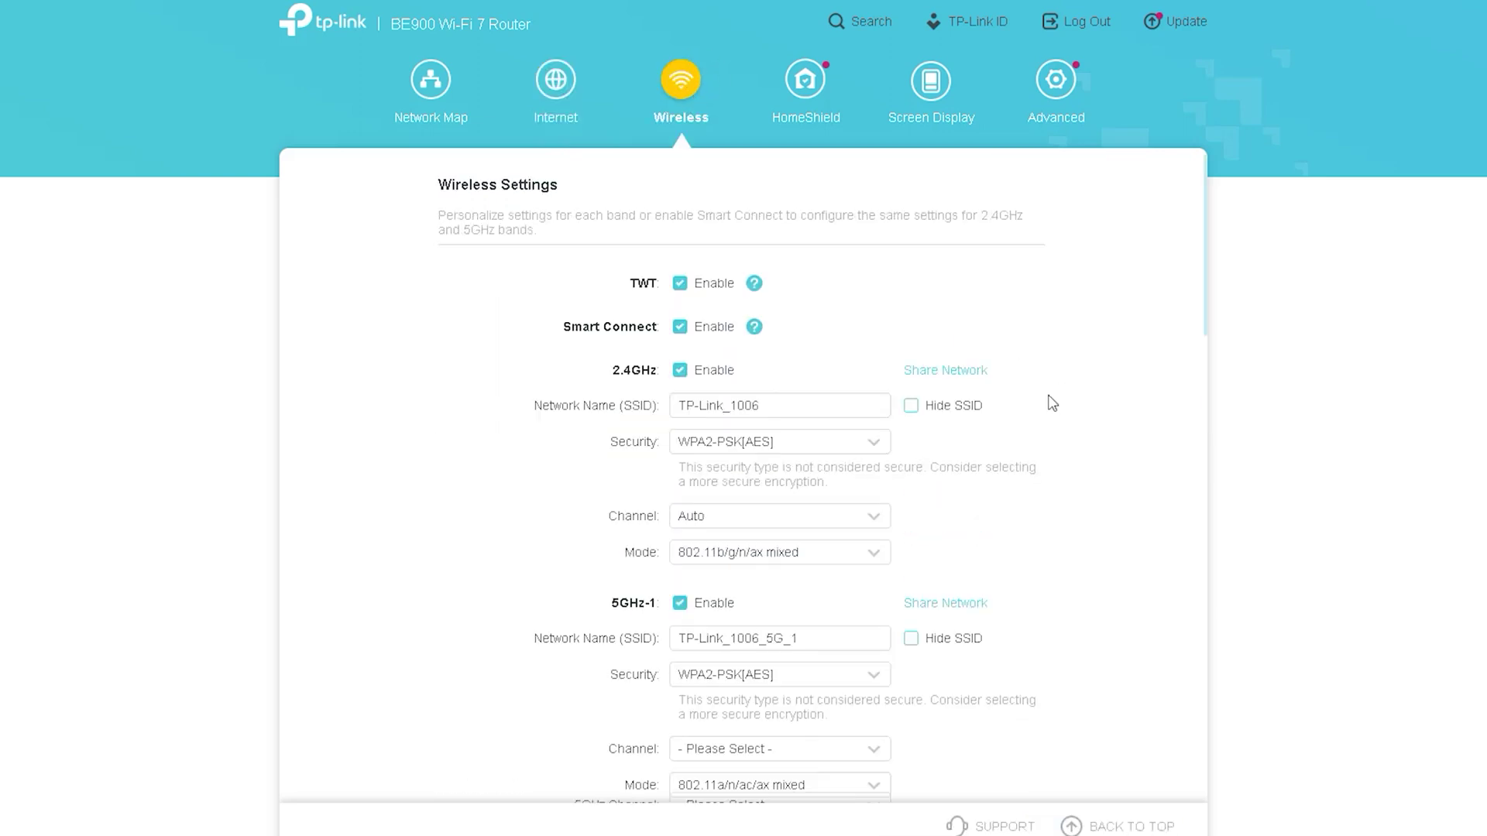
{"action": "scroll", "coordinate": [1154, 439], "scroll_direction": "down", "scroll_amount": 1}
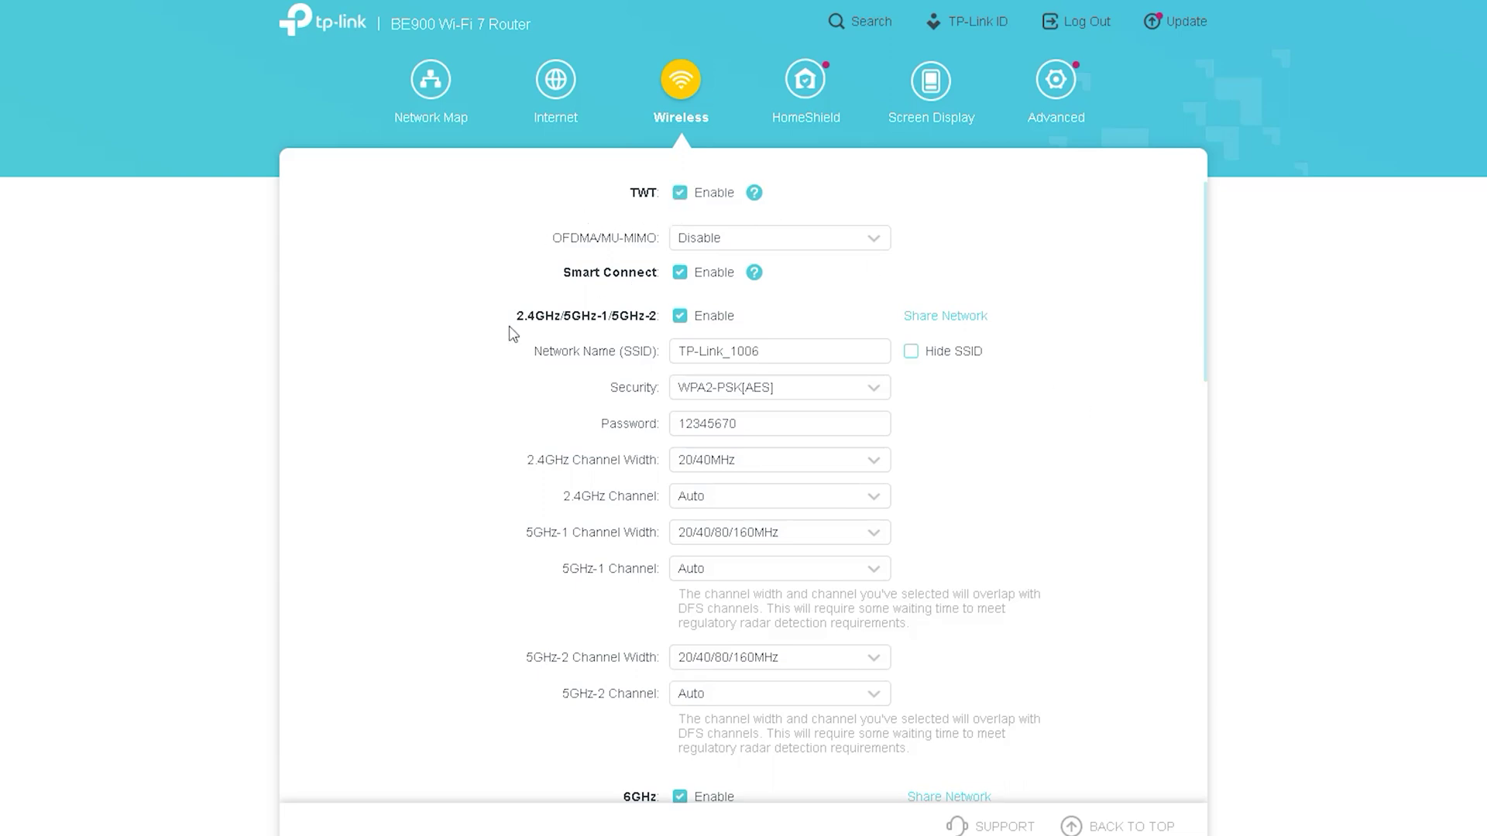
{"action": "left_click", "coordinate": [814, 240]}
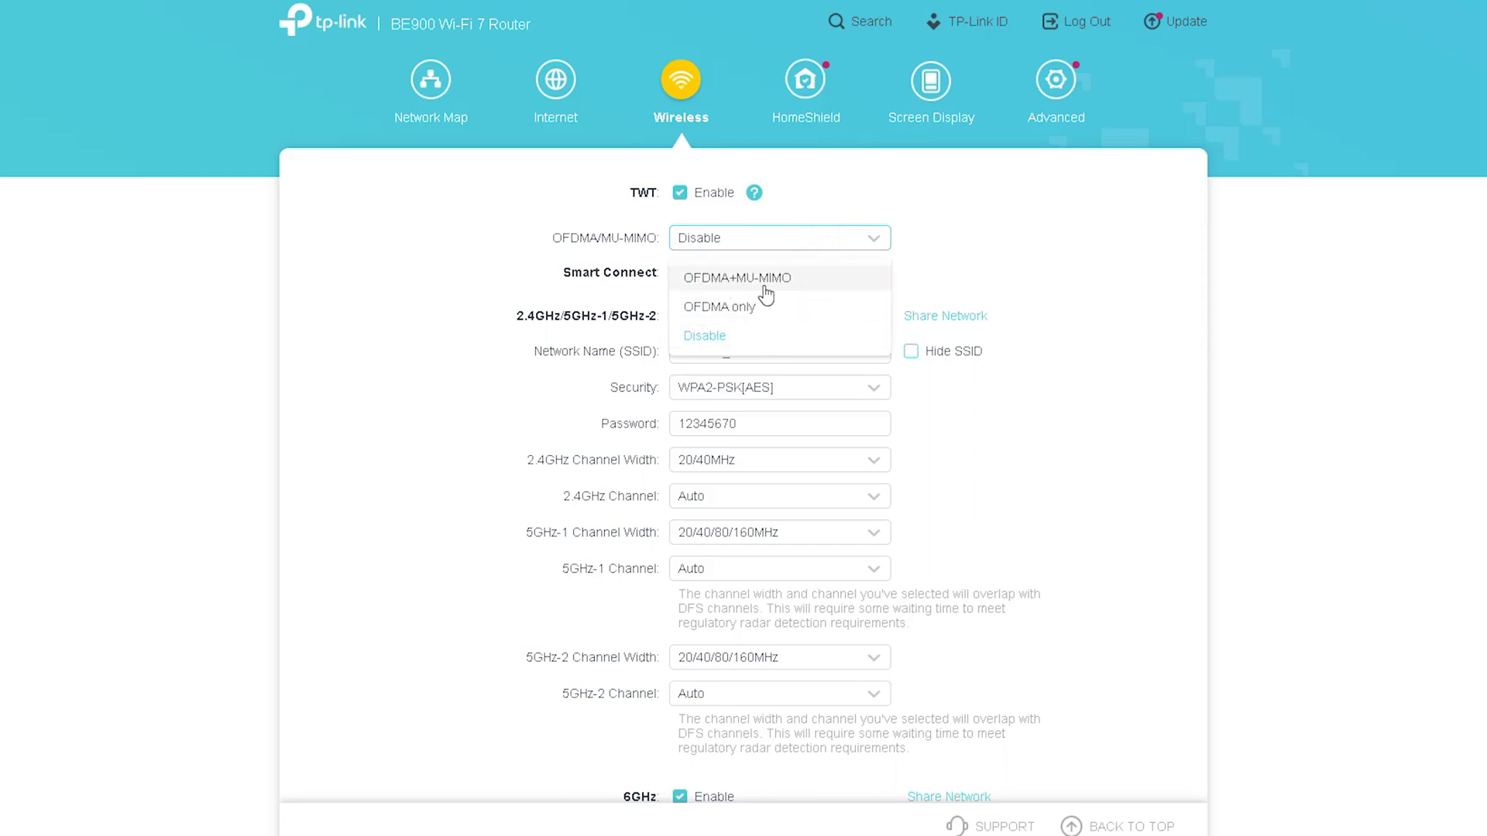
{"action": "left_click", "coordinate": [805, 281]}
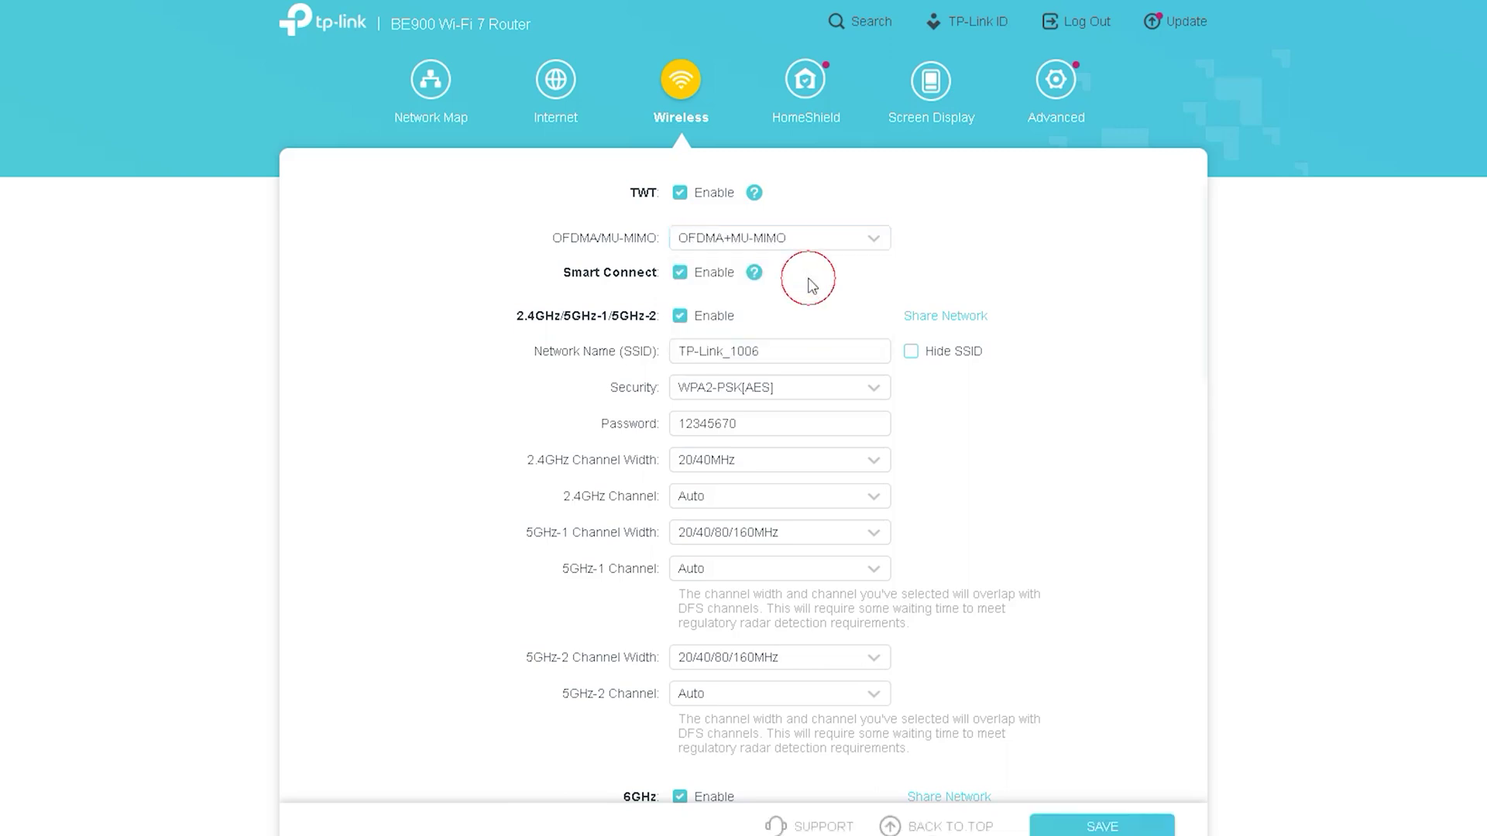
{"action": "left_click", "coordinate": [859, 247]}
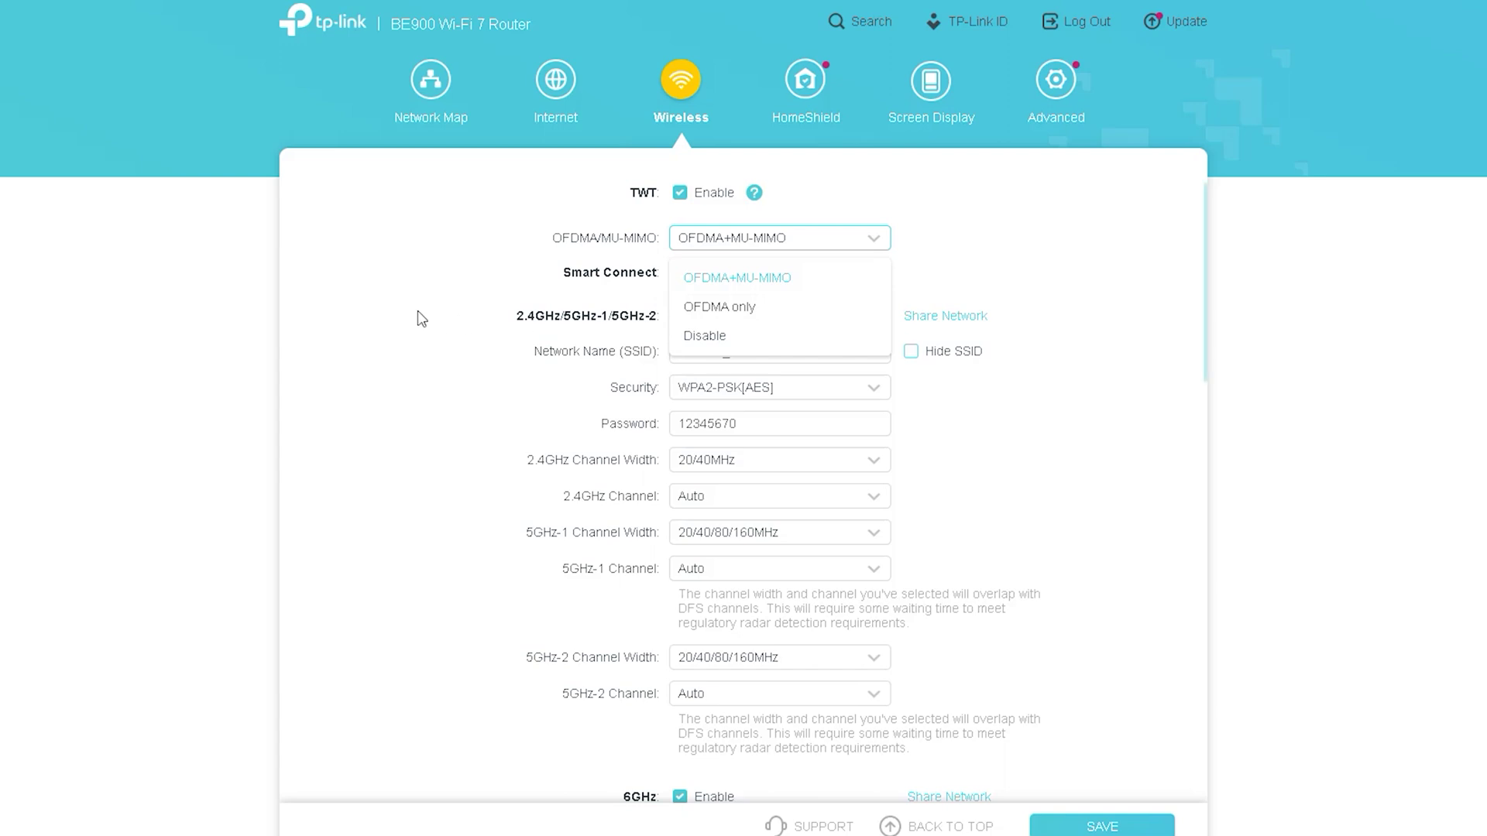
{"action": "left_click", "coordinate": [476, 309]}
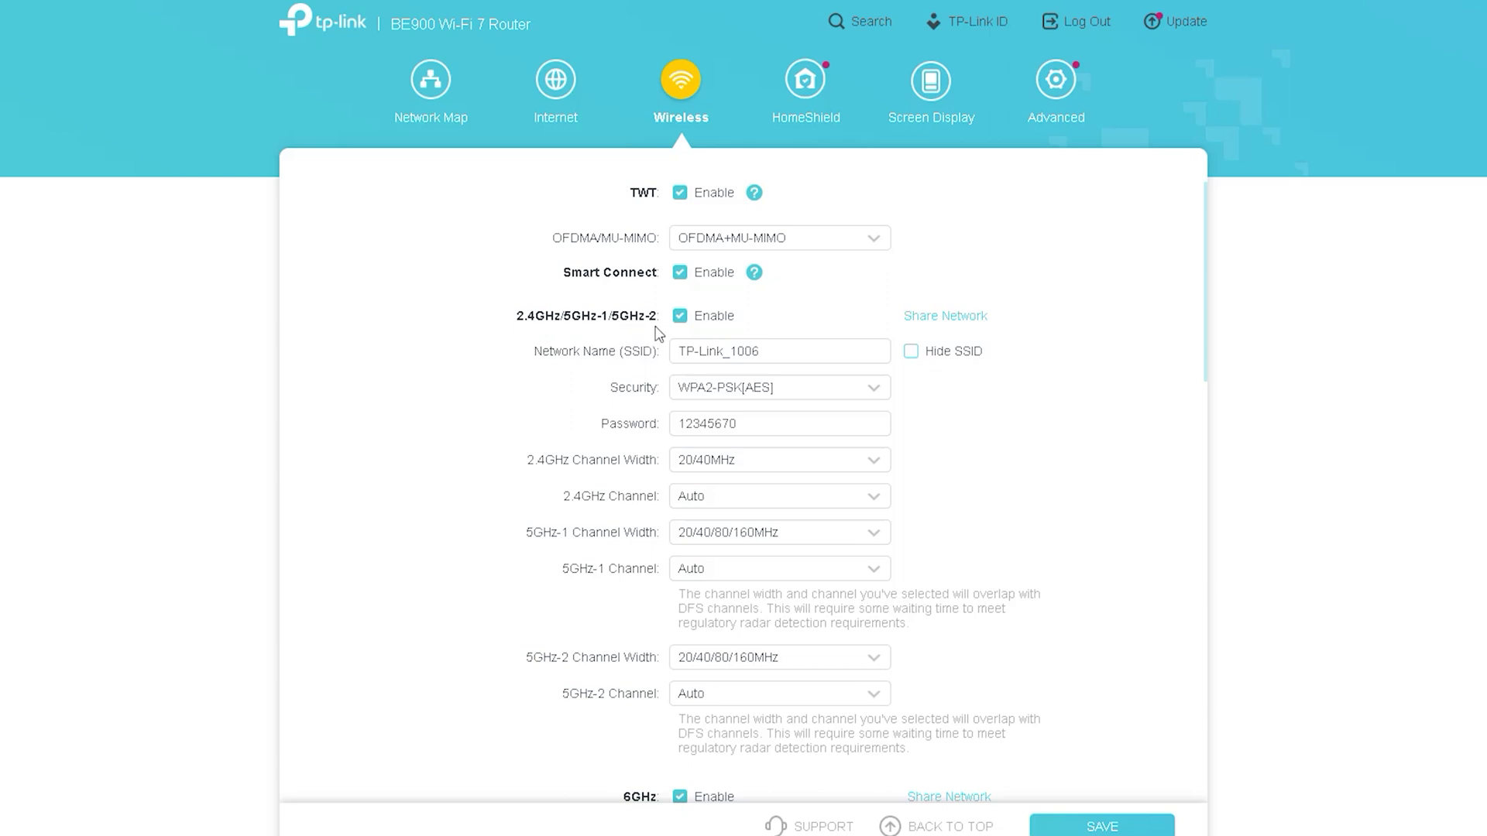
Step: Examine the combined 2.4GHz/5GHz settings and the 6GHz network's name, password and channel width options
{"action": "scroll", "coordinate": [1155, 360], "scroll_direction": "down", "scroll_amount": 2}
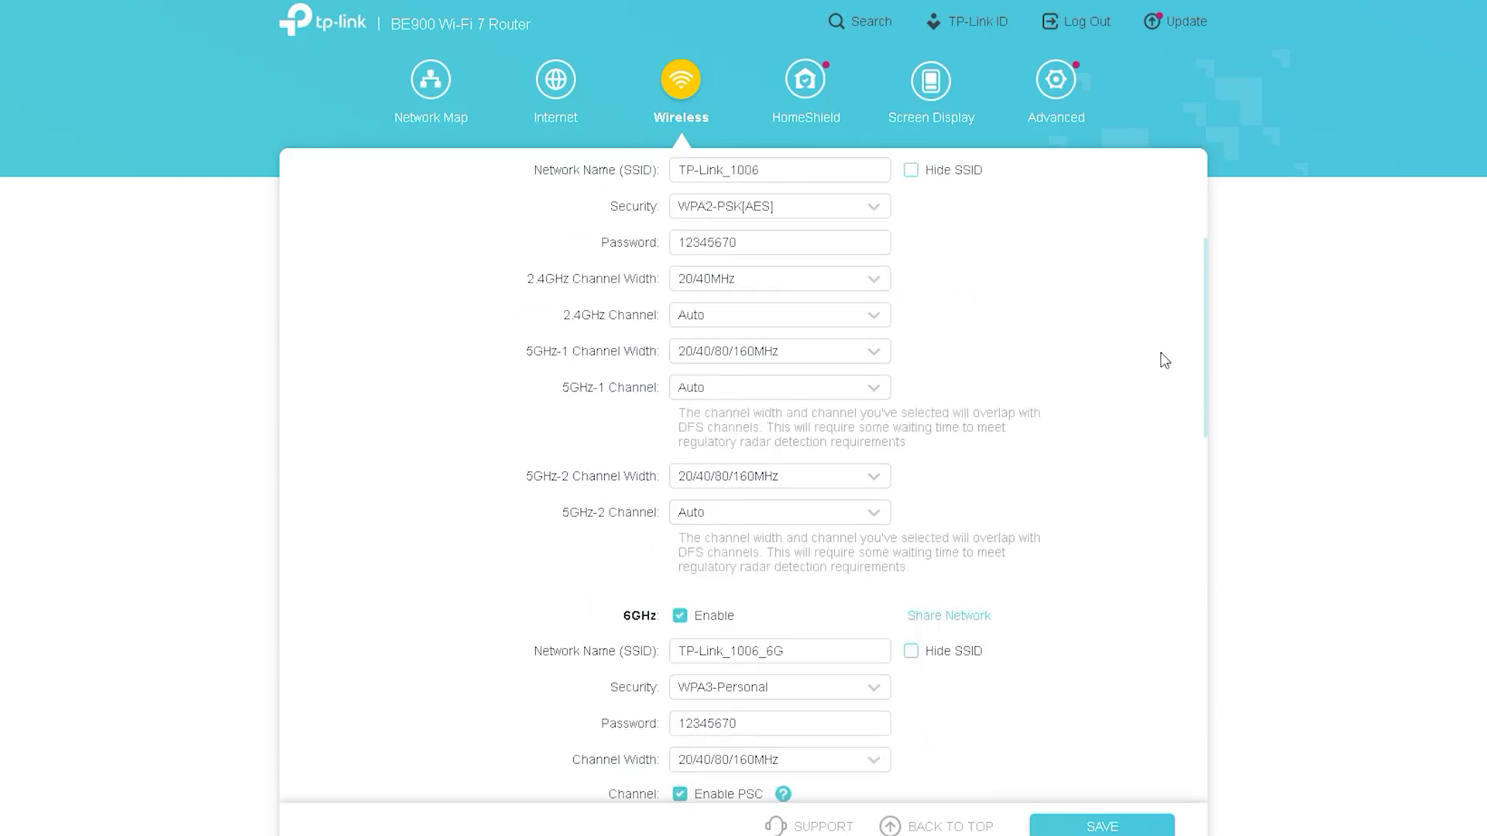
{"action": "scroll", "coordinate": [1158, 361], "scroll_direction": "up", "scroll_amount": 1}
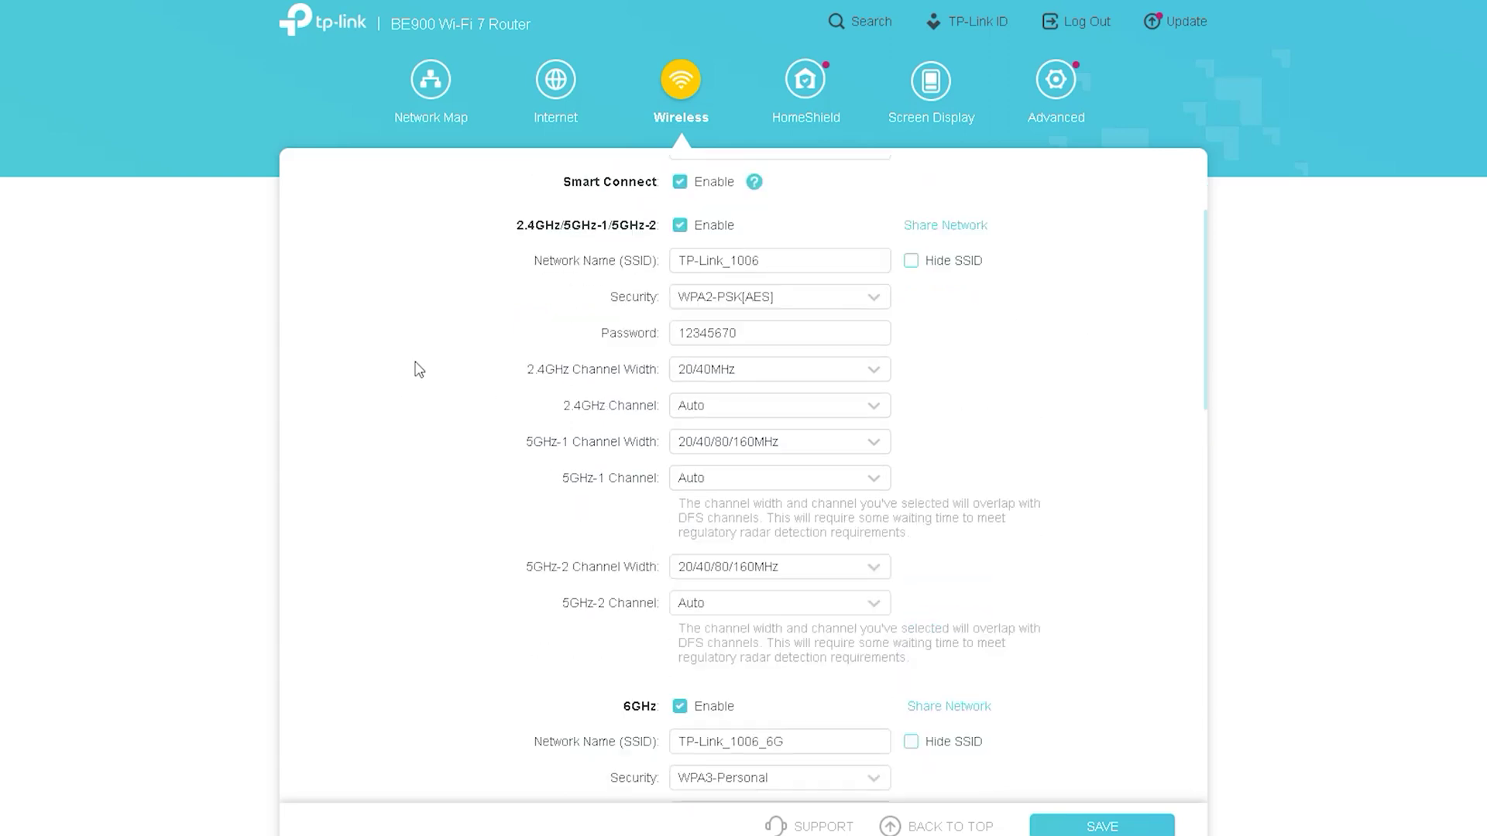
{"action": "scroll", "coordinate": [1177, 435], "scroll_direction": "down", "scroll_amount": 4}
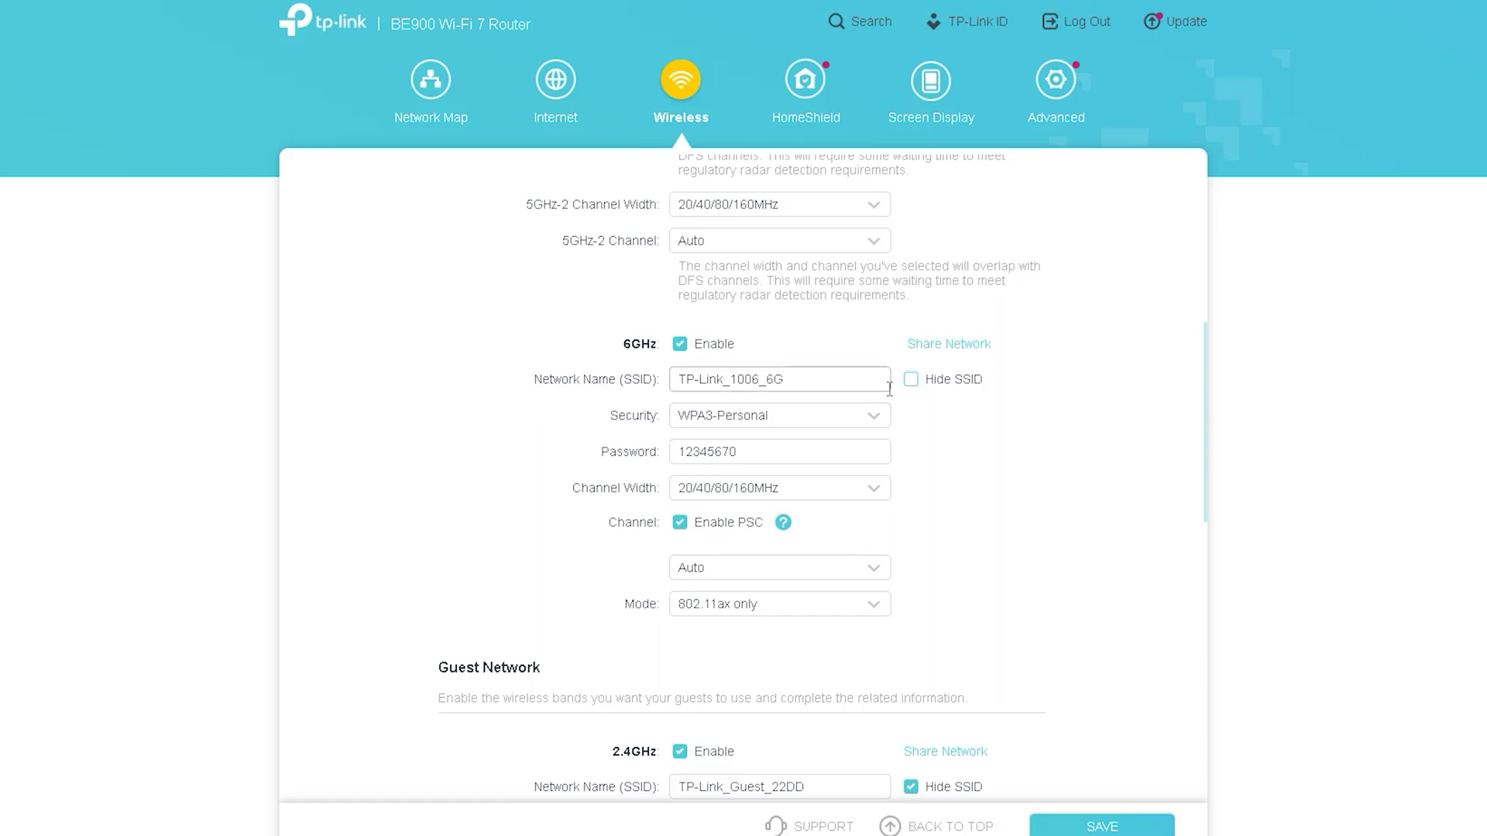
{"action": "left_click_drag", "start_coordinate": [883, 379], "coordinate": [595, 387]}
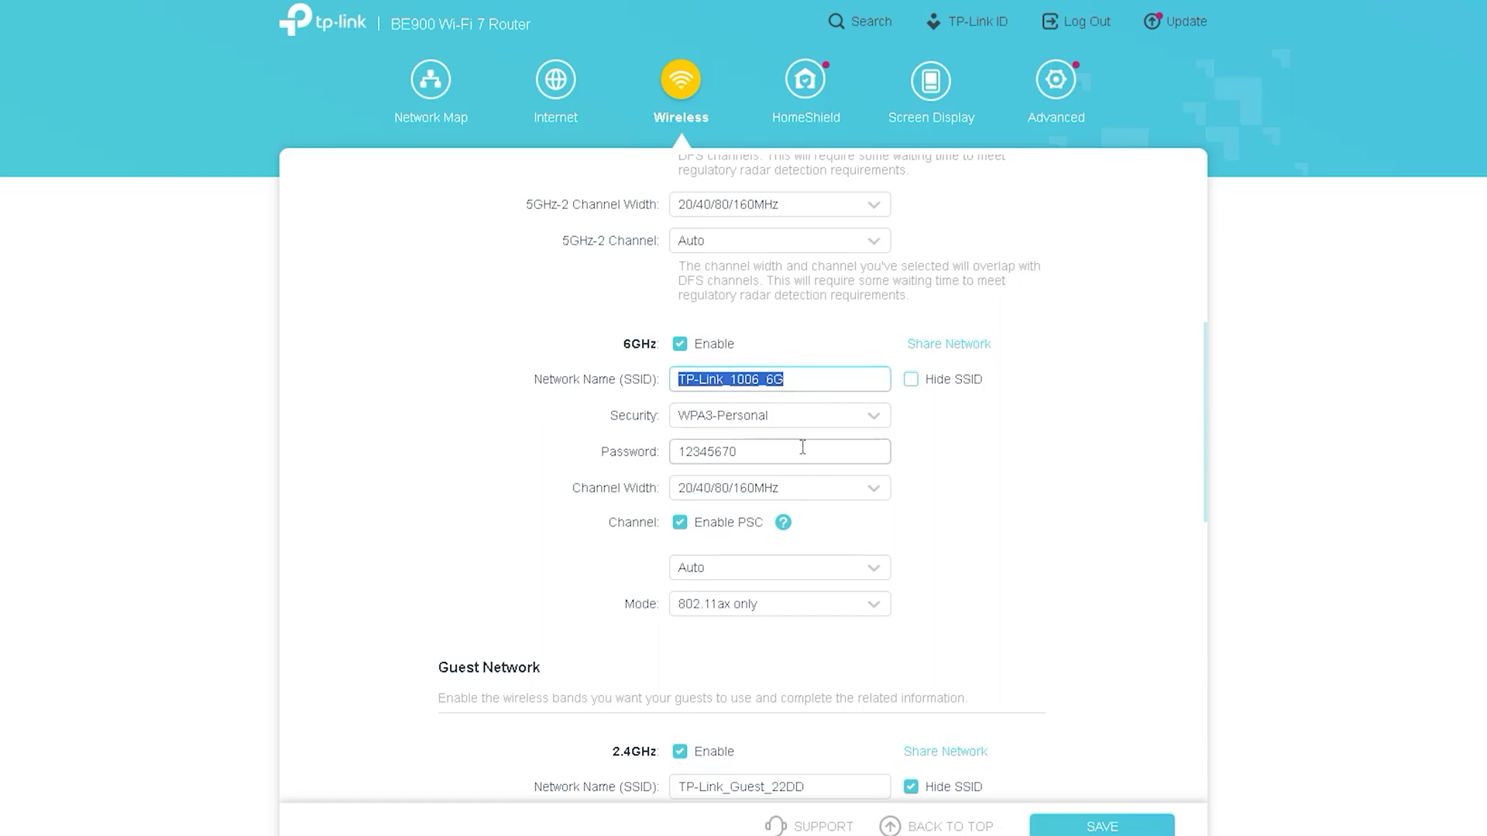
{"action": "left_click_drag", "start_coordinate": [802, 447], "coordinate": [637, 458]}
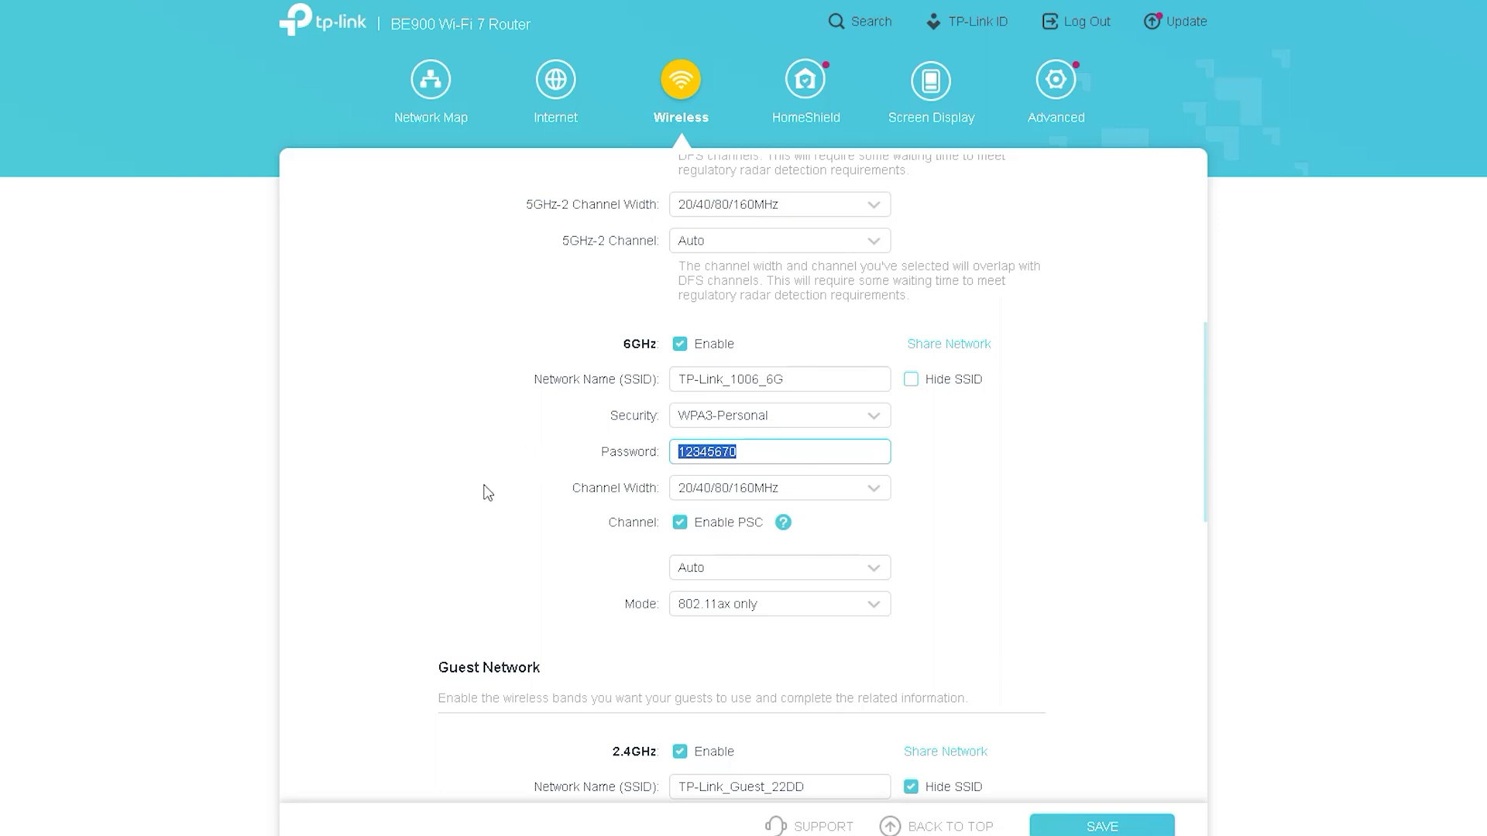
{"action": "left_click", "coordinate": [864, 487]}
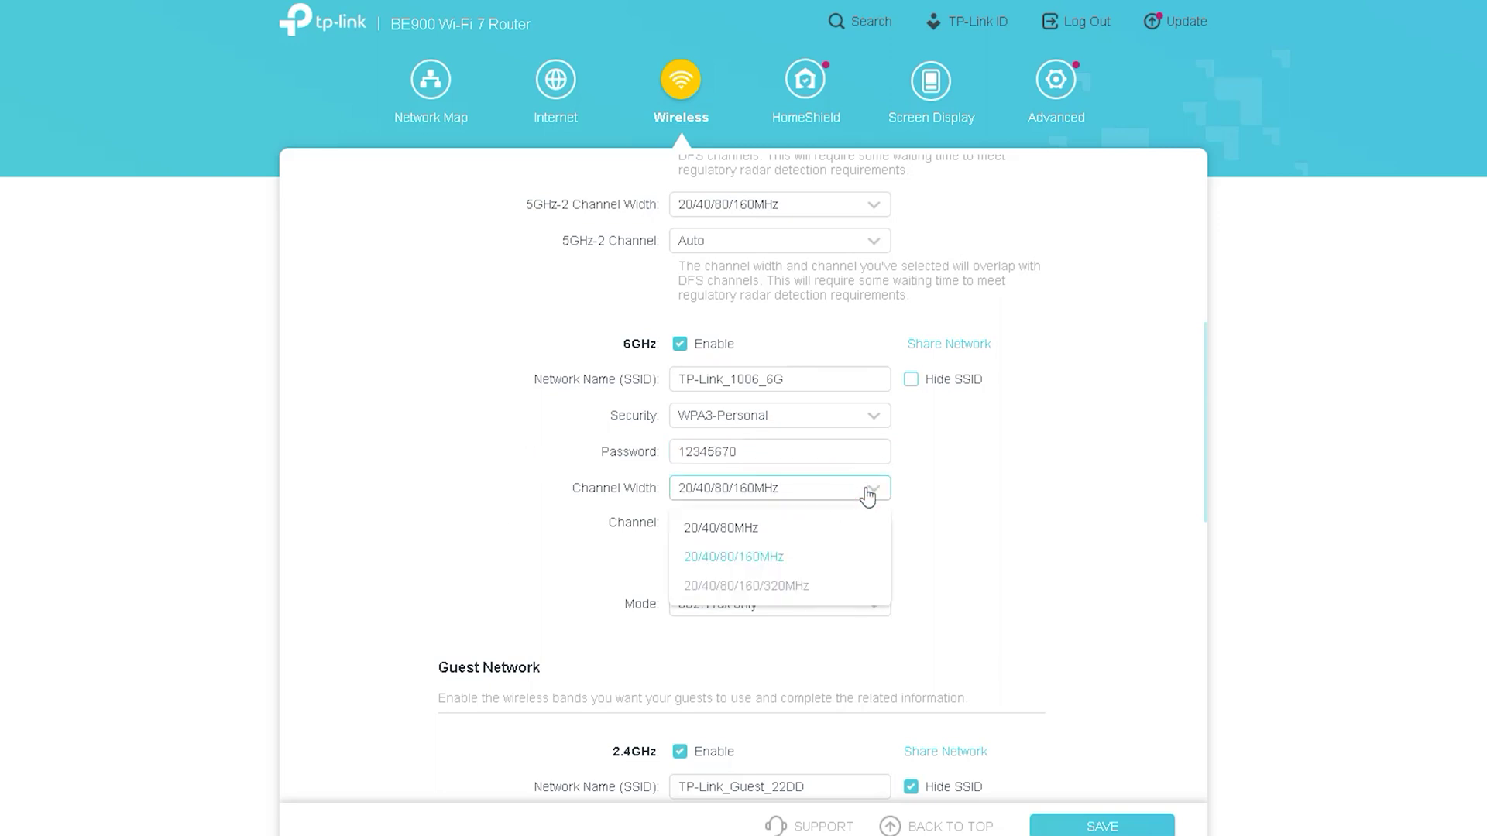
{"action": "left_click", "coordinate": [1019, 489]}
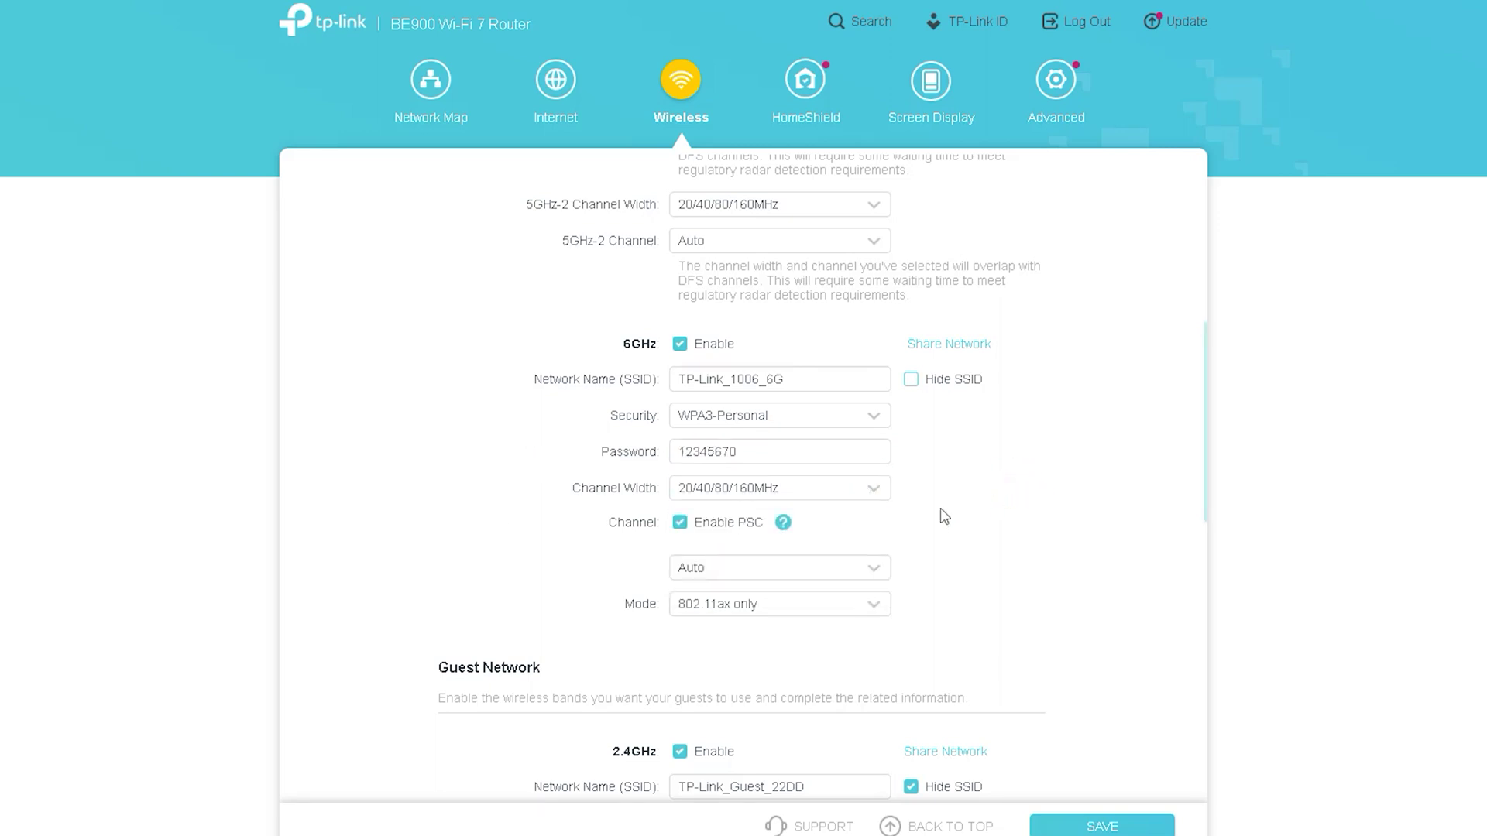
Step: Examine the Guest Network section, including its wireless bands and the 2.4GHz network name
{"action": "scroll", "coordinate": [984, 614], "scroll_direction": "down", "scroll_amount": 5}
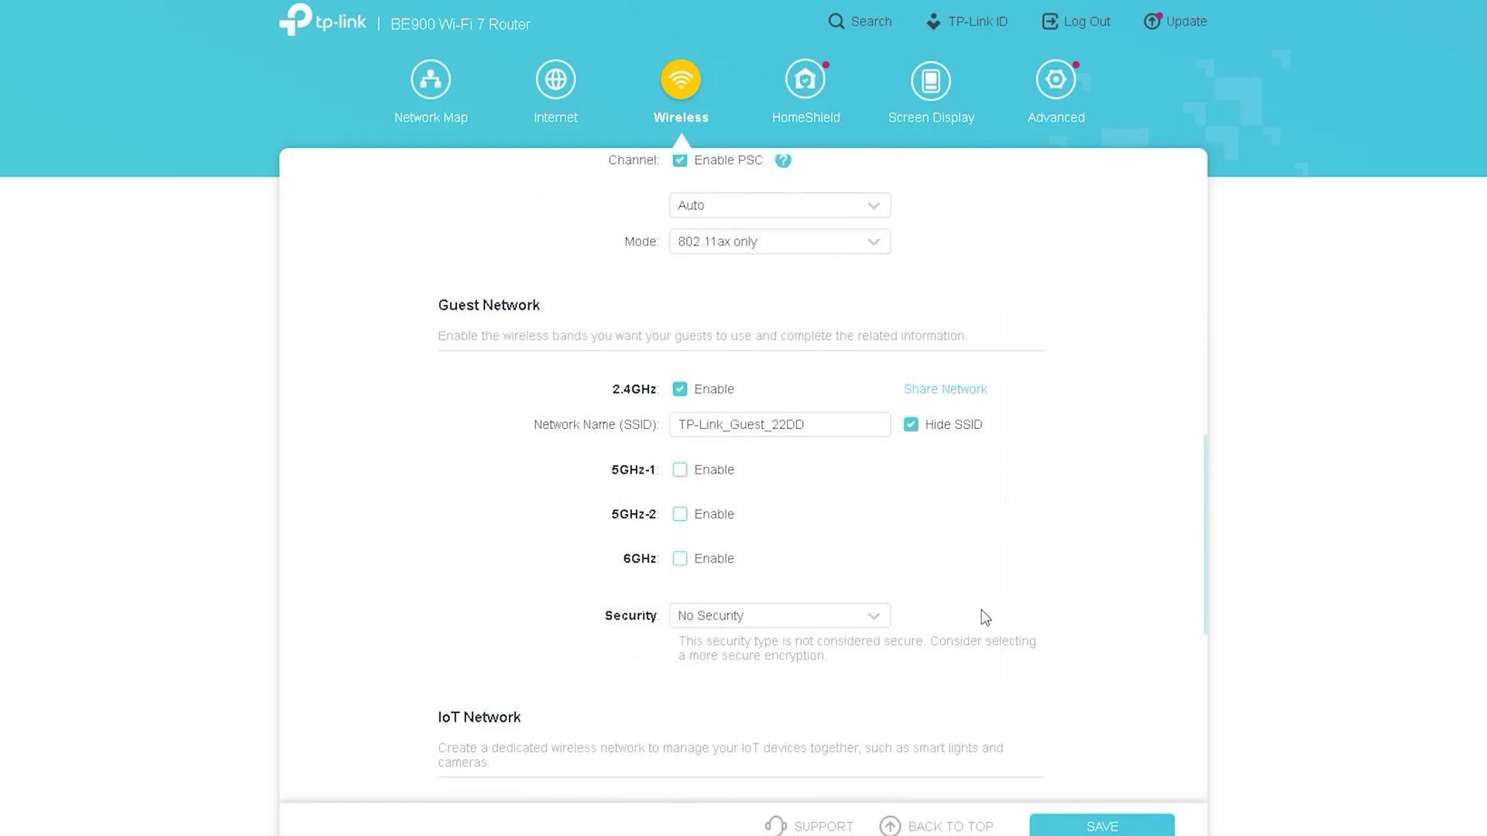
{"action": "scroll", "coordinate": [986, 617], "scroll_direction": "up", "scroll_amount": 1}
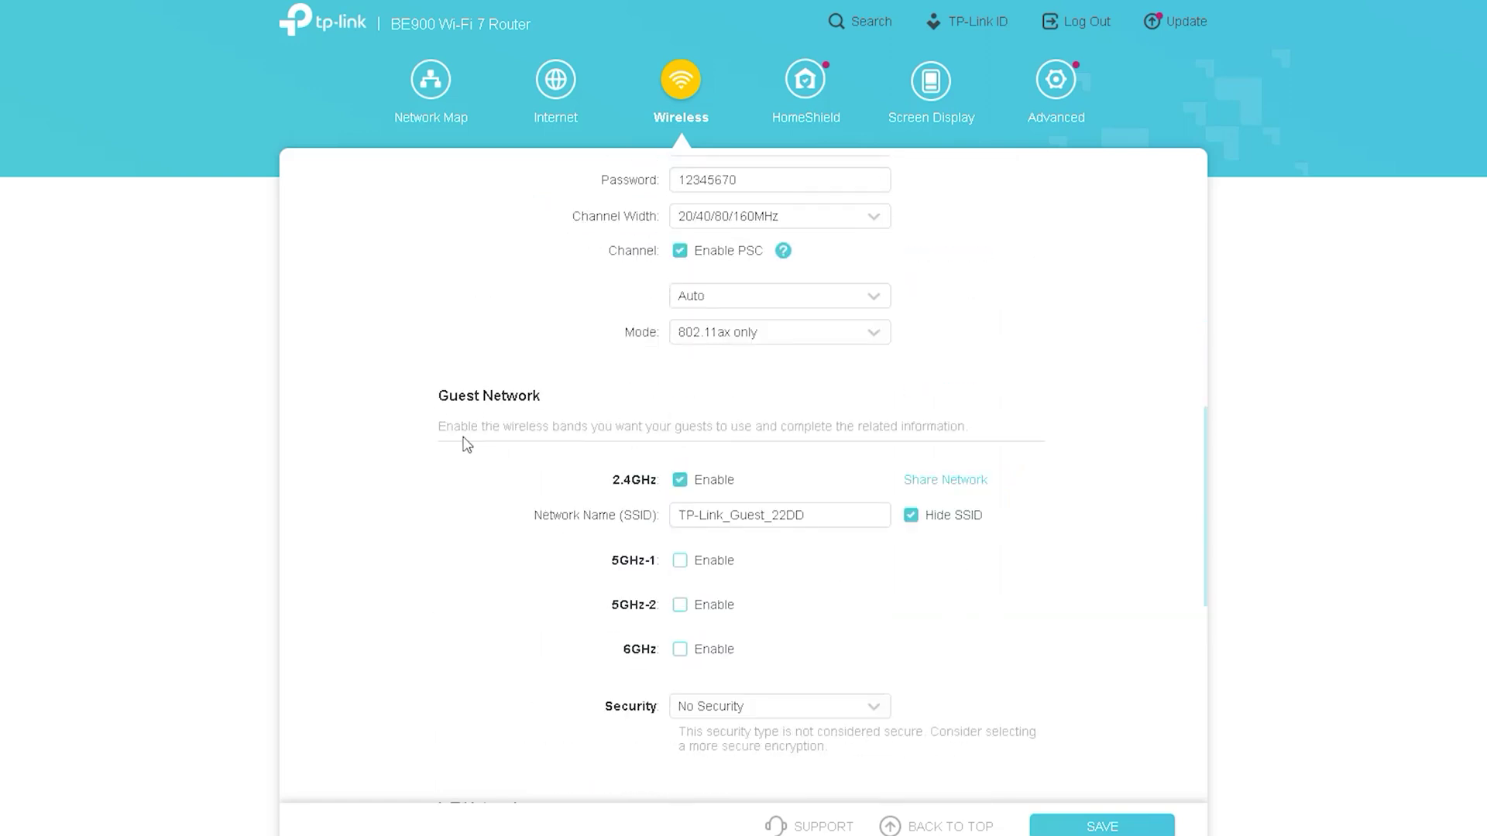
{"action": "left_click_drag", "start_coordinate": [436, 396], "coordinate": [608, 402]}
{"action": "left_click", "coordinate": [491, 504]}
{"action": "scroll", "coordinate": [916, 586], "scroll_direction": "down", "scroll_amount": 1}
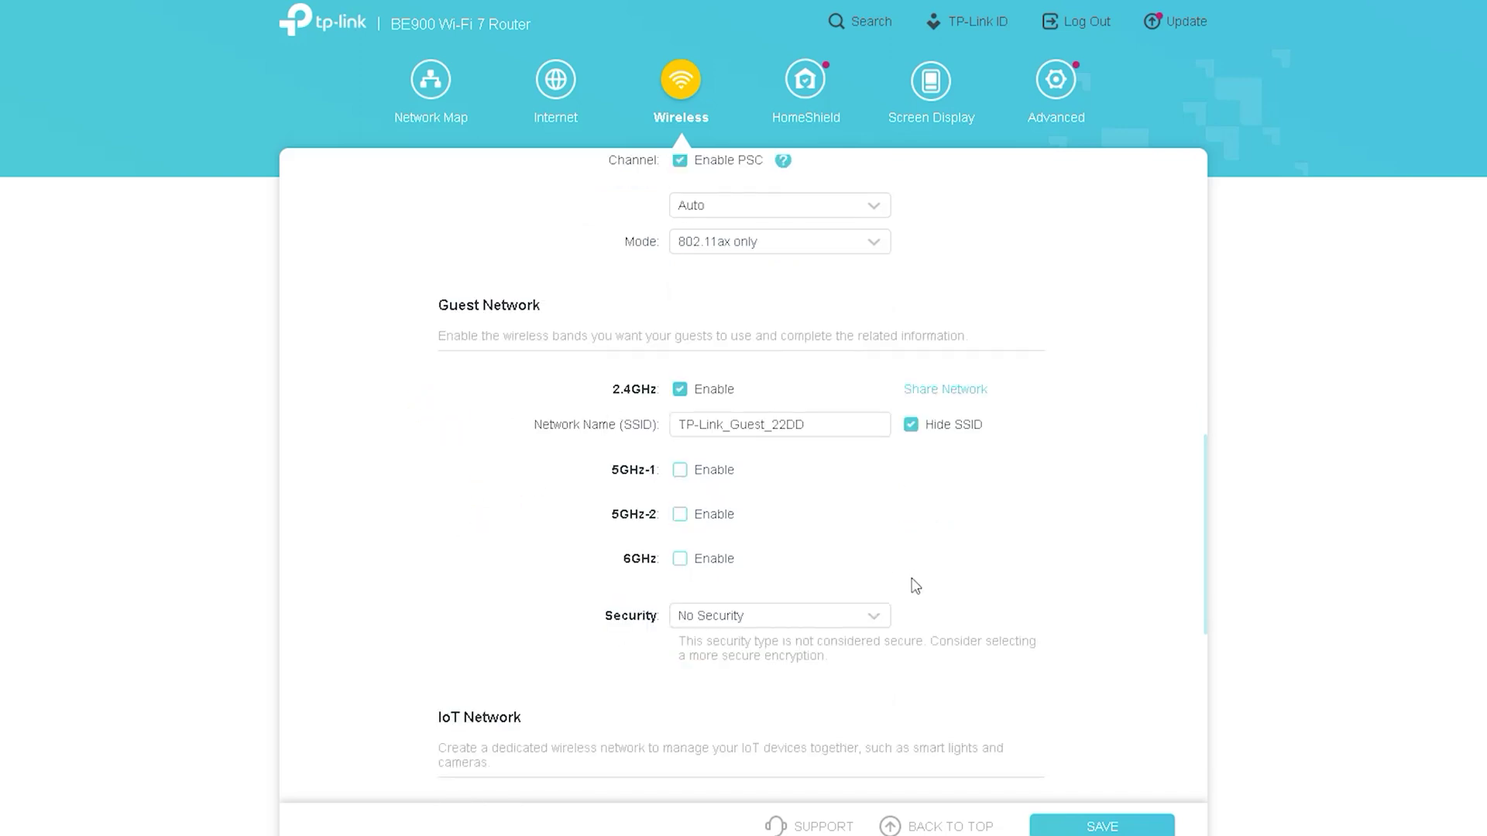
{"action": "scroll", "coordinate": [915, 587], "scroll_direction": "down", "scroll_amount": 1}
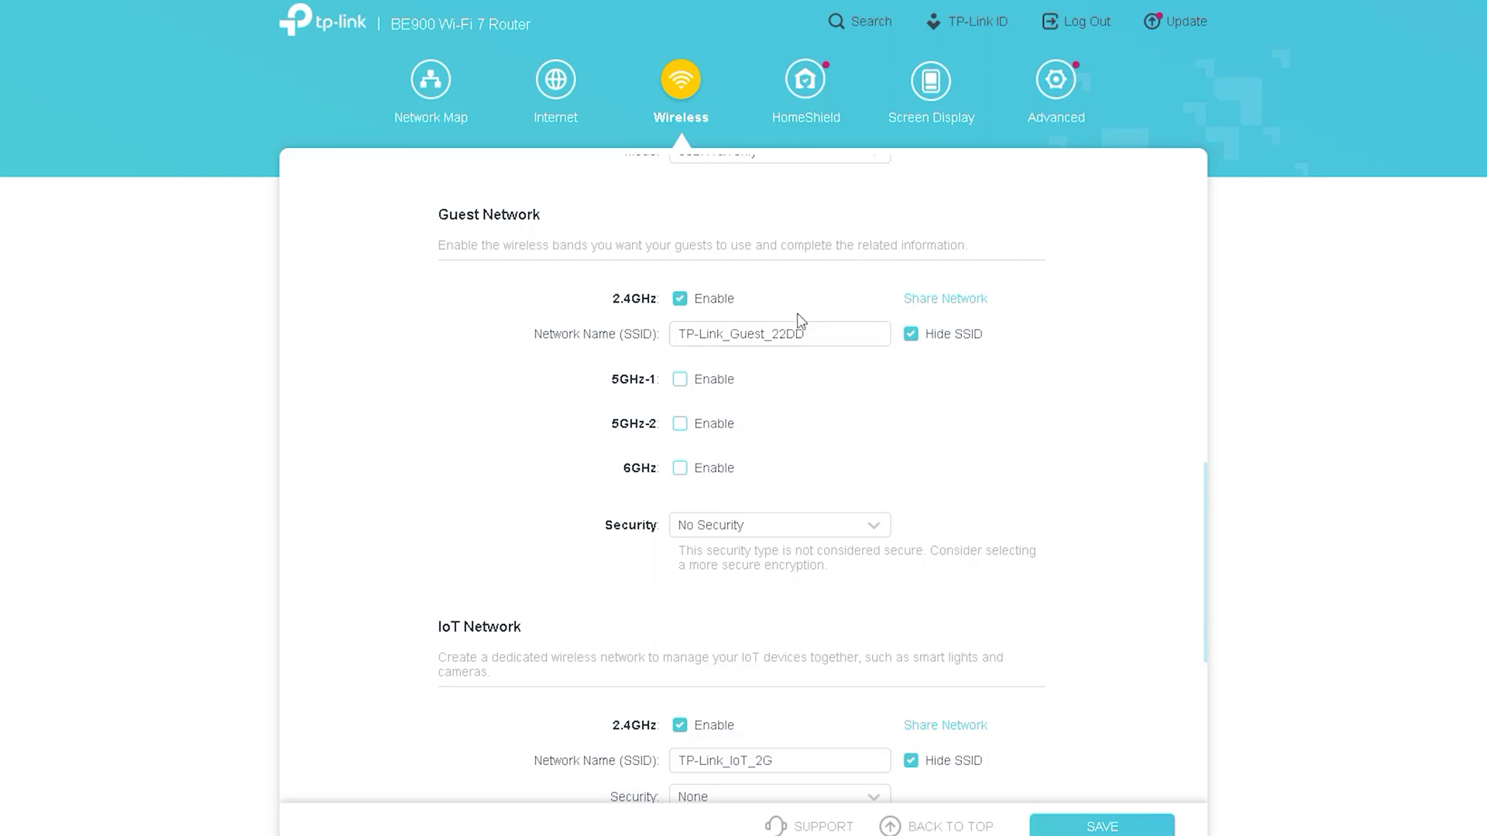
{"action": "left_click_drag", "start_coordinate": [821, 332], "coordinate": [605, 338]}
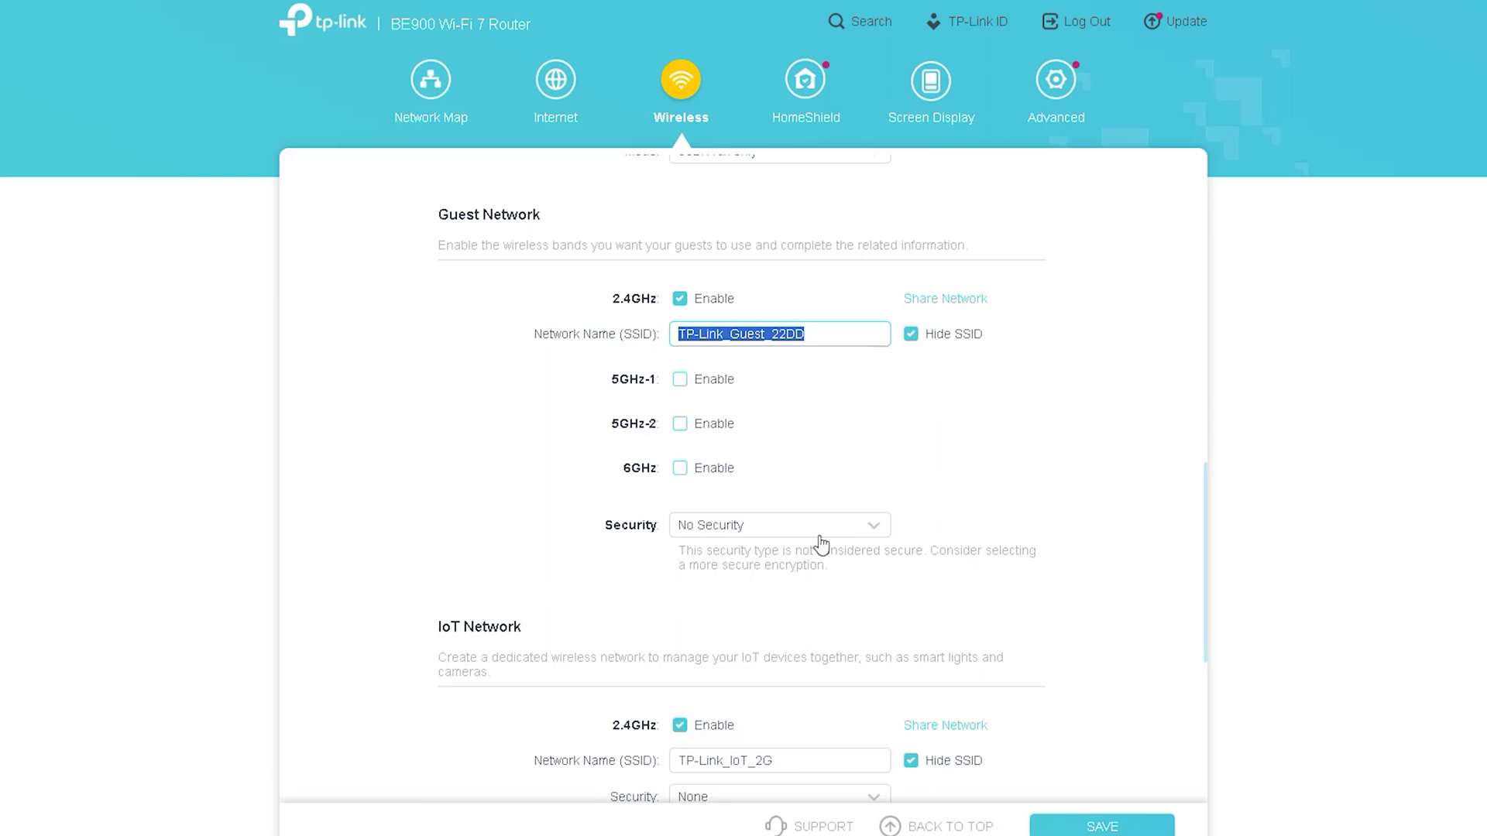
Step: Set the Guest Network security to Encrypted and check its password field
{"action": "left_click", "coordinate": [864, 527]}
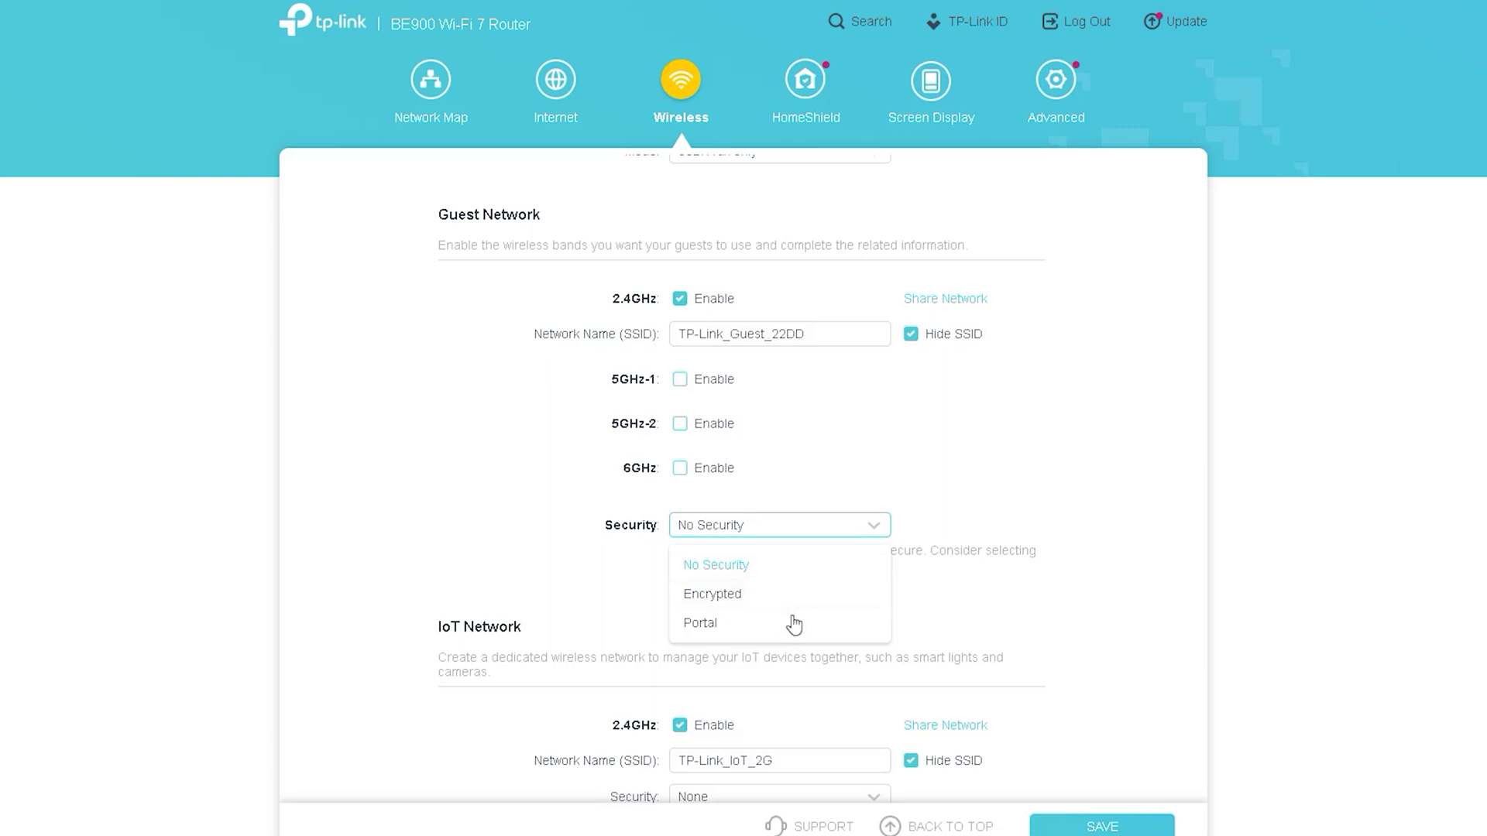
{"action": "left_click", "coordinate": [795, 603]}
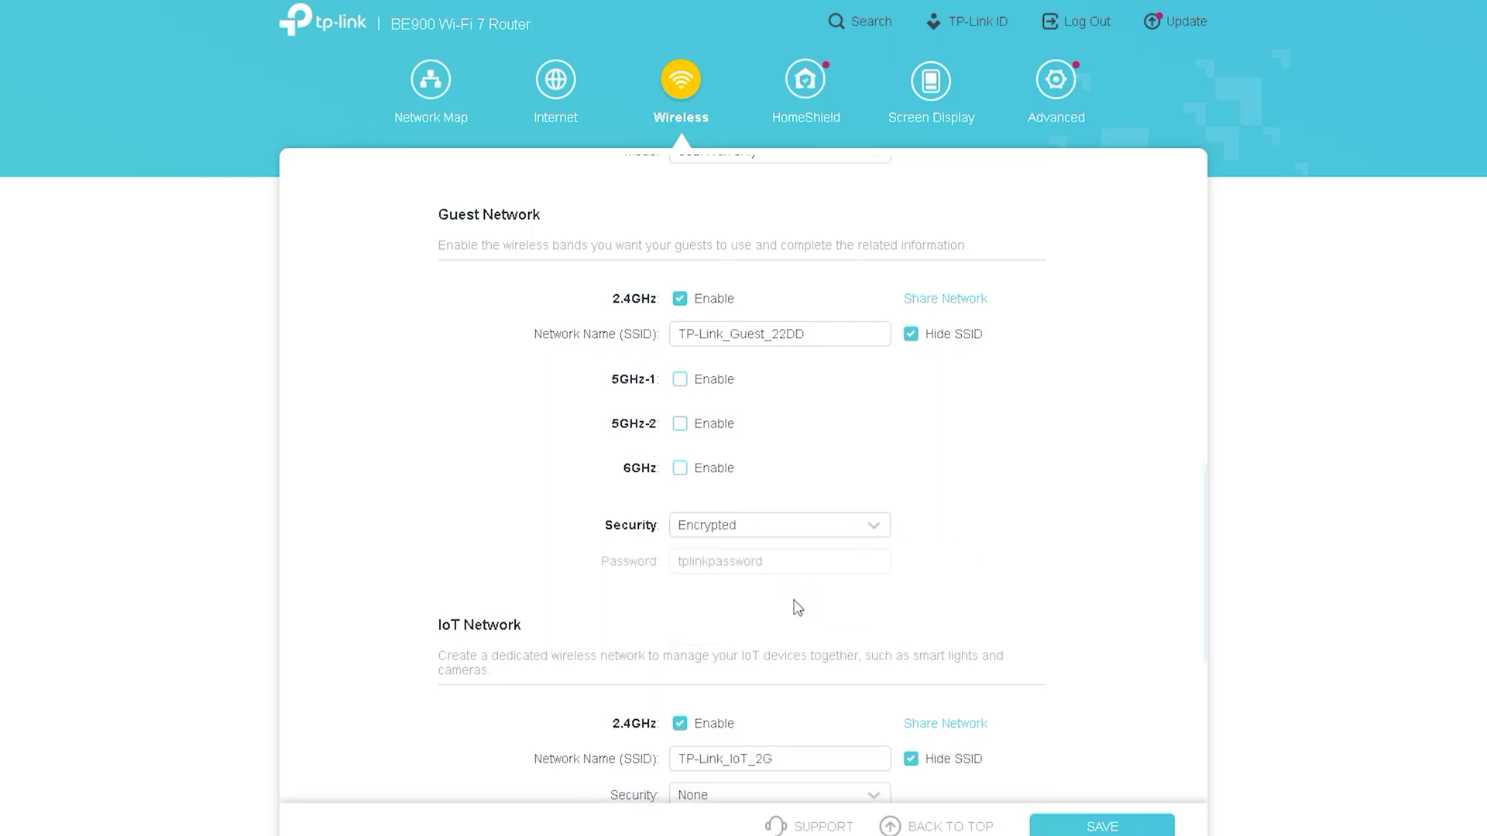
{"action": "left_click_drag", "start_coordinate": [828, 563], "coordinate": [536, 577]}
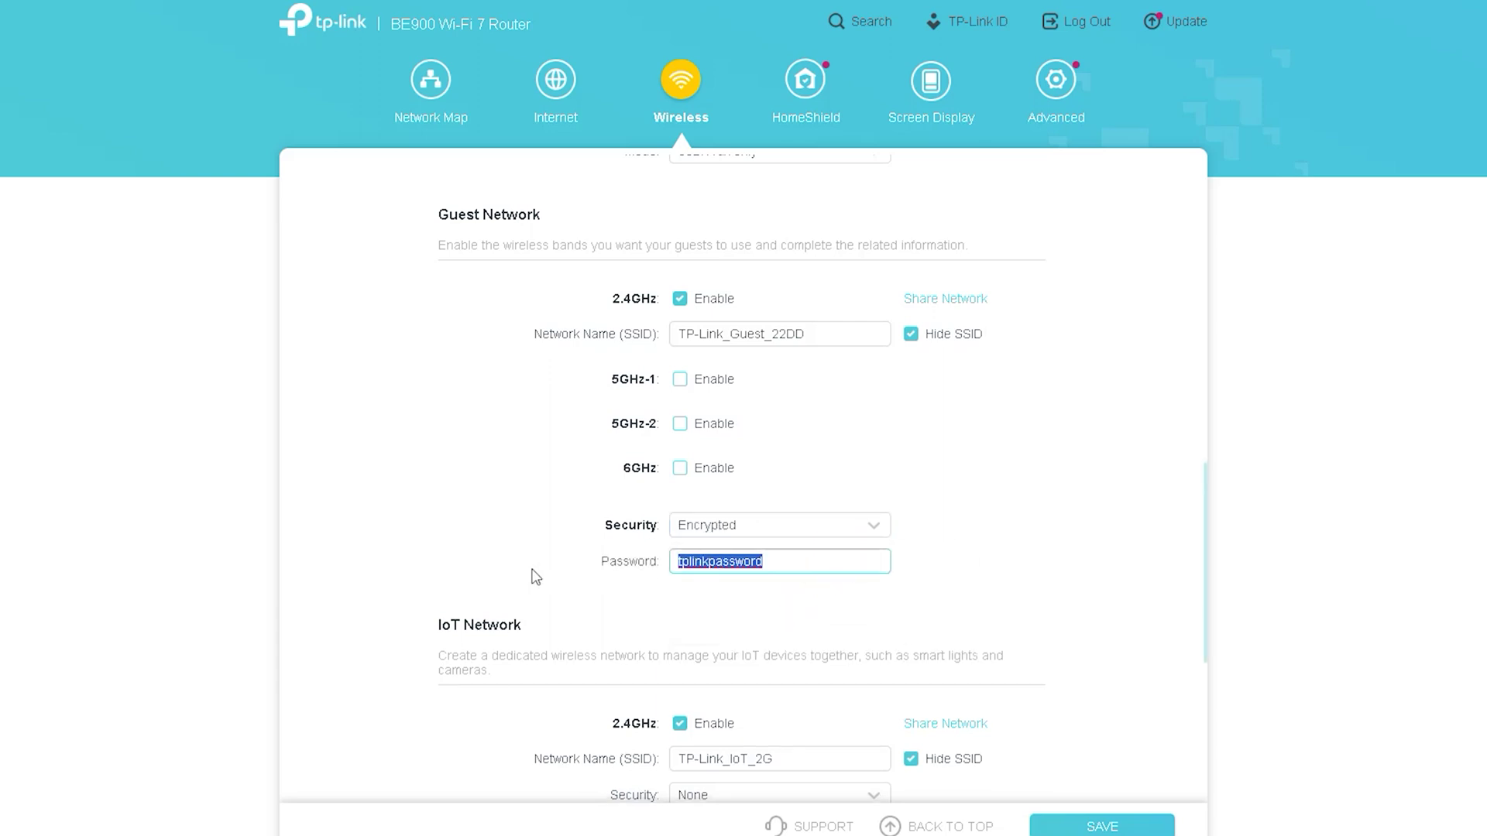
{"action": "left_click", "coordinate": [536, 577]}
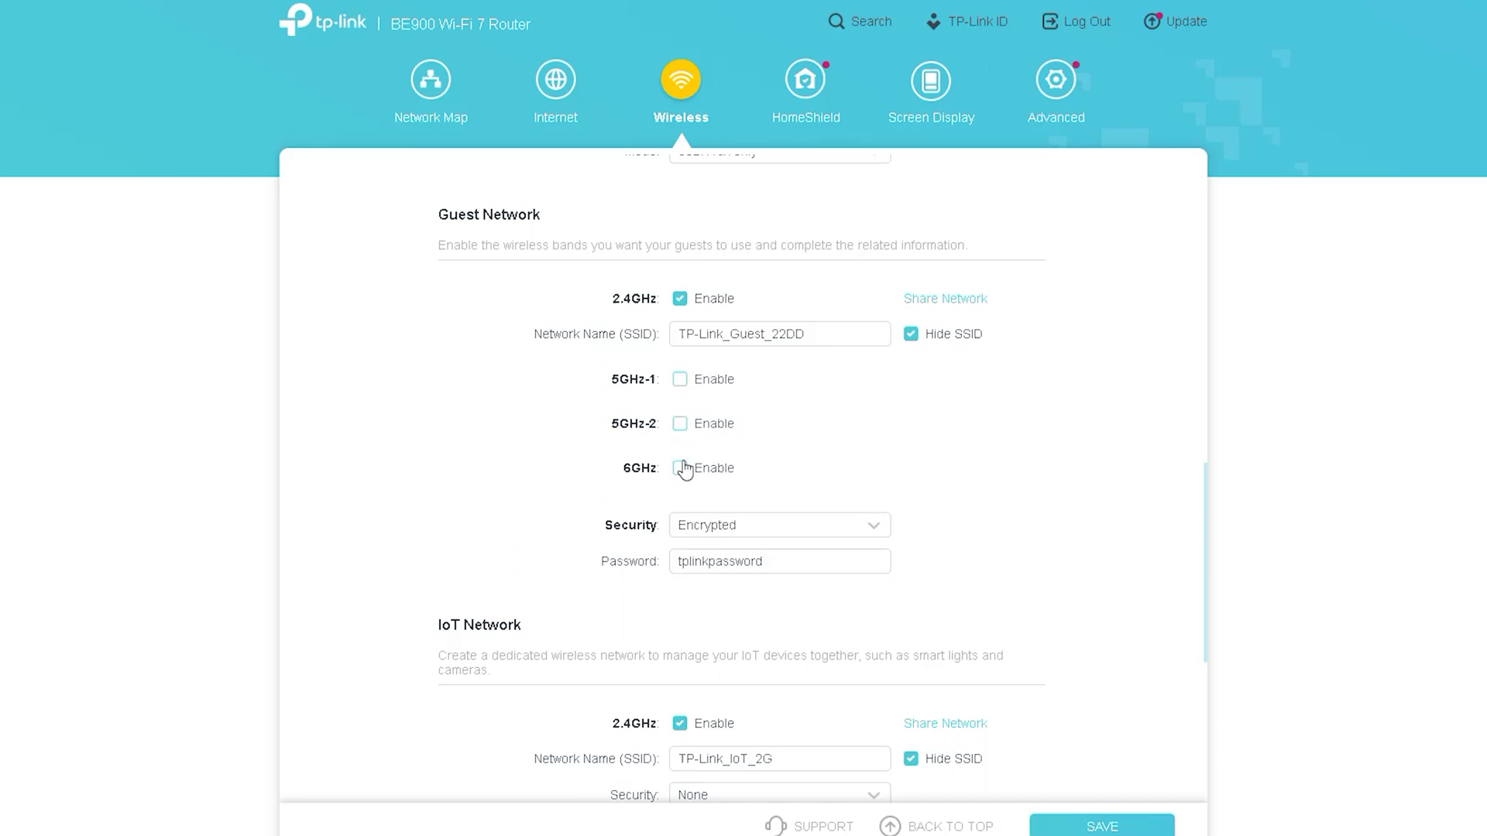
{"action": "left_click", "coordinate": [432, 539]}
Step: Examine the IoT Network's 2.4GHz, 5GHz-1 and 5GHz-2 names and security settings
{"action": "scroll", "coordinate": [441, 546], "scroll_direction": "down", "scroll_amount": 3}
{"action": "scroll", "coordinate": [453, 556], "scroll_direction": "down", "scroll_amount": 2}
{"action": "scroll", "coordinate": [451, 555], "scroll_direction": "up", "scroll_amount": 1}
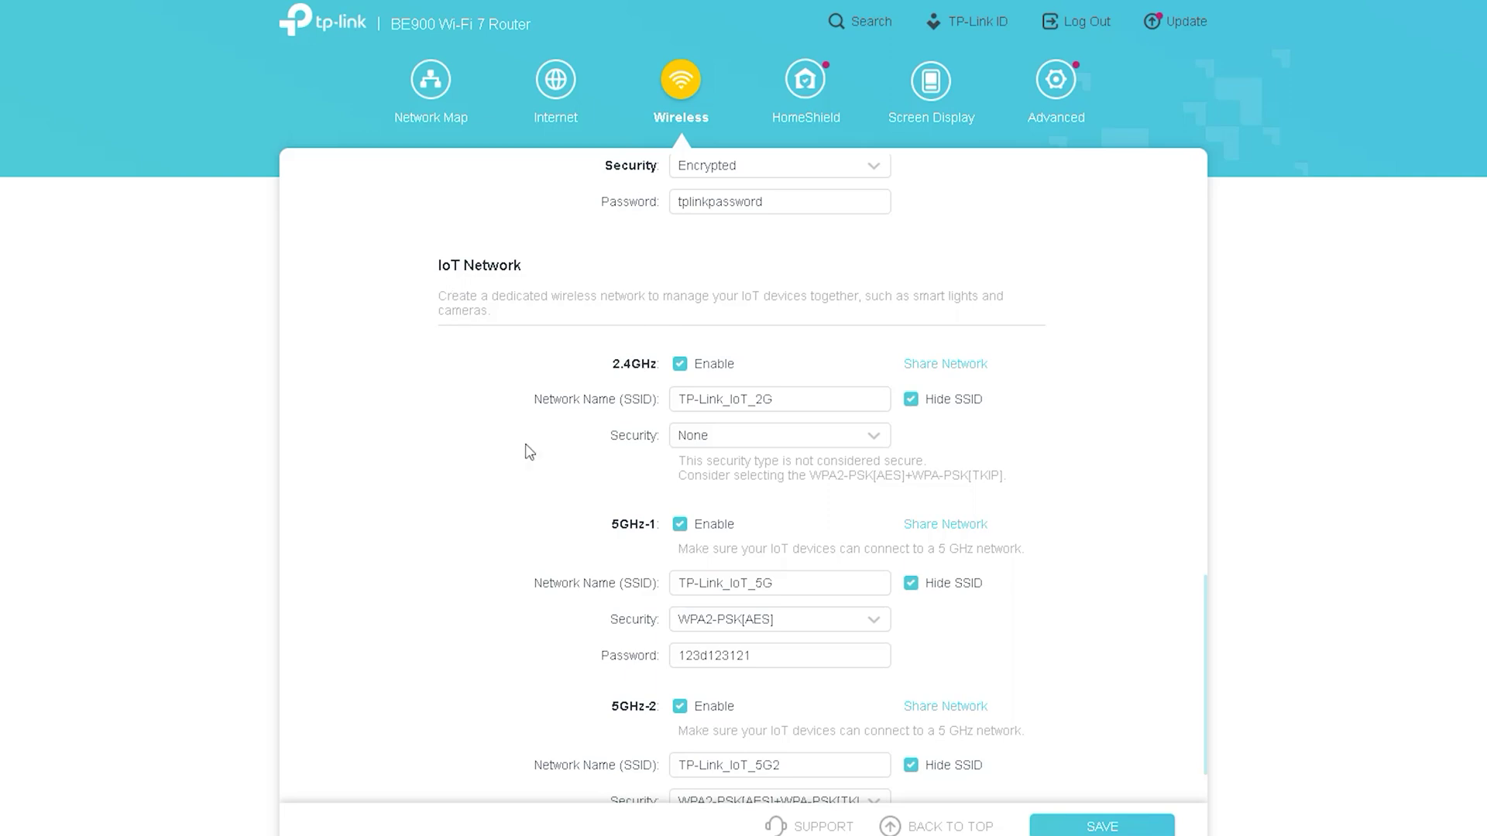
{"action": "scroll", "coordinate": [524, 478], "scroll_direction": "down", "scroll_amount": 1}
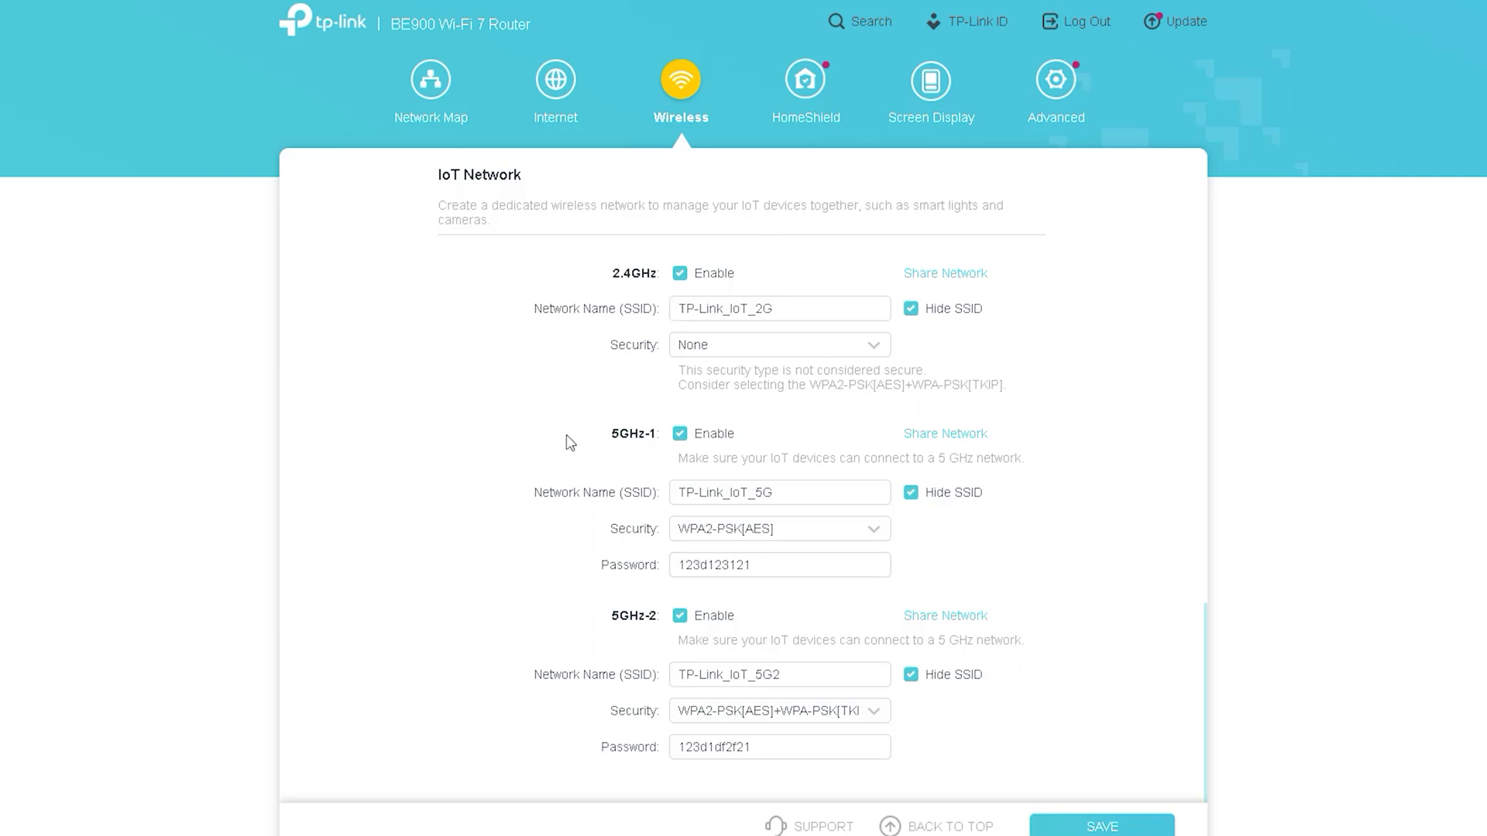
Step: Run a HomeShield network check scan and review its network security and performance results
{"action": "left_click", "coordinate": [810, 91]}
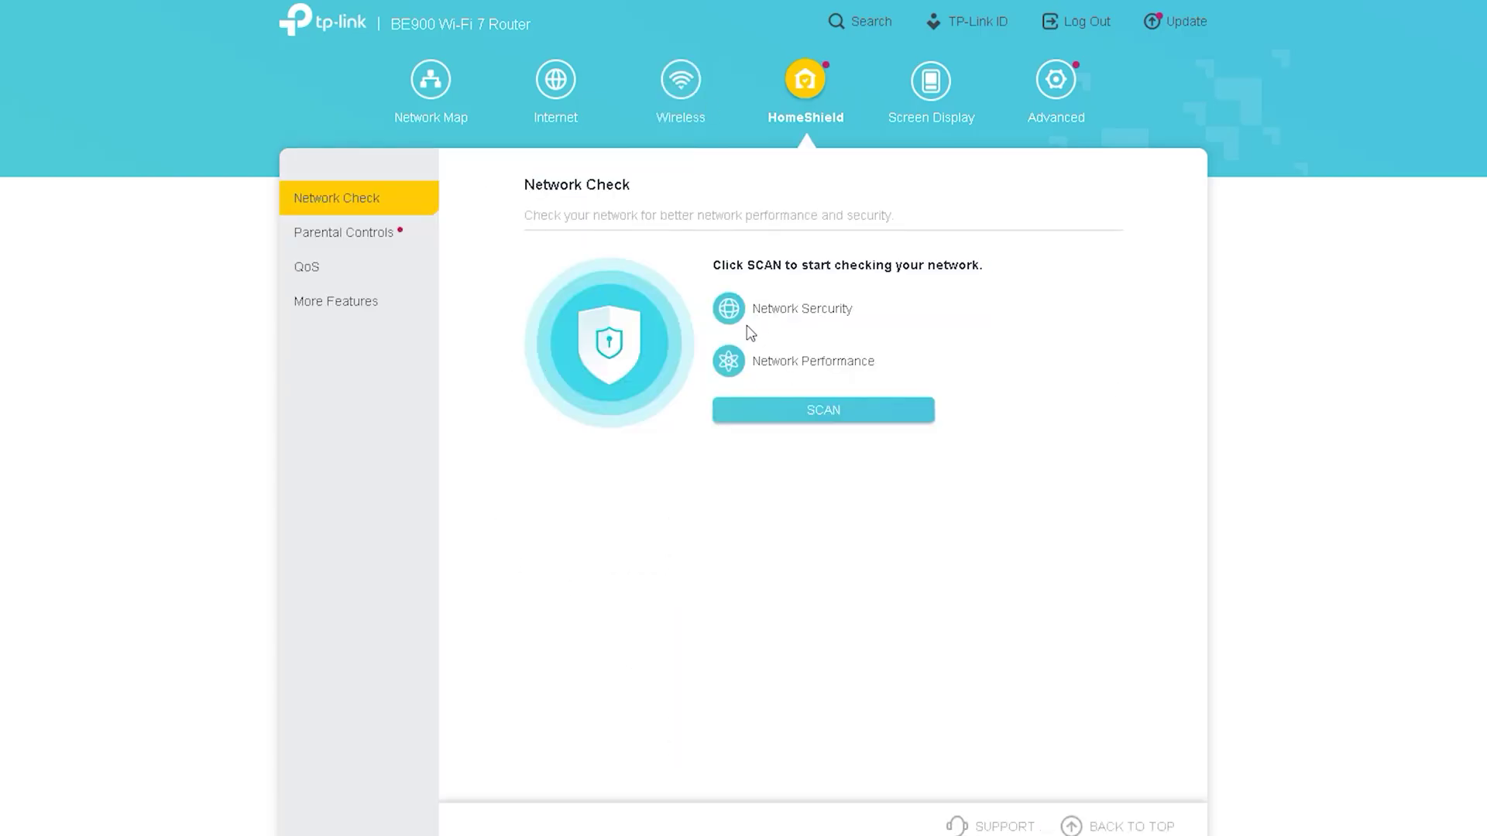
{"action": "left_click", "coordinate": [821, 410]}
{"action": "scroll", "coordinate": [1072, 342], "scroll_direction": "down", "scroll_amount": 4}
{"action": "scroll", "coordinate": [1128, 371], "scroll_direction": "up", "scroll_amount": 4}
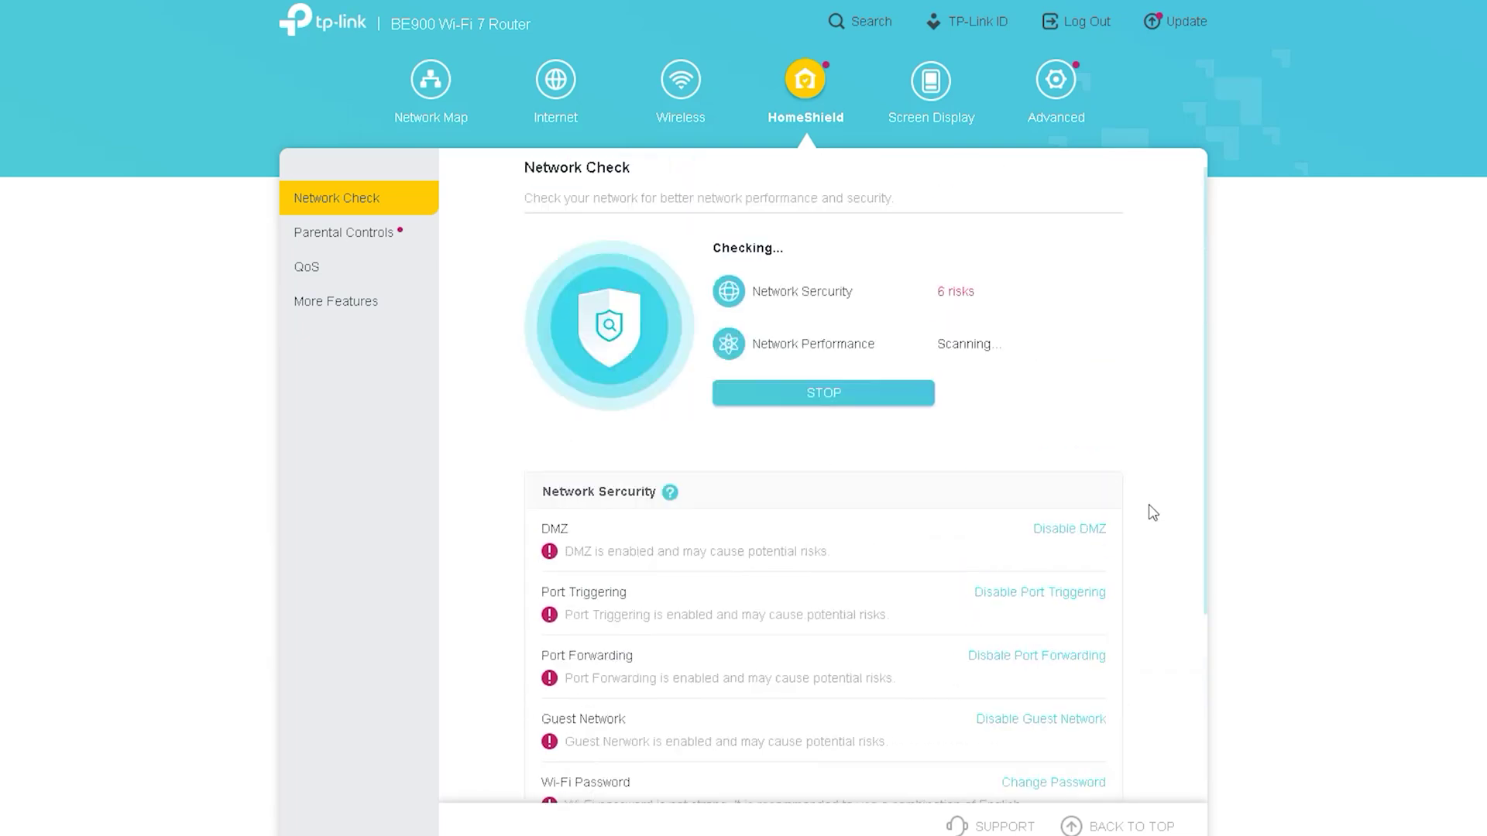
{"action": "scroll", "coordinate": [1009, 369], "scroll_direction": "down", "scroll_amount": 4}
{"action": "scroll", "coordinate": [1019, 403], "scroll_direction": "up", "scroll_amount": 4}
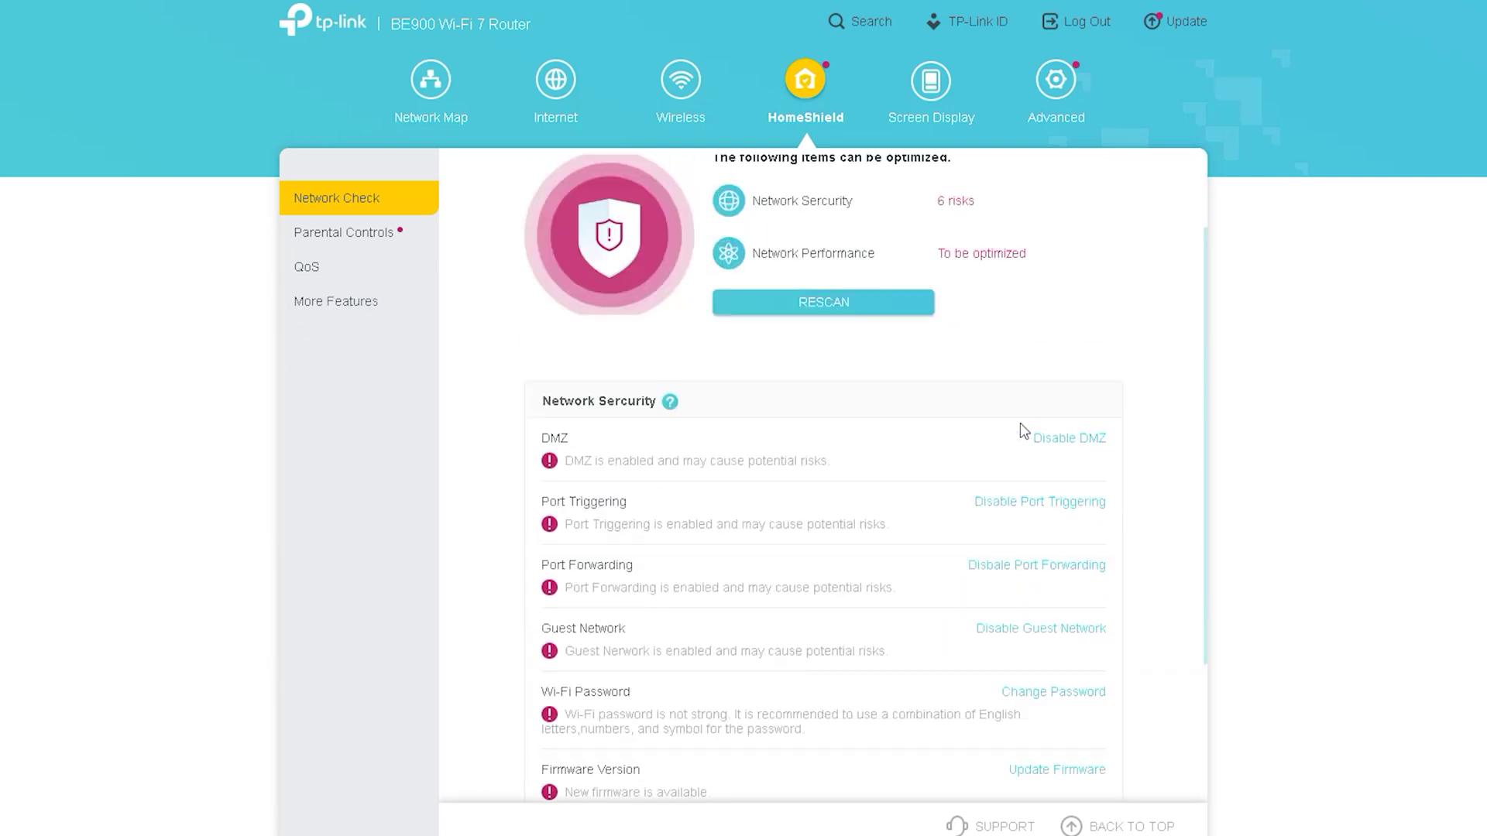
Step: Open the Parental Controls and try adding a profile
{"action": "left_click", "coordinate": [343, 235]}
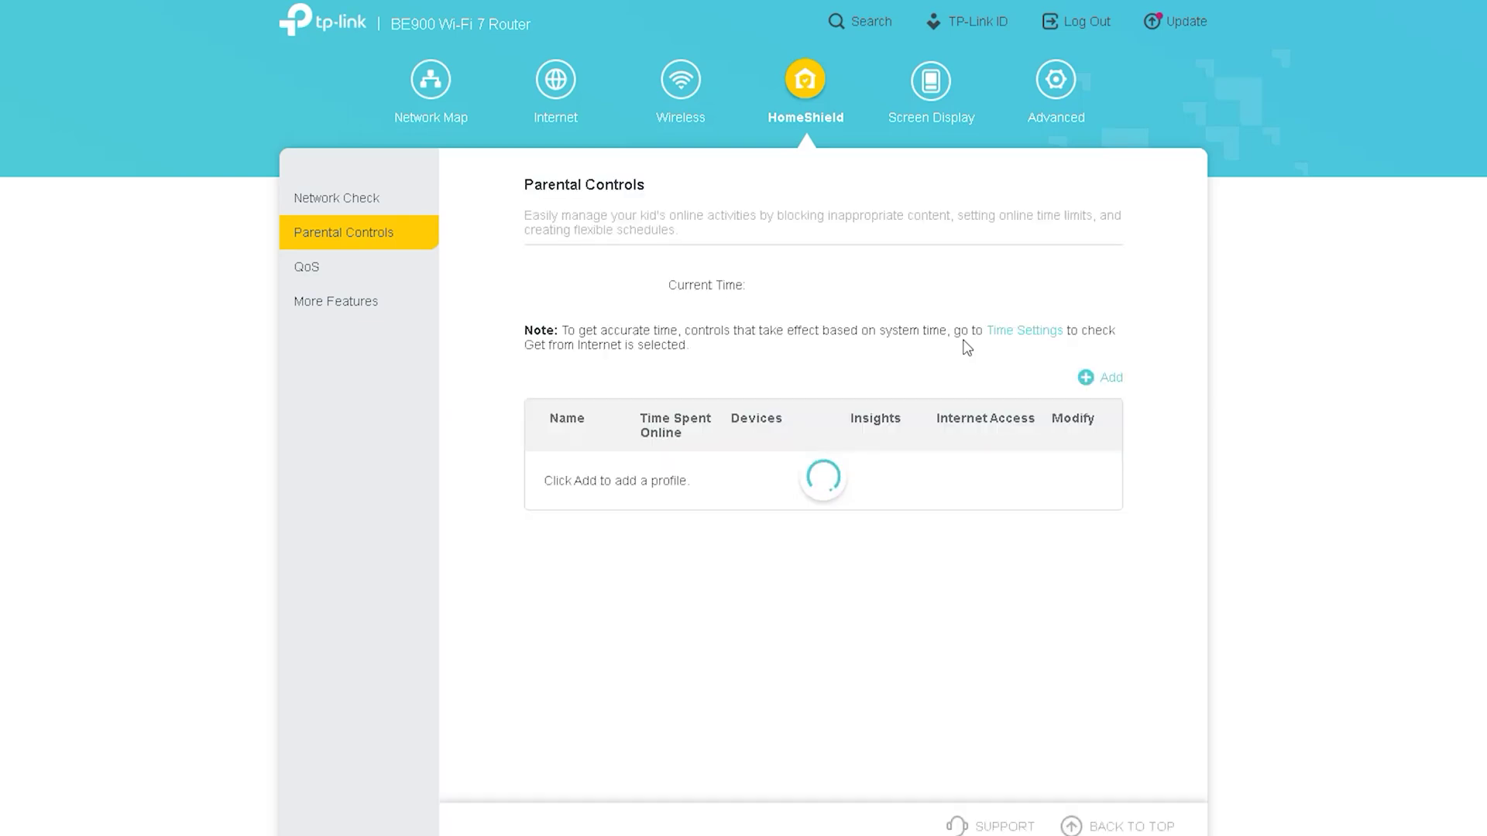
{"action": "left_click", "coordinate": [1108, 378]}
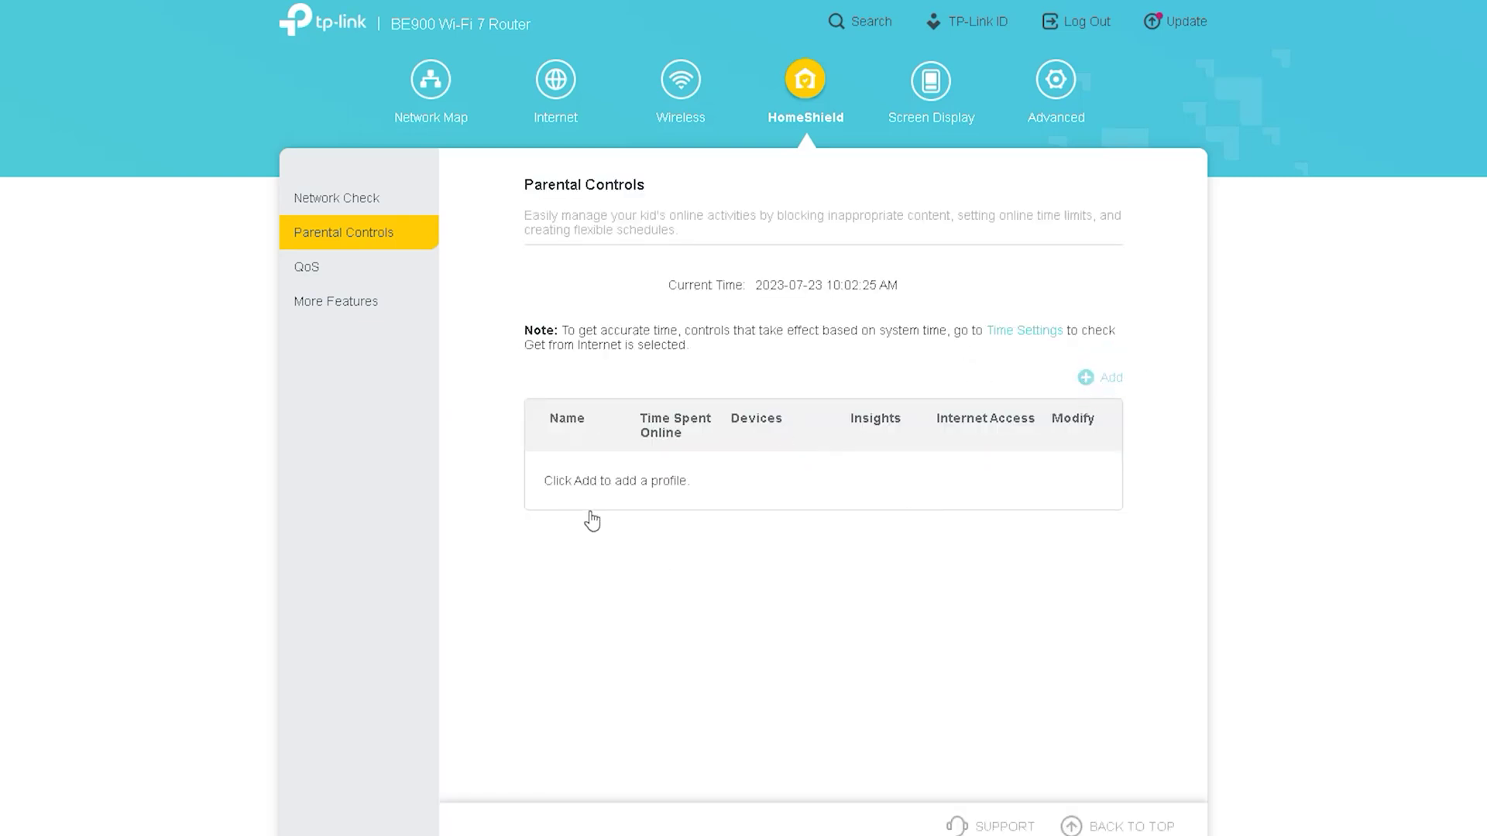
{"action": "left_click", "coordinate": [787, 206]}
{"action": "left_click", "coordinate": [743, 97]}
{"action": "left_click", "coordinate": [1013, 33]}
{"action": "left_click", "coordinate": [972, 455]}
Step: Open the HomeShield QoS settings and look through the Device Priority list
{"action": "left_click", "coordinate": [314, 266]}
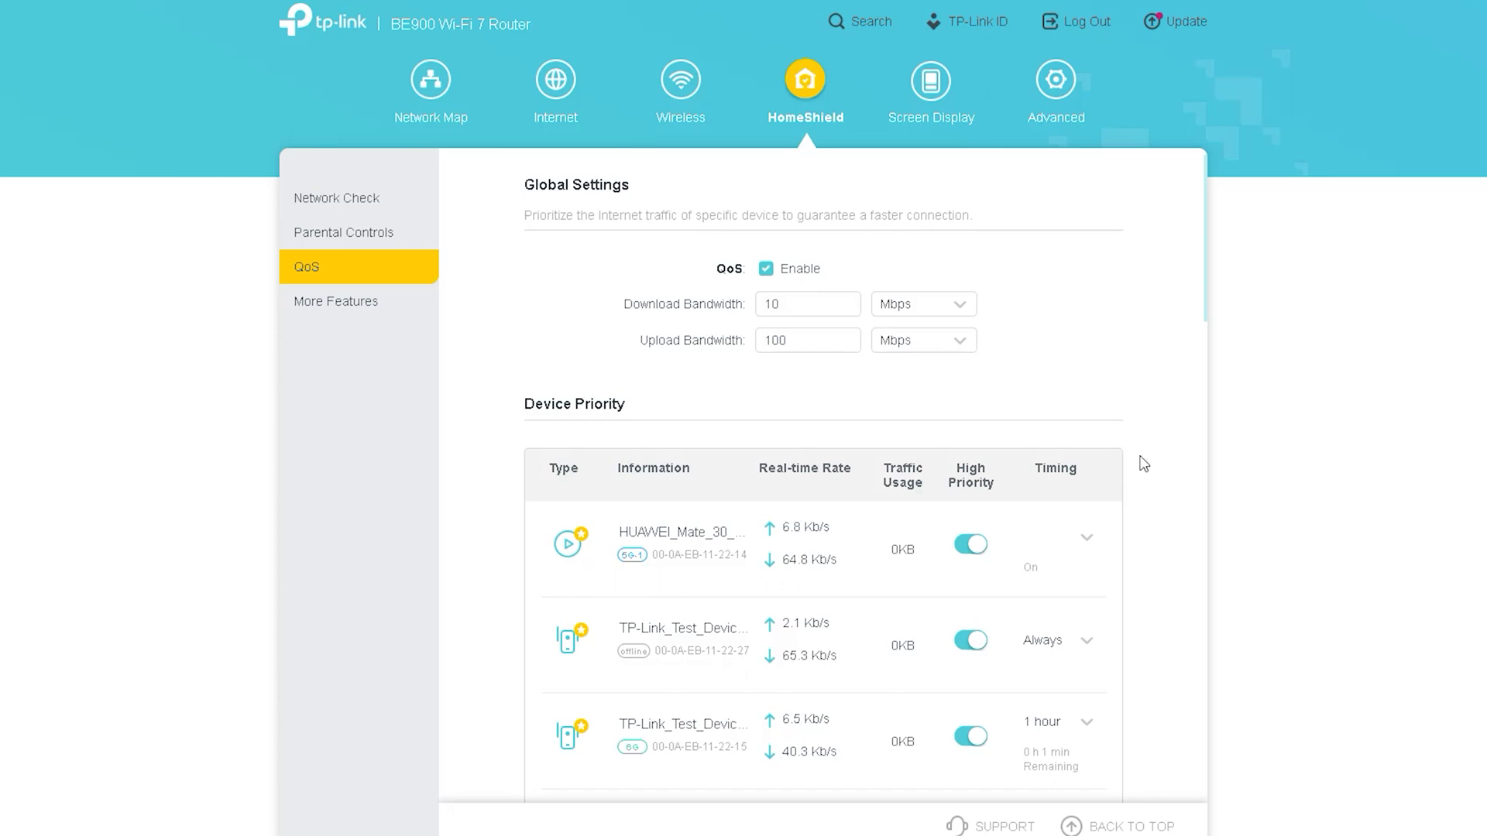
{"action": "scroll", "coordinate": [1144, 464], "scroll_direction": "down", "scroll_amount": 10}
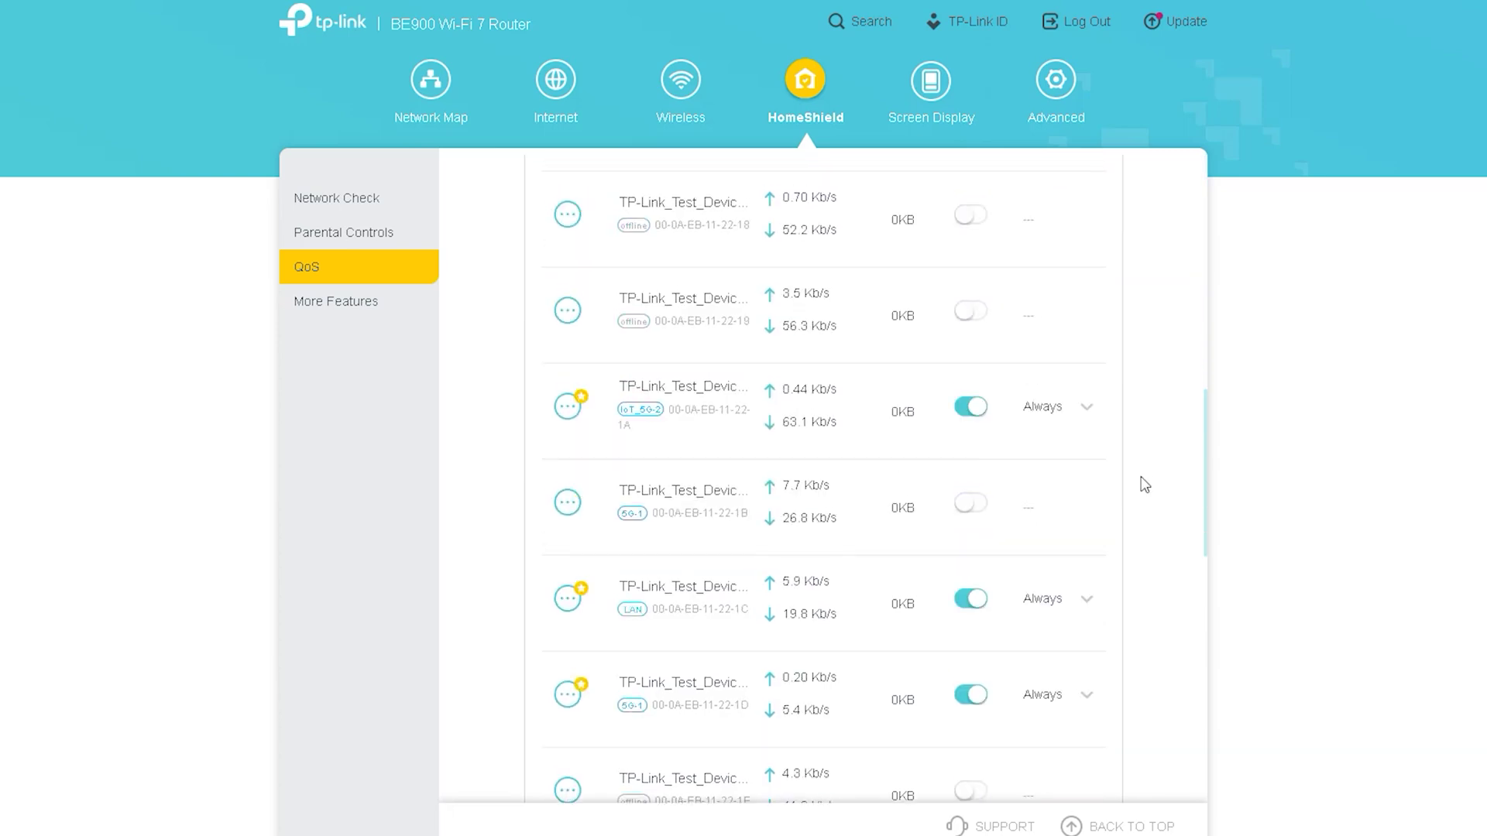
{"action": "scroll", "coordinate": [1142, 483], "scroll_direction": "down", "scroll_amount": 5}
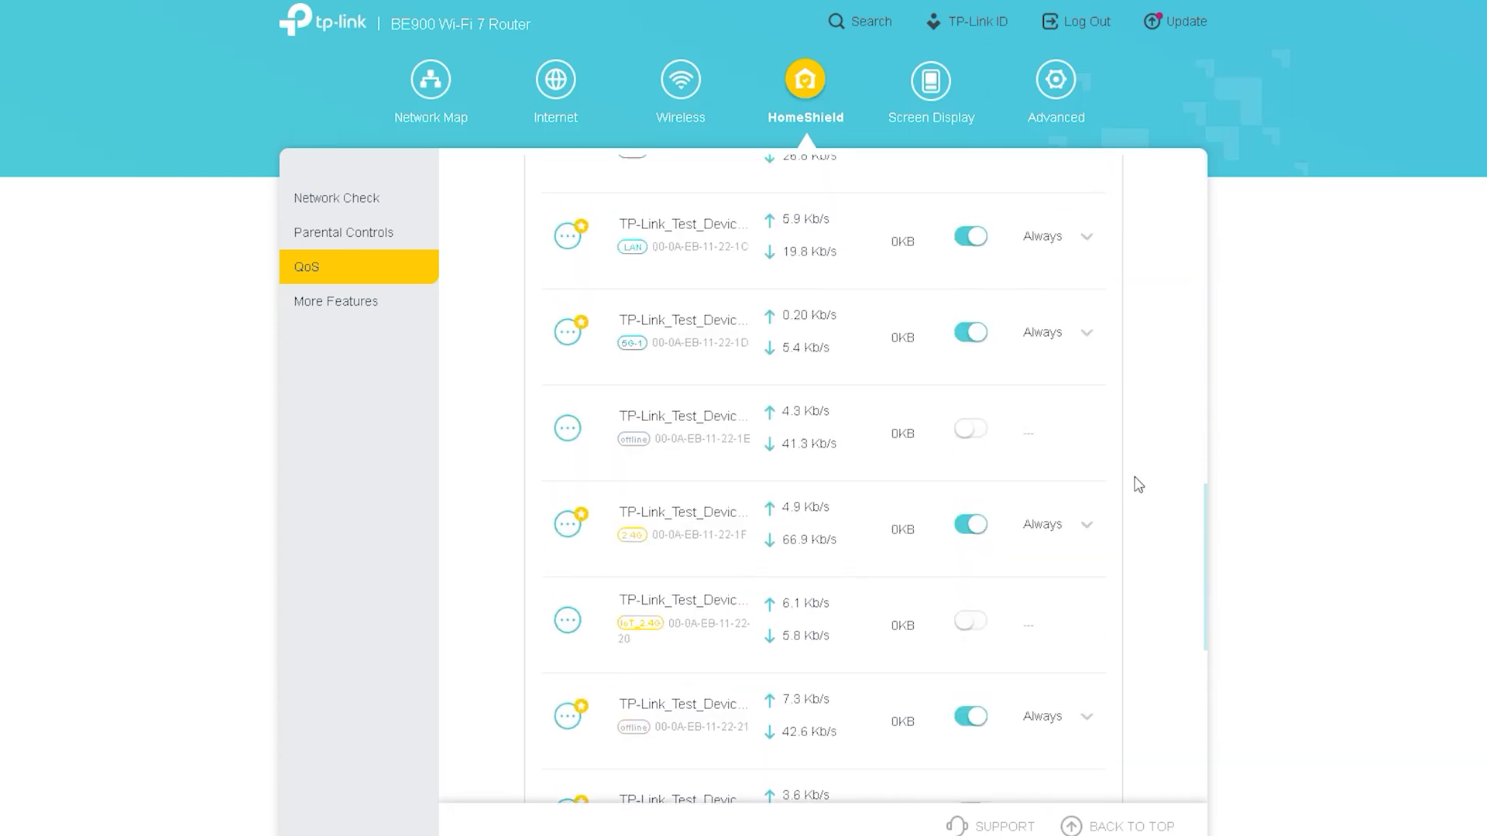
{"action": "scroll", "coordinate": [1138, 484], "scroll_direction": "up", "scroll_amount": 1}
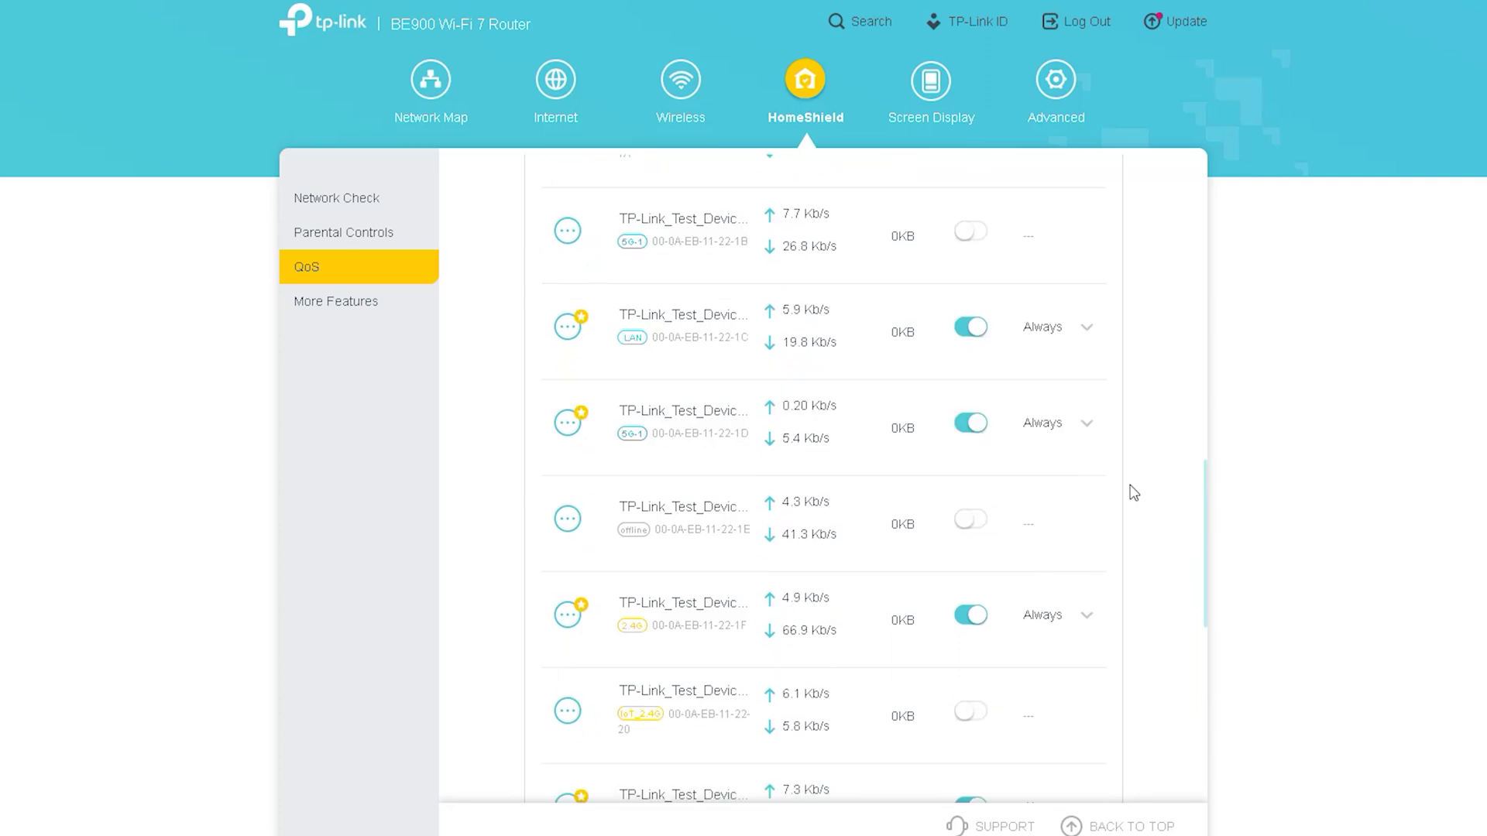
{"action": "scroll", "coordinate": [1131, 491], "scroll_direction": "up", "scroll_amount": 10}
{"action": "scroll", "coordinate": [1128, 491], "scroll_direction": "down", "scroll_amount": 1}
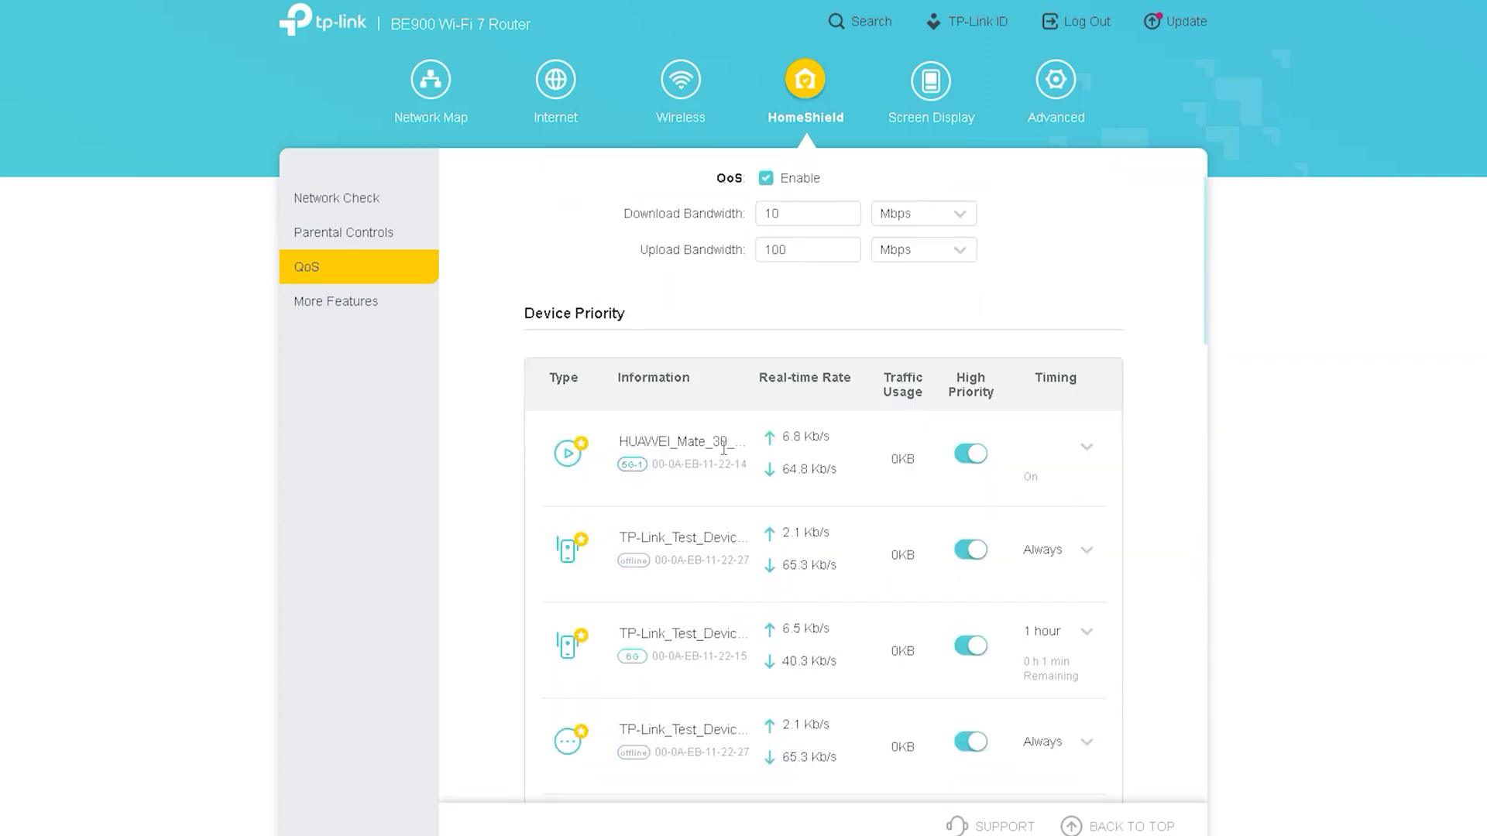
Step: Check the priority timing options for the HUAWEI_Mate_30 device and review the QoS bandwidth settings
{"action": "left_click", "coordinate": [1082, 450]}
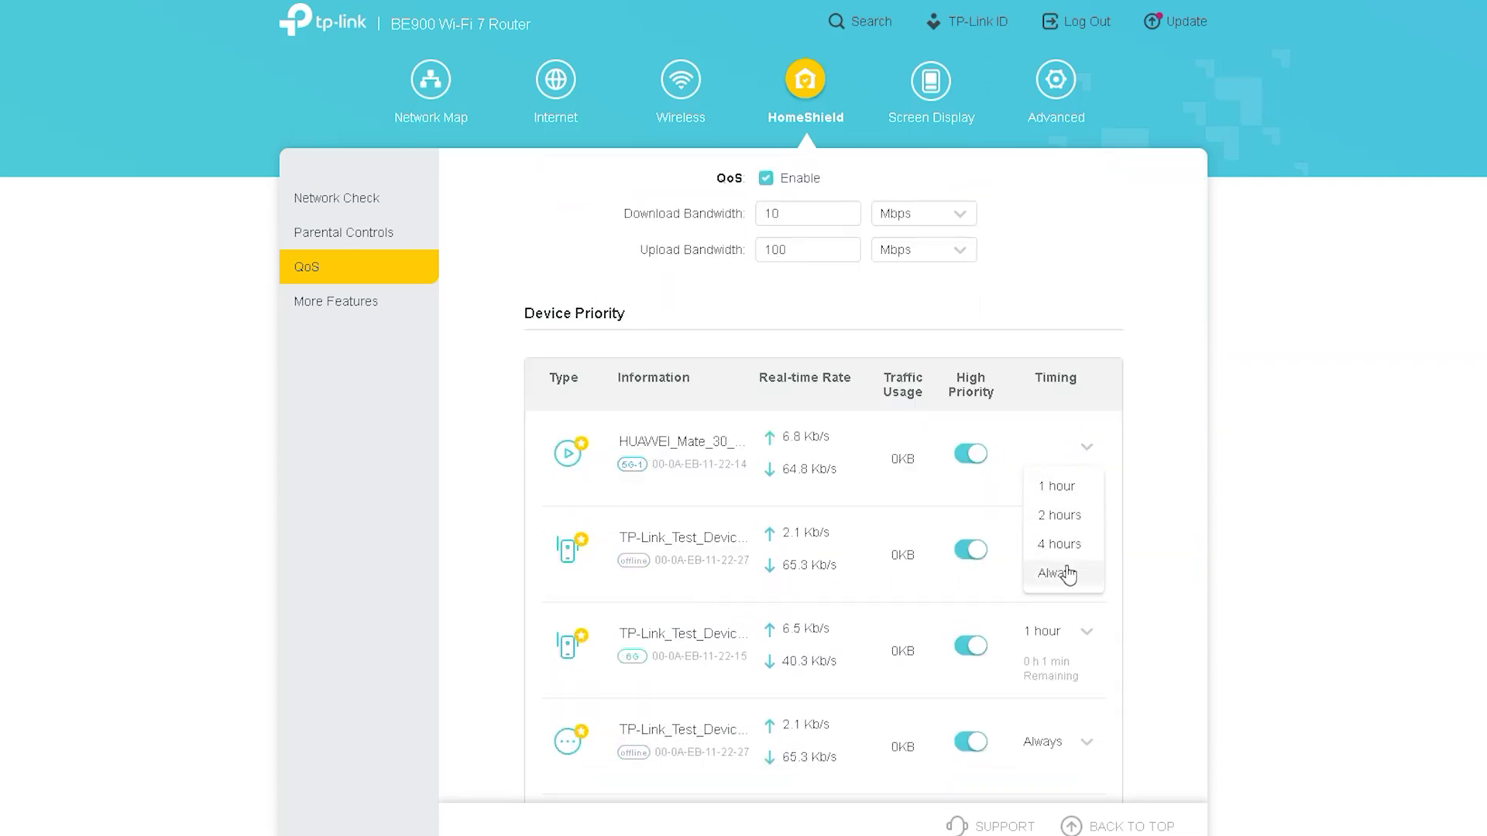
{"action": "left_click", "coordinate": [647, 472]}
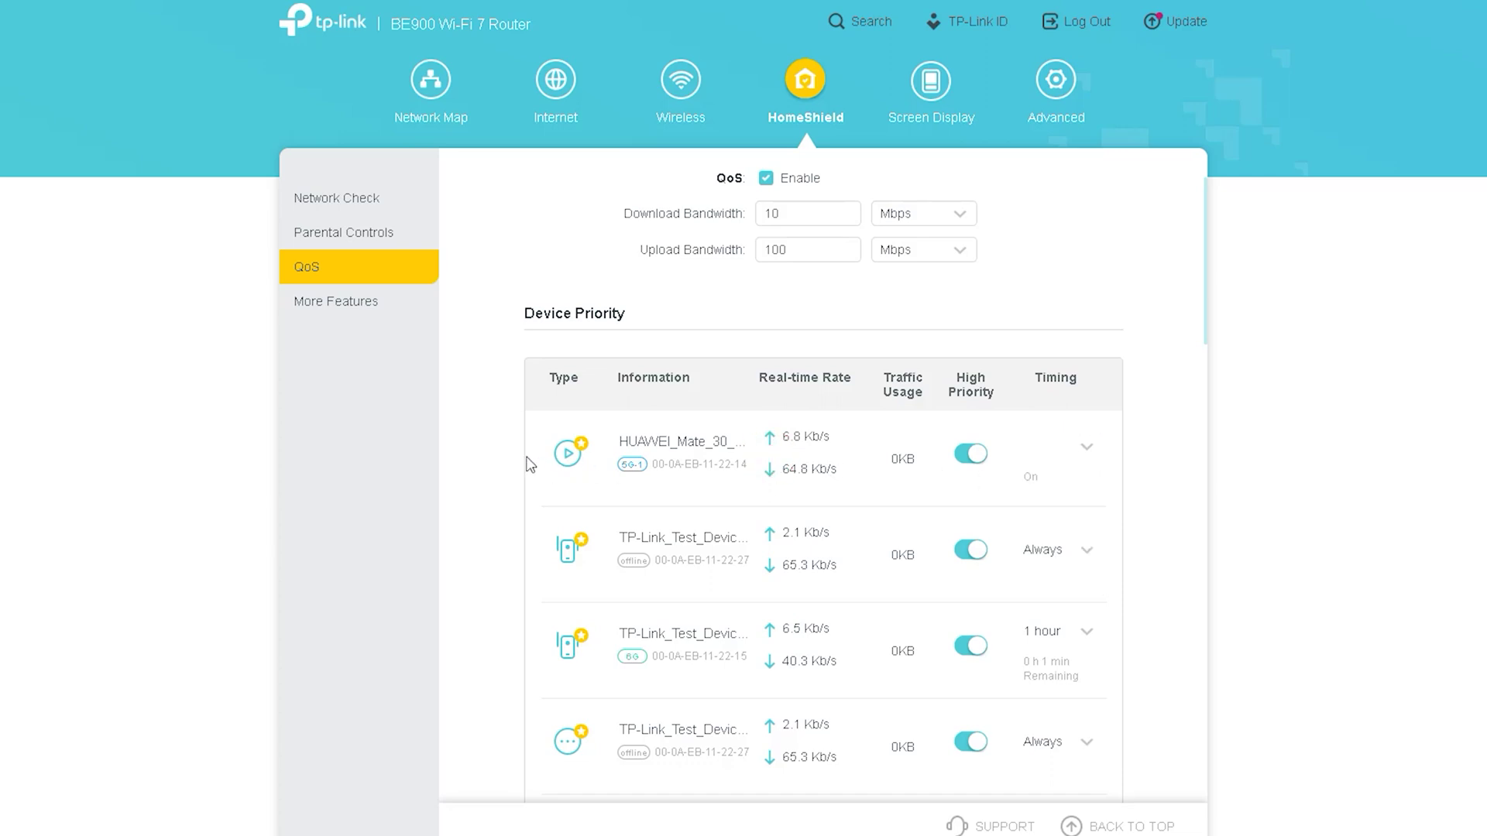
{"action": "scroll", "coordinate": [830, 474], "scroll_direction": "up", "scroll_amount": 1}
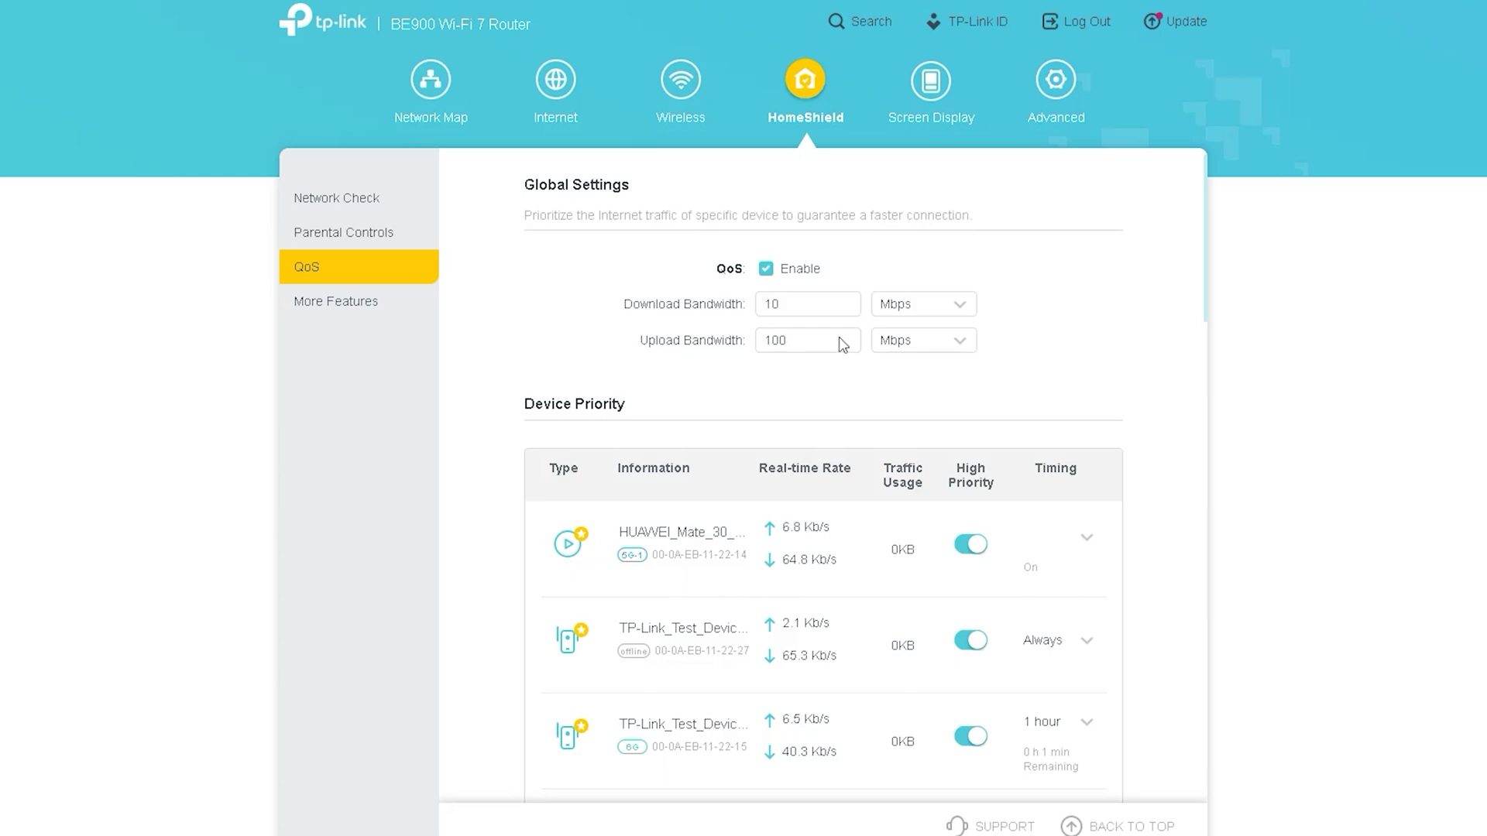
{"action": "scroll", "coordinate": [824, 647], "scroll_direction": "down", "scroll_amount": 10}
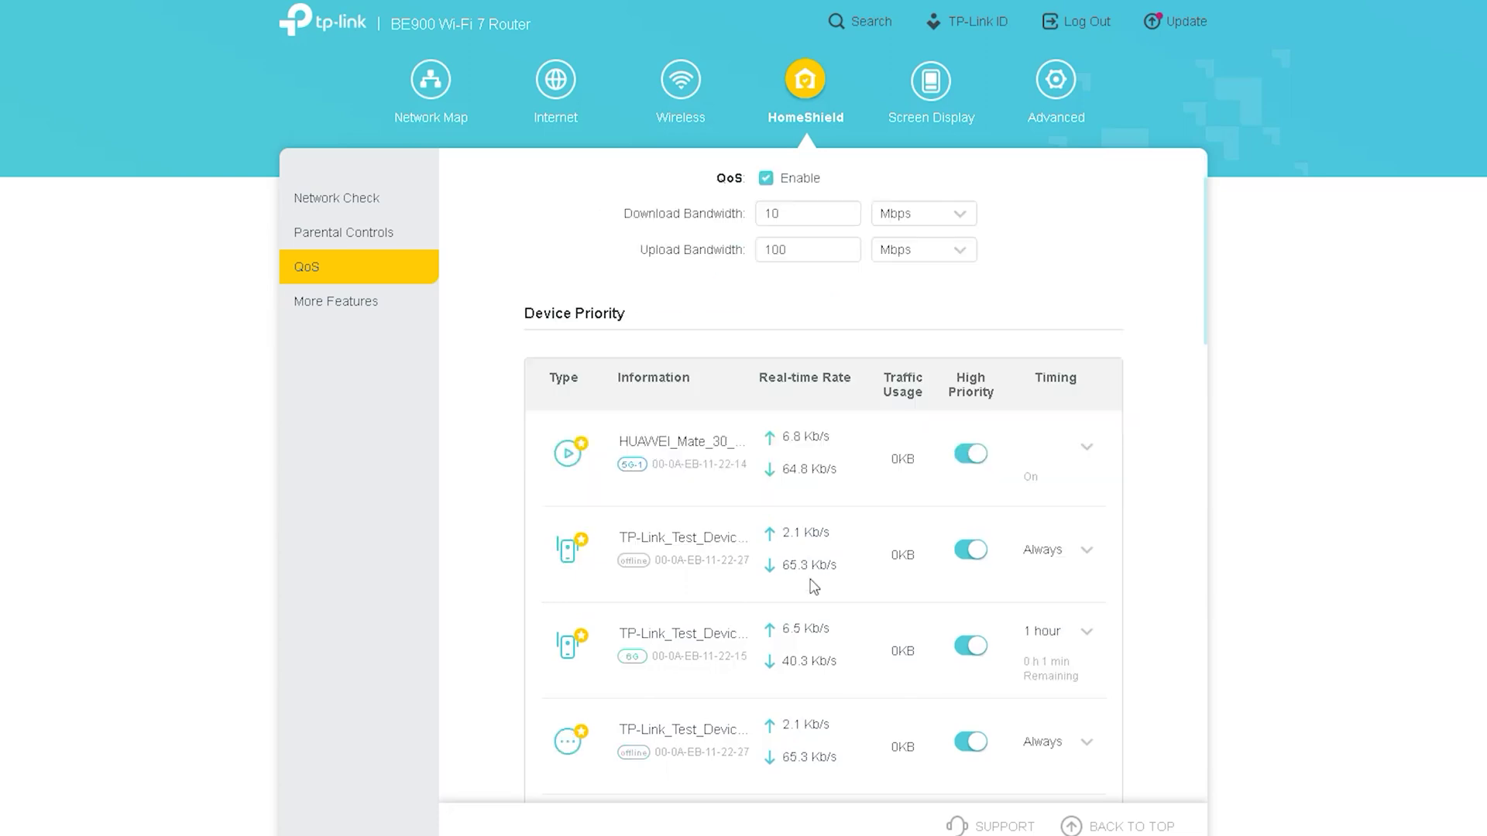
{"action": "scroll", "coordinate": [775, 619], "scroll_direction": "up", "scroll_amount": 10}
Step: Review HomeShield's More Features, covering Real-Time Protection, Parental Controls and Usage Analysis
{"action": "left_click", "coordinate": [335, 301]}
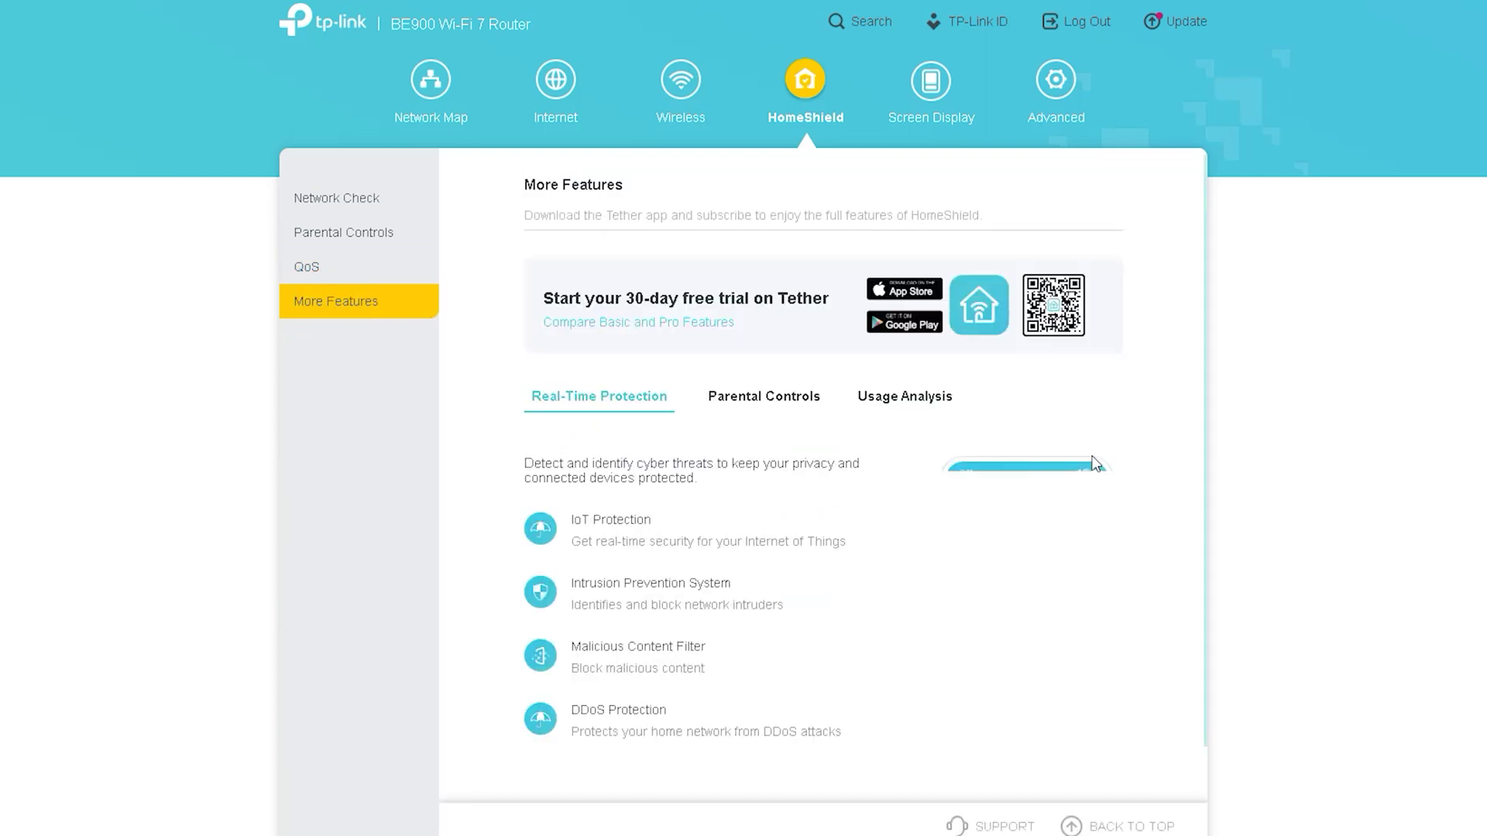
{"action": "scroll", "coordinate": [1150, 515], "scroll_direction": "down", "scroll_amount": 1}
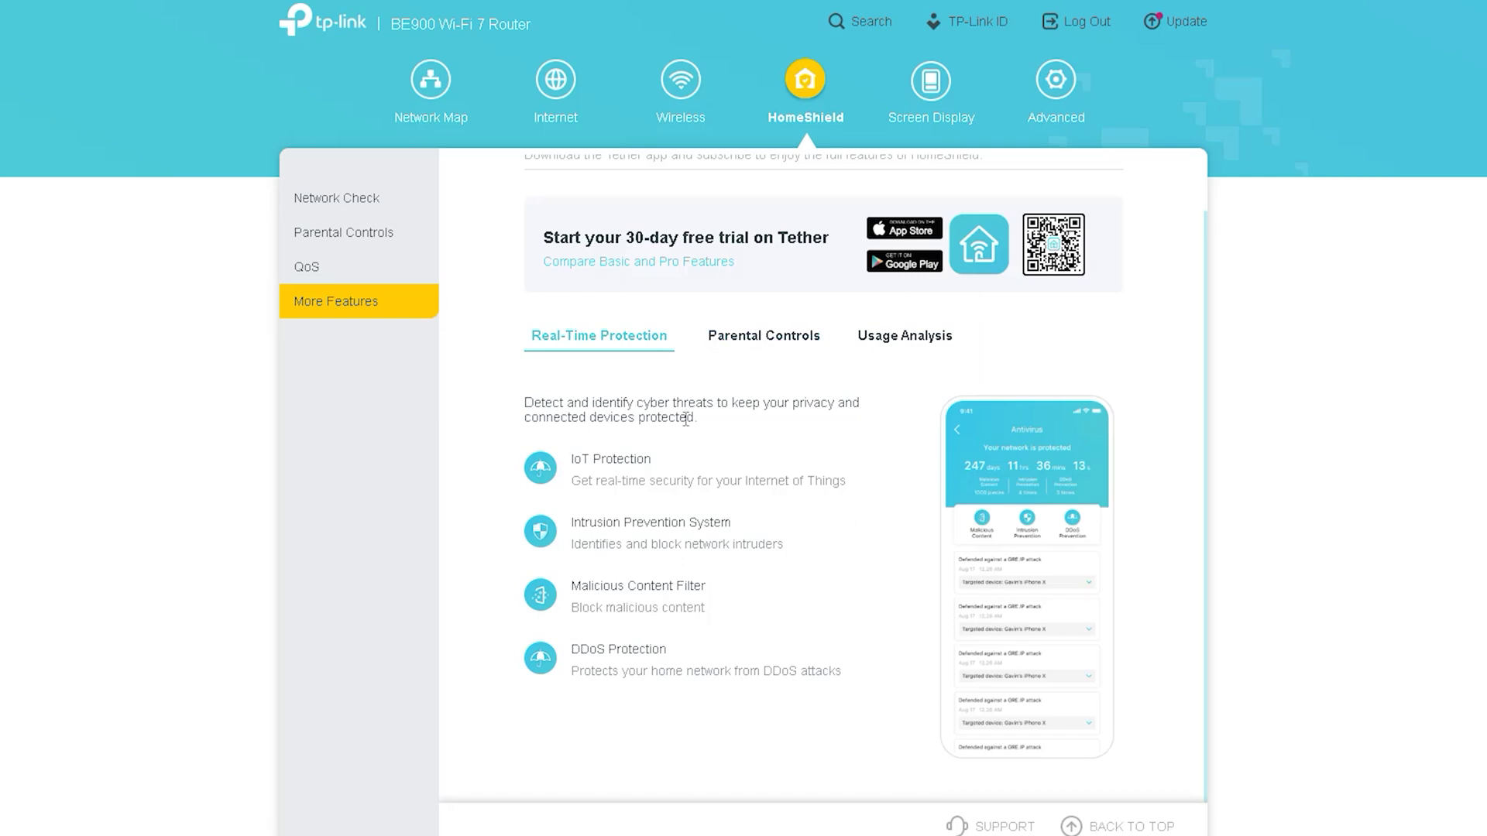
{"action": "left_click", "coordinate": [771, 337]}
{"action": "left_click", "coordinate": [905, 338]}
{"action": "scroll", "coordinate": [682, 473], "scroll_direction": "down", "scroll_amount": 2}
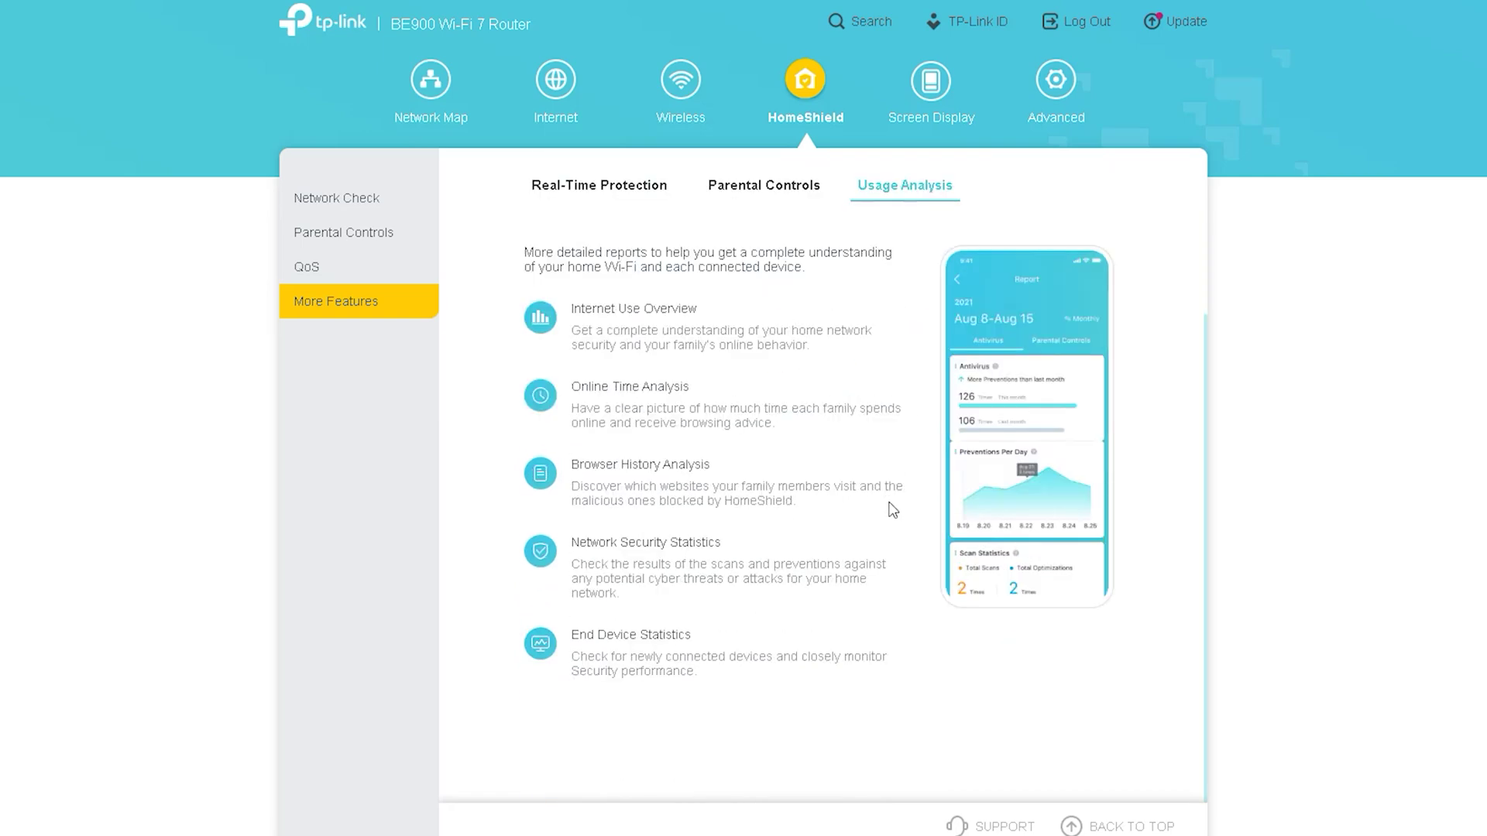
{"action": "scroll", "coordinate": [889, 504], "scroll_direction": "up", "scroll_amount": 3}
Step: Review the Screen Display overview and the LED Screen Display and Touchscreen Display descriptions
{"action": "left_click", "coordinate": [932, 116]}
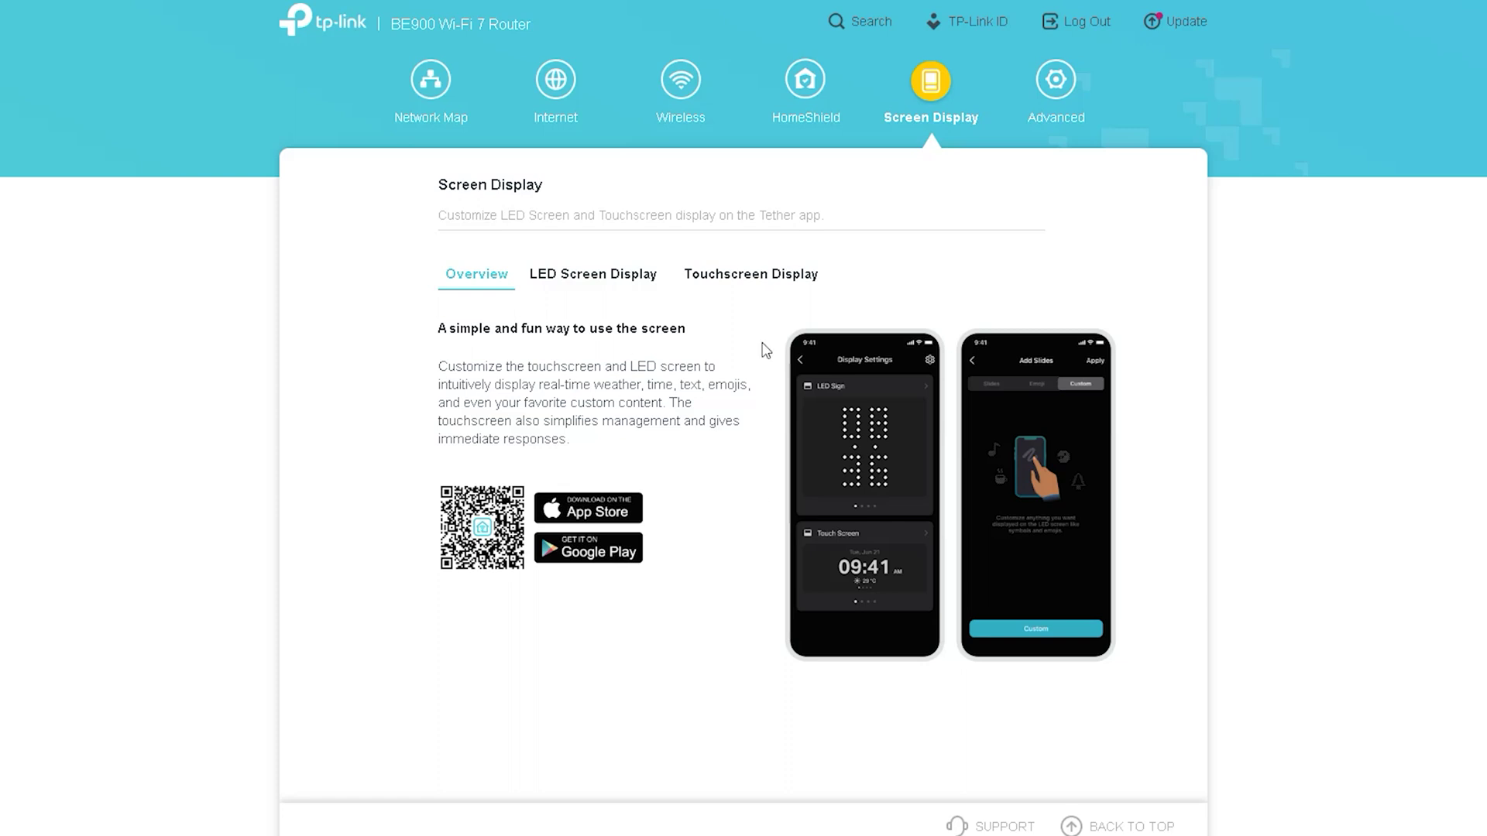
{"action": "left_click", "coordinate": [605, 280]}
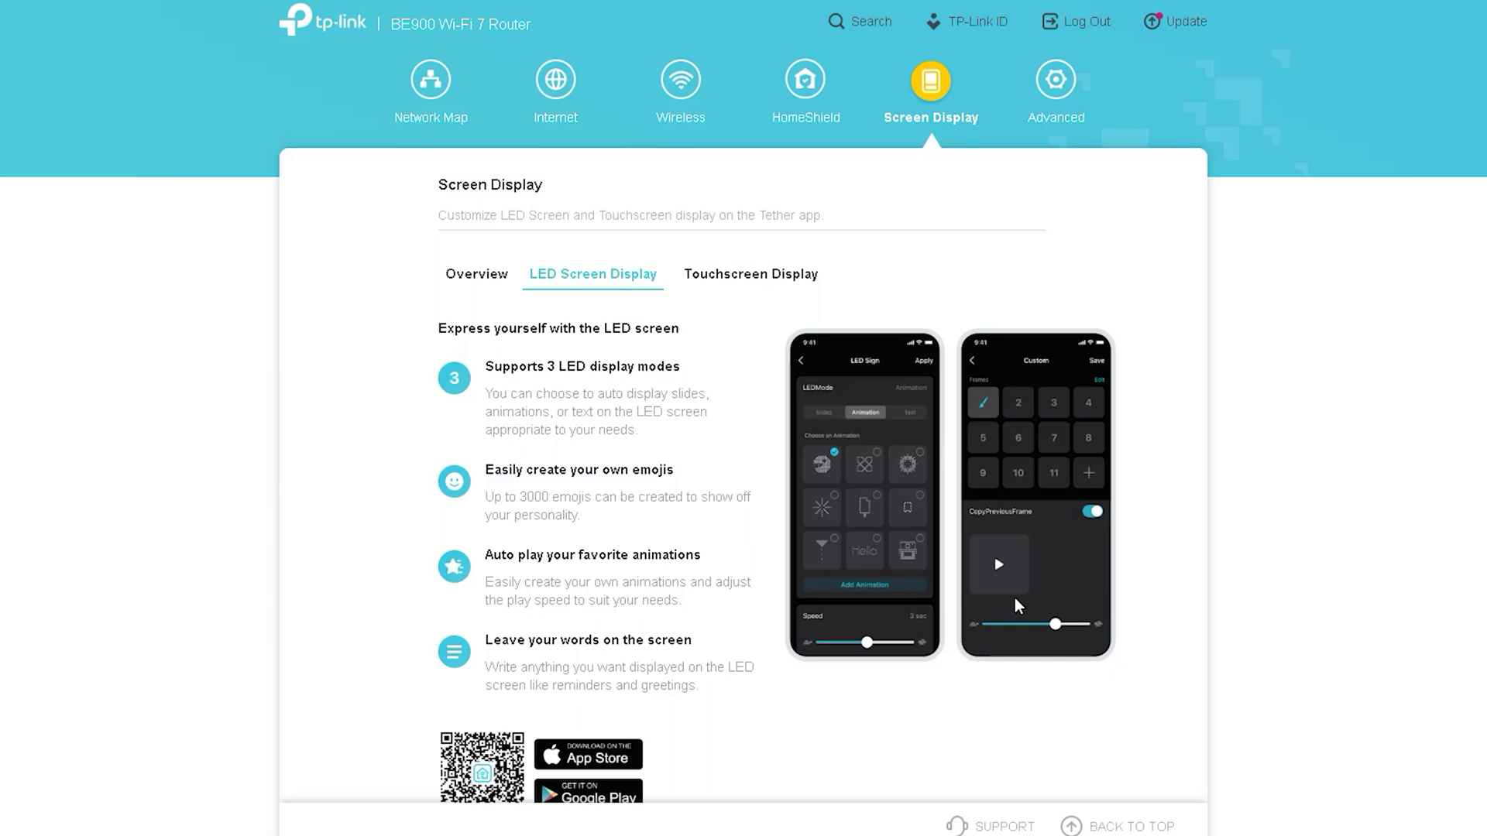
{"action": "left_click", "coordinate": [775, 283]}
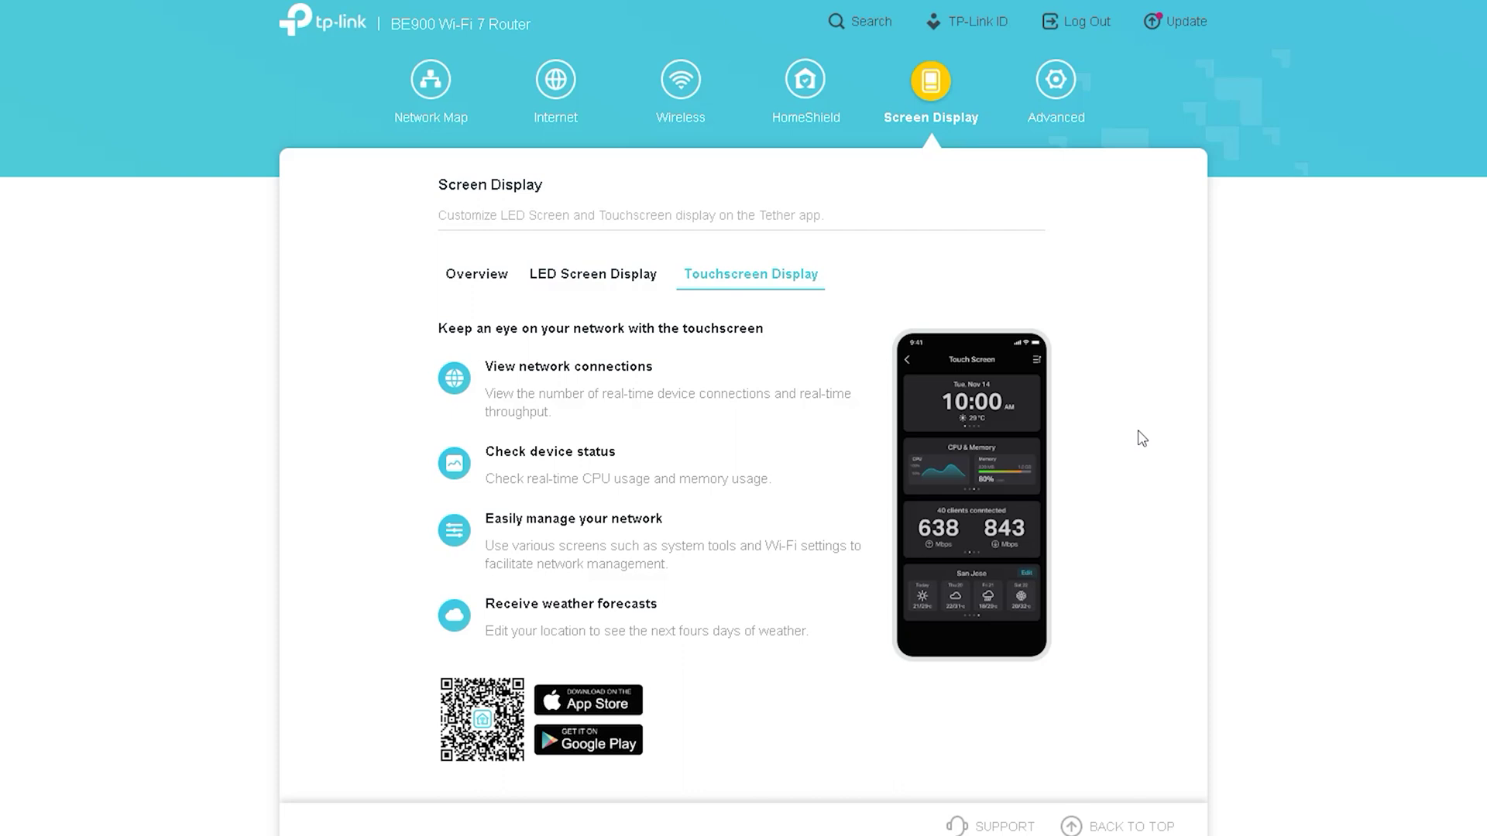
{"action": "scroll", "coordinate": [729, 584], "scroll_direction": "down", "scroll_amount": 1}
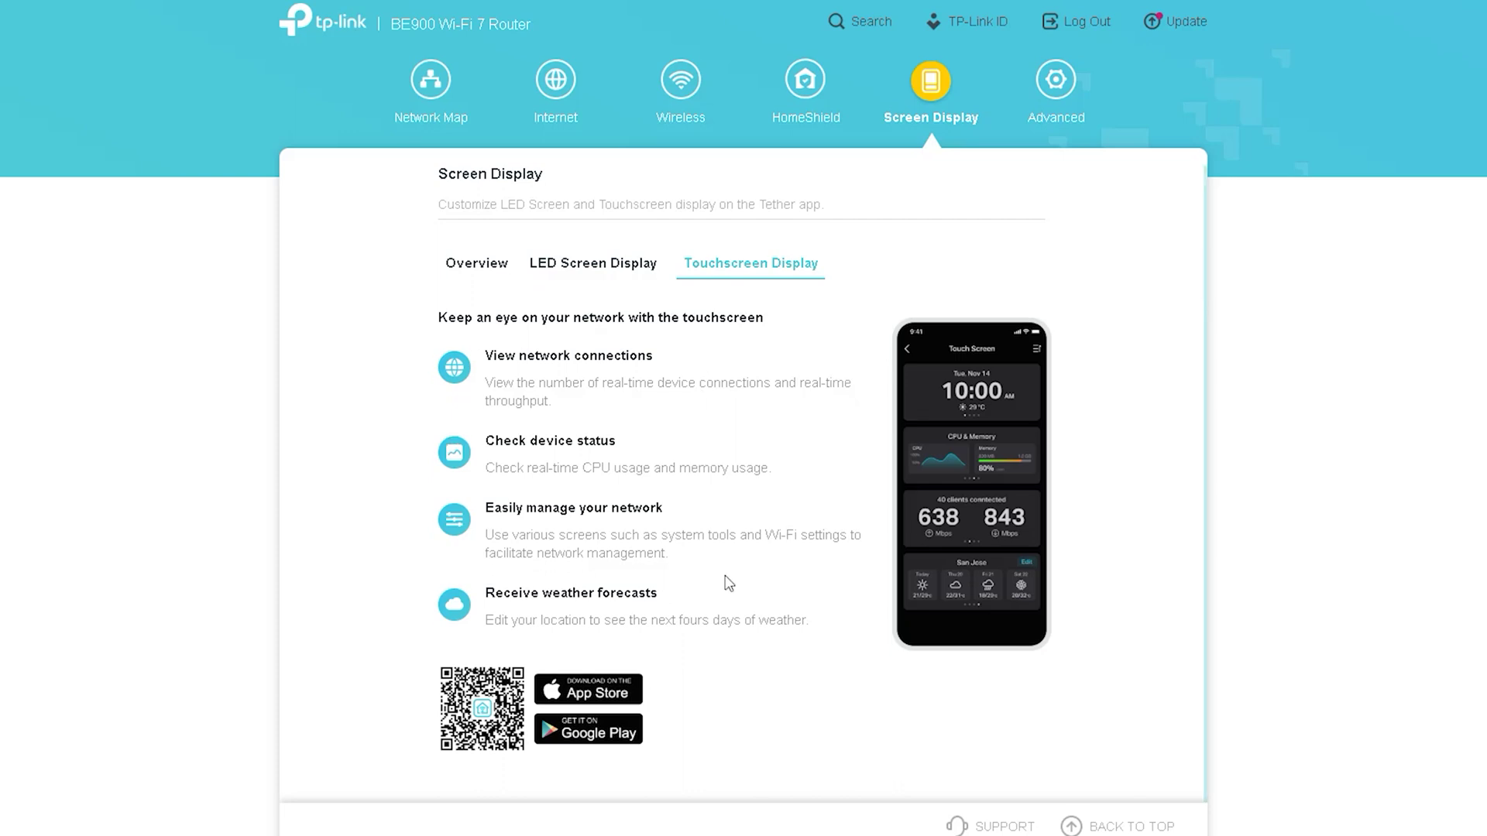
Step: Open the Advanced network status and examine the Internet and LAN details
{"action": "left_click", "coordinate": [1056, 79]}
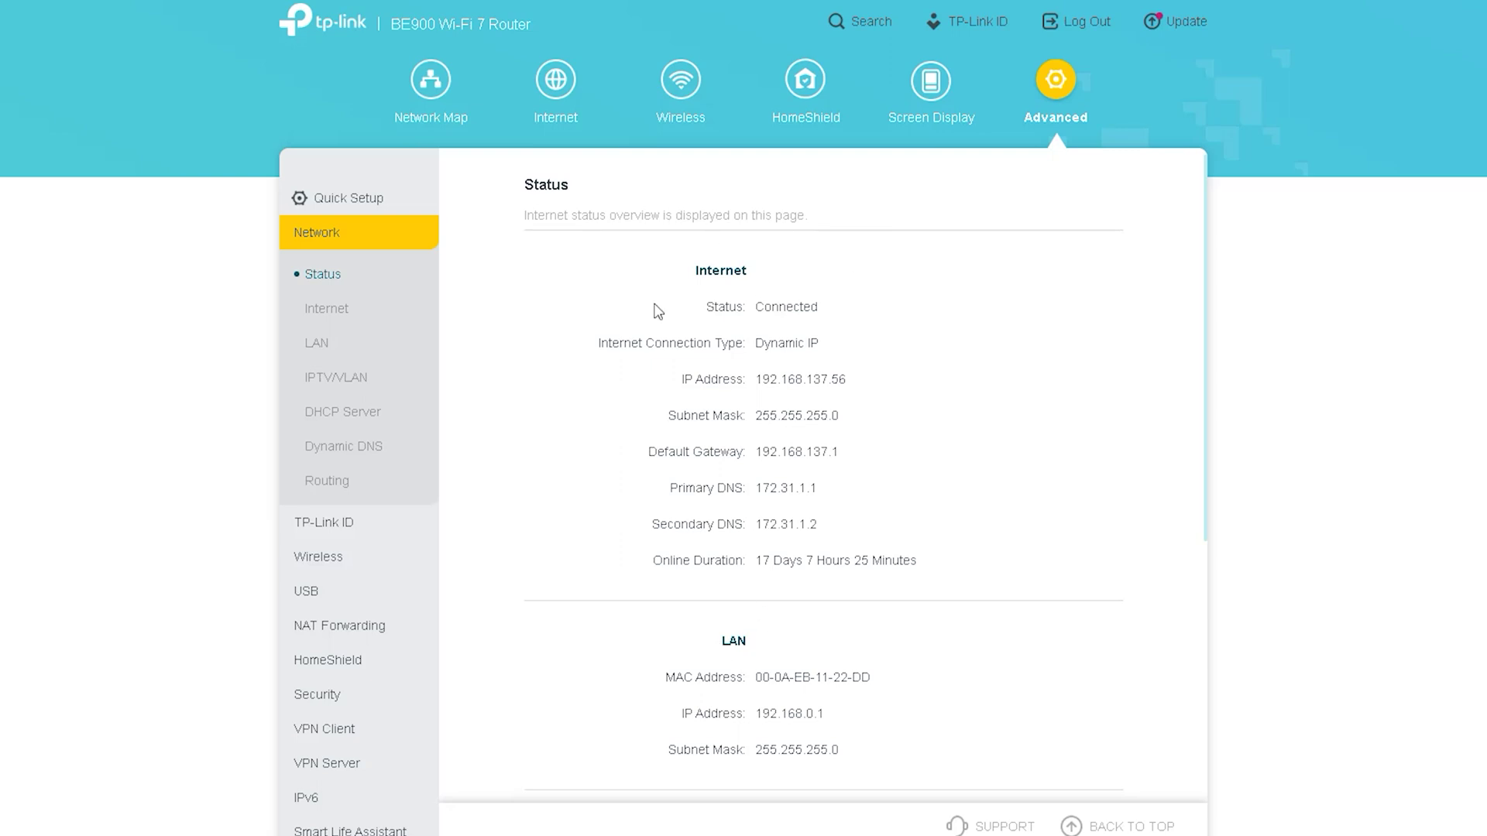
{"action": "left_click", "coordinate": [321, 275]}
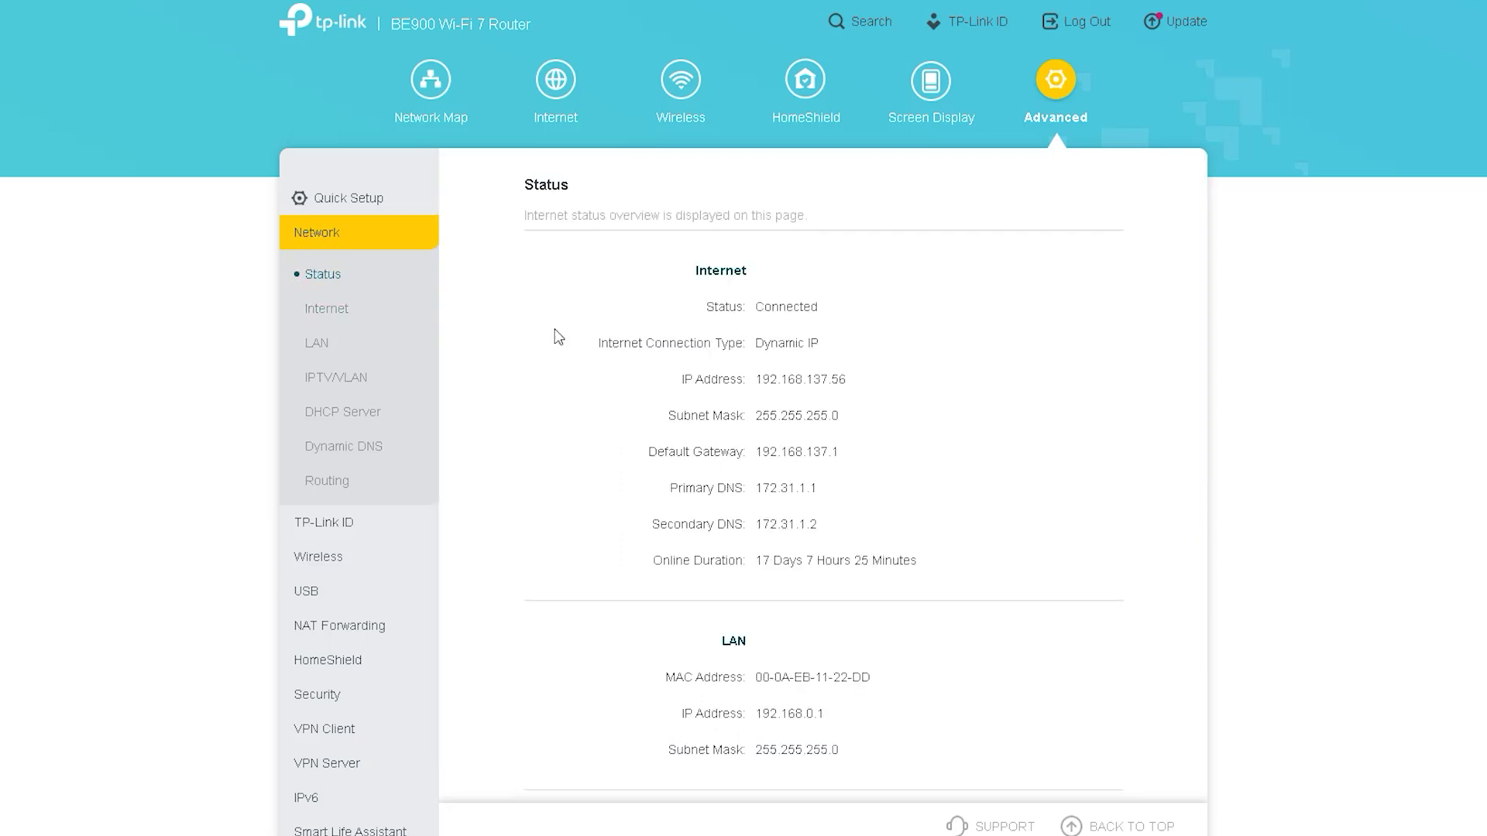
{"action": "scroll", "coordinate": [898, 457], "scroll_direction": "down", "scroll_amount": 5}
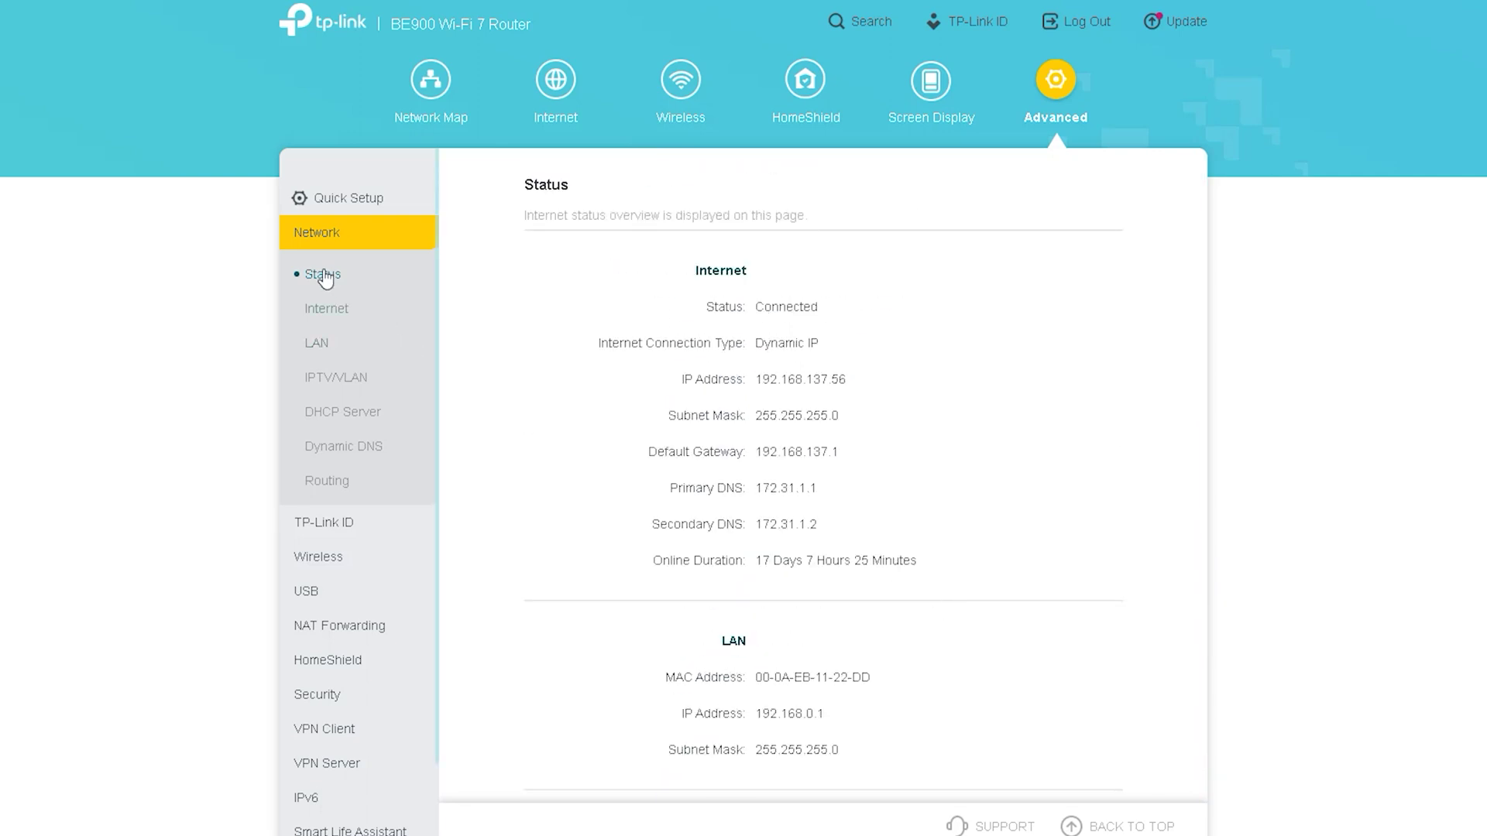
Step: Open the advanced Internet settings and examine the connection, MAC Clone and NAT sections
{"action": "left_click", "coordinate": [333, 312]}
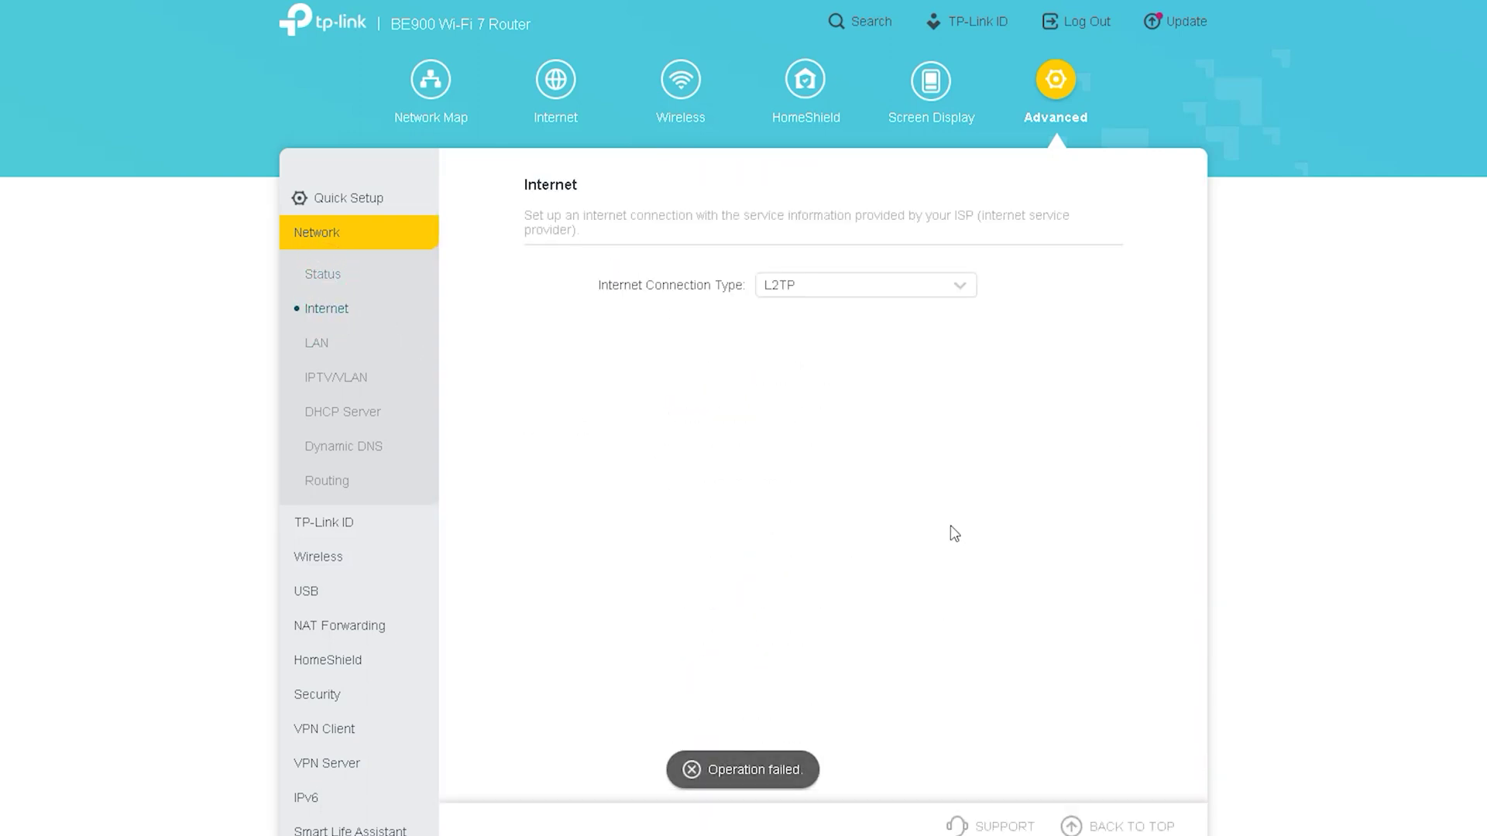
{"action": "scroll", "coordinate": [1090, 525], "scroll_direction": "down", "scroll_amount": 5}
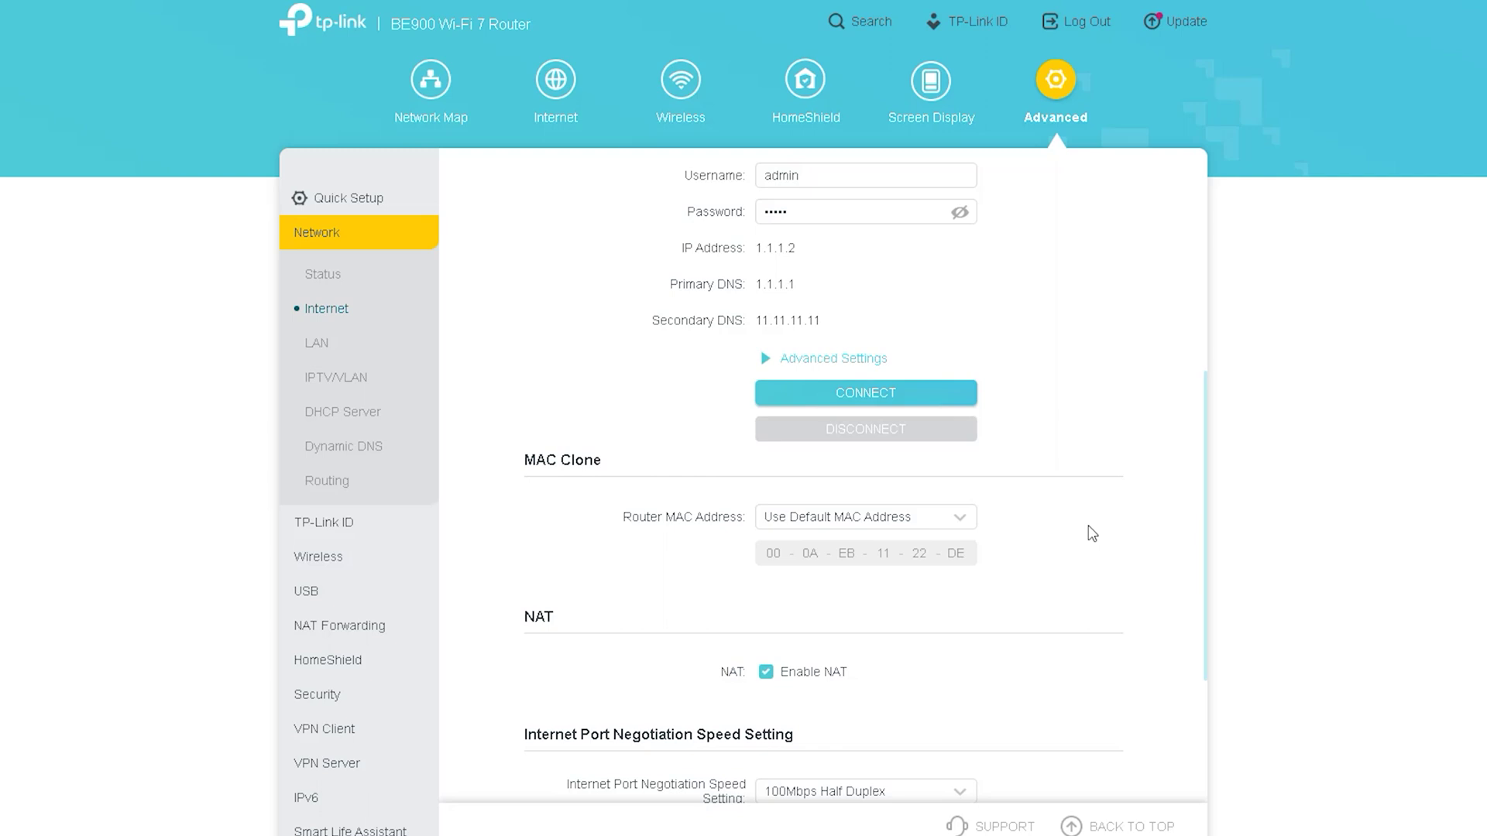
{"action": "scroll", "coordinate": [1092, 534], "scroll_direction": "up", "scroll_amount": 3}
{"action": "scroll", "coordinate": [1056, 470], "scroll_direction": "down", "scroll_amount": 2}
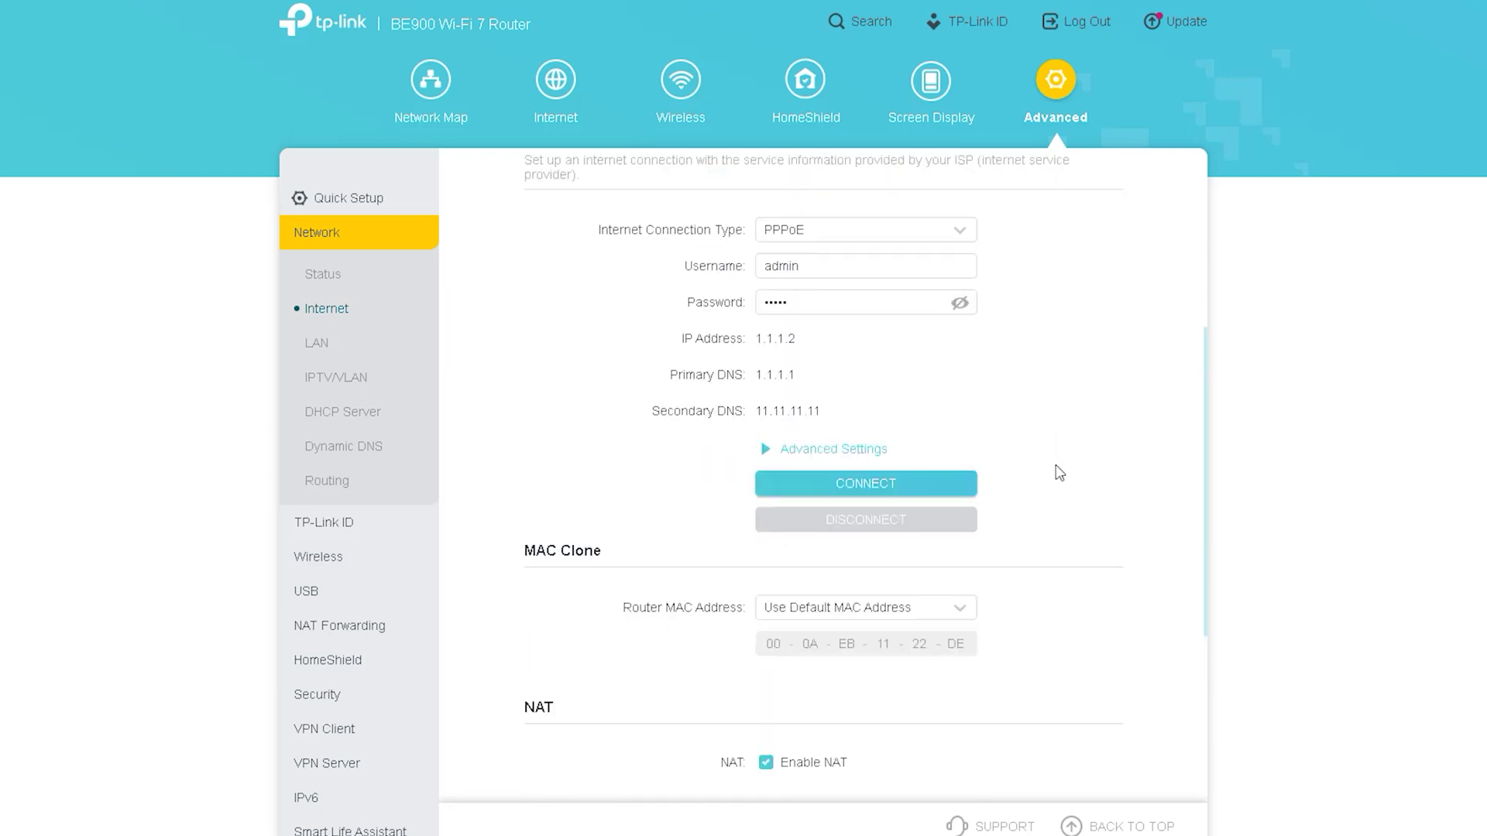
{"action": "scroll", "coordinate": [1080, 472], "scroll_direction": "down", "scroll_amount": 3}
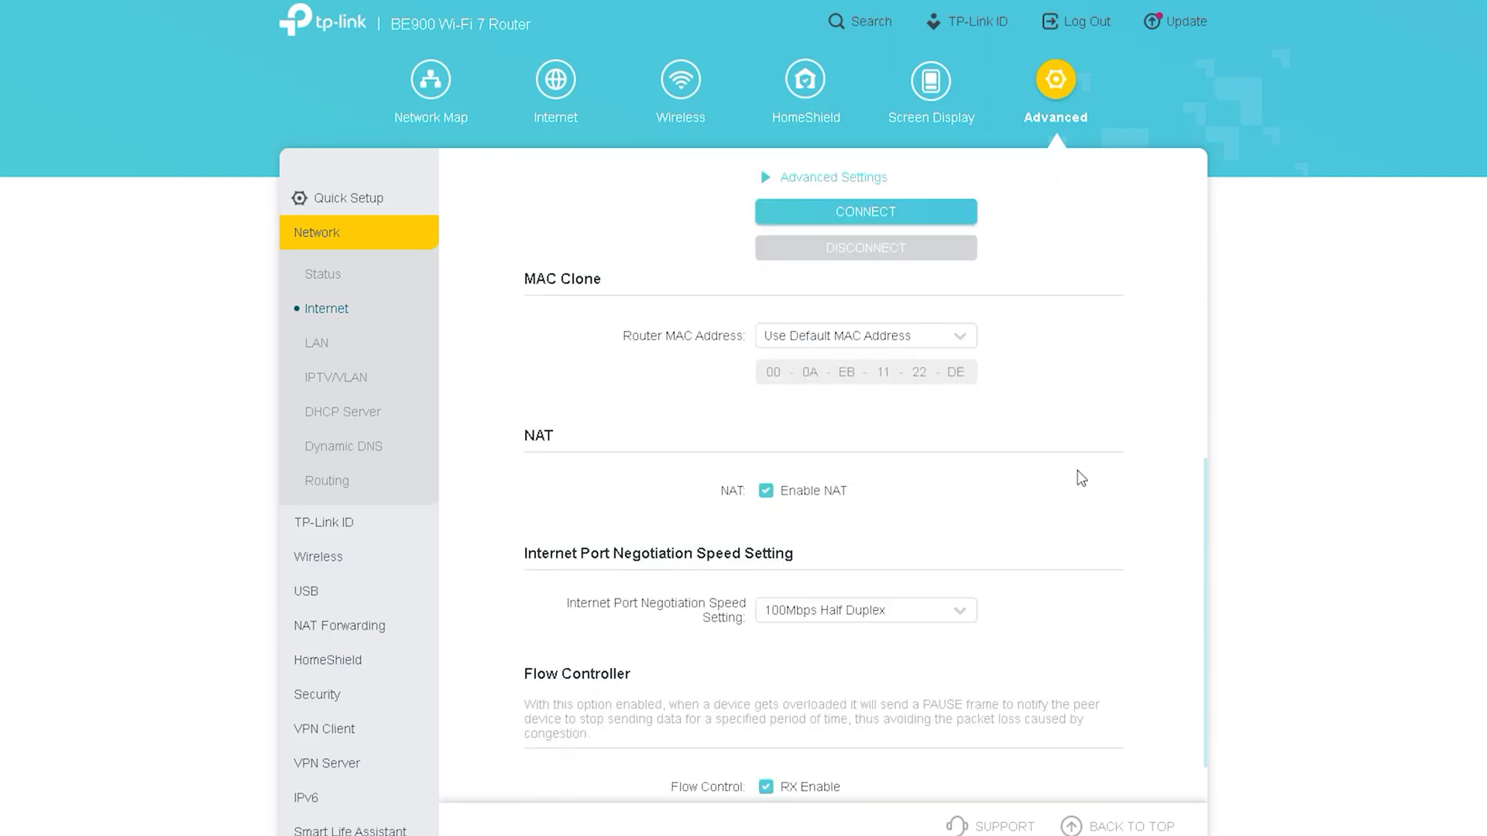
Step: Check the available options for Router MAC Address and Internet Port Negotiation Speed without changing them
{"action": "left_click", "coordinate": [959, 337]}
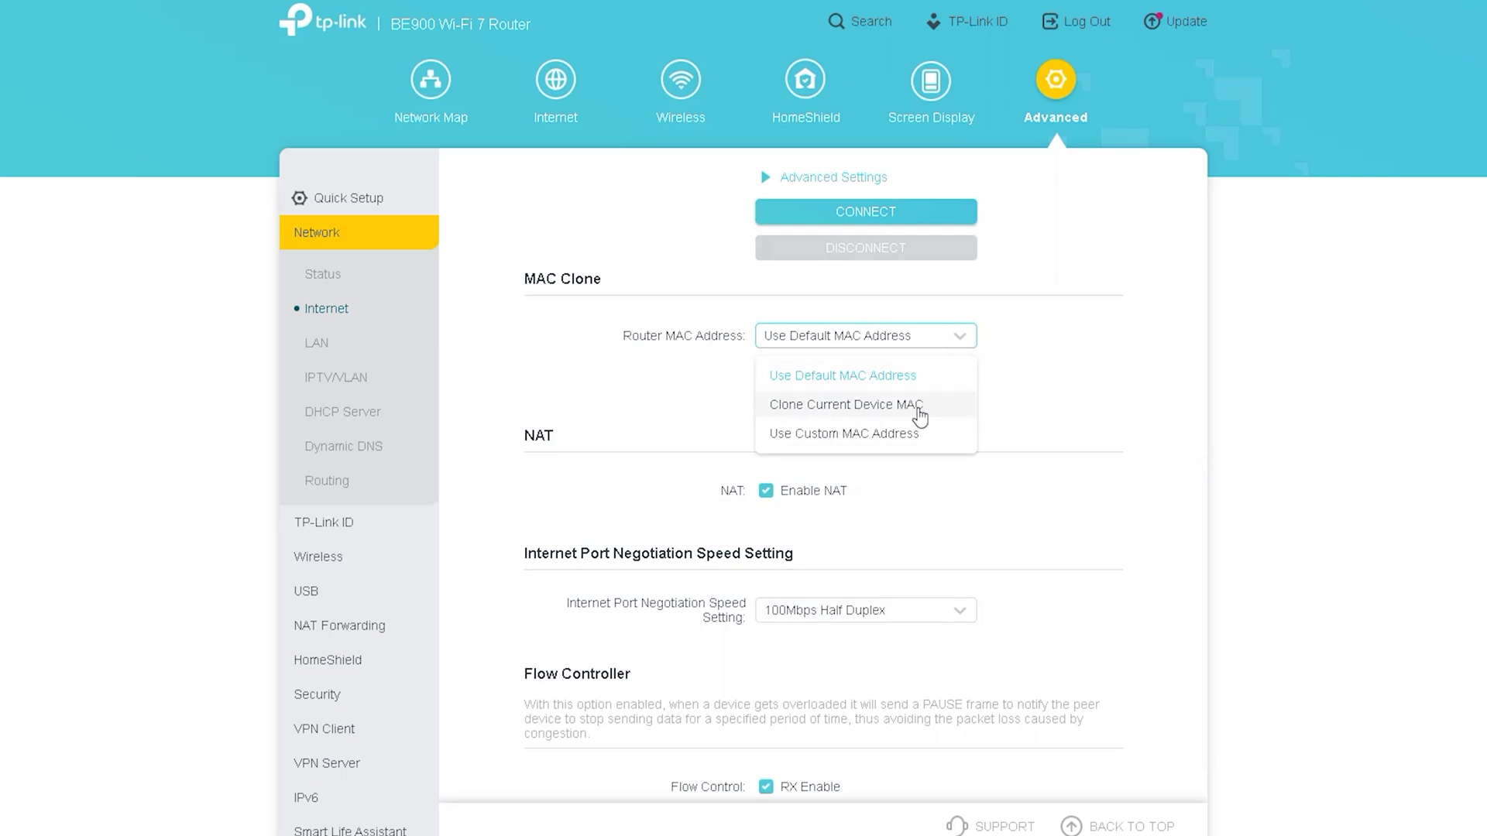
{"action": "left_click", "coordinate": [1101, 349]}
{"action": "scroll", "coordinate": [1139, 400], "scroll_direction": "down", "scroll_amount": 1}
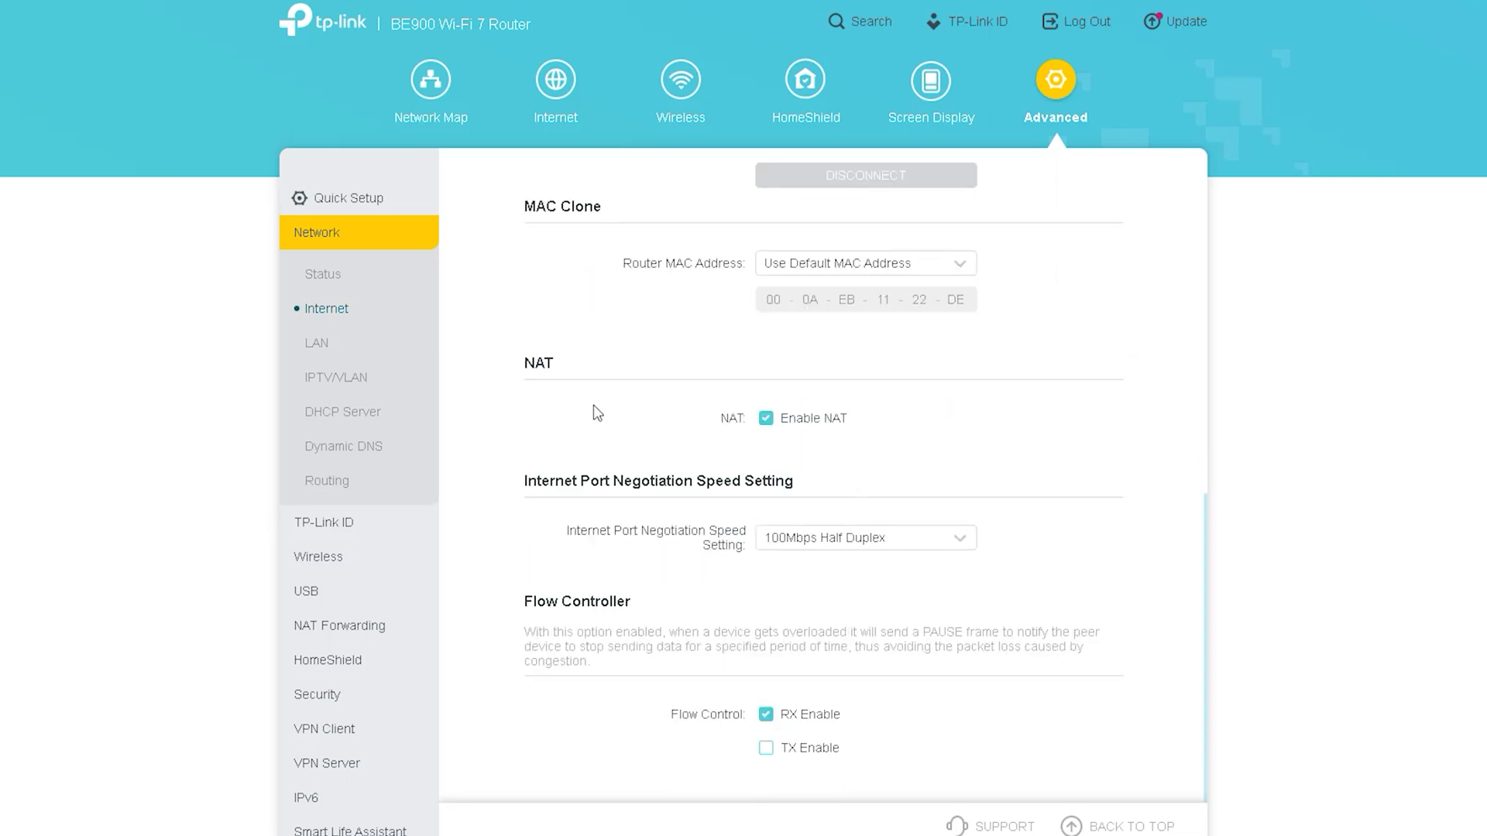
{"action": "left_click", "coordinate": [958, 542]}
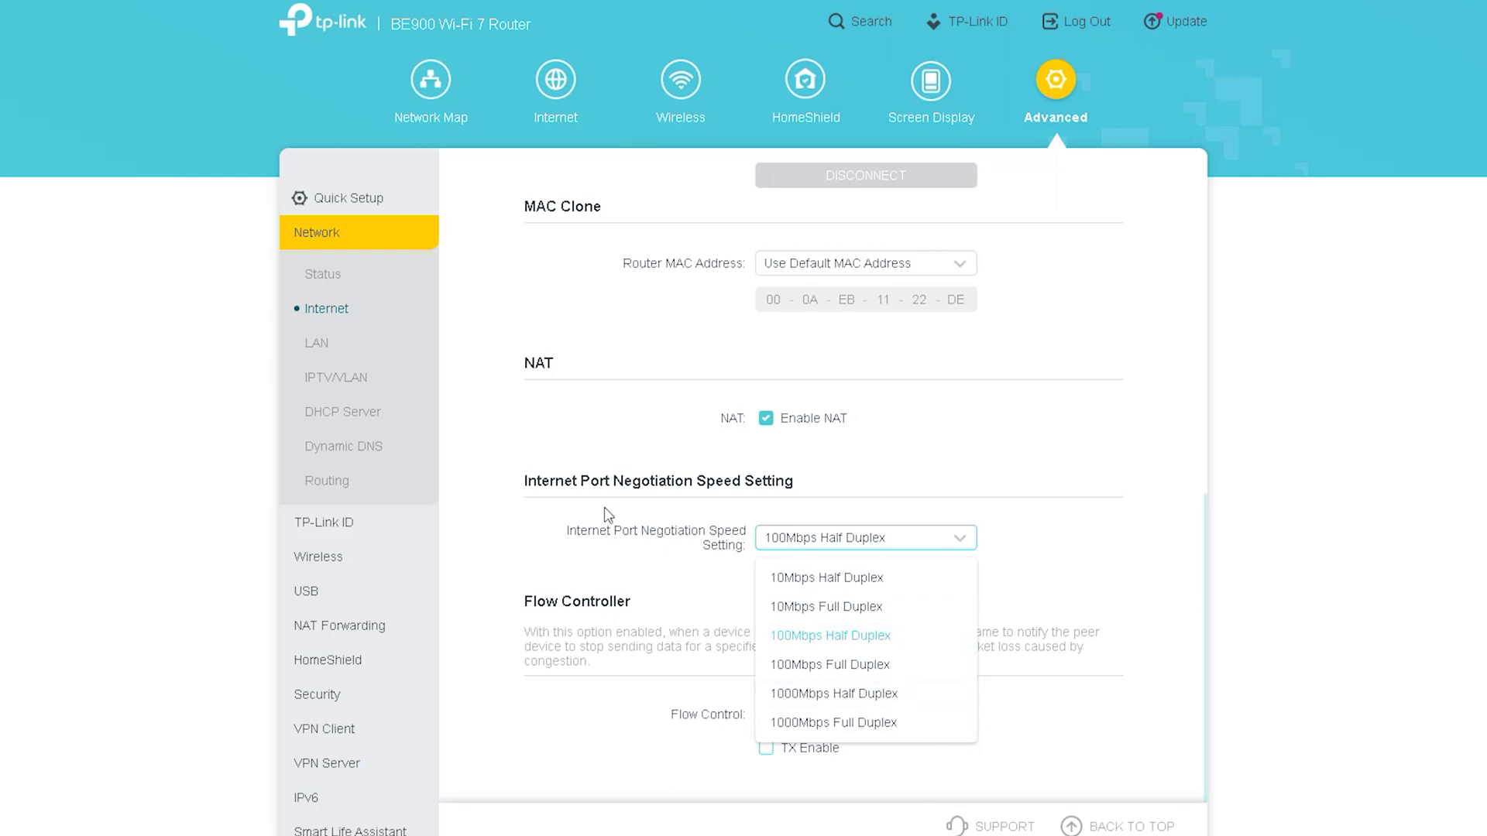
{"action": "left_click", "coordinate": [1009, 655]}
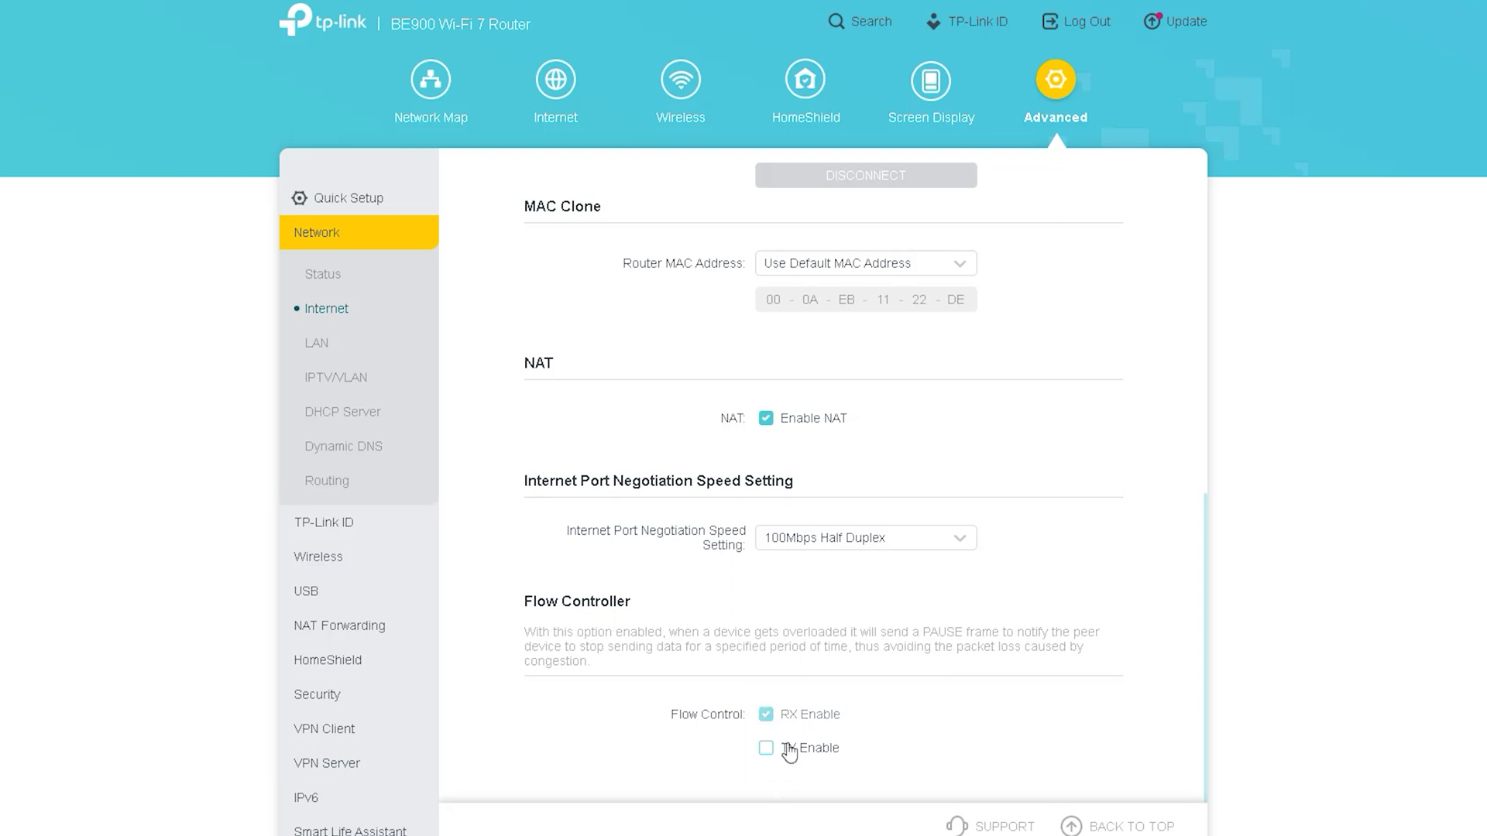
Step: Examine the LAN settings, then the IPTV/VLAN settings including VLAN IDs, LAN port assignments and IGMP
{"action": "left_click", "coordinate": [318, 345]}
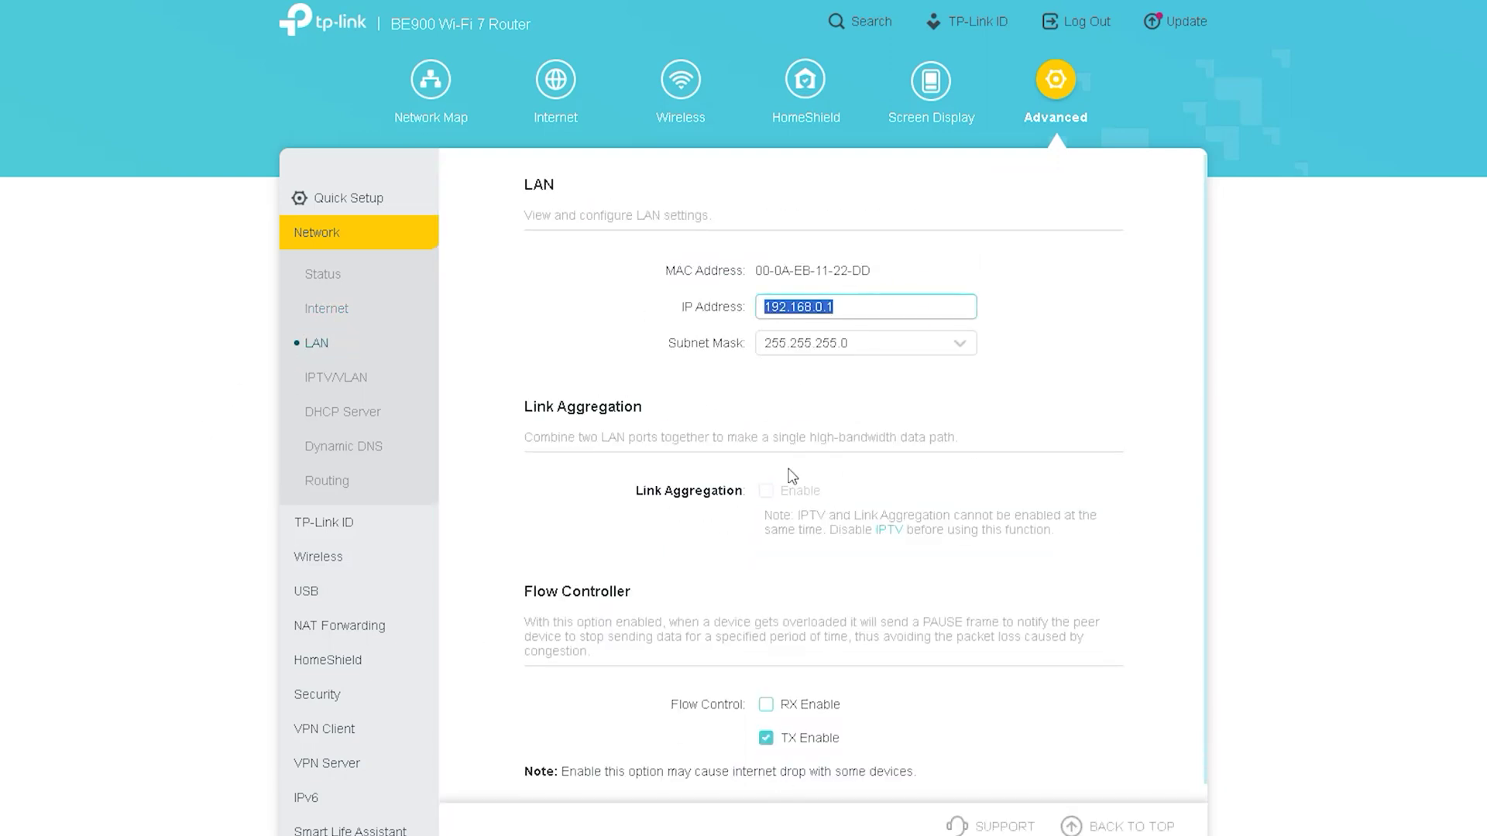
{"action": "scroll", "coordinate": [927, 511], "scroll_direction": "down", "scroll_amount": 1}
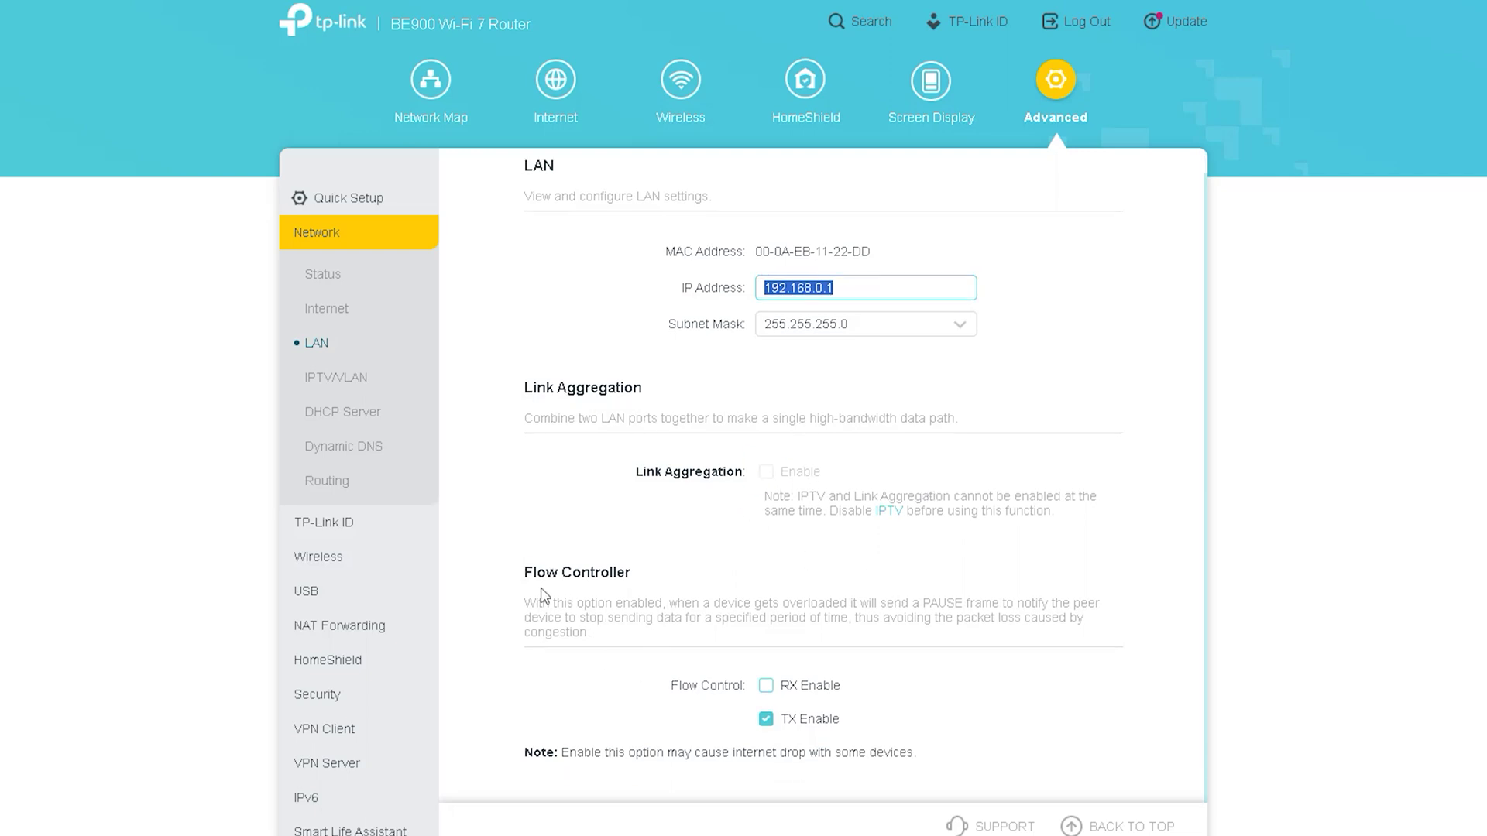
{"action": "left_click", "coordinate": [355, 381]}
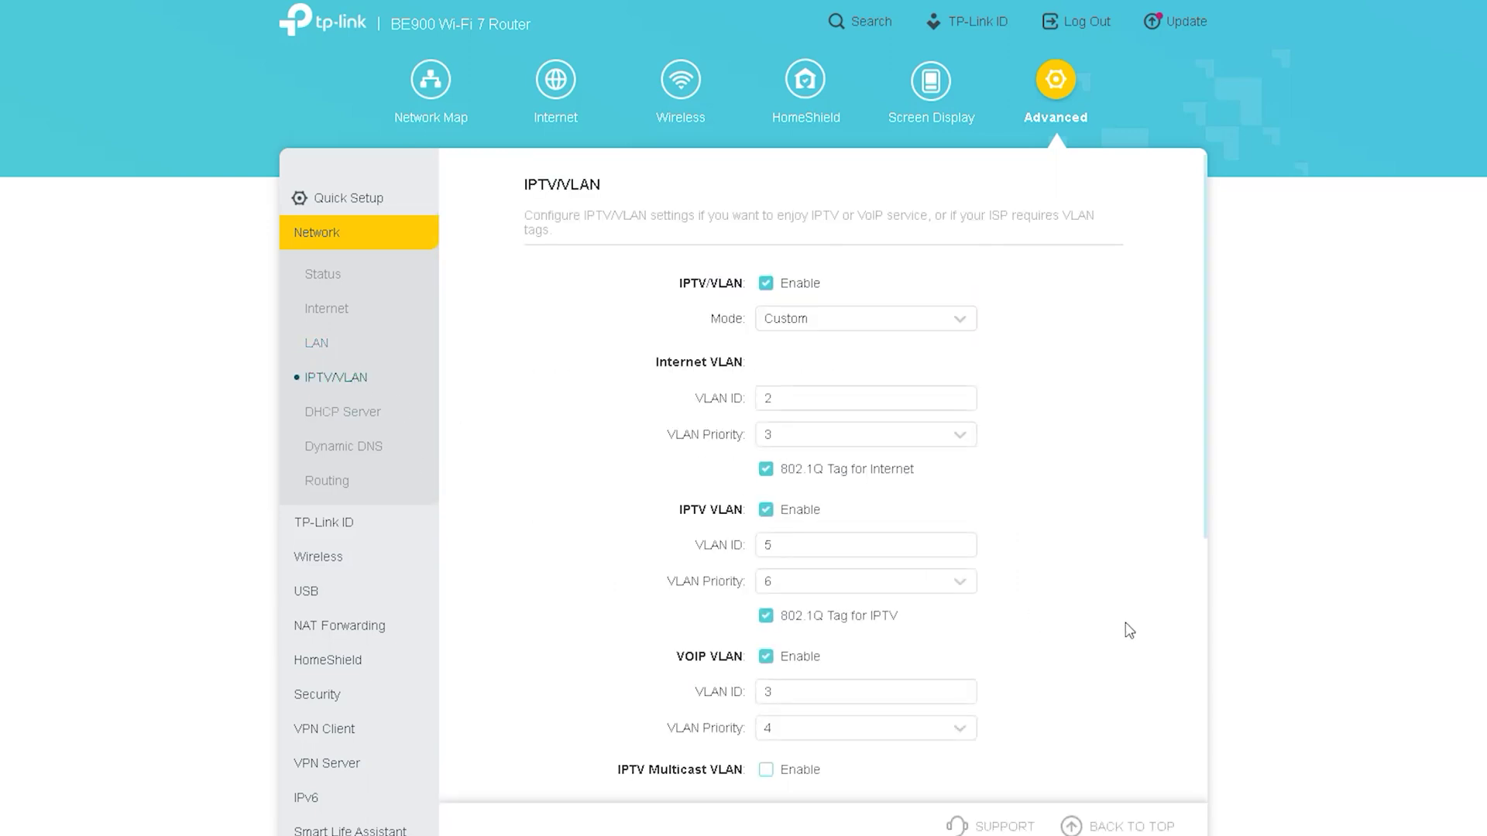
{"action": "scroll", "coordinate": [1084, 410], "scroll_direction": "down", "scroll_amount": 1}
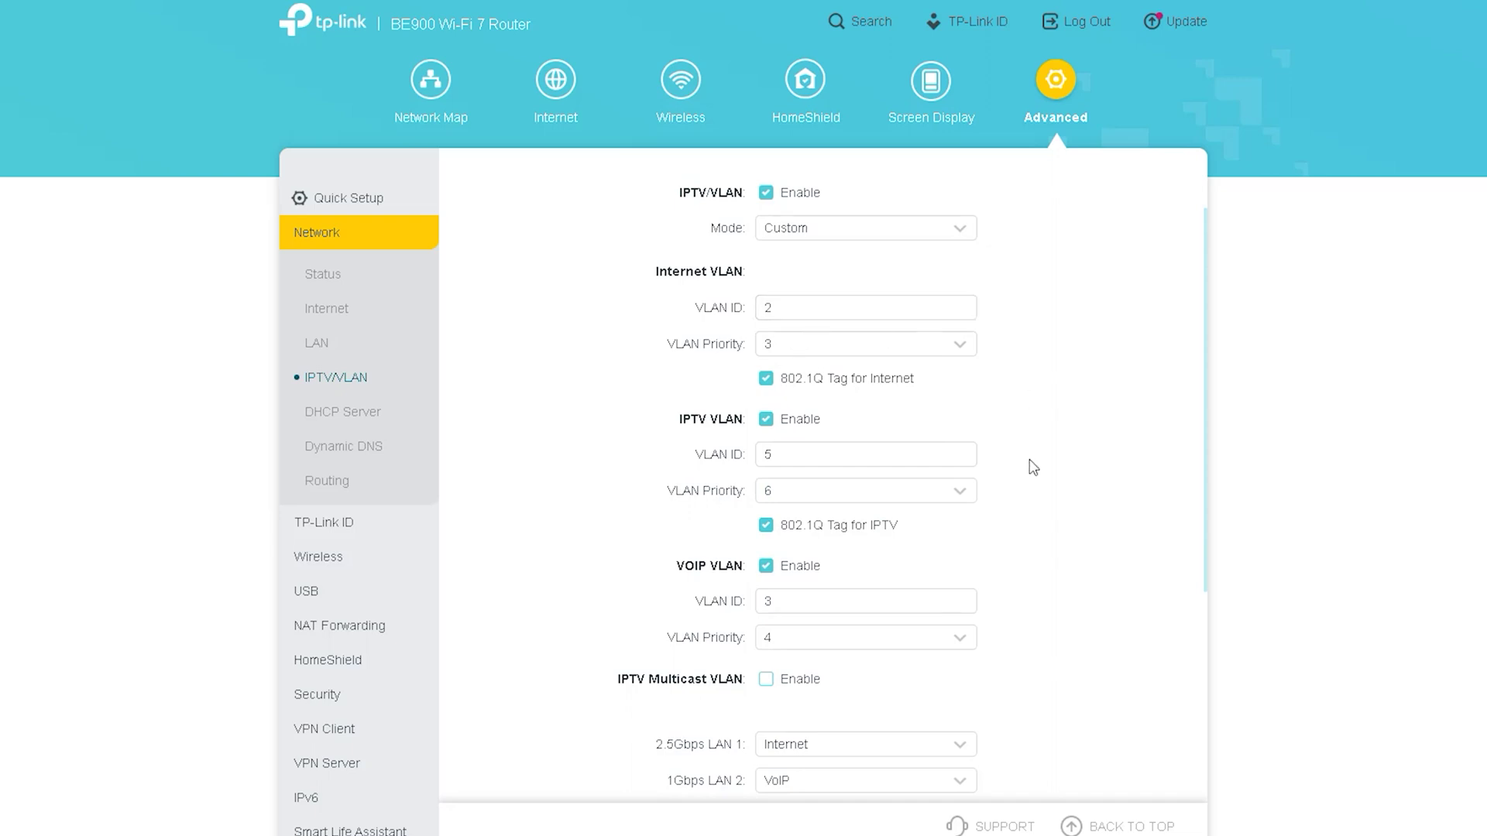
{"action": "scroll", "coordinate": [1049, 488], "scroll_direction": "down", "scroll_amount": 4}
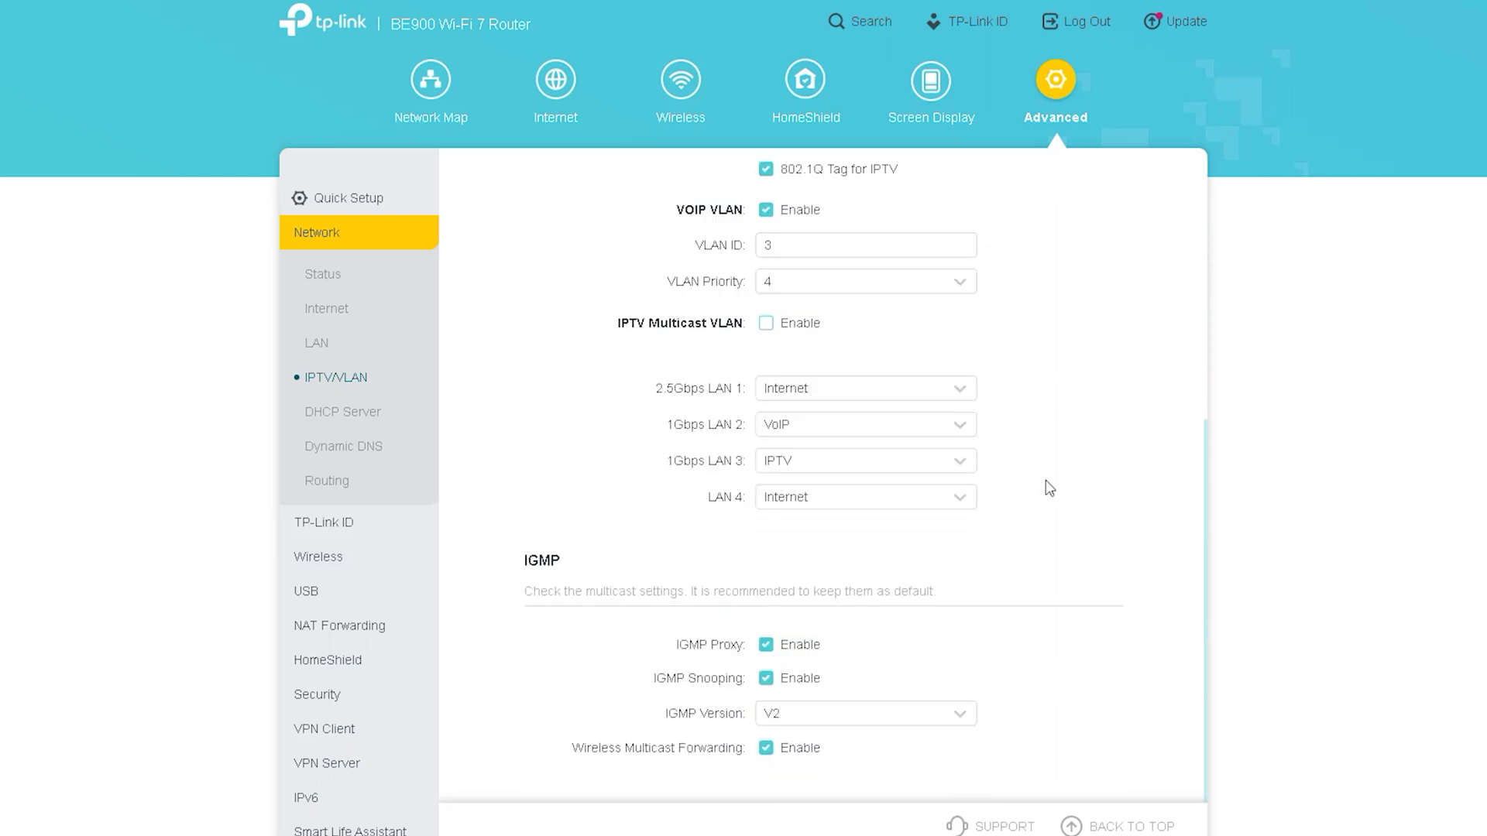
{"action": "scroll", "coordinate": [650, 681], "scroll_direction": "up", "scroll_amount": 5}
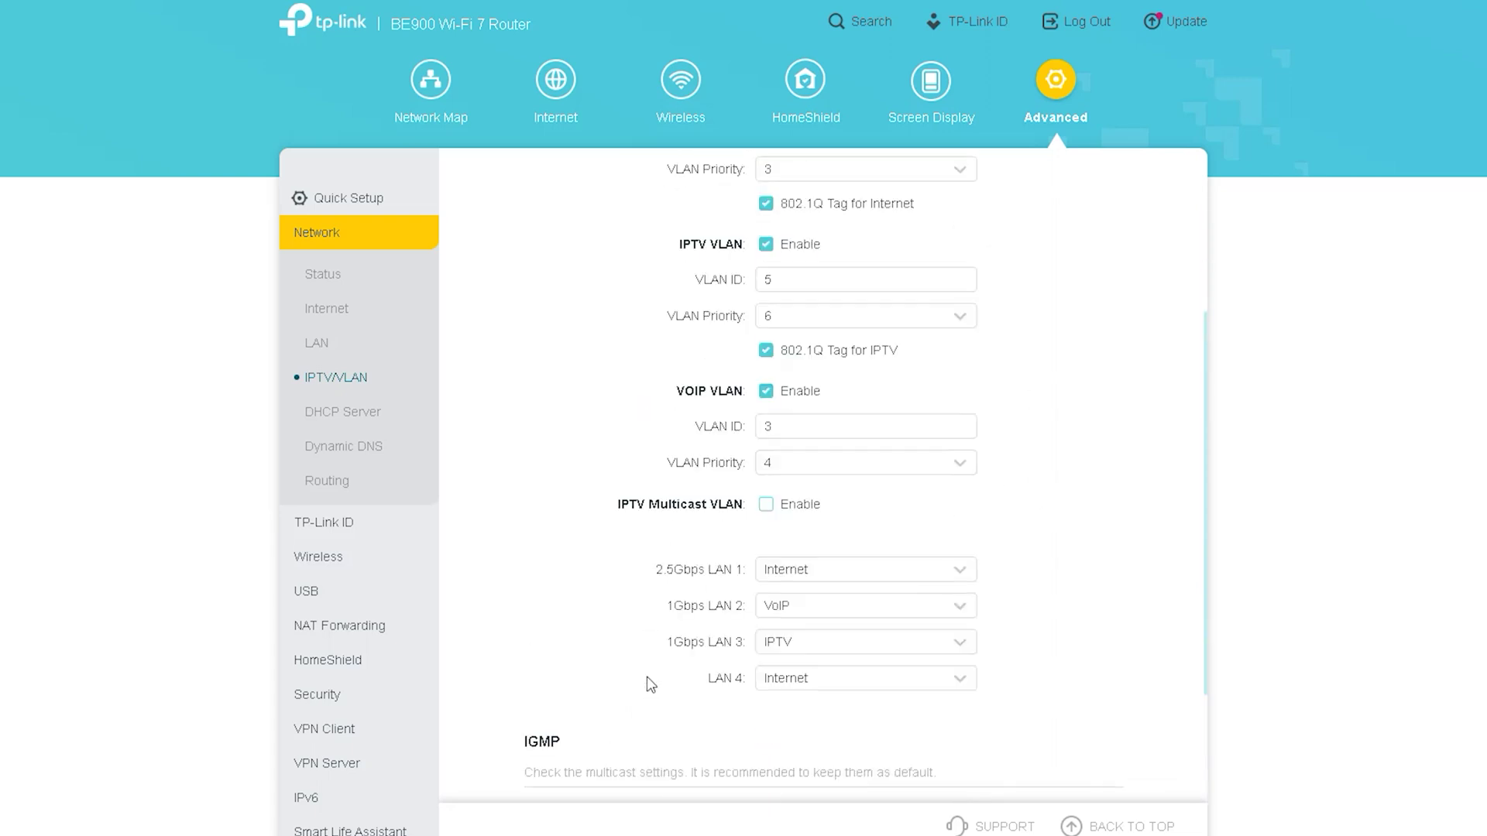
Step: Enable the DHCP server in the network settings and check the start and end of its IP address pool
{"action": "left_click", "coordinate": [403, 414]}
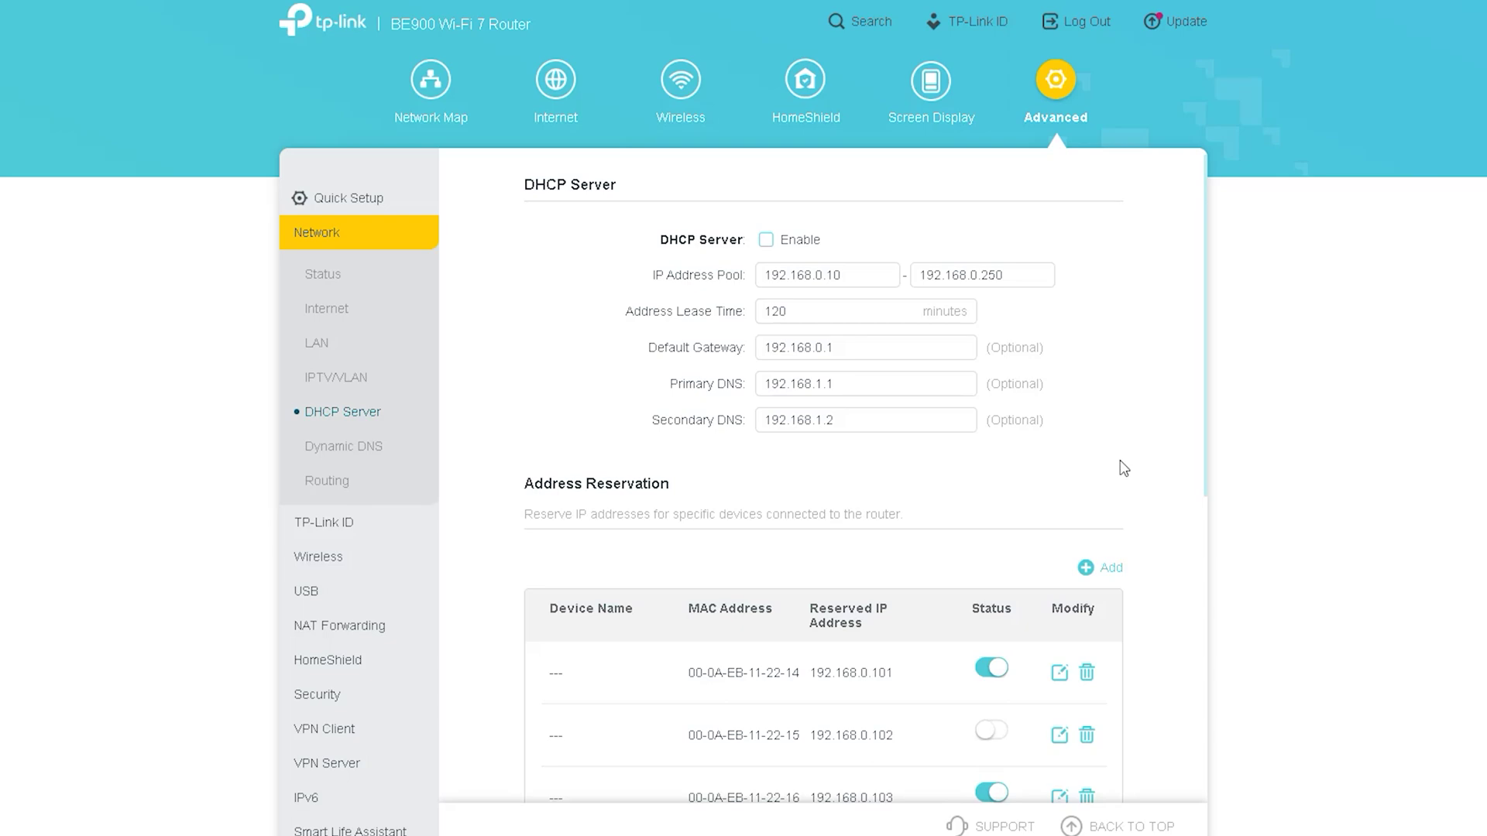
{"action": "scroll", "coordinate": [1123, 469], "scroll_direction": "down", "scroll_amount": 5}
{"action": "scroll", "coordinate": [687, 553], "scroll_direction": "up", "scroll_amount": 5}
{"action": "left_click", "coordinate": [765, 239]}
{"action": "left_click_drag", "start_coordinate": [876, 277], "coordinate": [711, 283]}
{"action": "left_click_drag", "start_coordinate": [1023, 276], "coordinate": [620, 289]}
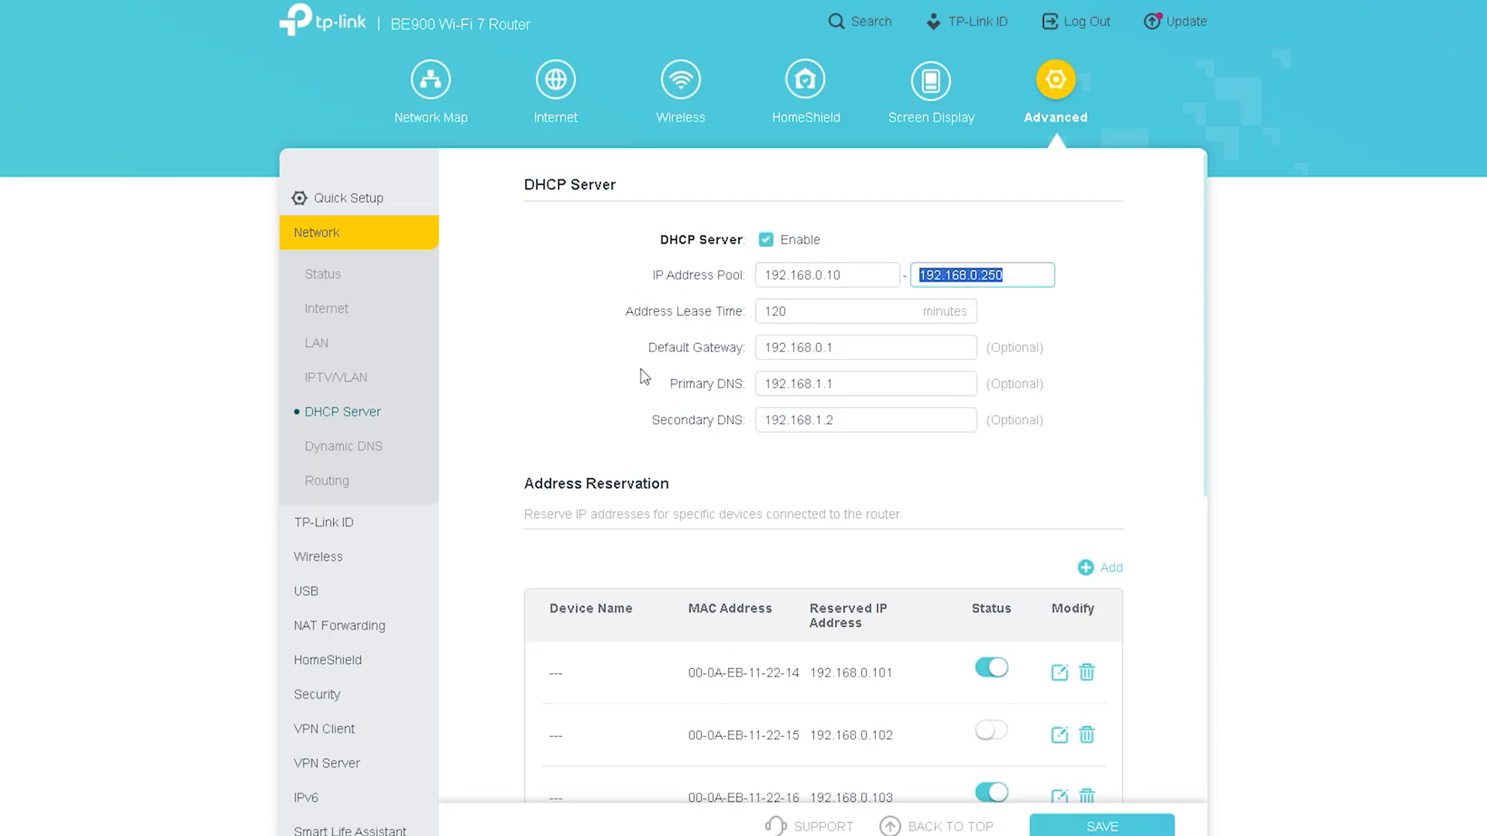
Step: Examine the DHCP server's default gateway, the reserved IP addresses and the DHCP client list
{"action": "left_click_drag", "start_coordinate": [852, 350], "coordinate": [665, 364]}
{"action": "scroll", "coordinate": [659, 376], "scroll_direction": "down", "scroll_amount": 3}
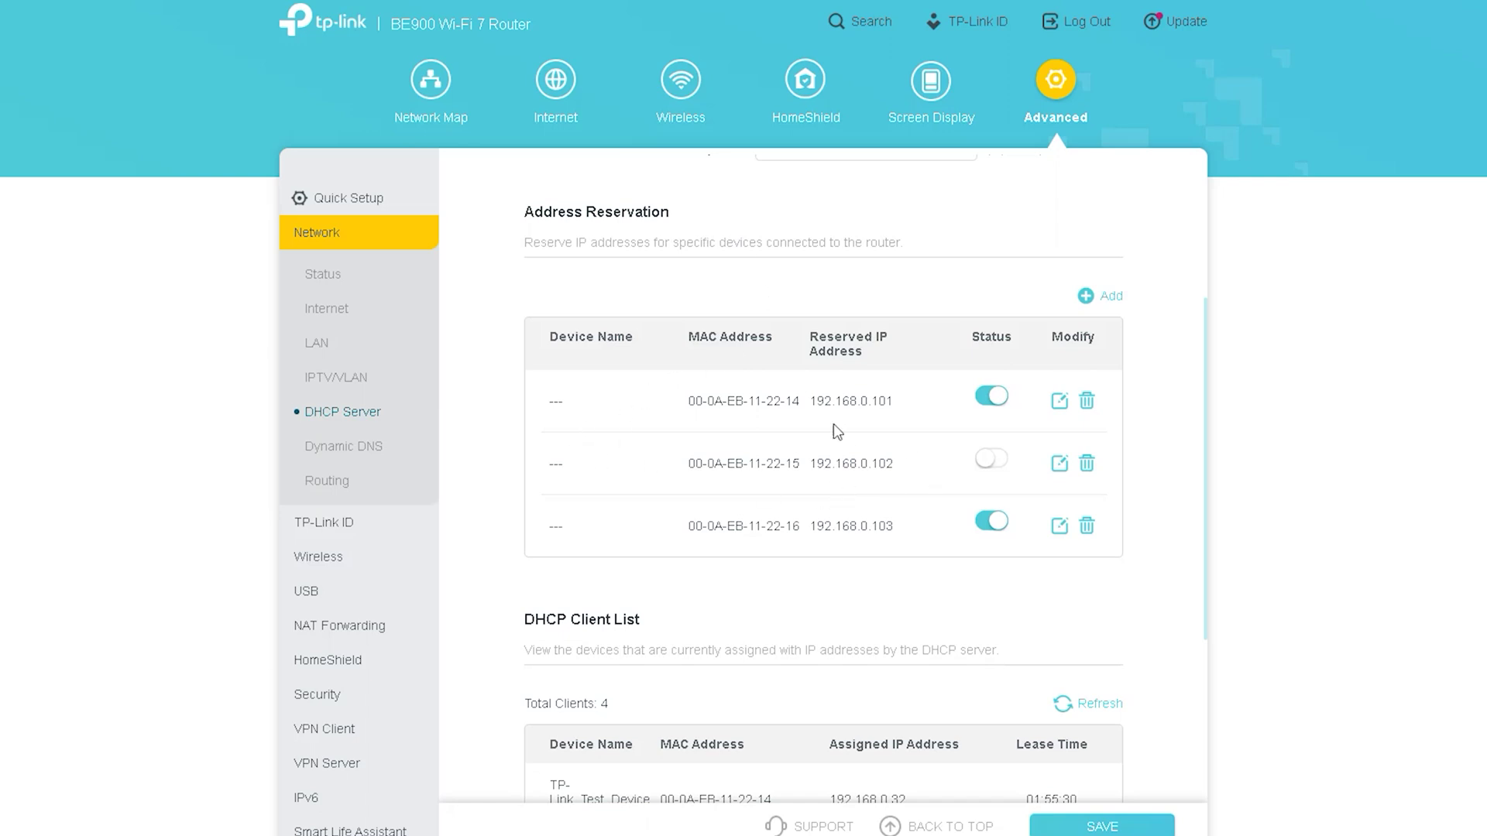
{"action": "left_click_drag", "start_coordinate": [890, 401], "coordinate": [810, 409]}
{"action": "scroll", "coordinate": [880, 459], "scroll_direction": "down", "scroll_amount": 3}
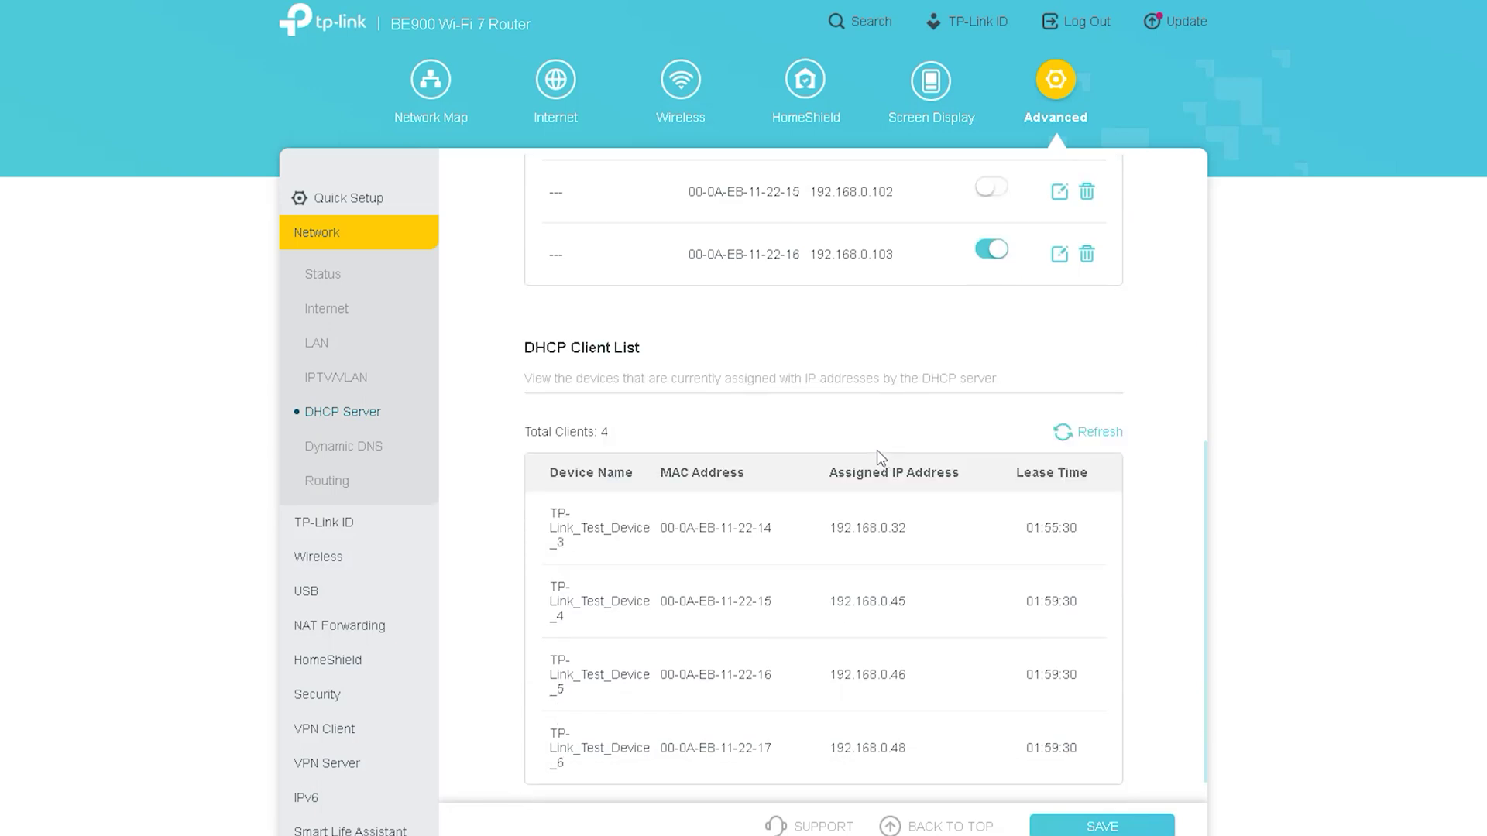
{"action": "scroll", "coordinate": [877, 453], "scroll_direction": "down", "scroll_amount": 1}
{"action": "left_click", "coordinate": [653, 317]}
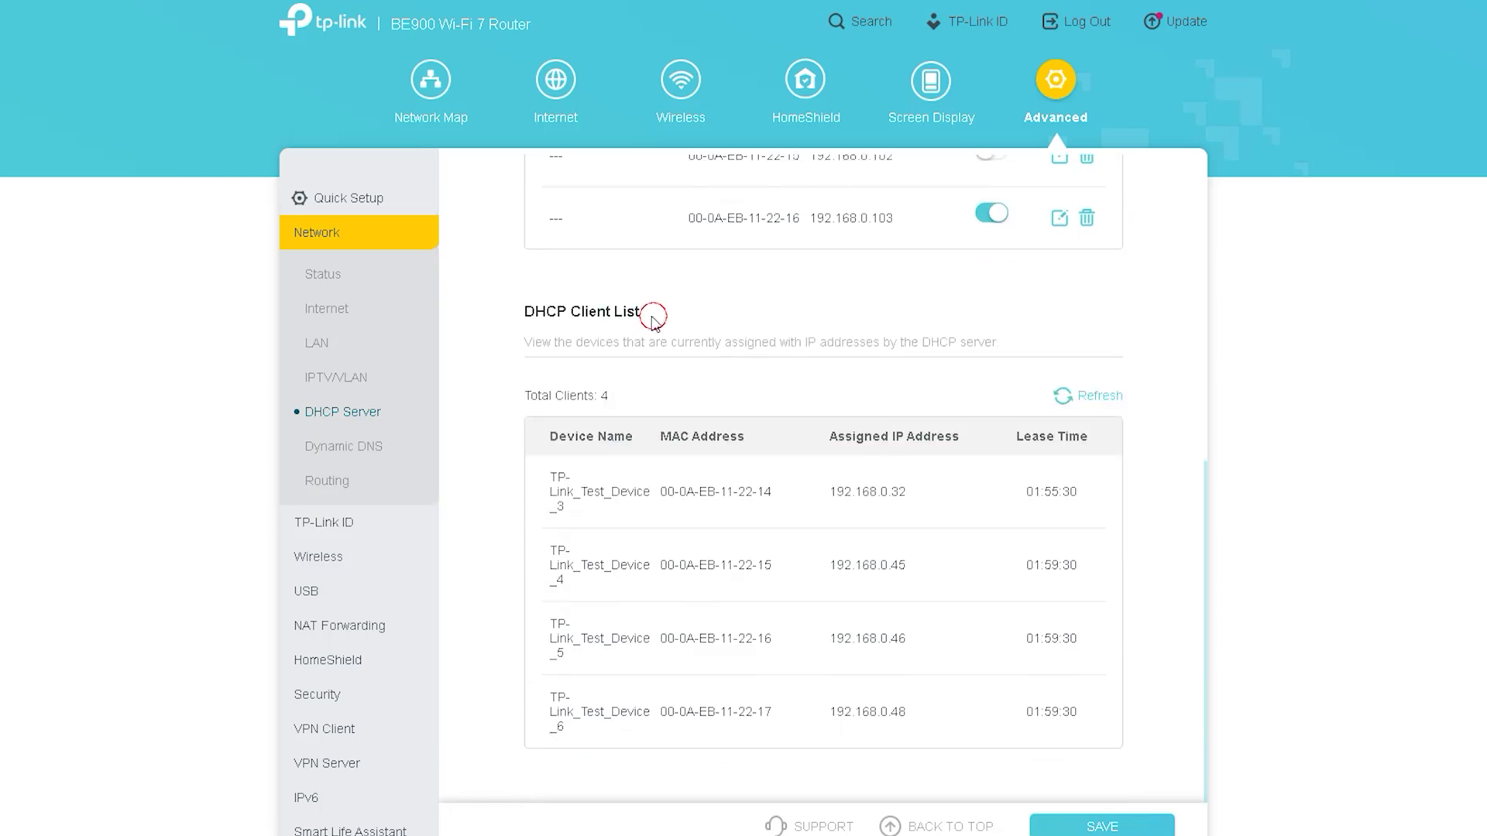
{"action": "left_click_drag", "start_coordinate": [653, 316], "coordinate": [513, 324]}
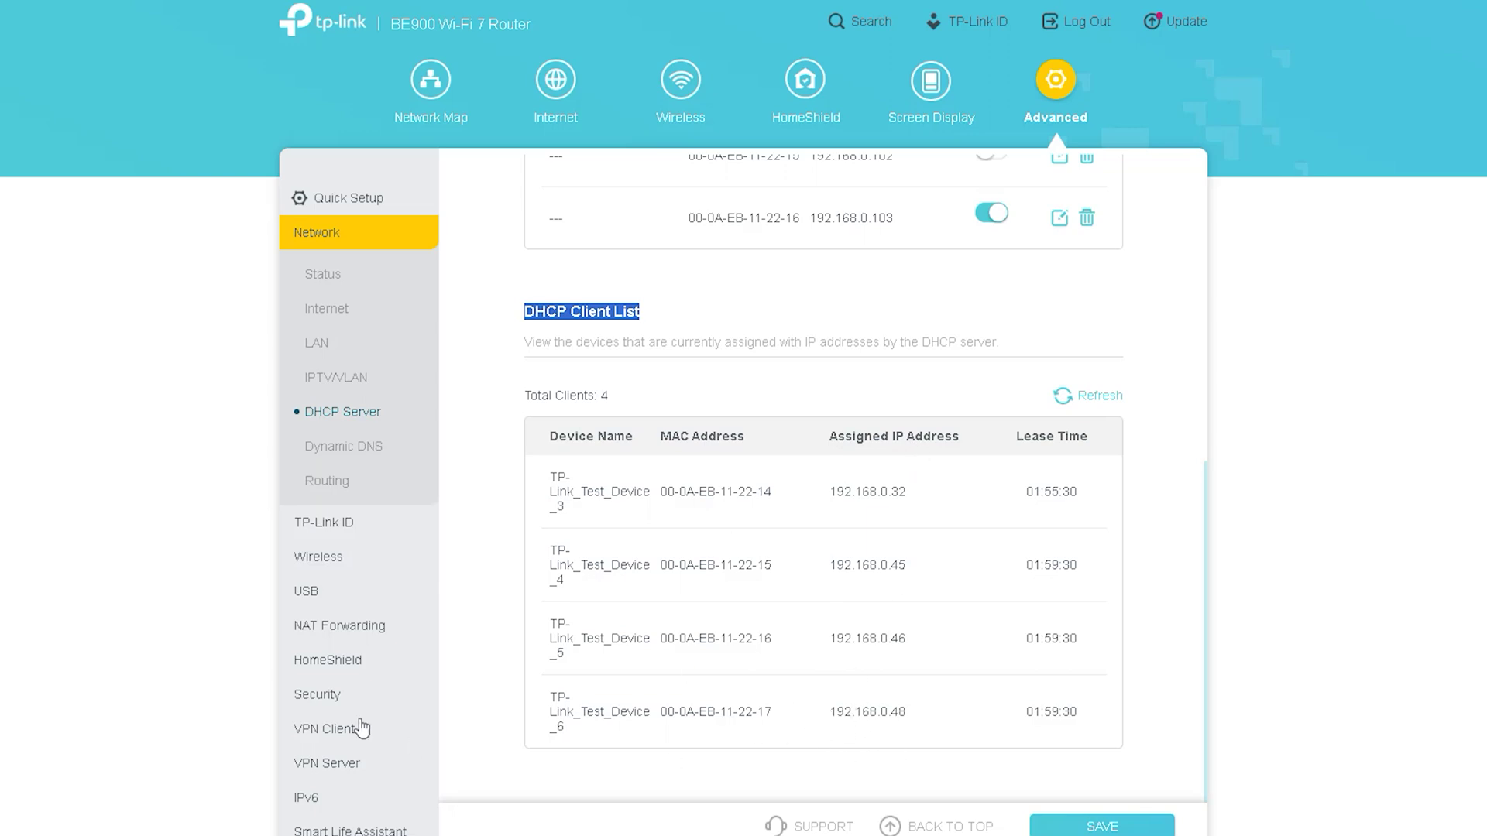
Step: Open the Dynamic DNS settings and check the available service providers without changing the selection
{"action": "left_click", "coordinate": [344, 449]}
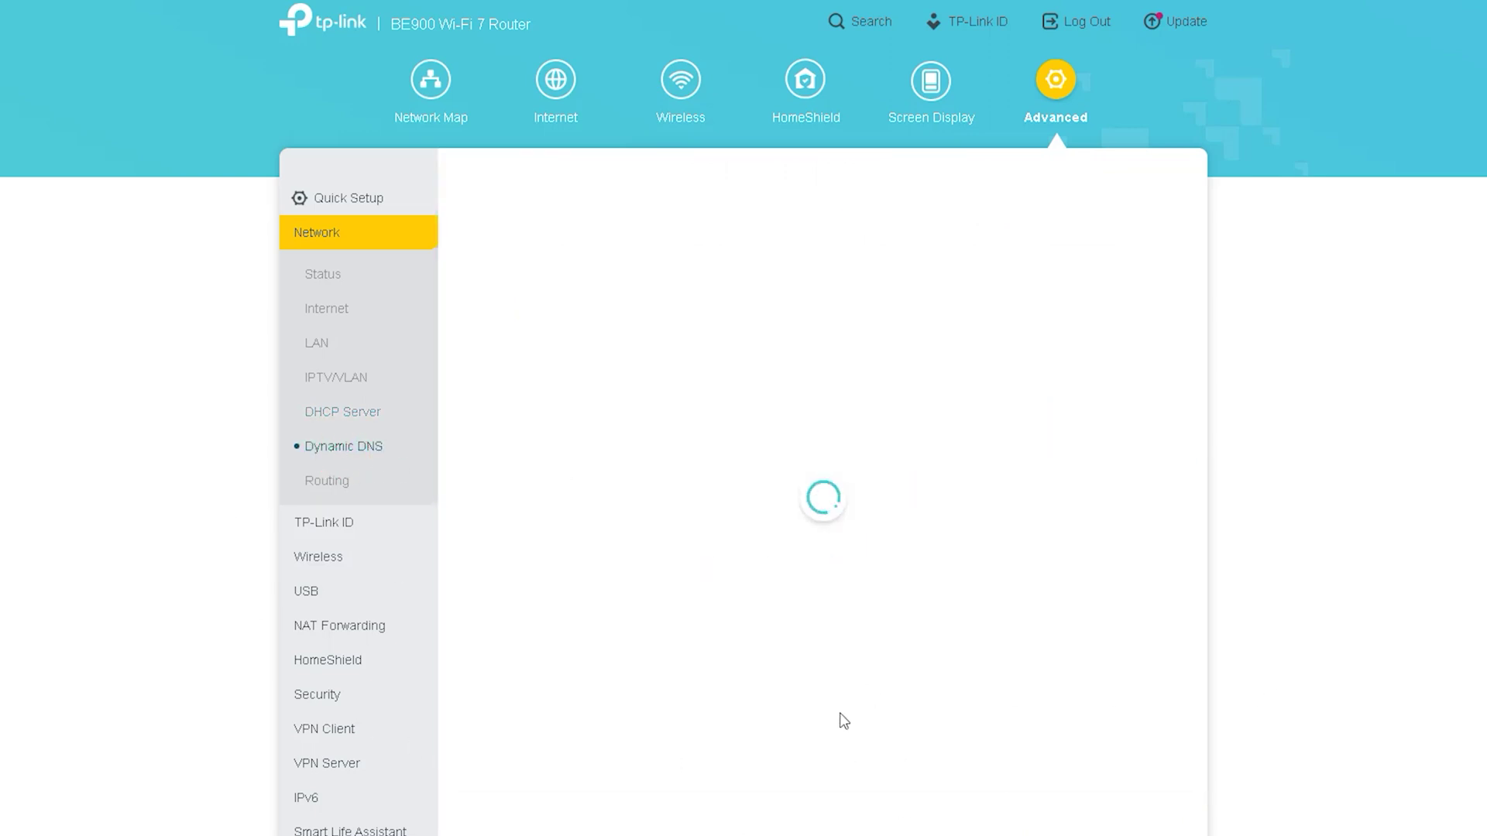
{"action": "left_click", "coordinate": [930, 286]}
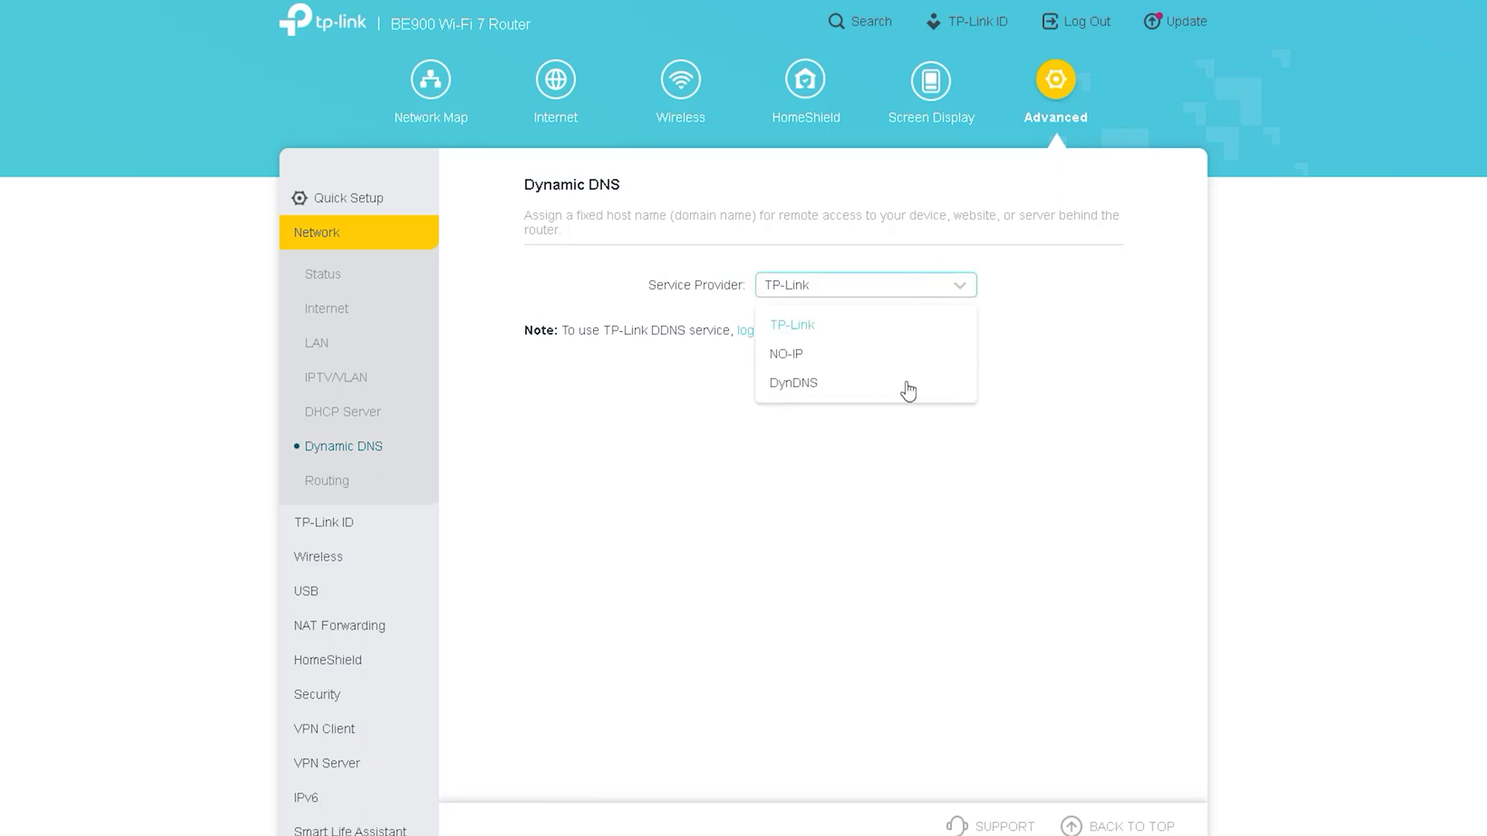
{"action": "left_click", "coordinate": [640, 571]}
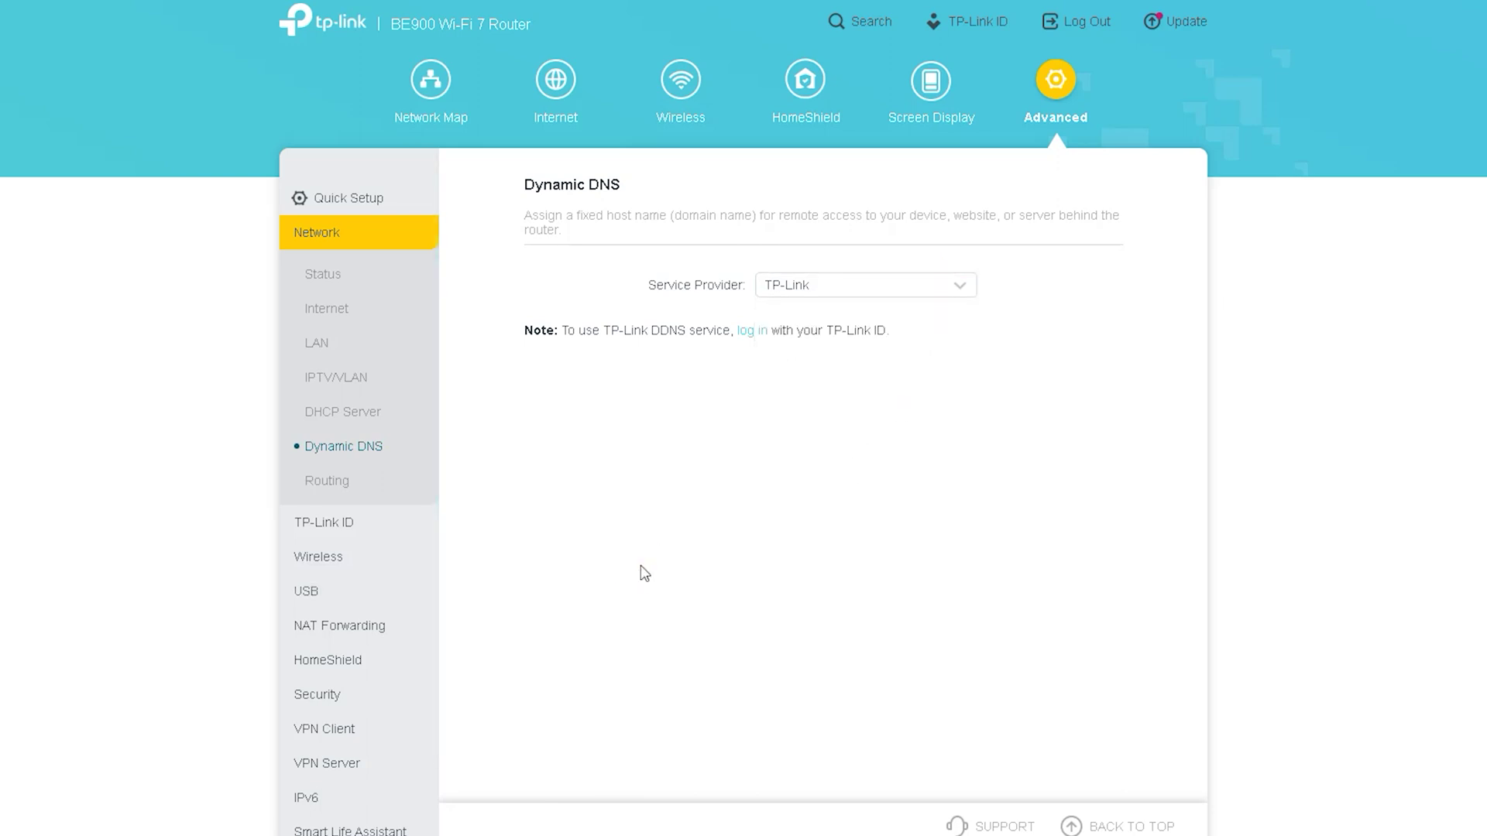
Step: Examine the static routing settings and the fields for adding a routing entry, then cancel without adding one
{"action": "left_click", "coordinate": [341, 484]}
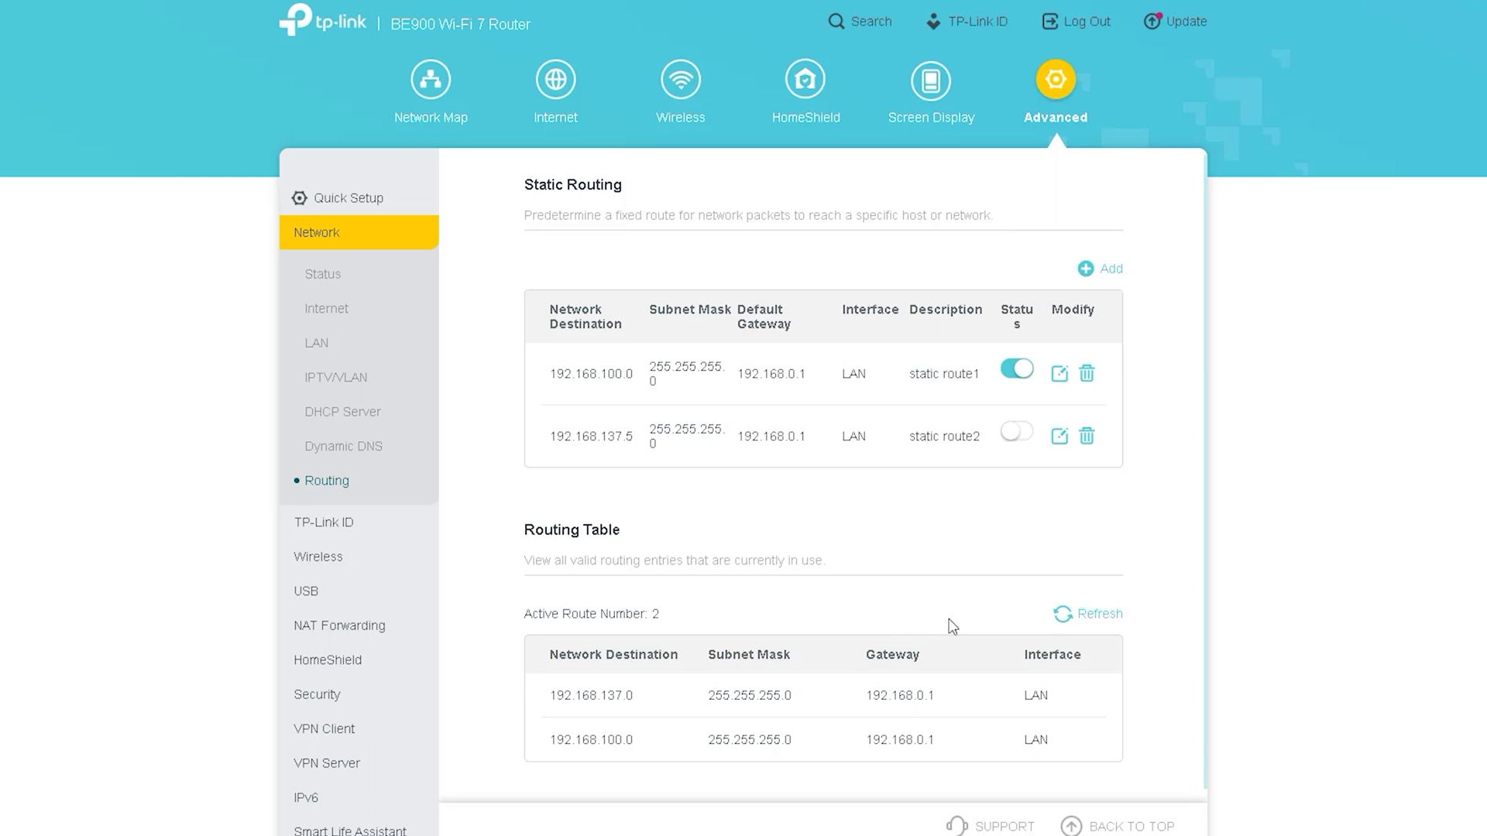
{"action": "left_click_drag", "start_coordinate": [492, 180], "coordinate": [695, 184]}
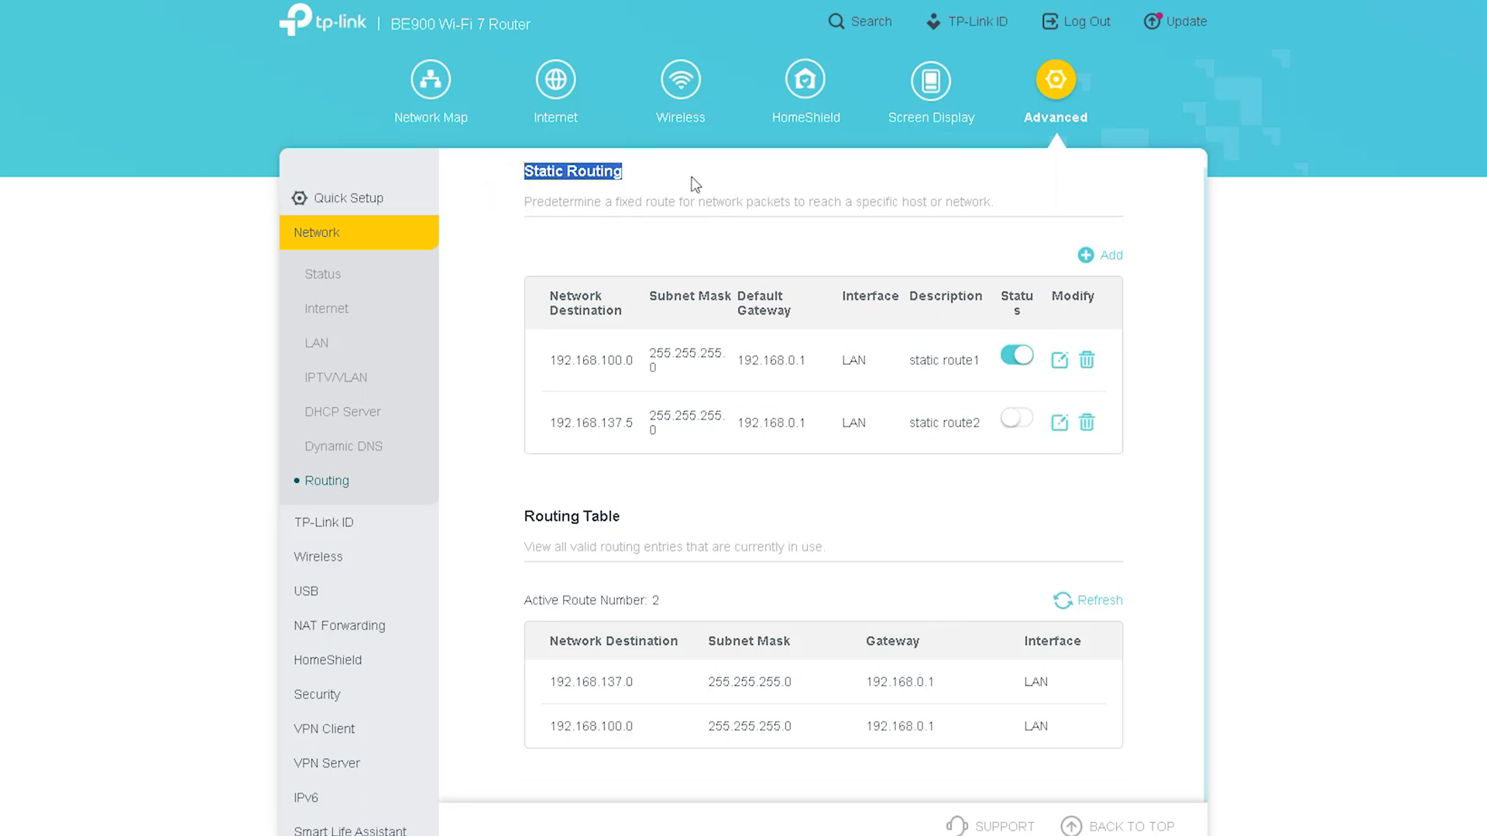
{"action": "left_click", "coordinate": [1116, 257]}
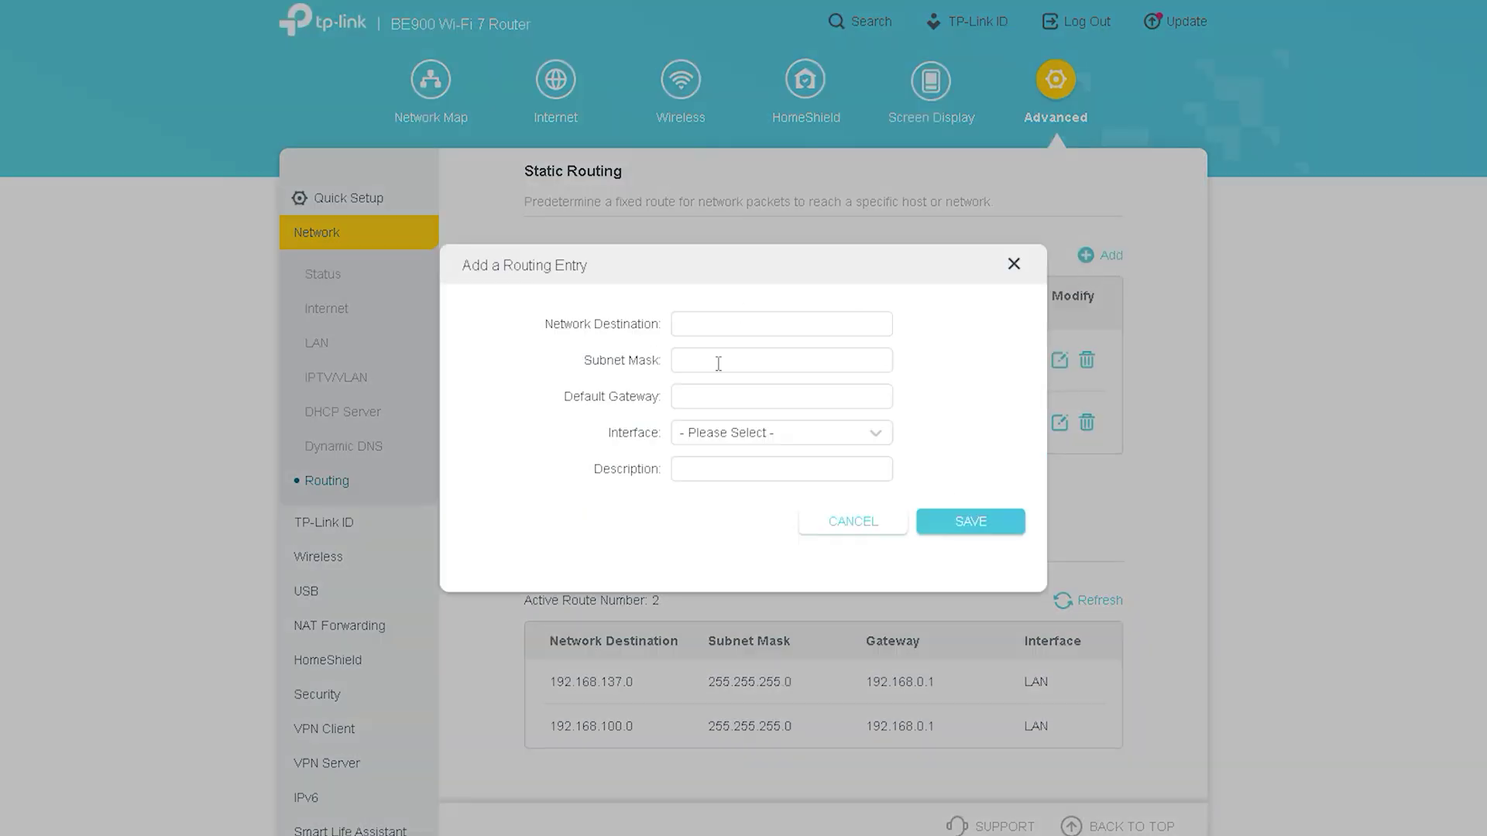
{"action": "left_click", "coordinate": [848, 527]}
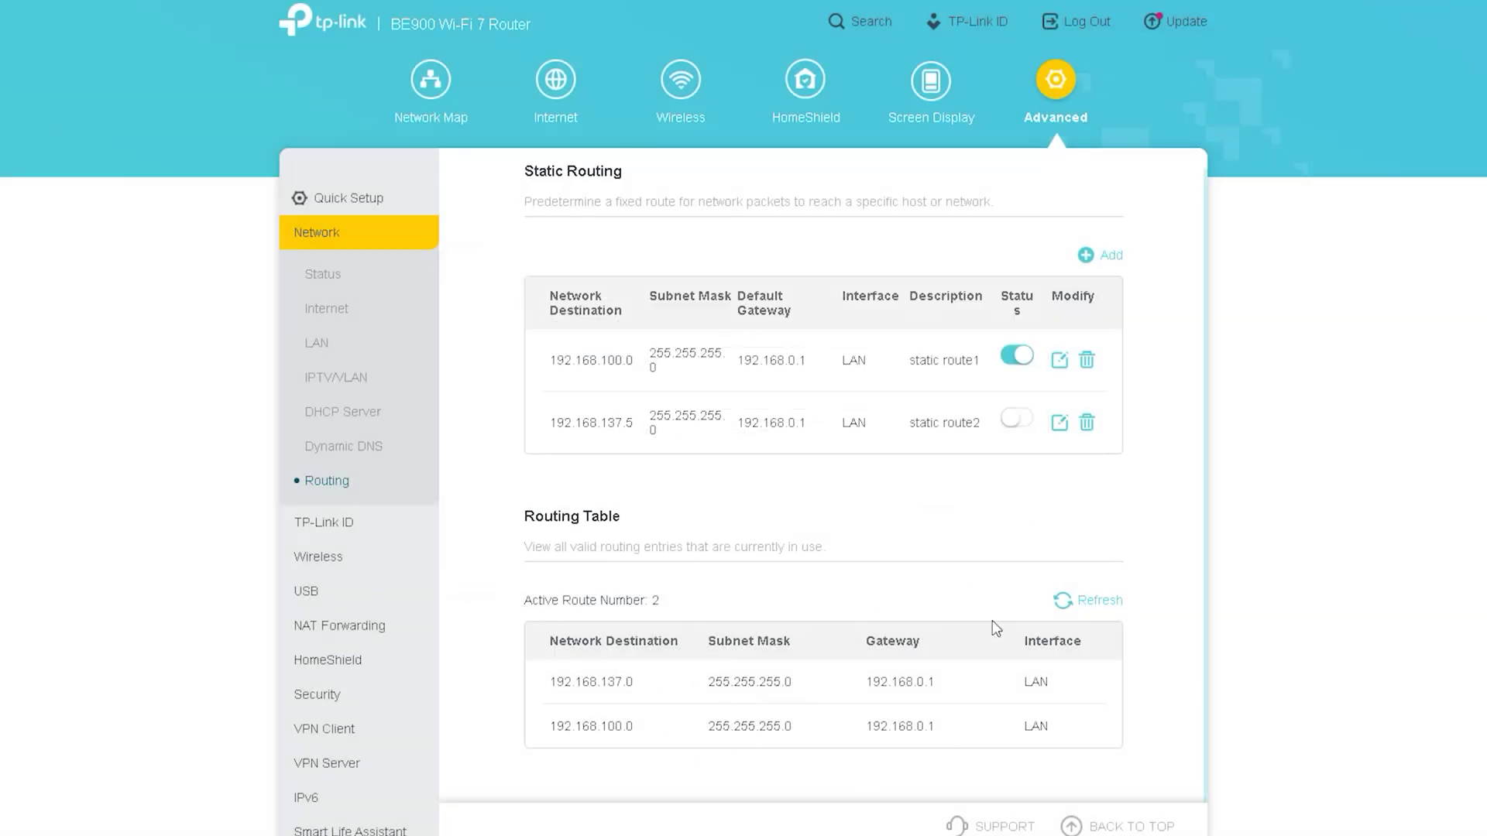
Step: Open the TP-Link ID page and inspect the email and password login fields without filling them in
{"action": "left_click", "coordinate": [341, 525]}
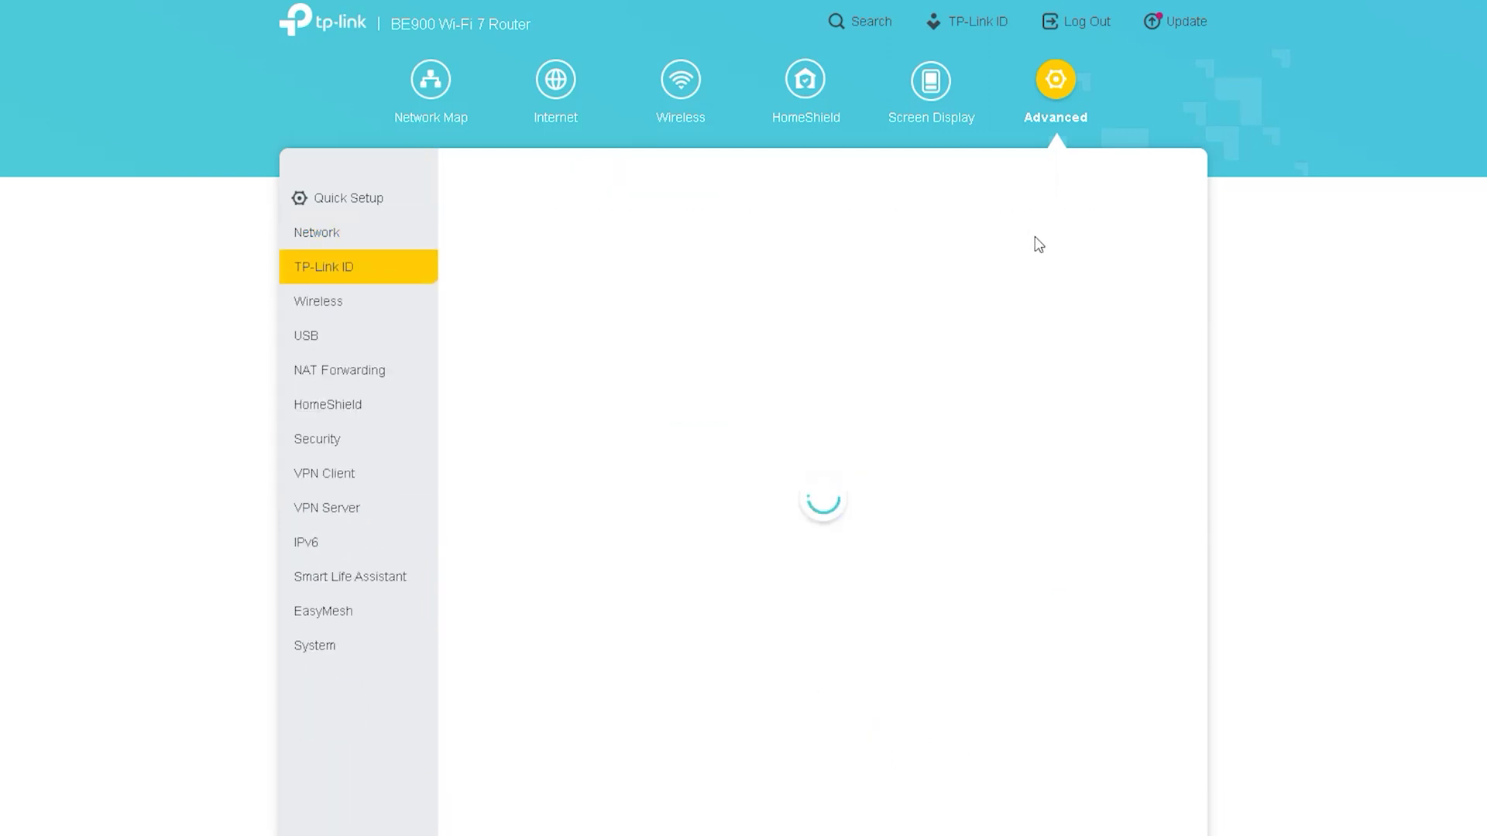
{"action": "left_click", "coordinate": [673, 358]}
{"action": "left_click", "coordinate": [652, 410]}
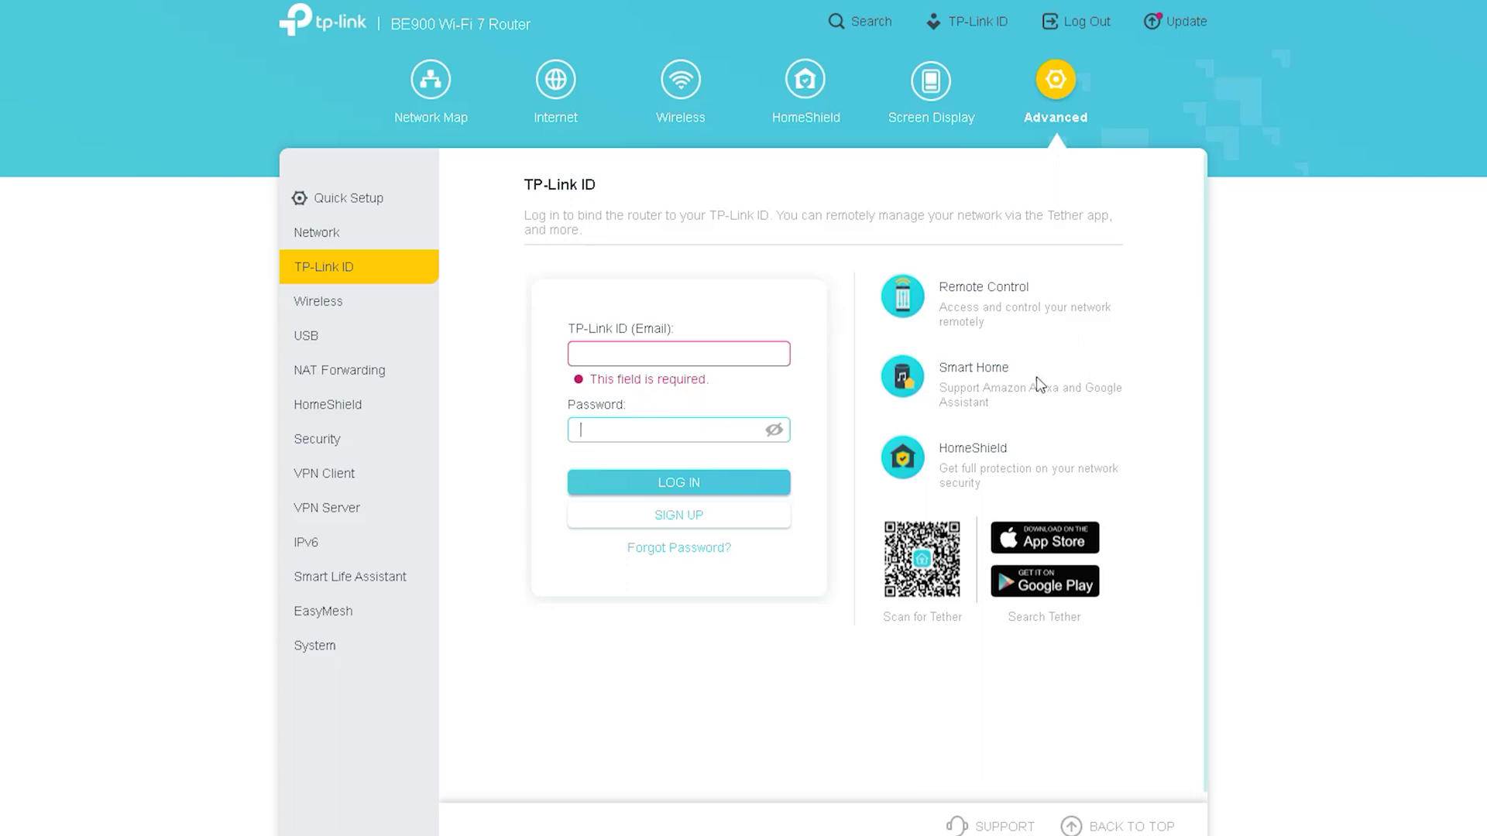
{"action": "left_click", "coordinate": [736, 358]}
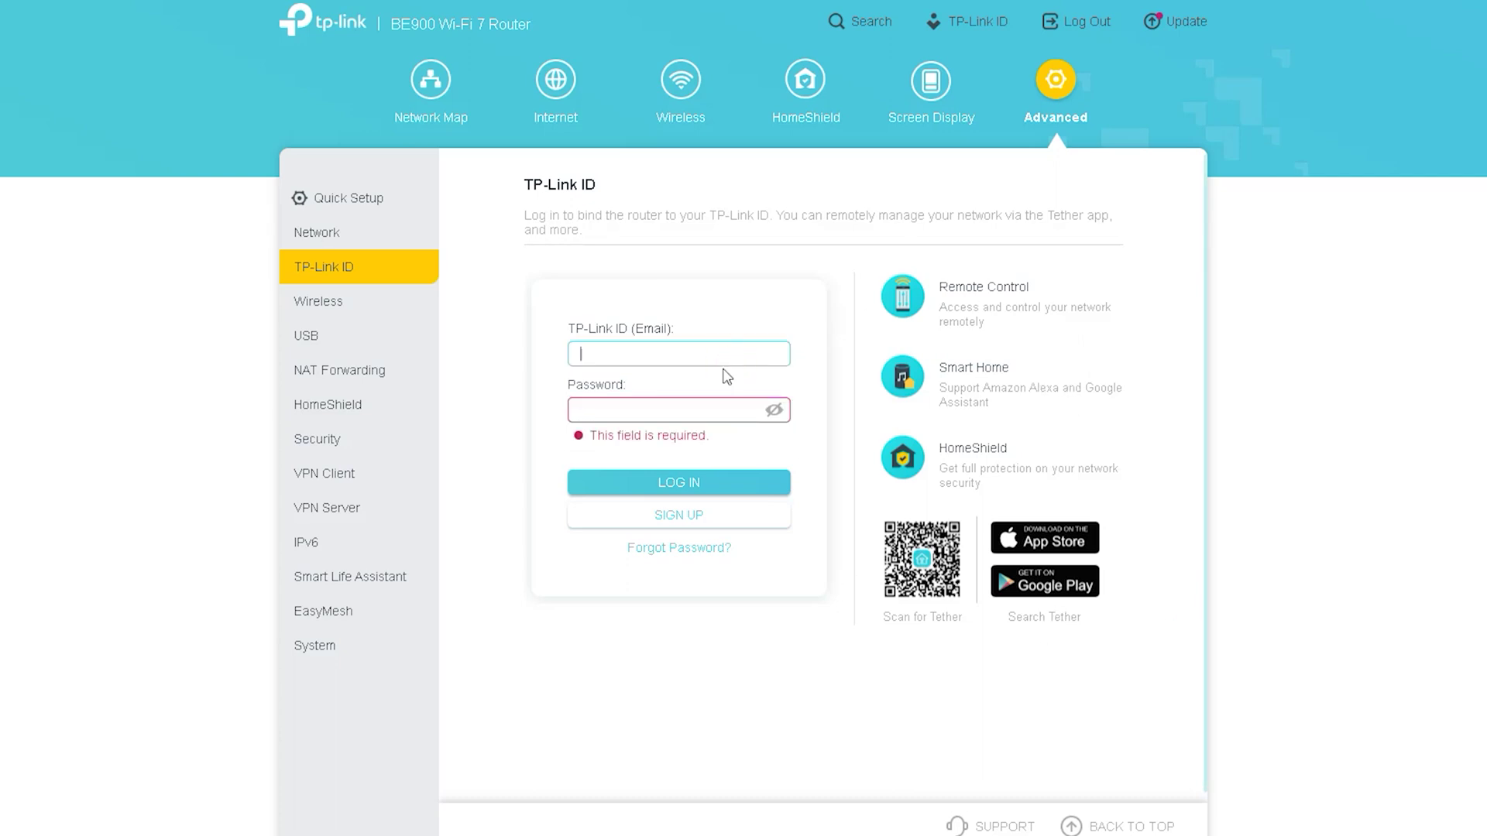
Step: Open the advanced wireless settings and examine the network name of the combined 2.4GHz/5GHz network
{"action": "left_click", "coordinate": [370, 306]}
{"action": "left_click", "coordinate": [353, 342]}
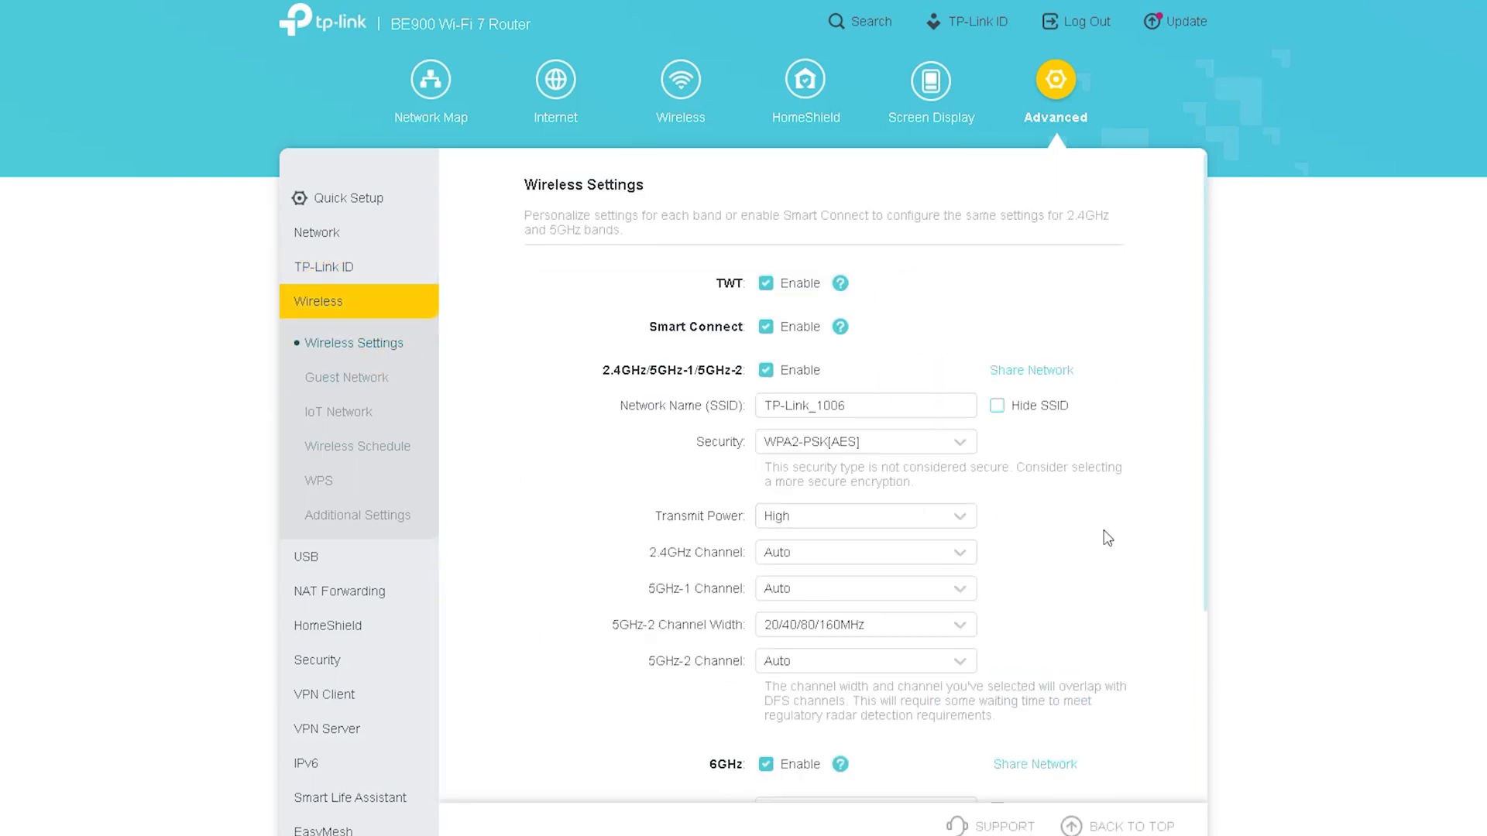
{"action": "scroll", "coordinate": [1106, 539], "scroll_direction": "down", "scroll_amount": 2}
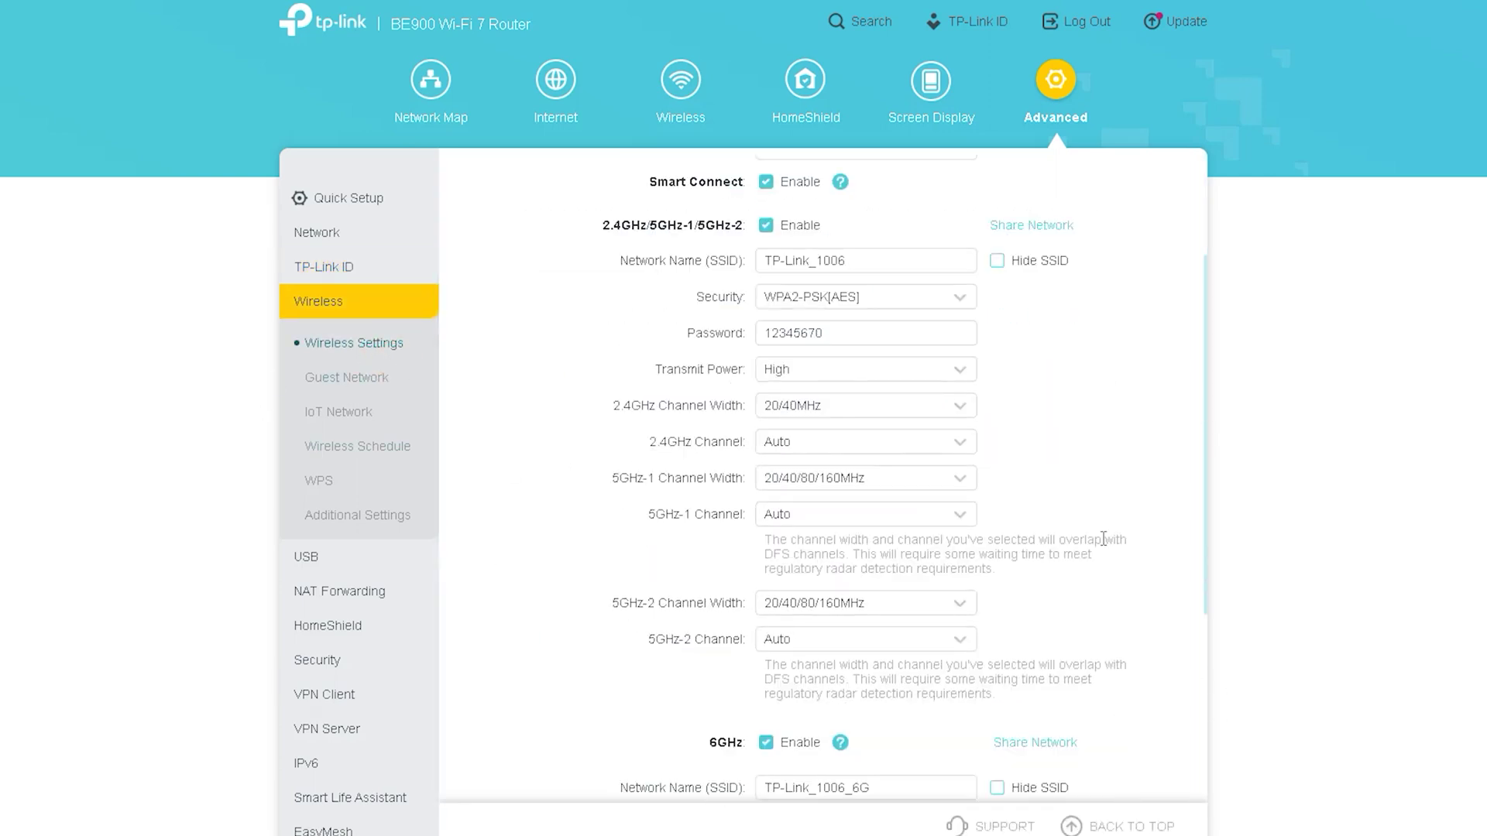
{"action": "triple_click", "coordinate": [898, 260]}
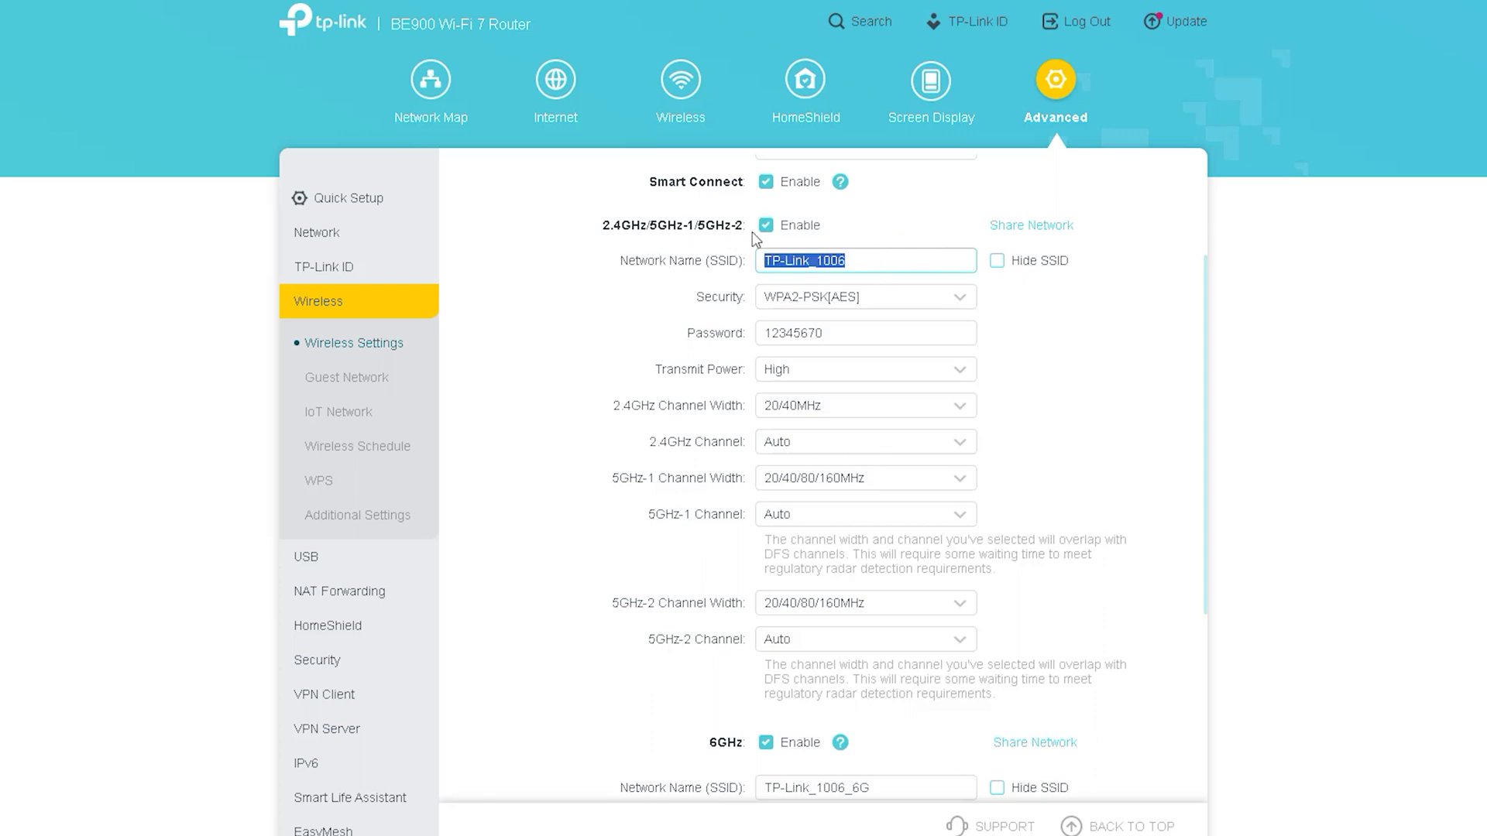
{"action": "left_click", "coordinate": [879, 261]}
{"action": "left_click_drag", "start_coordinate": [918, 262], "coordinate": [616, 265]}
Step: Check the security and transmit power options of the combined 2.4GHz/5GHz network without changing them
{"action": "left_click", "coordinate": [898, 300]}
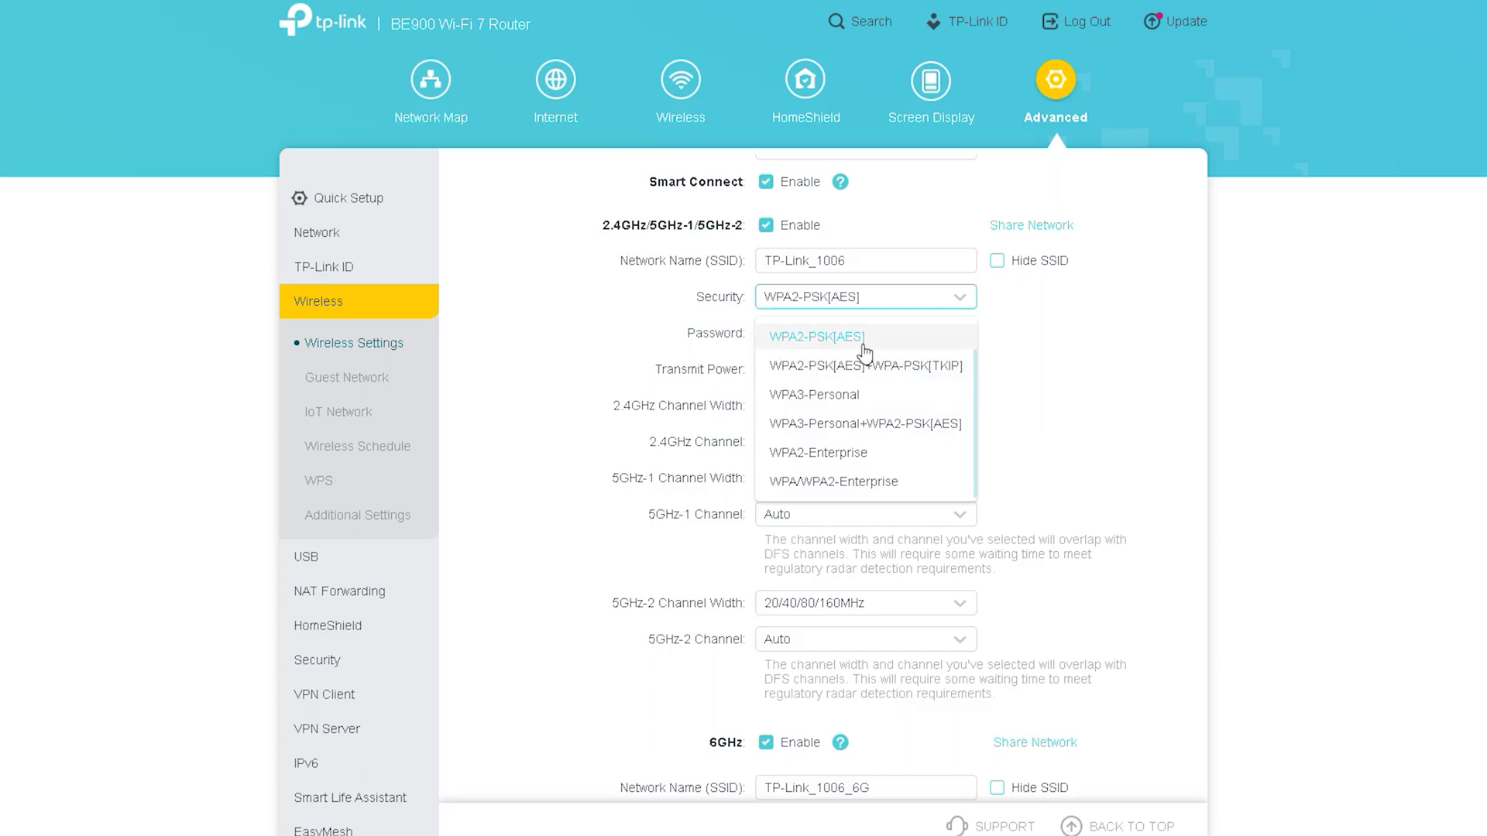
{"action": "left_click", "coordinate": [916, 349]}
{"action": "left_click", "coordinate": [805, 380]}
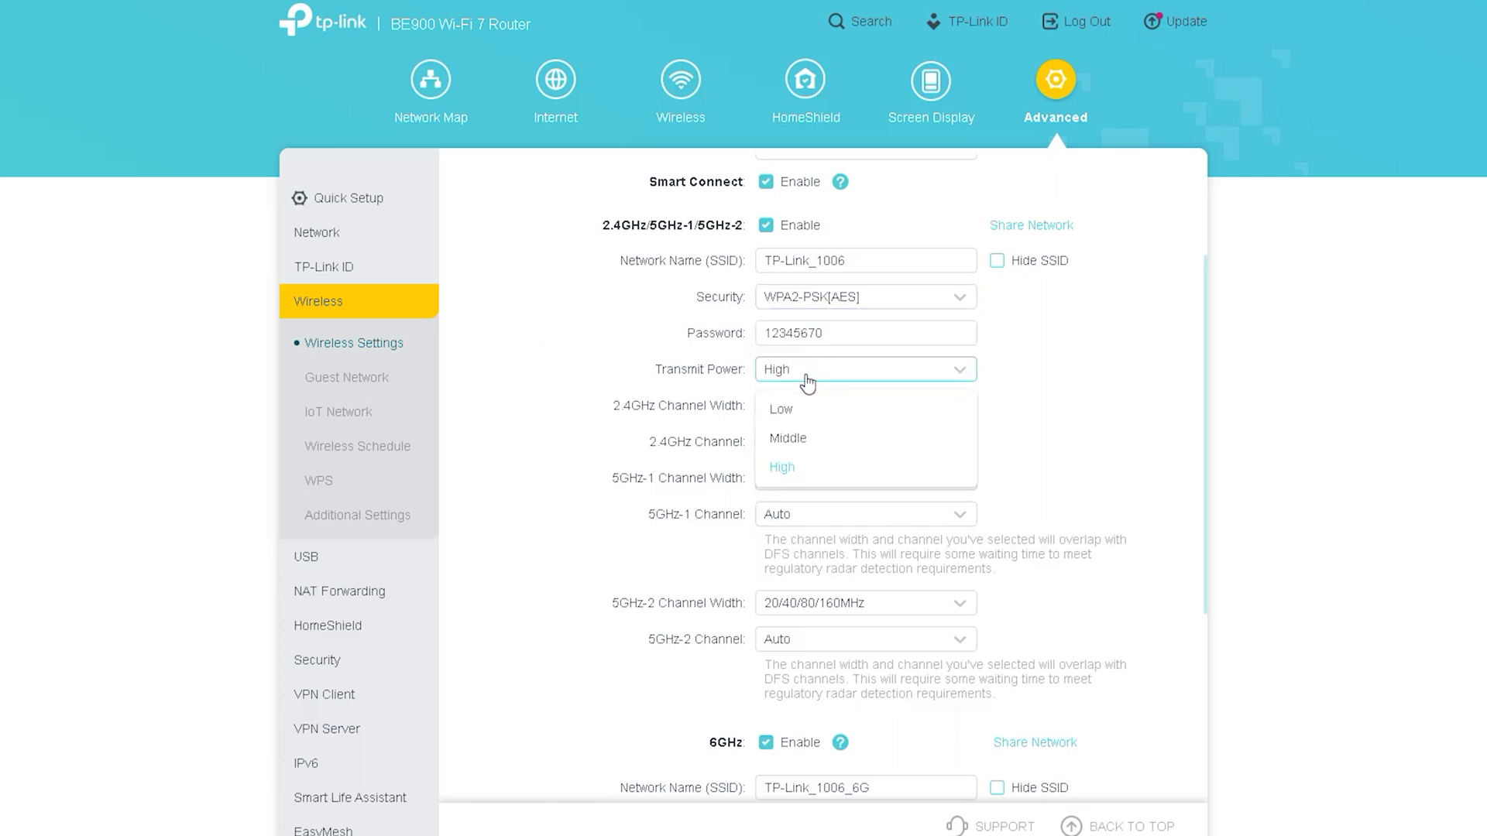
{"action": "left_click", "coordinate": [566, 338]}
Step: Check the available 2.4GHz channel widths and channels, leaving both settings as they are
{"action": "left_click", "coordinate": [856, 410]}
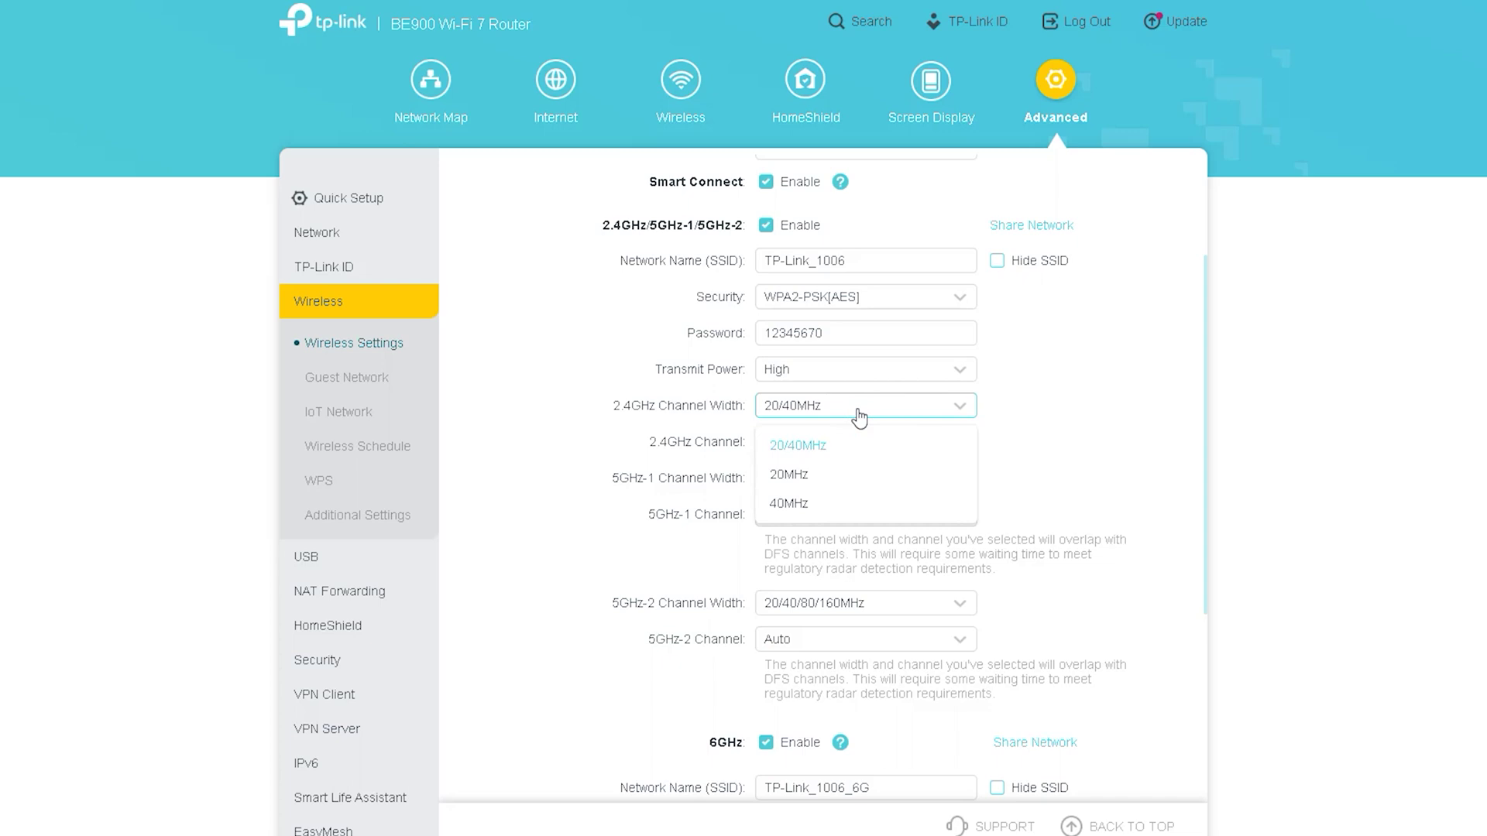
{"action": "left_click", "coordinate": [525, 462]}
{"action": "left_click", "coordinate": [857, 440]}
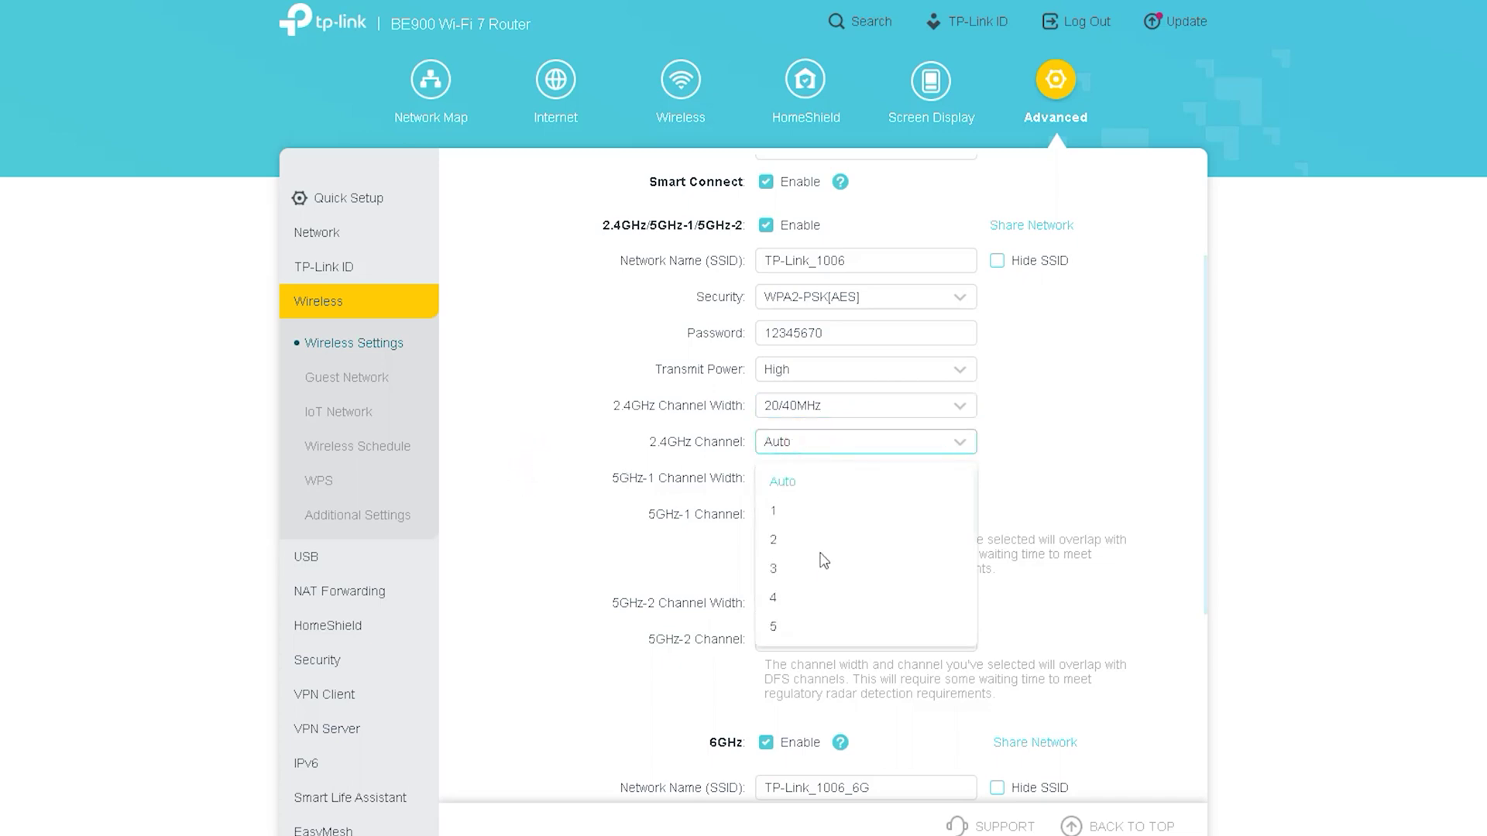
{"action": "left_click", "coordinate": [565, 586]}
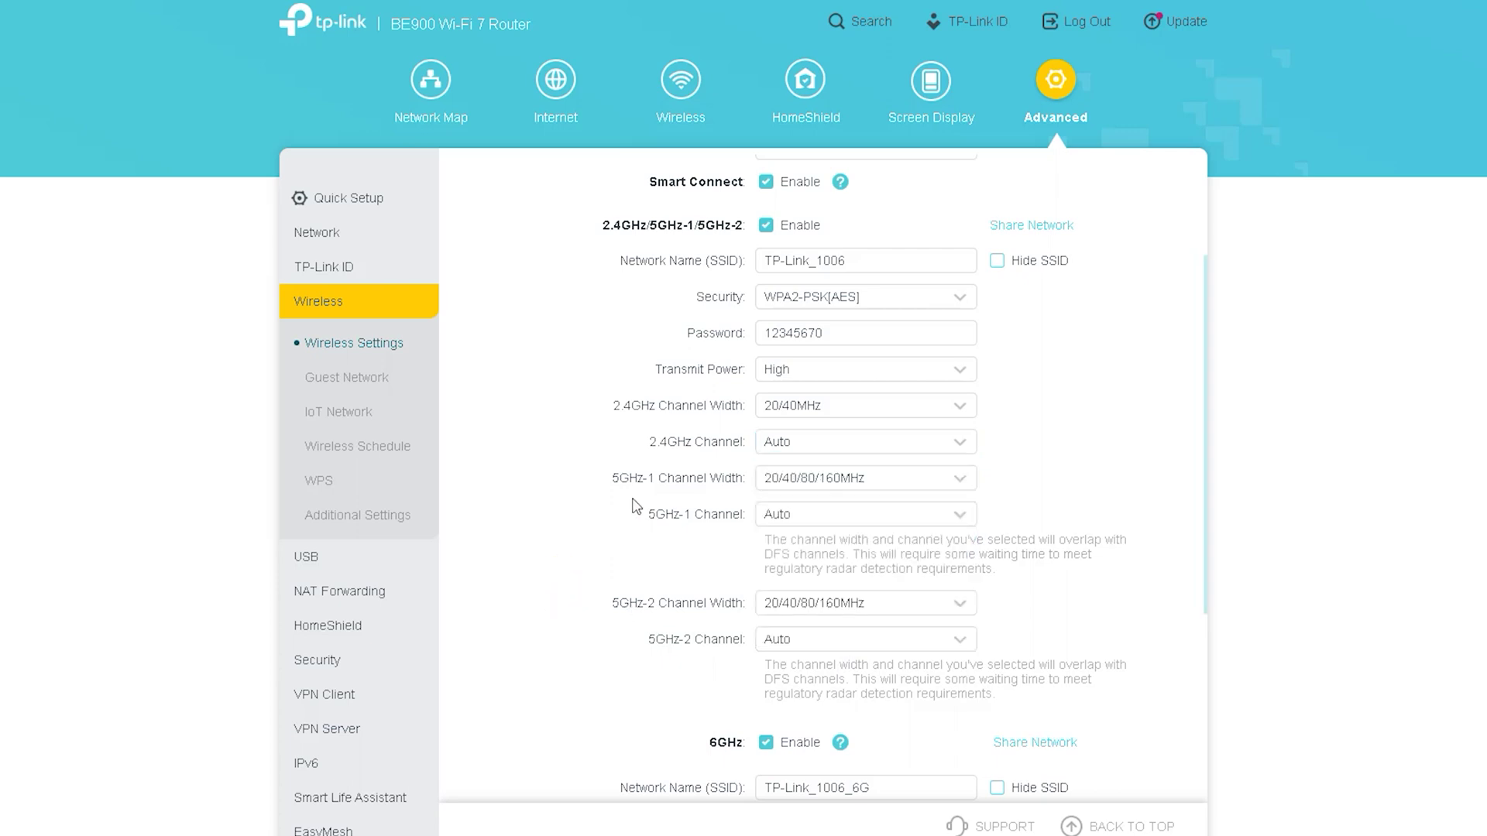
Step: Check the 5GHz-1 channel width and channel options, then examine the 6GHz network settings
{"action": "left_click", "coordinate": [839, 486]}
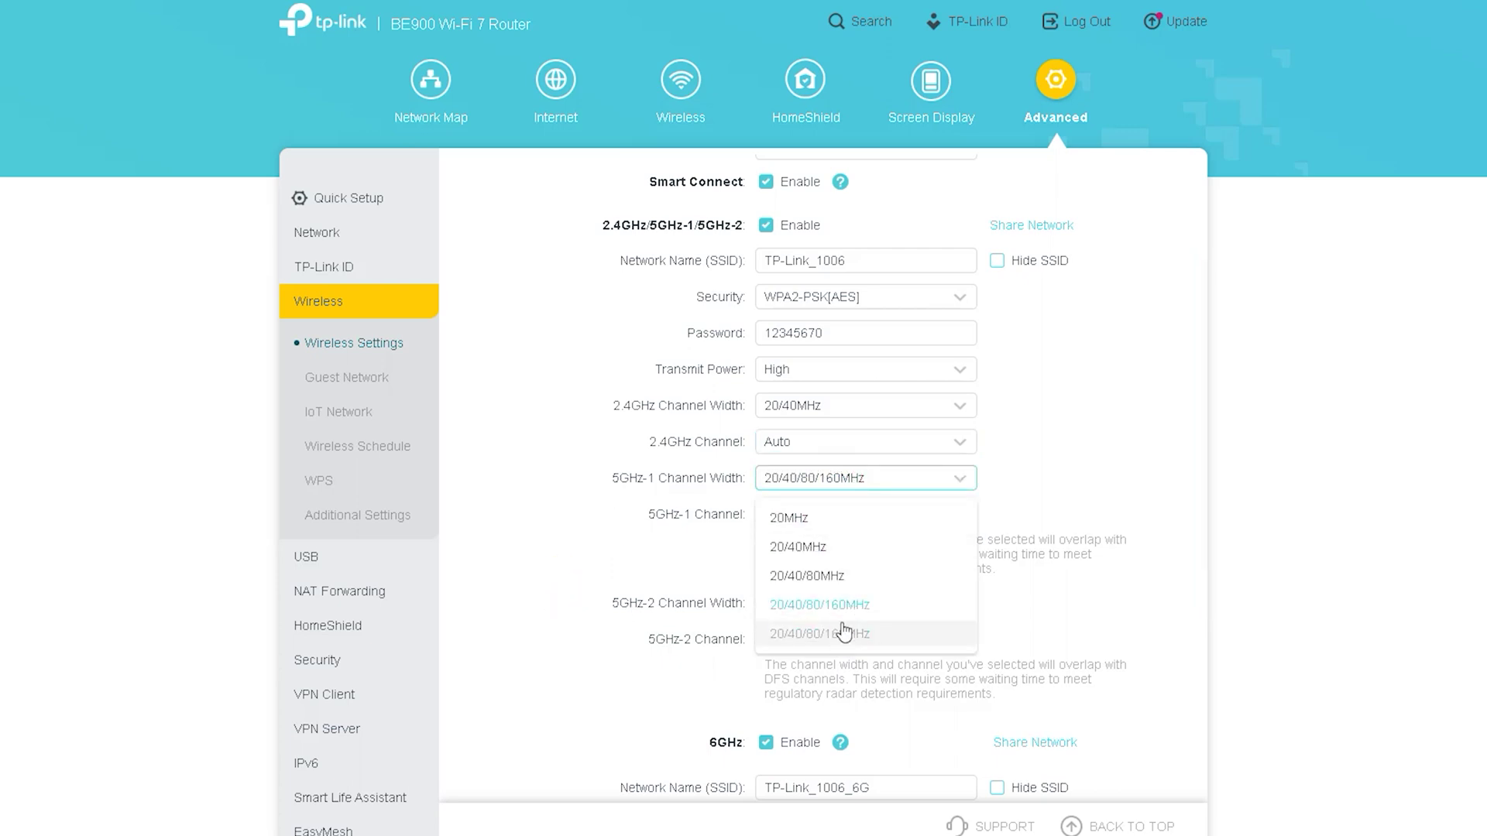
{"action": "left_click", "coordinate": [820, 604]}
{"action": "left_click", "coordinate": [839, 516]}
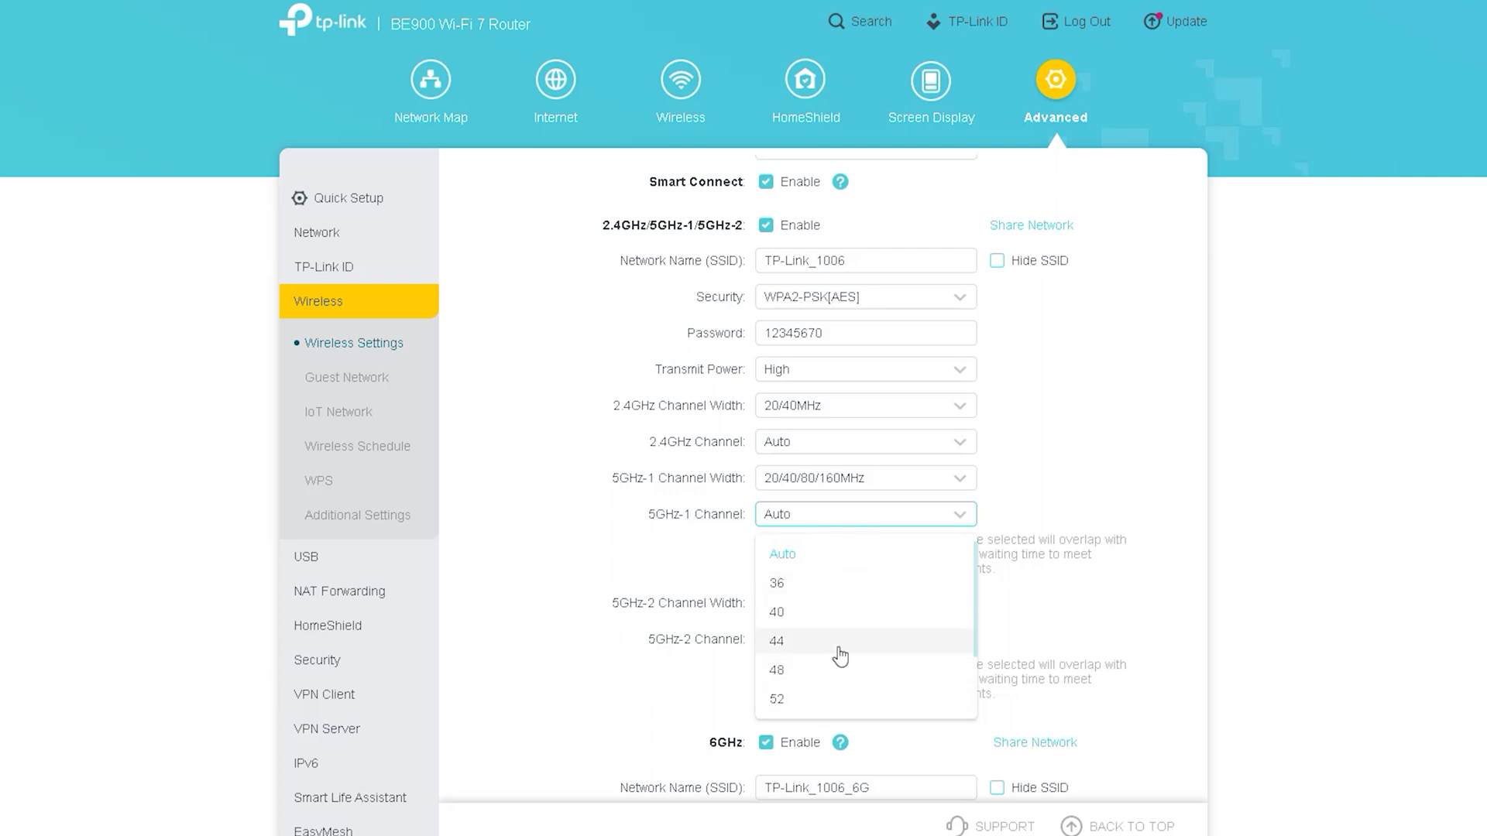
{"action": "left_click", "coordinate": [705, 597]}
{"action": "scroll", "coordinate": [572, 565], "scroll_direction": "down", "scroll_amount": 4}
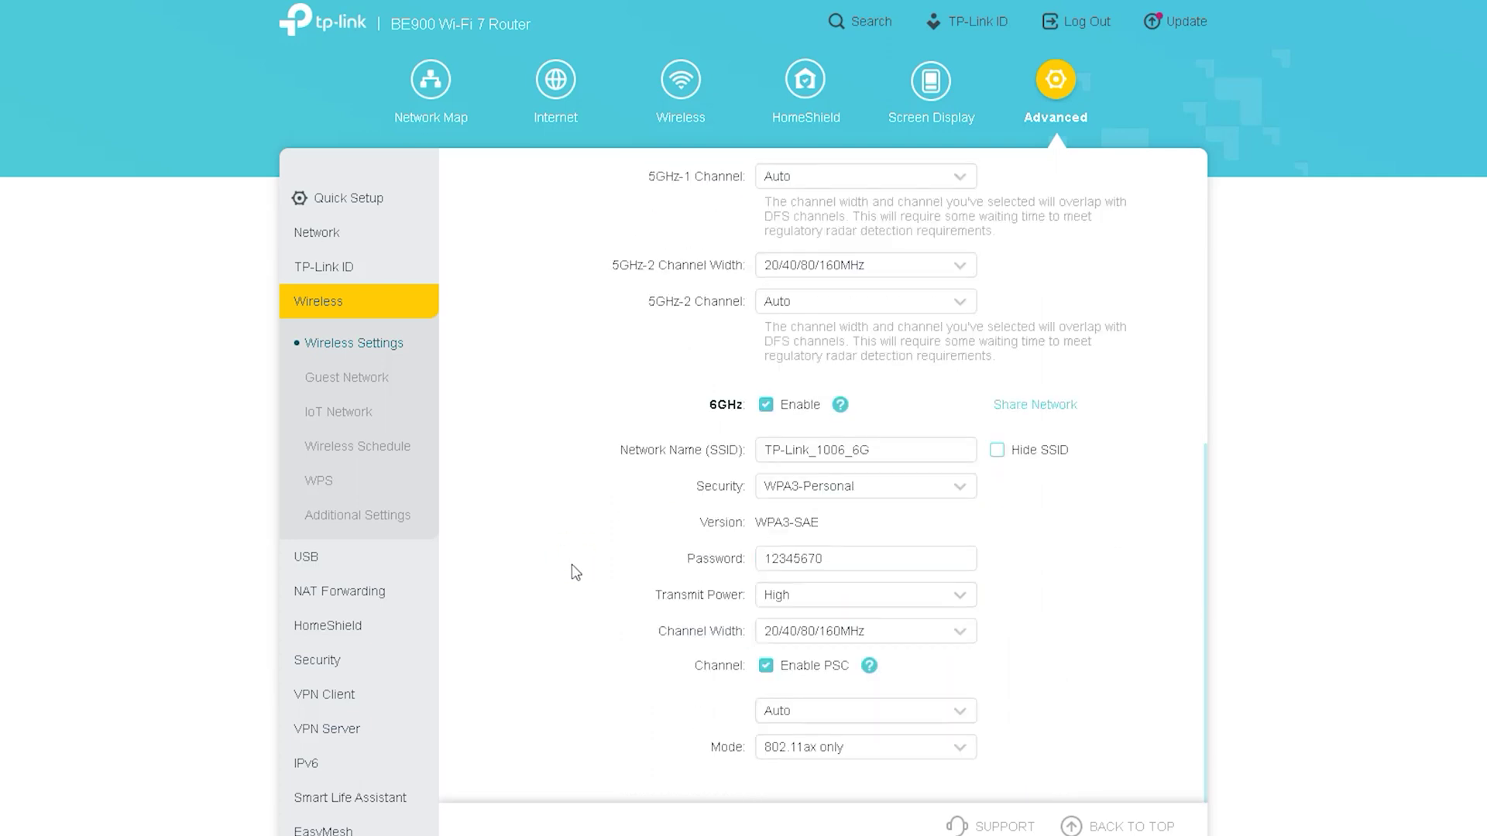
{"action": "left_click", "coordinate": [873, 461]}
Step: Review the guest network settings and enable the 6GHz, 5GHz-2 and 5GHz-1 guest networks
{"action": "left_click", "coordinate": [346, 377]}
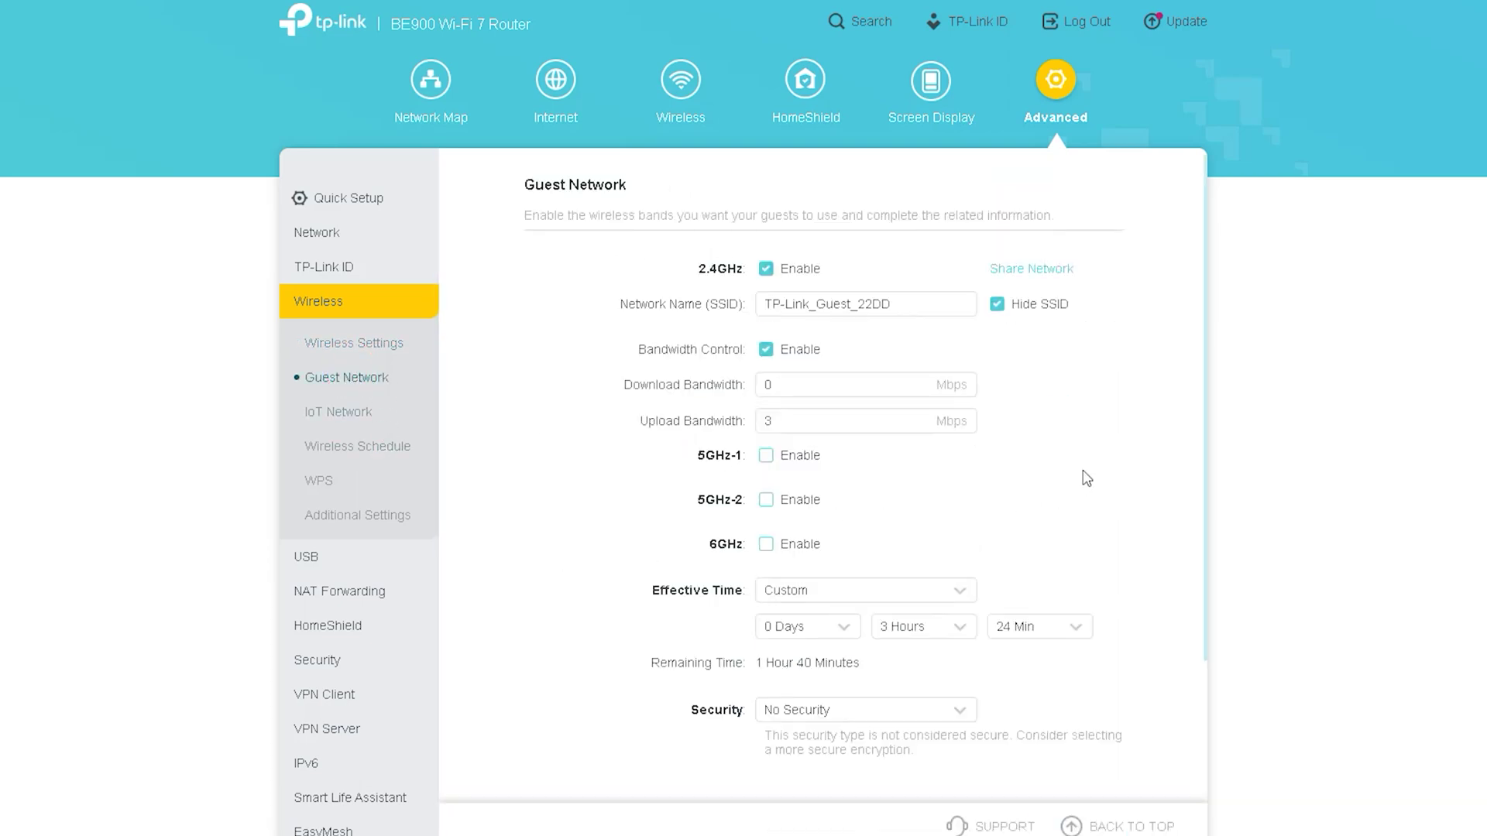
{"action": "scroll", "coordinate": [1127, 611], "scroll_direction": "down", "scroll_amount": 3}
{"action": "scroll", "coordinate": [1131, 614], "scroll_direction": "up", "scroll_amount": 3}
{"action": "left_click", "coordinate": [767, 543]}
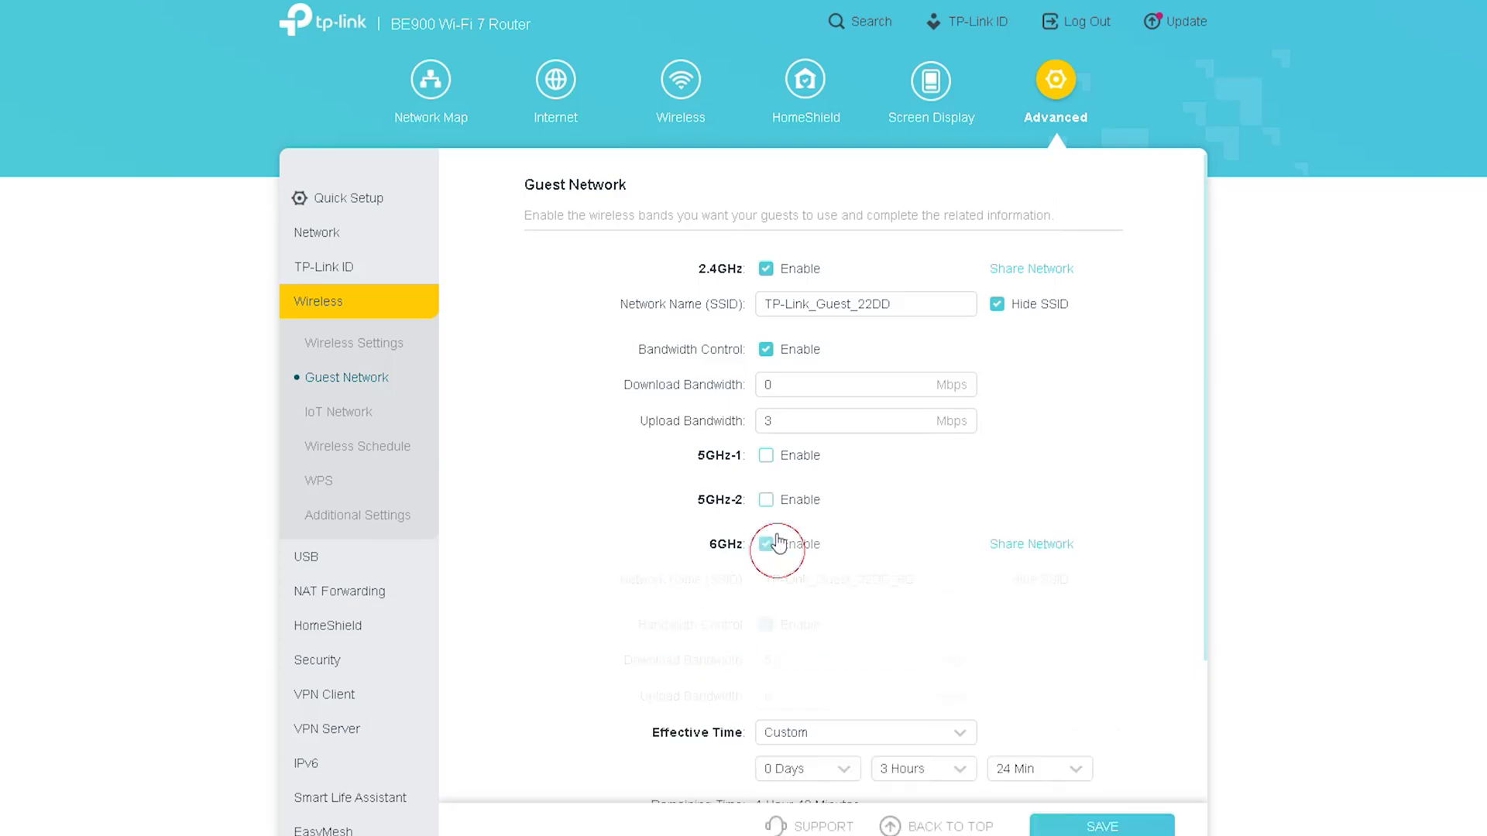
{"action": "left_click", "coordinate": [780, 503]}
{"action": "left_click", "coordinate": [790, 459]}
{"action": "scroll", "coordinate": [1084, 542], "scroll_direction": "down", "scroll_amount": 7}
Step: Examine the IoT network settings for each band, then the wireless schedule's off times
{"action": "left_click", "coordinate": [339, 411]}
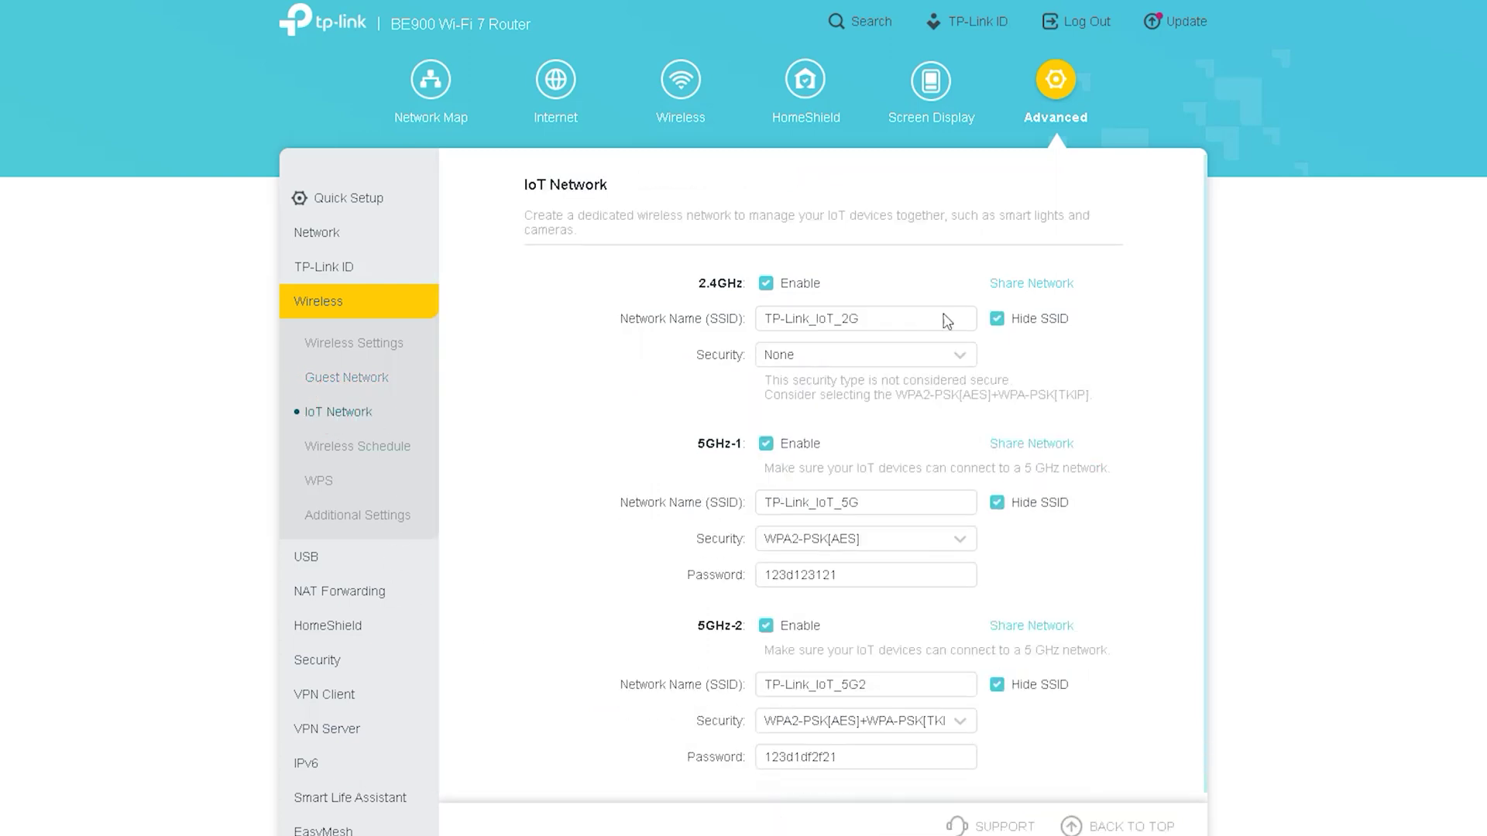
{"action": "left_click", "coordinate": [365, 448]}
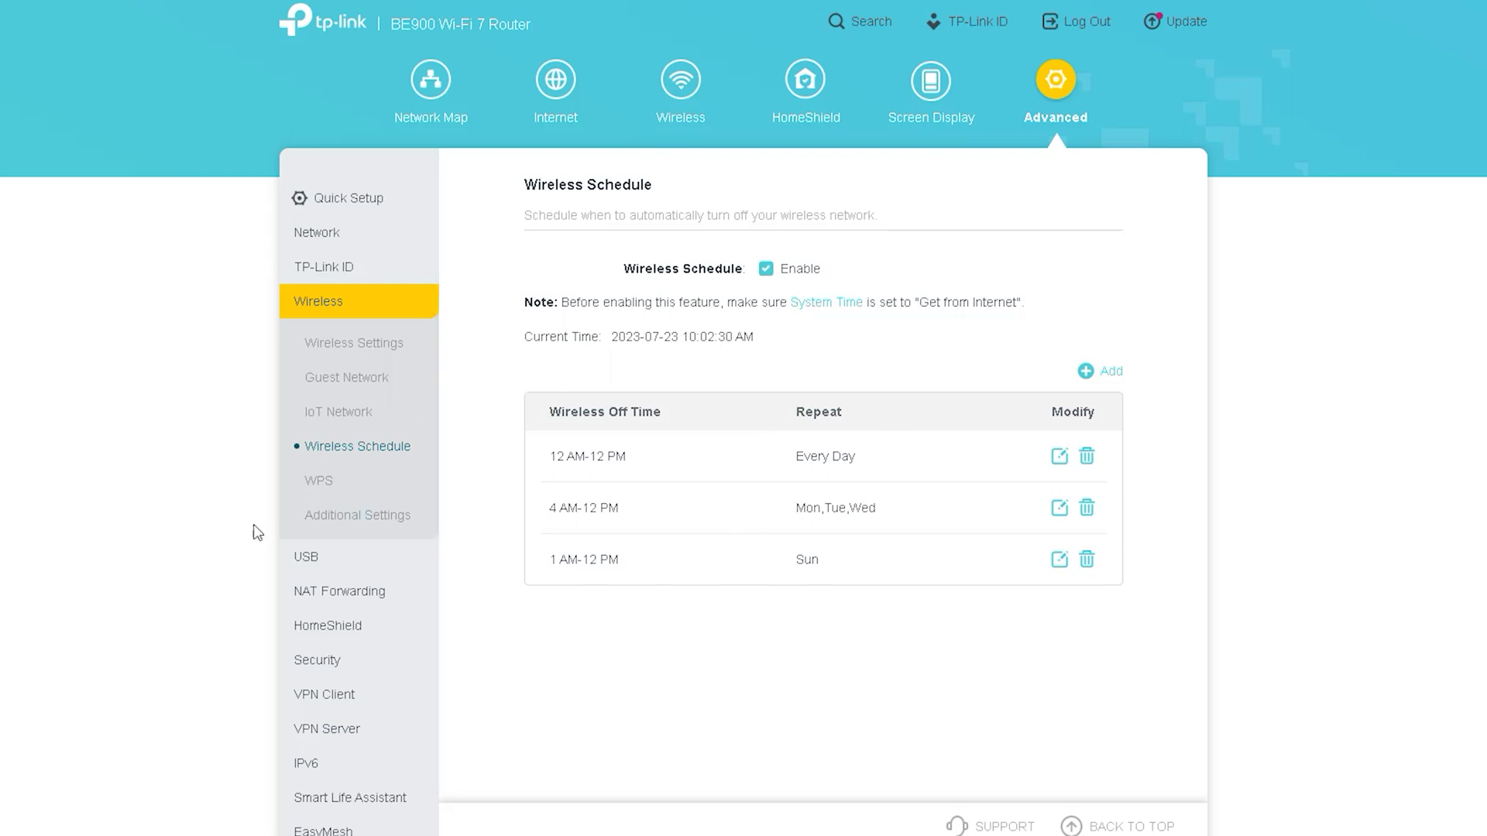
Step: Examine the WPS connection methods, then the additional wireless settings such as AP Isolation and Beacon Interval
{"action": "left_click", "coordinate": [318, 480]}
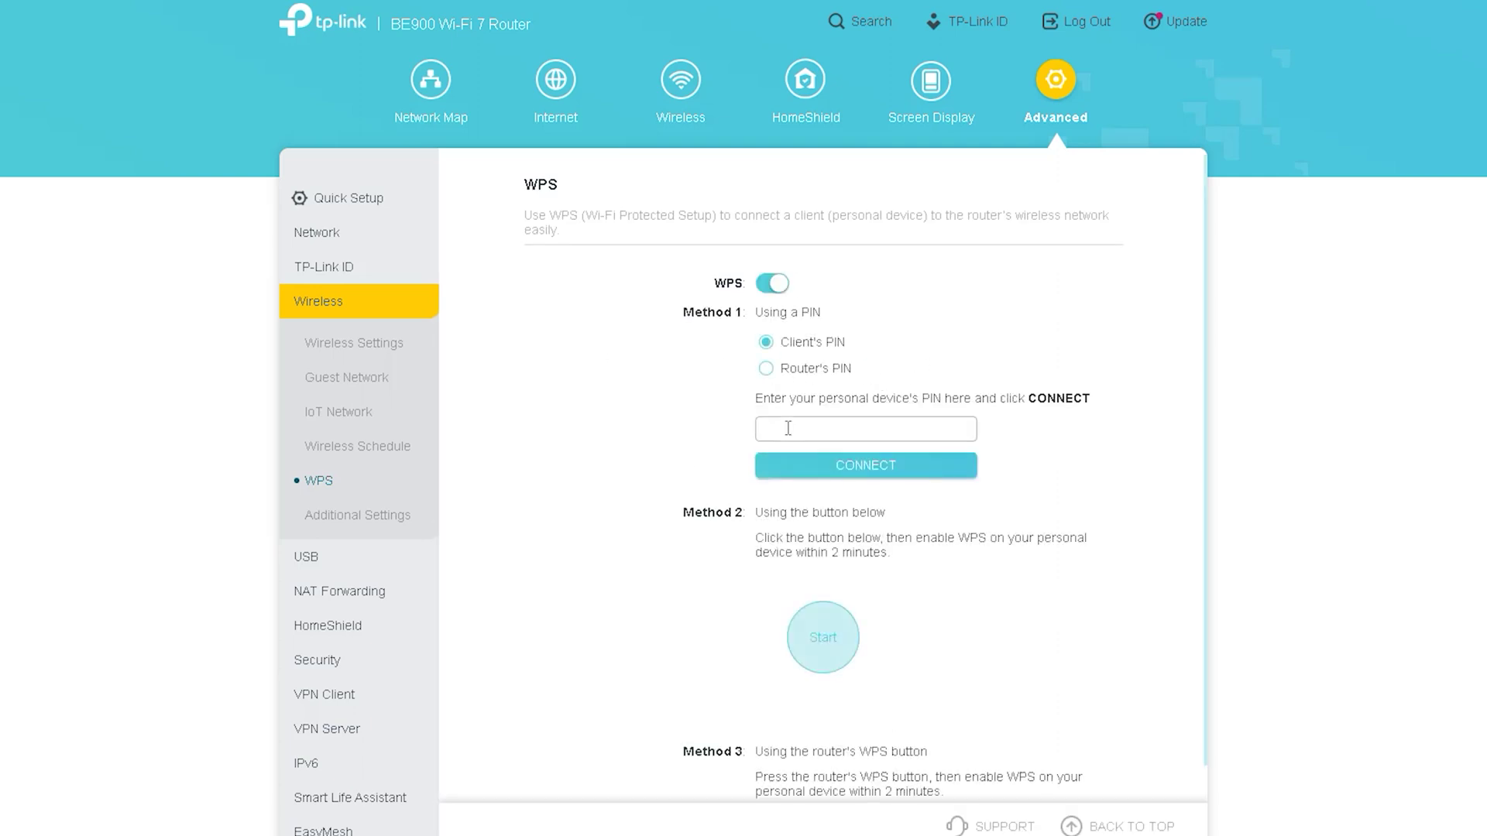
{"action": "scroll", "coordinate": [604, 537], "scroll_direction": "down", "scroll_amount": 1}
{"action": "scroll", "coordinate": [624, 546], "scroll_direction": "up", "scroll_amount": 1}
{"action": "left_click", "coordinate": [356, 516]}
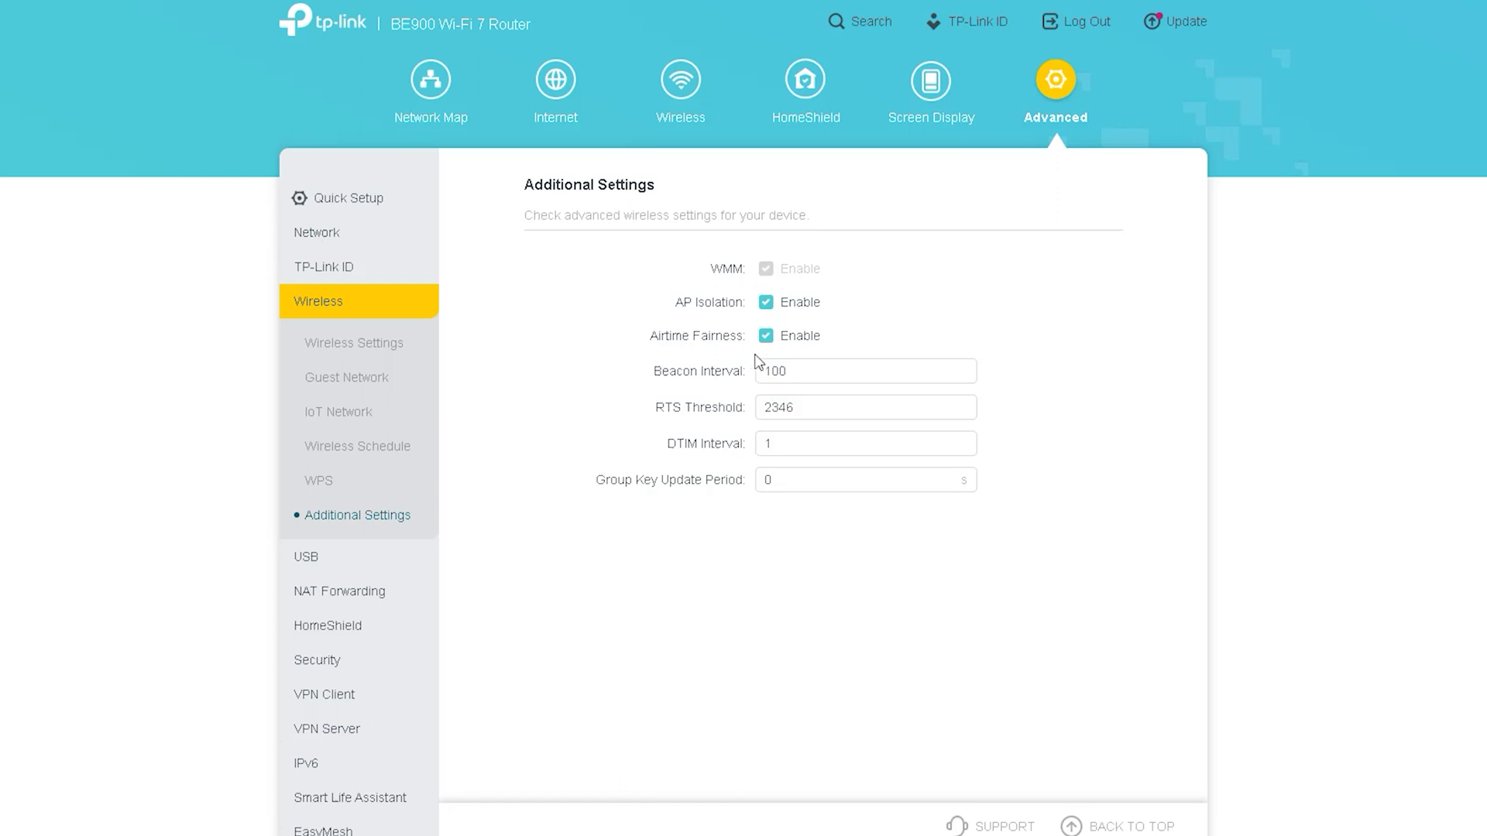
Step: Open the USB storage device settings and examine the storage status and access methods
{"action": "scroll", "coordinate": [399, 608], "scroll_direction": "down", "scroll_amount": 1}
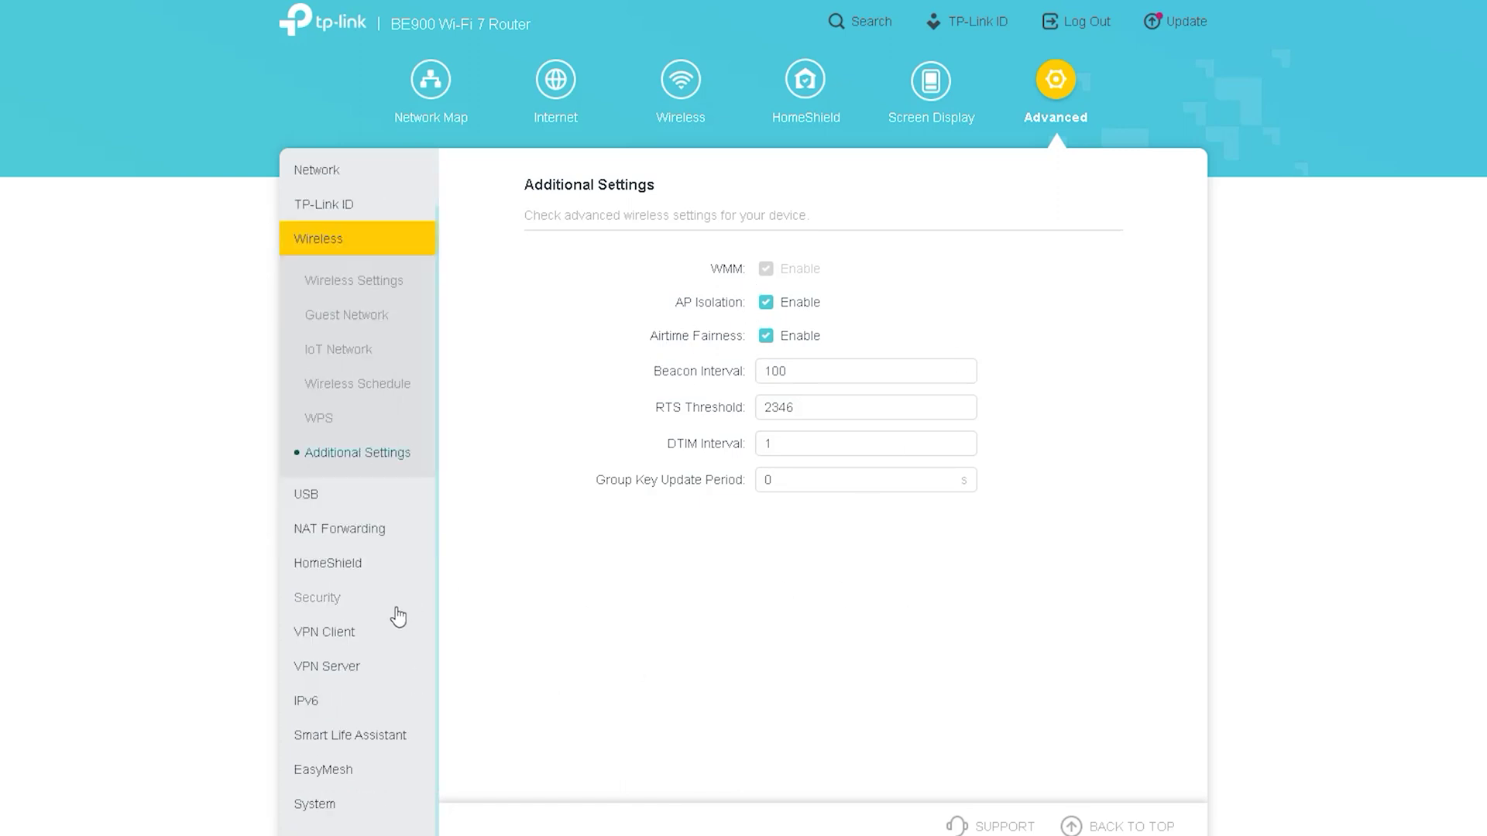
{"action": "left_click", "coordinate": [320, 496]}
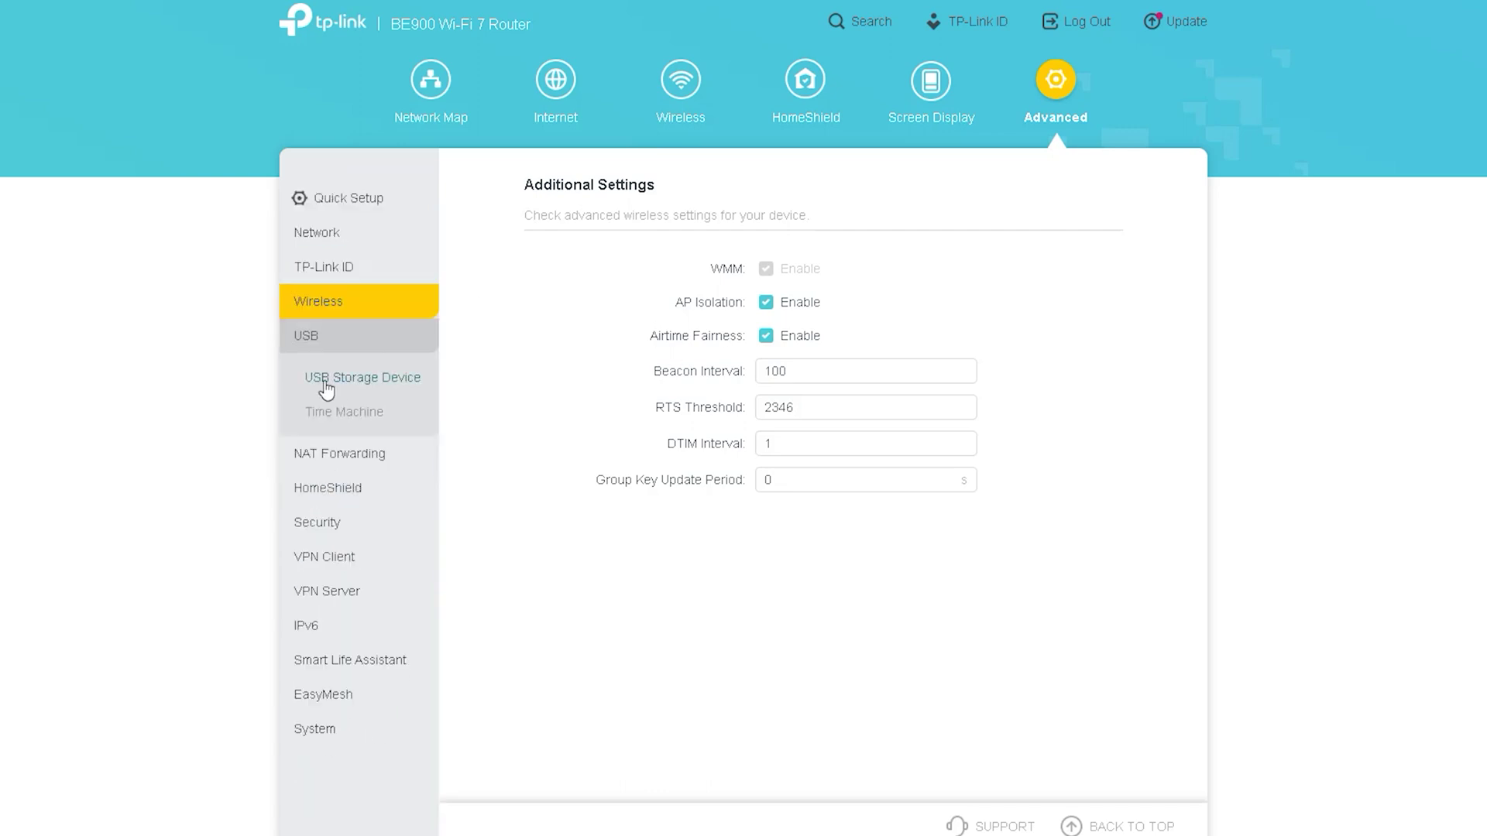
{"action": "left_click", "coordinate": [327, 383]}
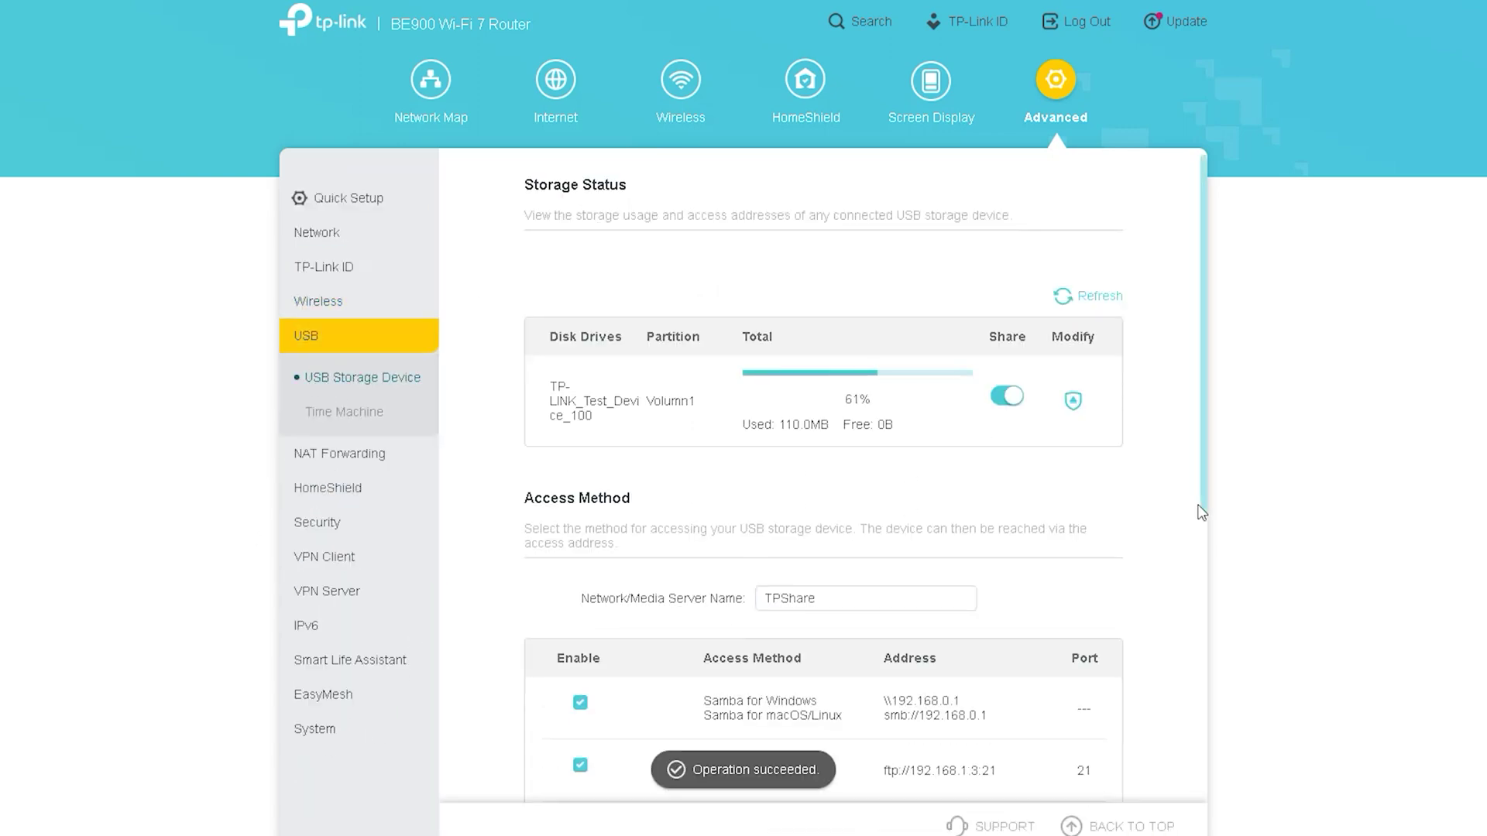
{"action": "scroll", "coordinate": [1161, 512], "scroll_direction": "down", "scroll_amount": 3}
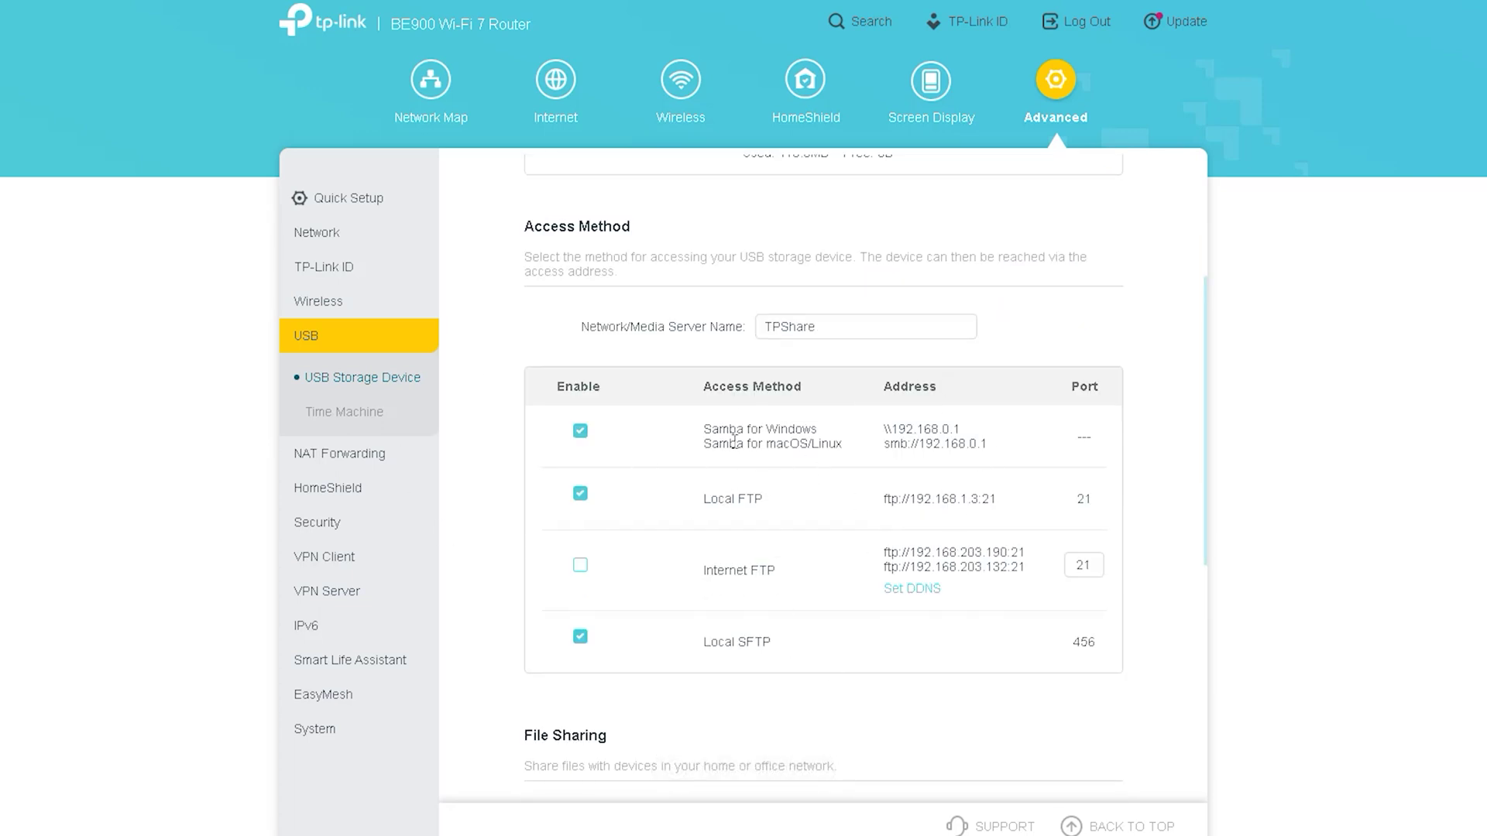
Step: Examine the USB storage access methods: Samba for Windows and macOS/Linux, Local FTP, Internet FTP and Local SFTP
{"action": "left_click_drag", "start_coordinate": [701, 429], "coordinate": [831, 435]}
{"action": "left_click_drag", "start_coordinate": [704, 444], "coordinate": [858, 451]}
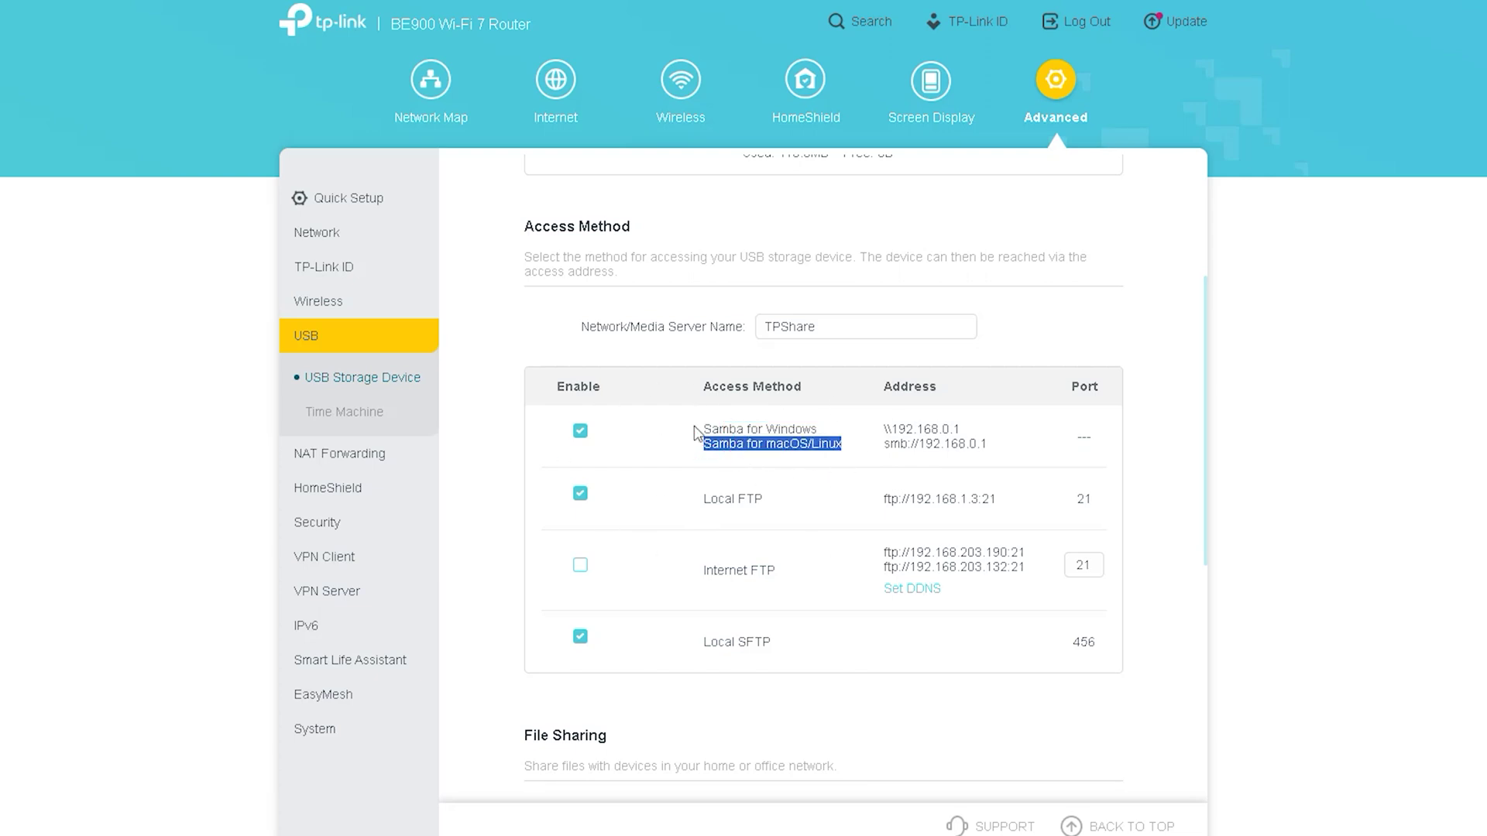
{"action": "left_click_drag", "start_coordinate": [702, 500], "coordinate": [803, 511]}
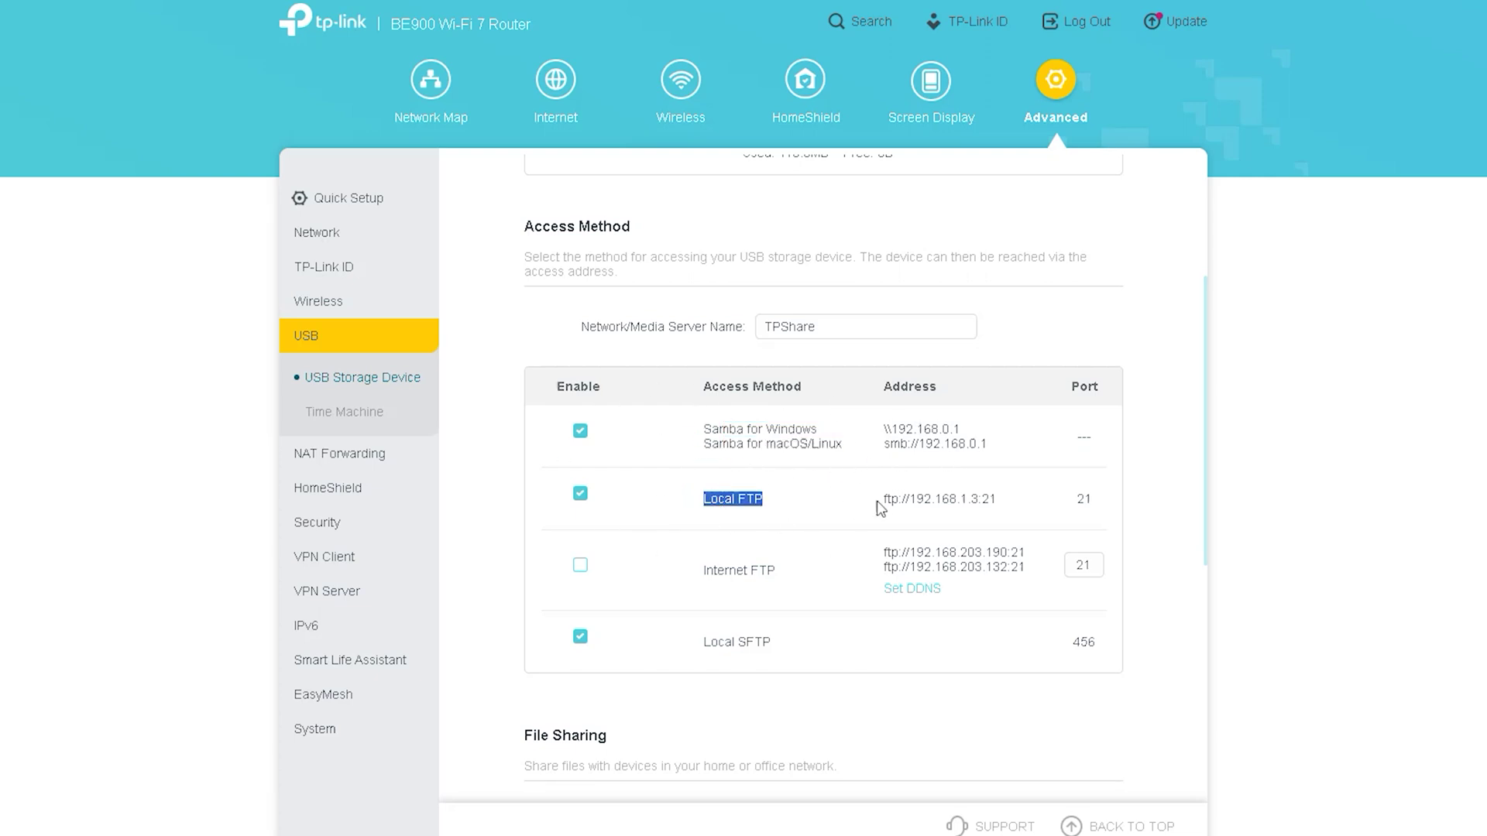
{"action": "left_click_drag", "start_coordinate": [998, 499], "coordinate": [884, 507]}
{"action": "left_click_drag", "start_coordinate": [705, 589], "coordinate": [869, 554]}
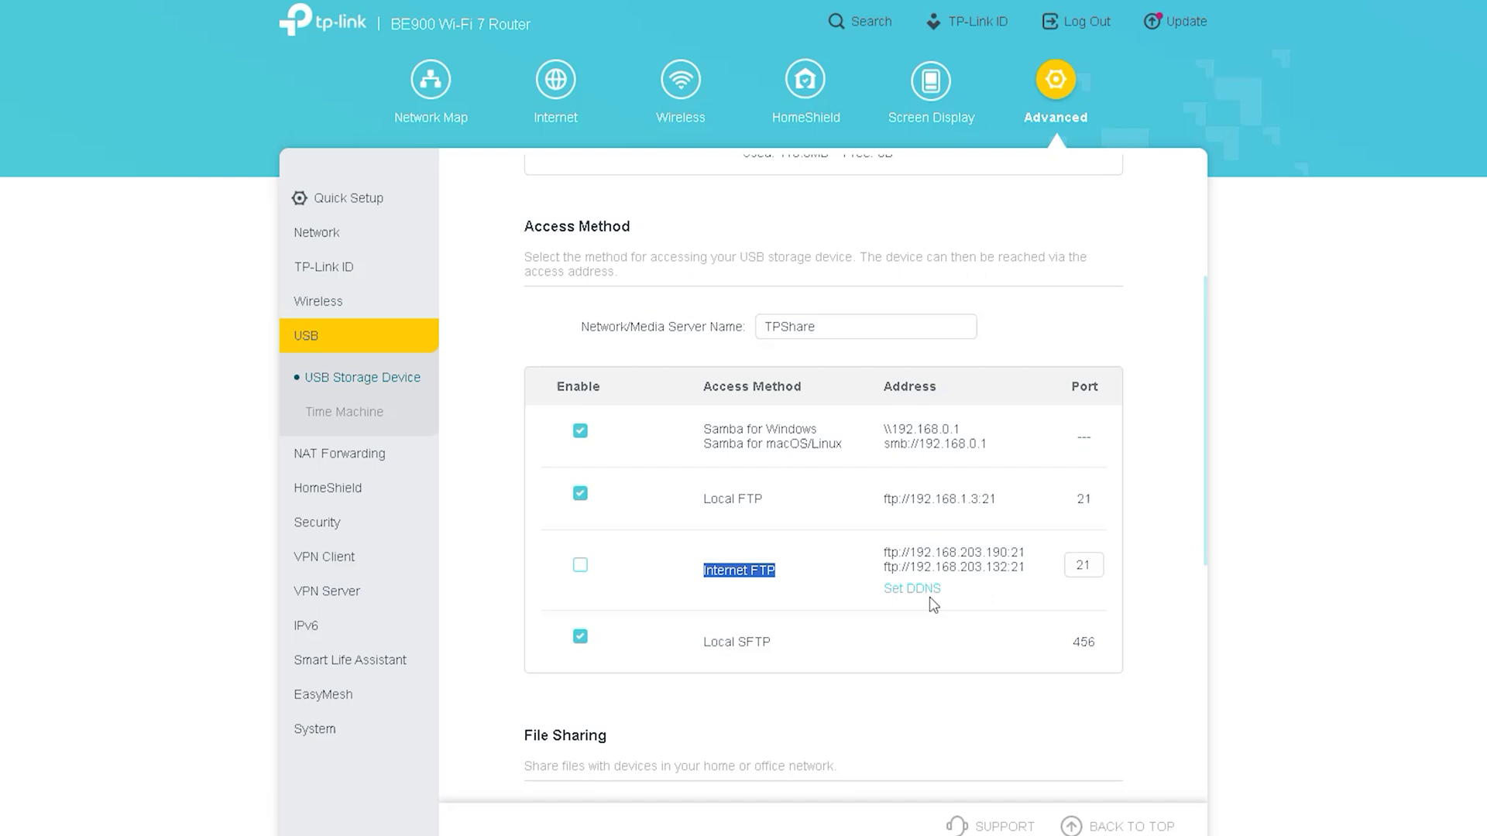
{"action": "left_click_drag", "start_coordinate": [703, 643], "coordinate": [806, 653]}
{"action": "left_click", "coordinate": [753, 391]}
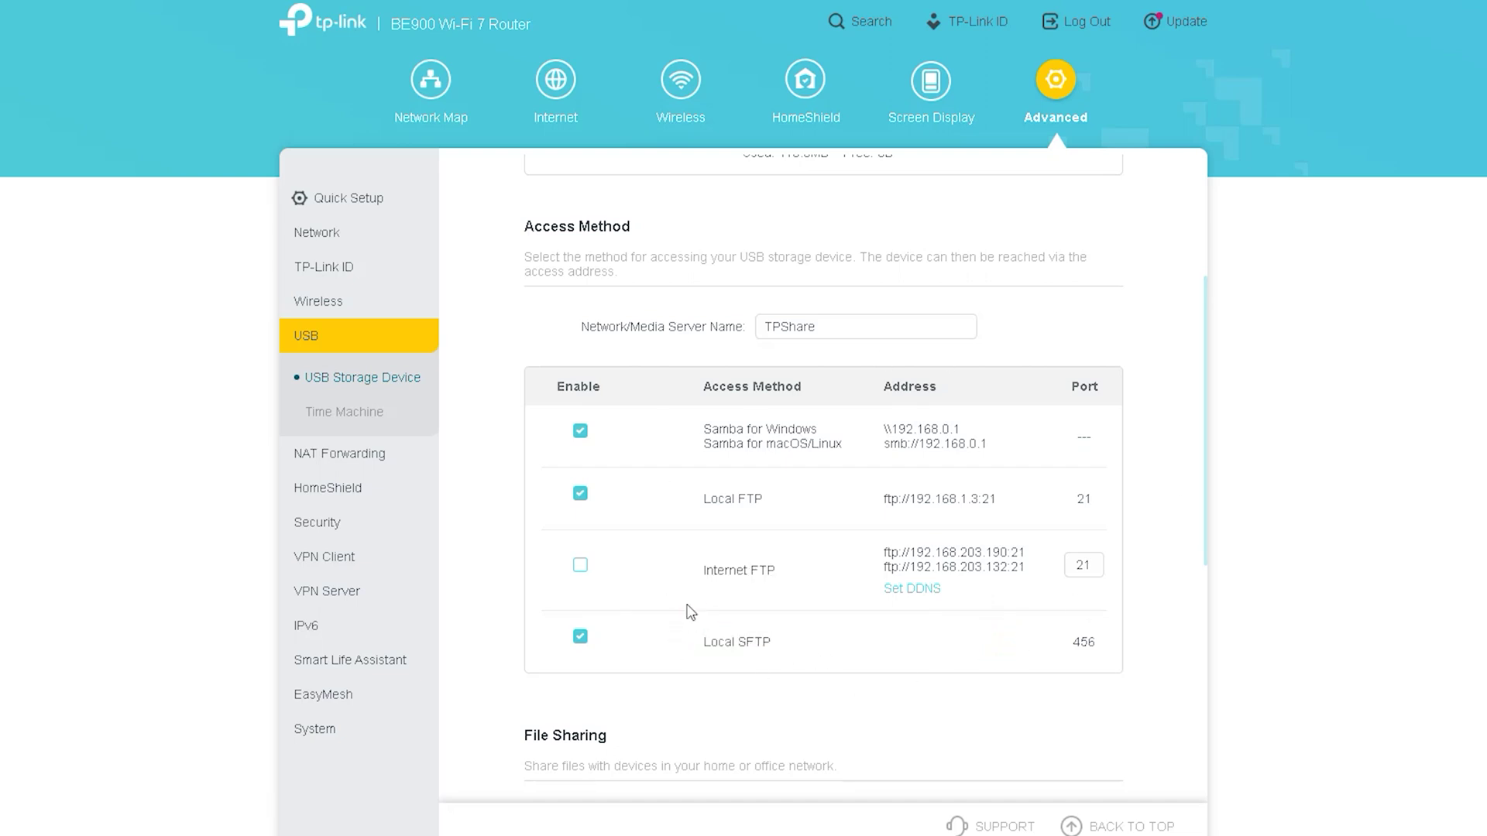
Step: Examine the USB file sharing, secure sharing and media sharing settings
{"action": "scroll", "coordinate": [691, 612], "scroll_direction": "down", "scroll_amount": 5}
{"action": "scroll", "coordinate": [1066, 596], "scroll_direction": "down", "scroll_amount": 2}
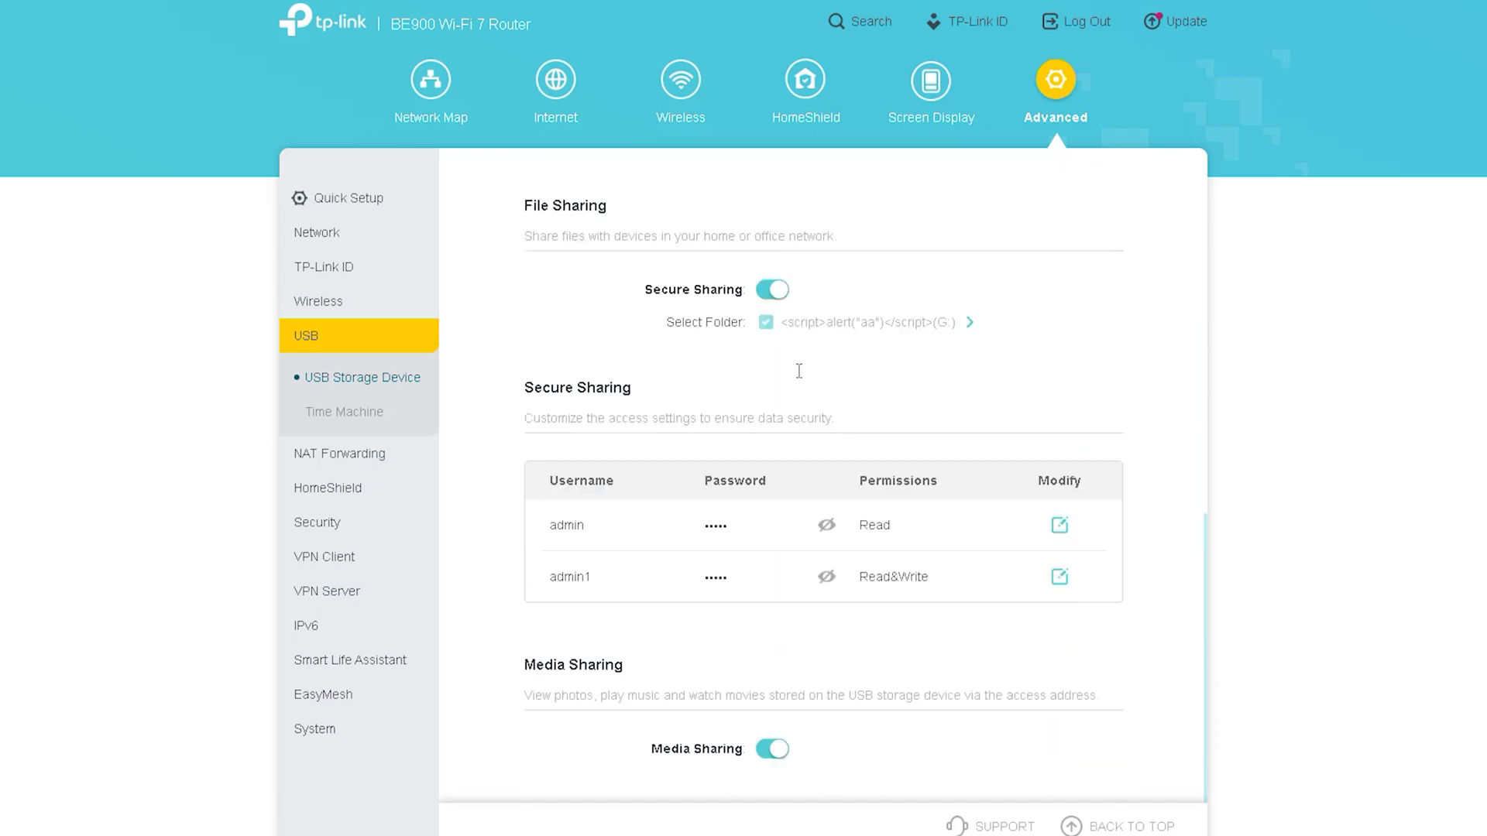
{"action": "triple_click", "coordinate": [544, 399]}
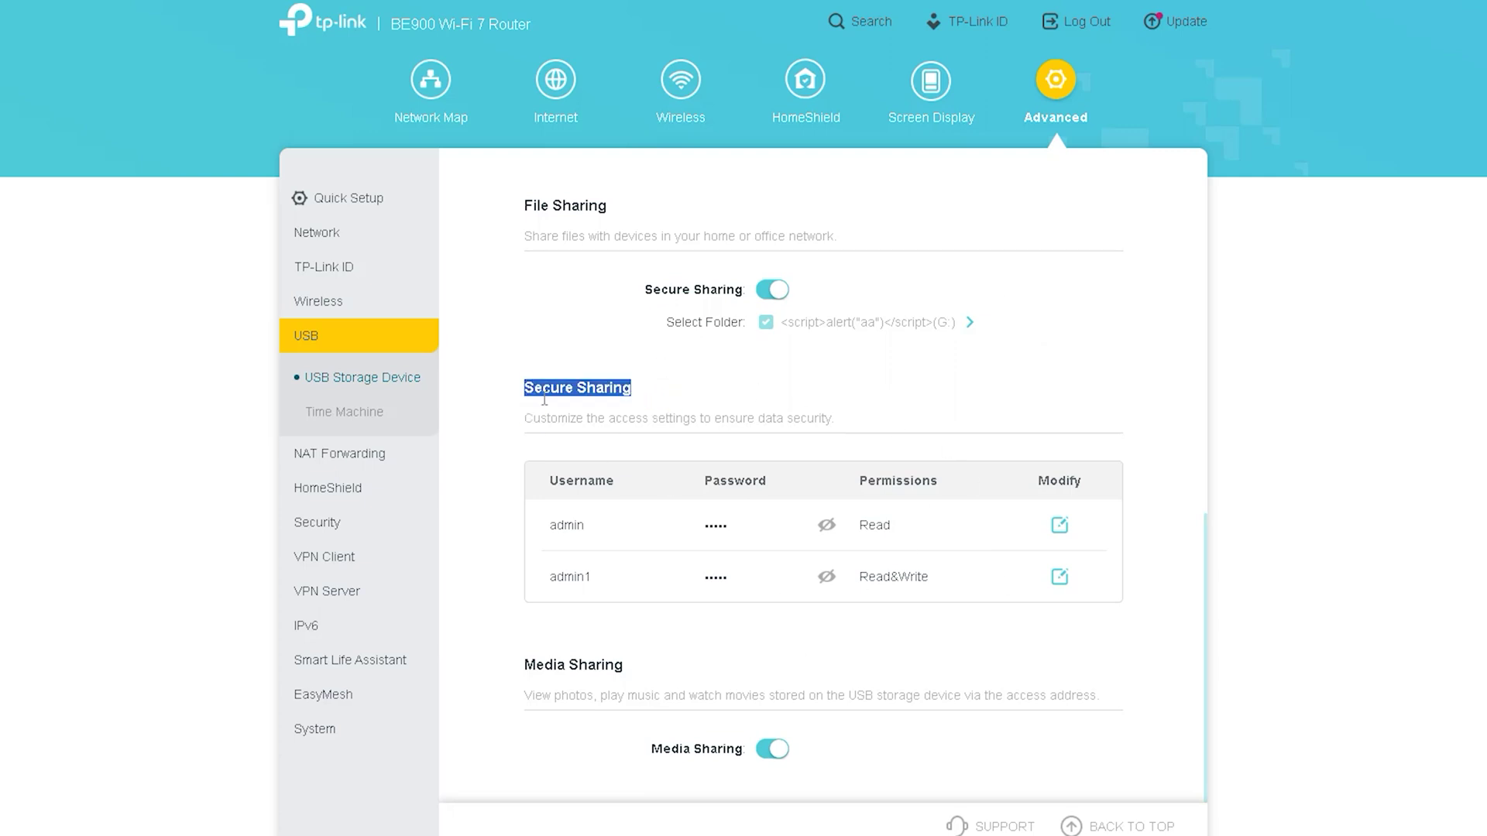
Step: Open the Time Machine settings and examine the backup options, usage instructions and notes
{"action": "left_click", "coordinate": [372, 411]}
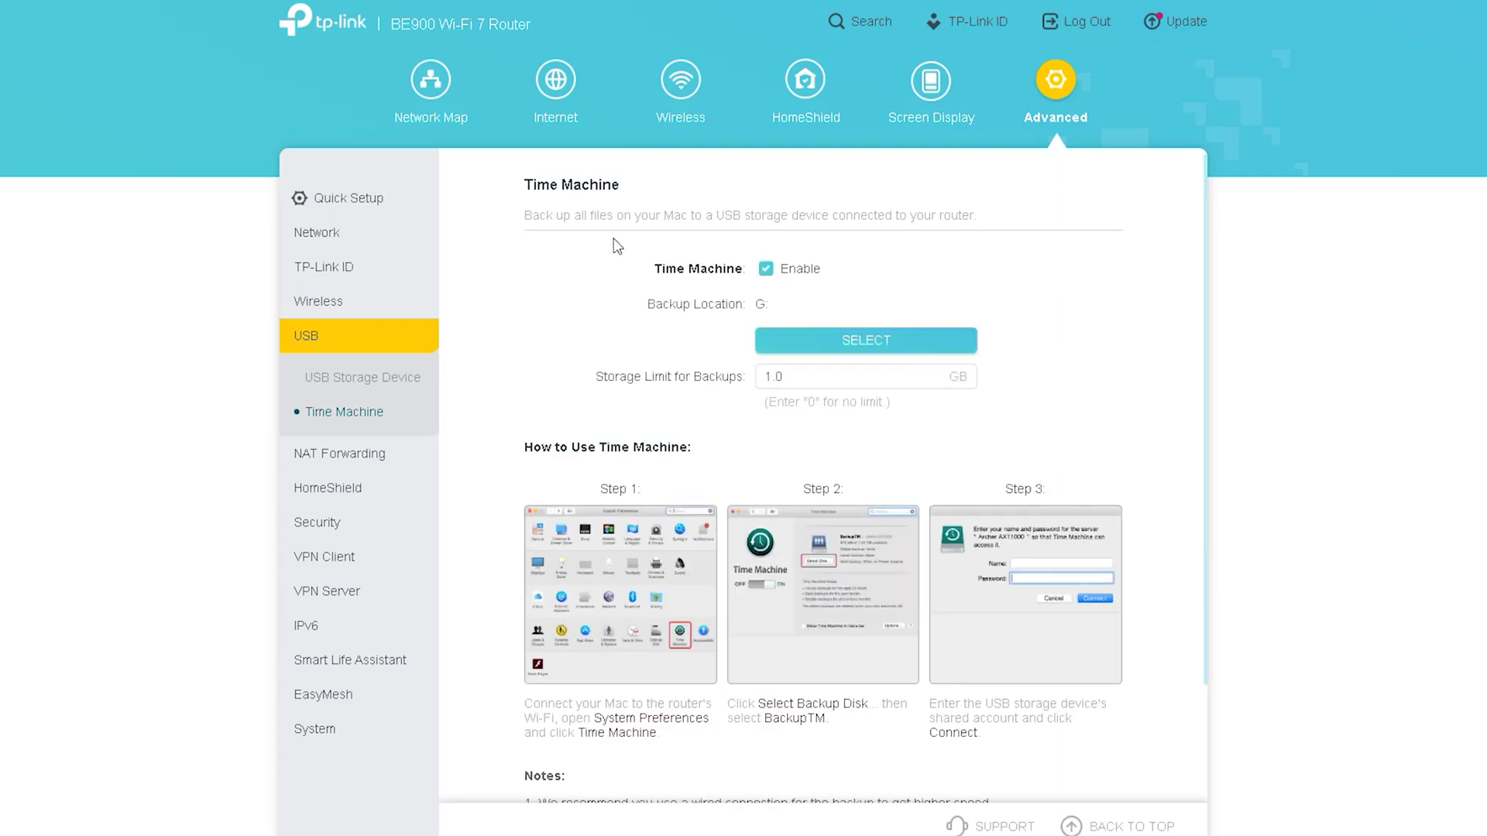
{"action": "scroll", "coordinate": [732, 569], "scroll_direction": "down", "scroll_amount": 2}
{"action": "scroll", "coordinate": [733, 569], "scroll_direction": "up", "scroll_amount": 2}
{"action": "scroll", "coordinate": [596, 712], "scroll_direction": "down", "scroll_amount": 2}
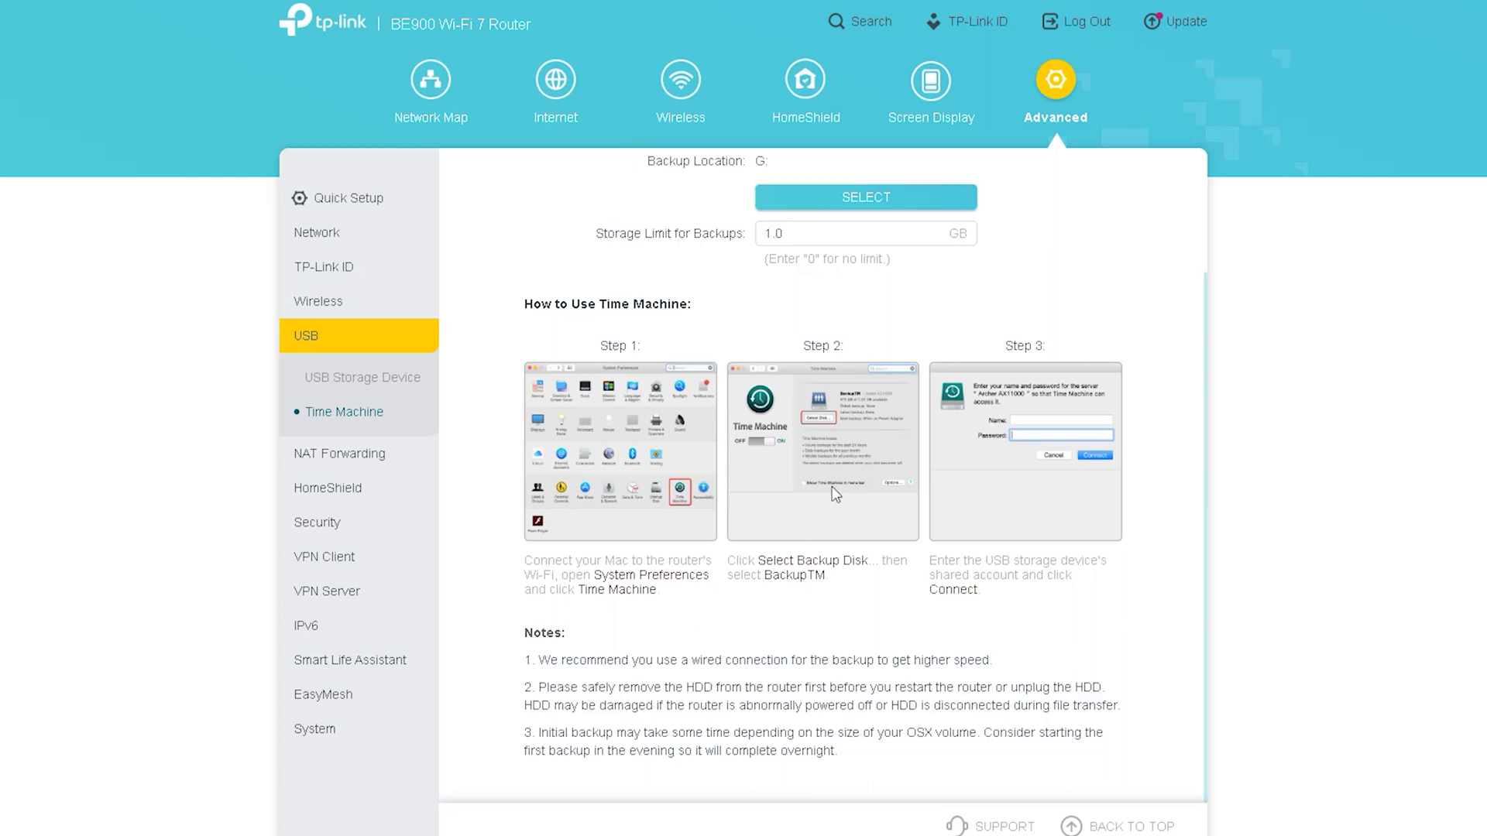
Step: Review the NAT forwarding settings: port forwarding, port triggering, UPnP and DMZ
{"action": "left_click", "coordinate": [338, 454]}
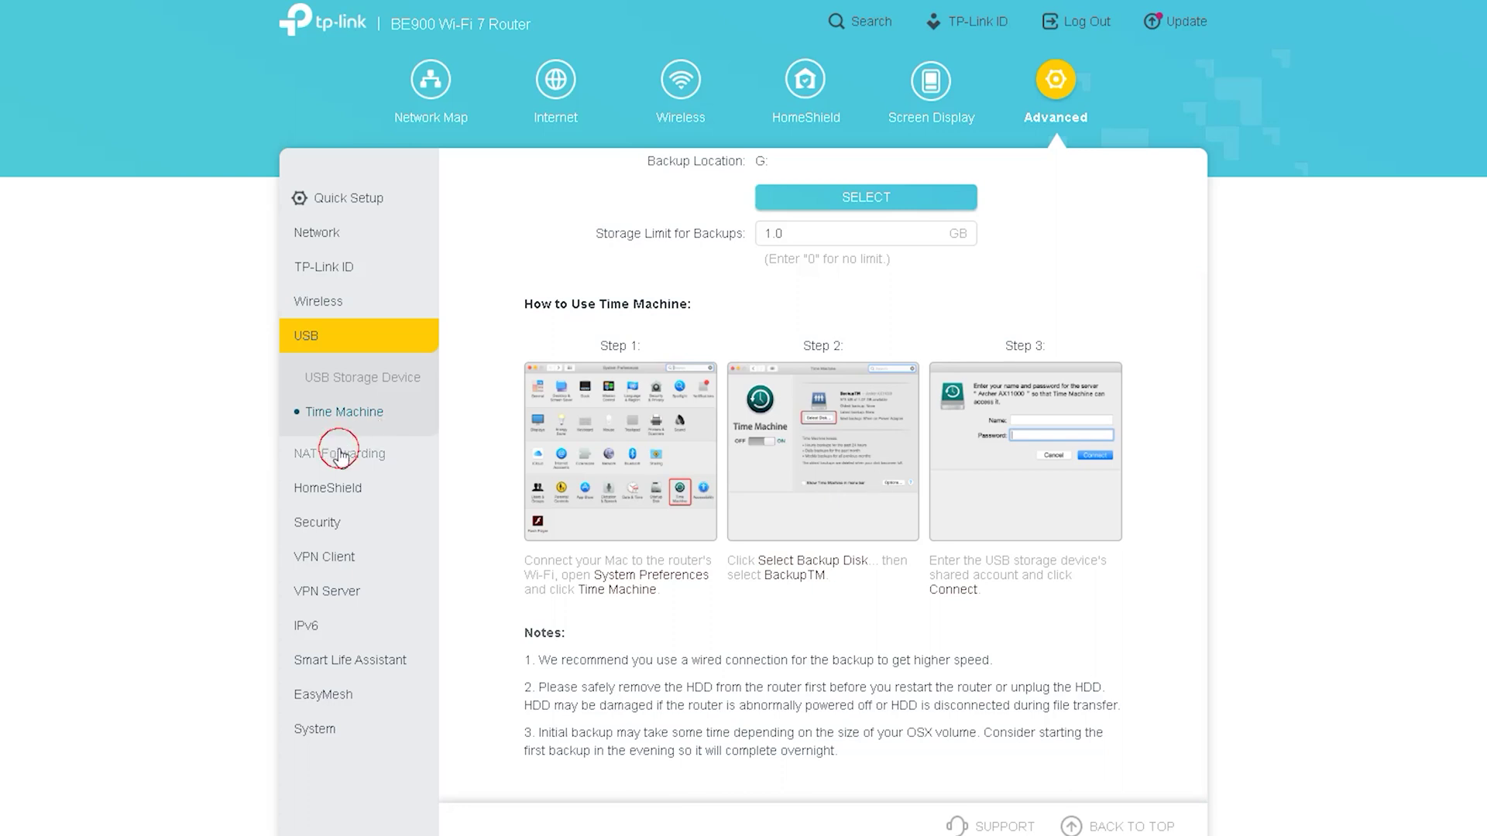
{"action": "left_click", "coordinate": [363, 411]}
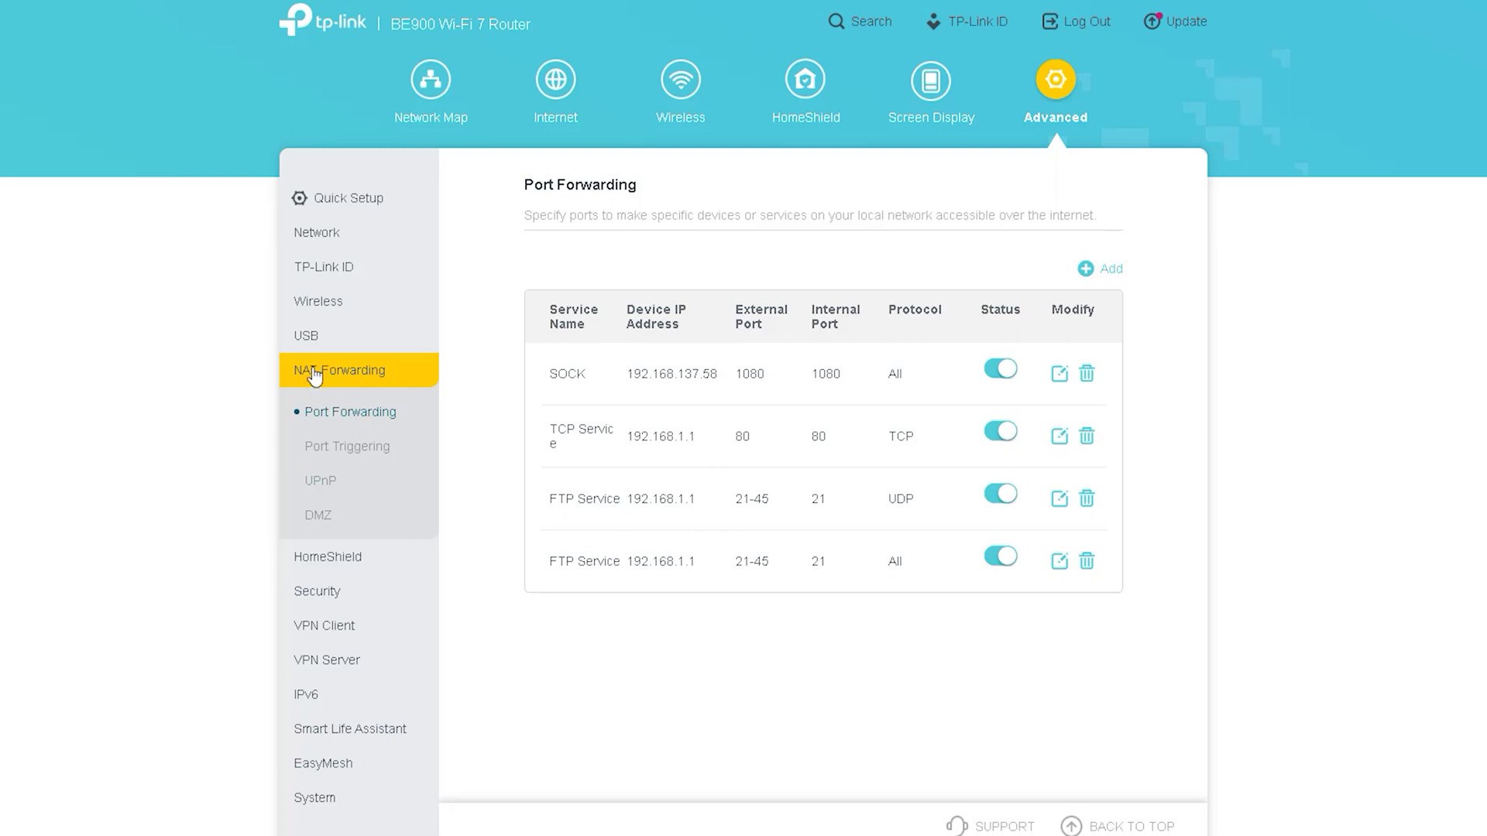
{"action": "left_click", "coordinate": [355, 448]}
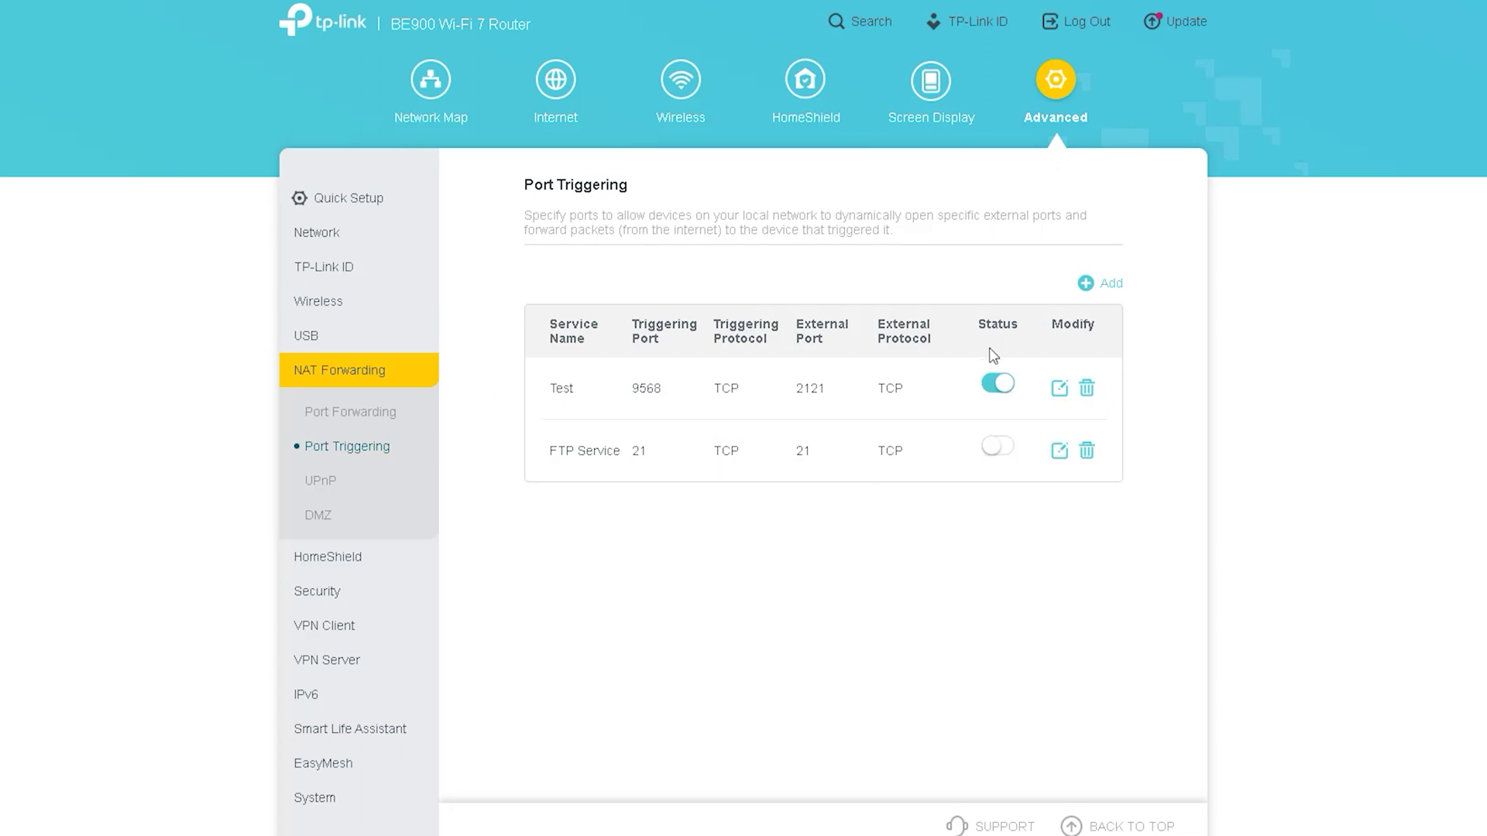
{"action": "left_click", "coordinate": [318, 482]}
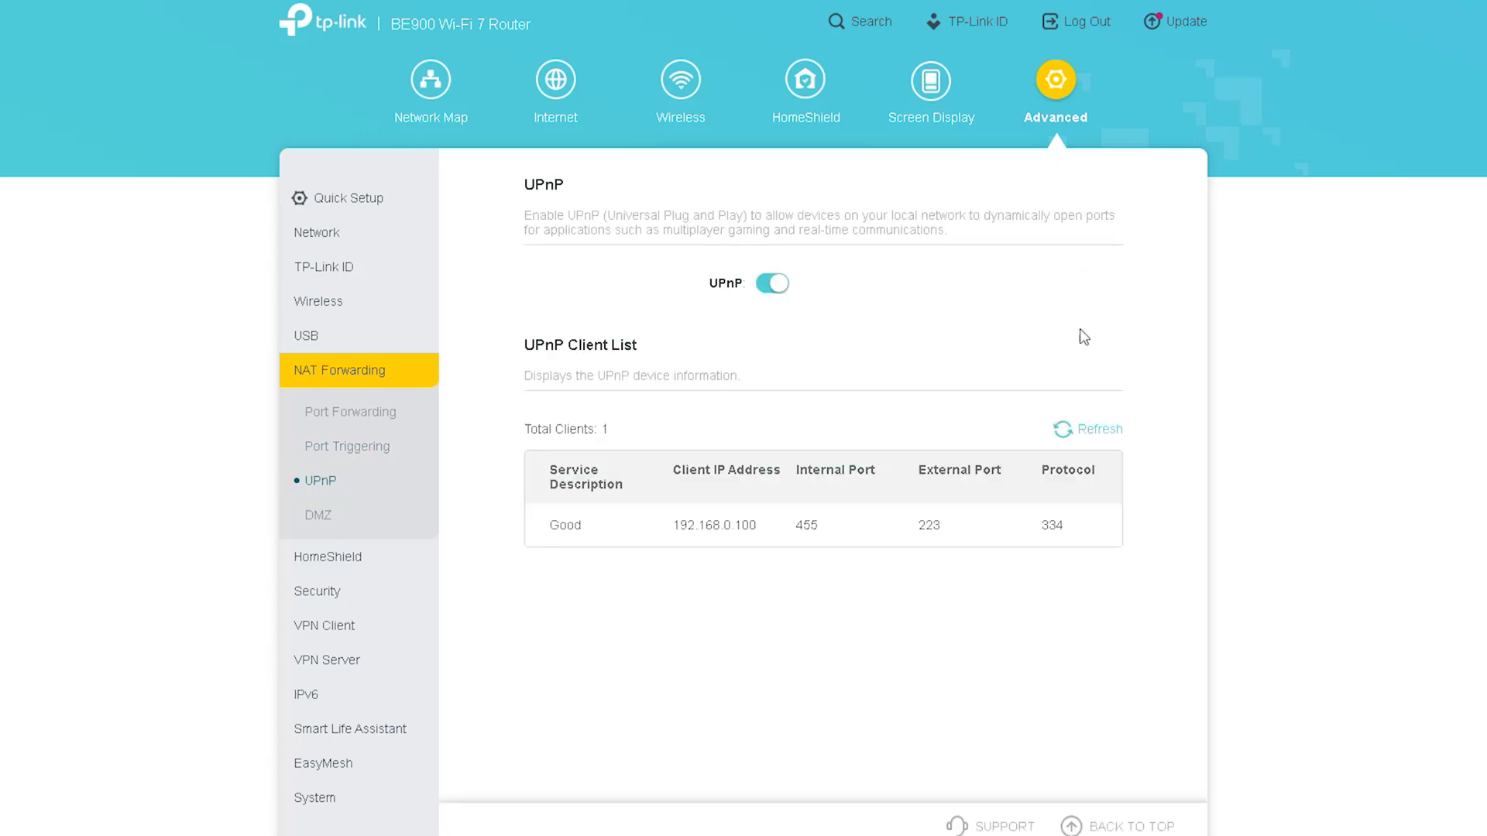
{"action": "left_click", "coordinate": [318, 515]}
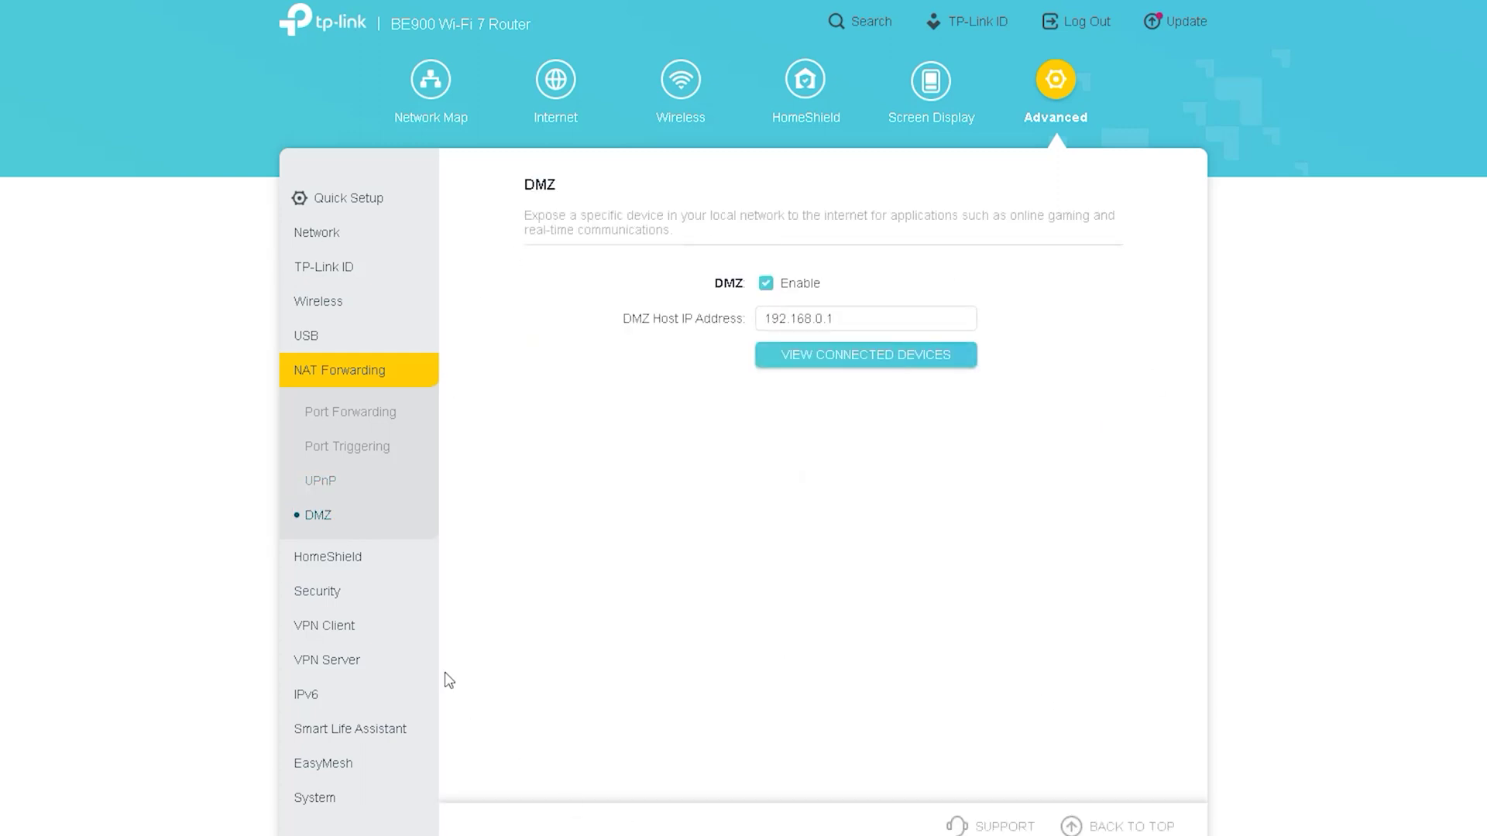
Step: Review the HomeShield pages: Network Check, Parental Controls, QoS with its device priority list, and More Features
{"action": "left_click", "coordinate": [333, 560]}
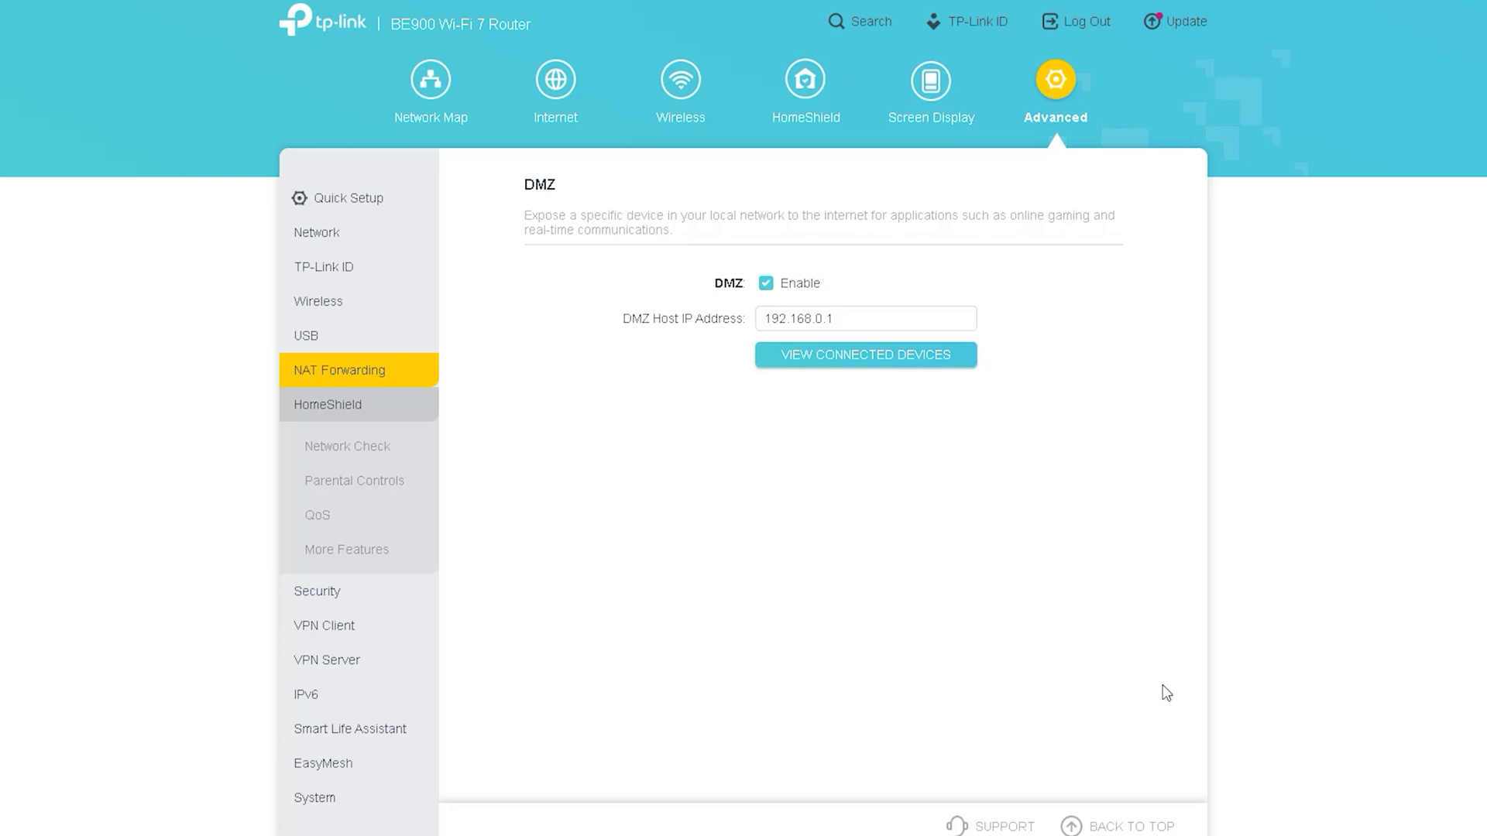
{"action": "left_click", "coordinate": [343, 447]}
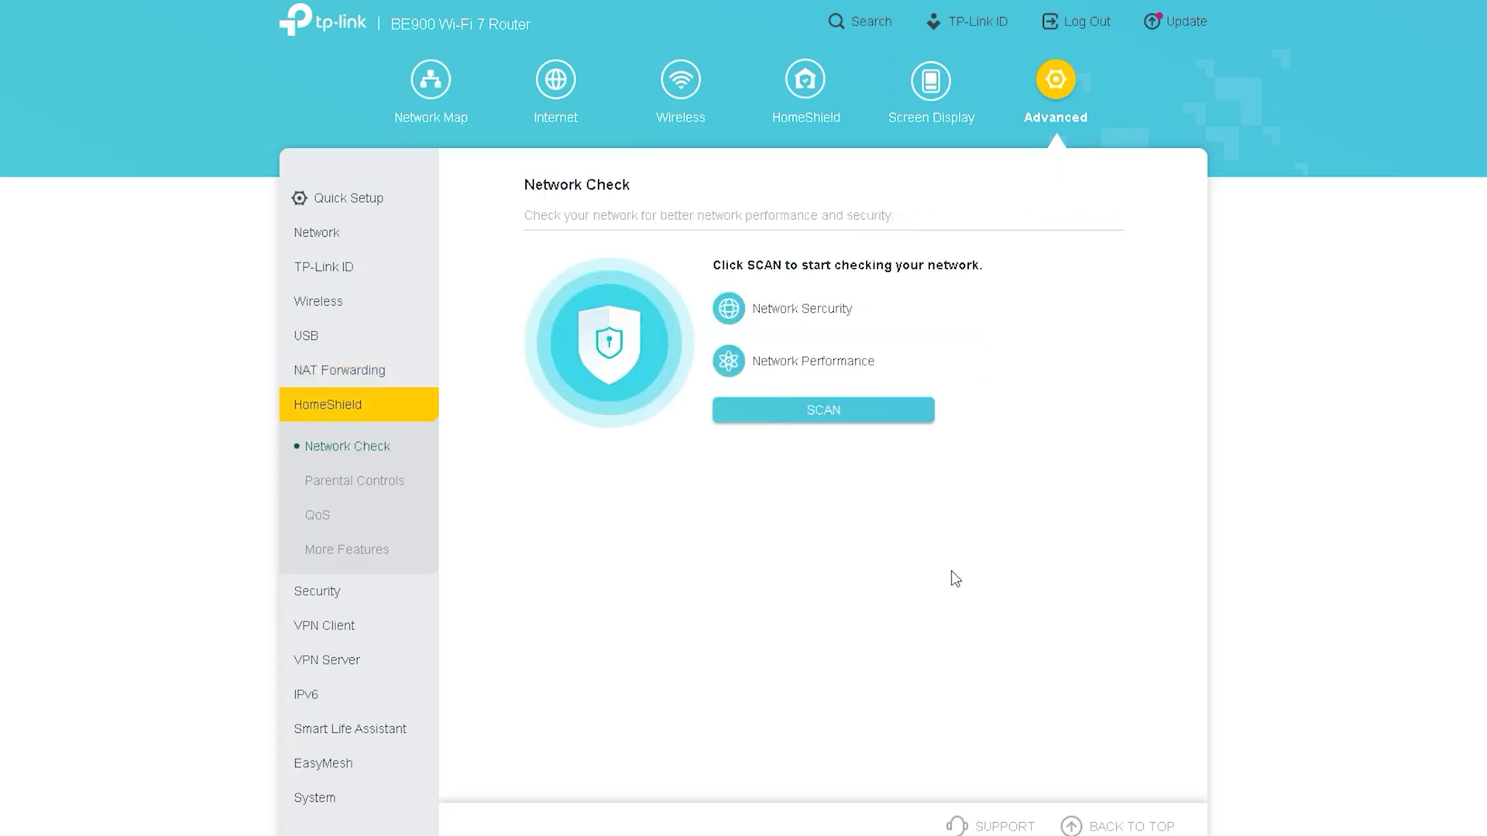
{"action": "left_click_drag", "start_coordinate": [522, 193], "coordinate": [728, 198]}
{"action": "left_click", "coordinate": [416, 480]}
{"action": "left_click", "coordinate": [313, 515]}
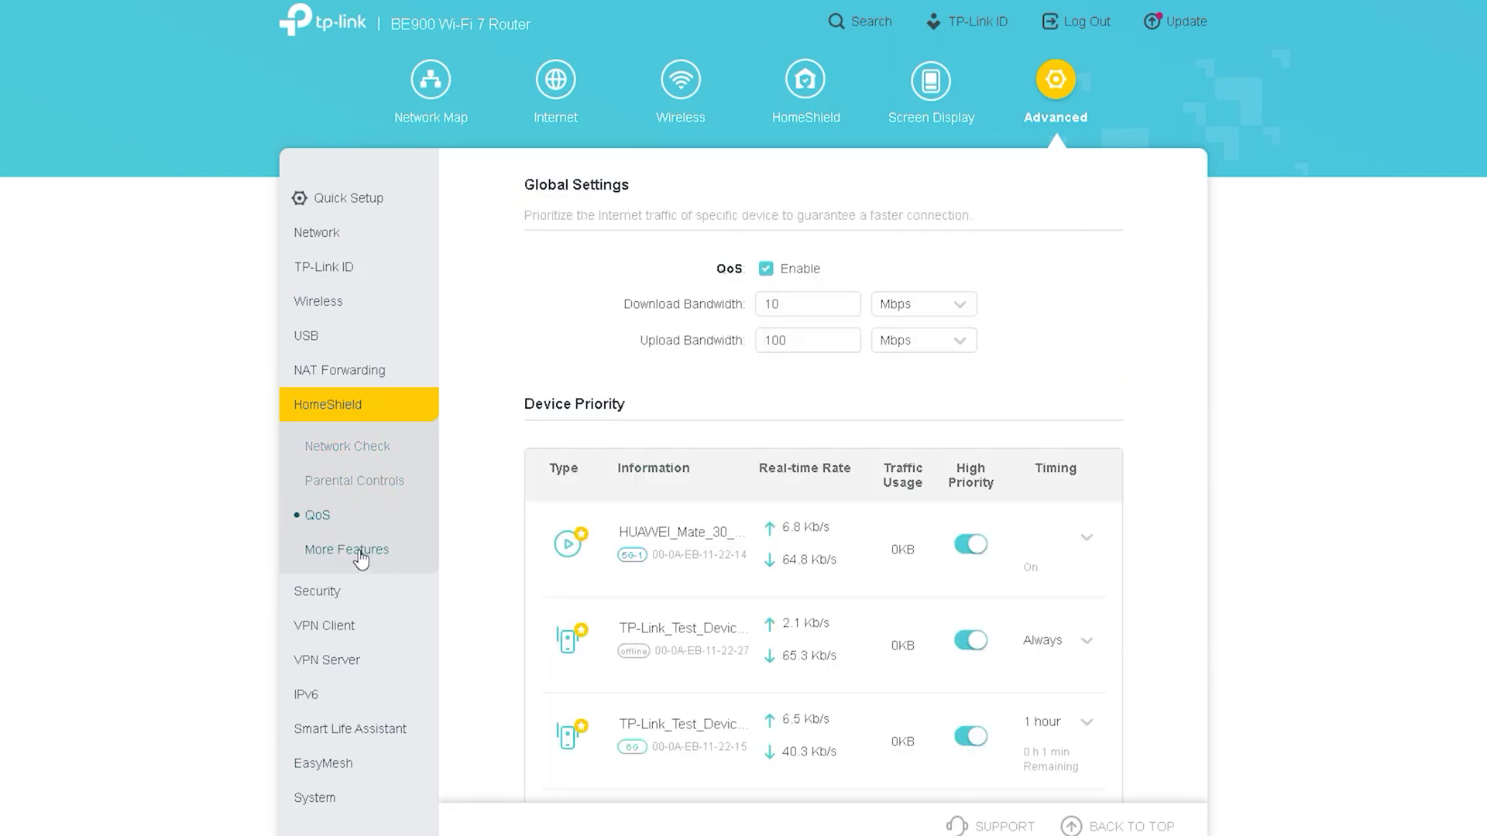
{"action": "scroll", "coordinate": [904, 550], "scroll_direction": "down", "scroll_amount": 2}
{"action": "scroll", "coordinate": [905, 550], "scroll_direction": "down", "scroll_amount": 2}
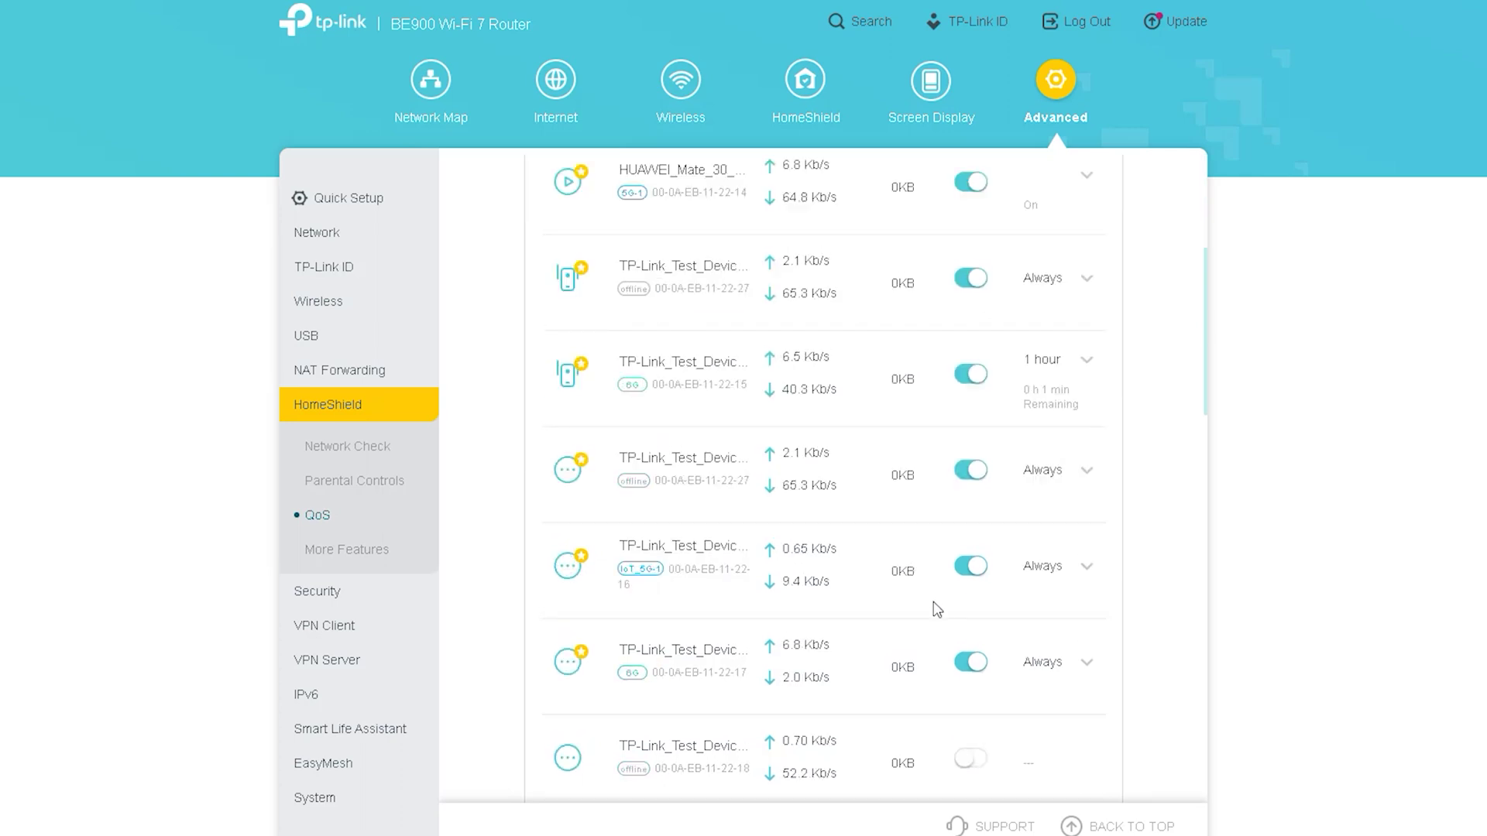
{"action": "left_click", "coordinate": [352, 552]}
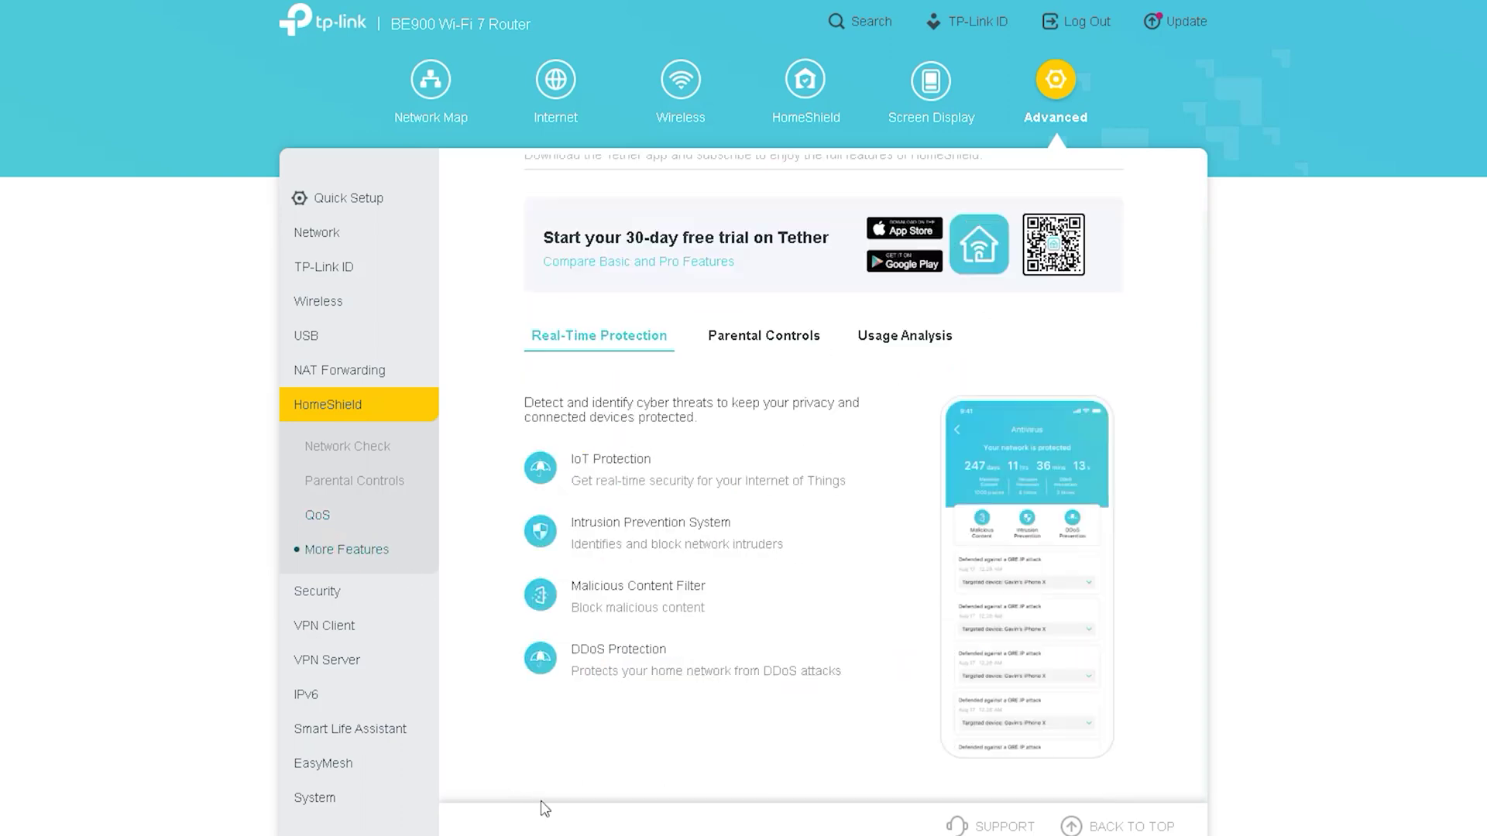
Step: Review the security settings: Firewall, Access Control, IP & MAC Binding, ALG and Device Isolation
{"action": "left_click", "coordinate": [317, 591]}
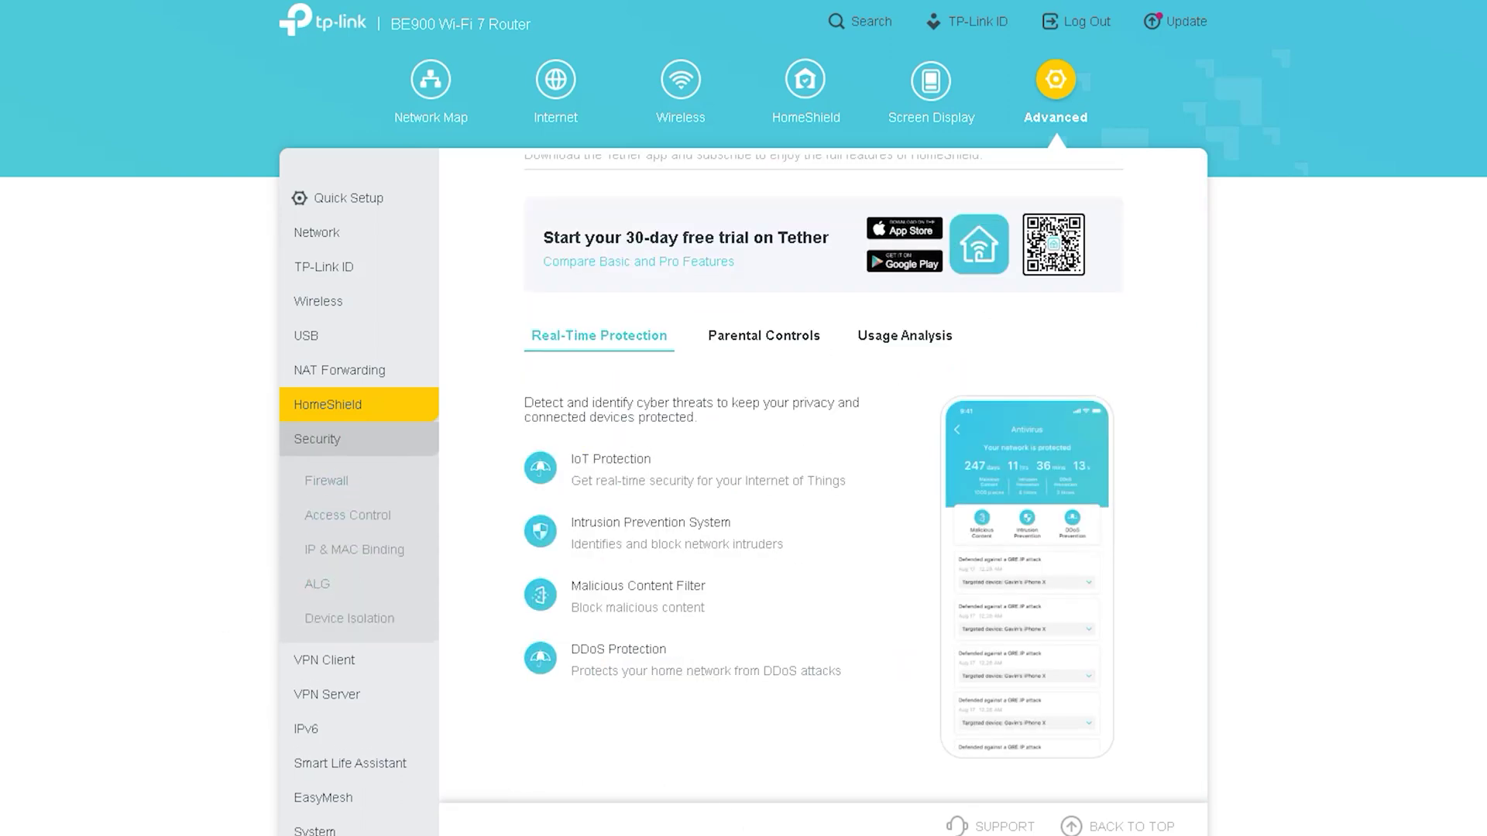
{"action": "left_click", "coordinate": [321, 484]}
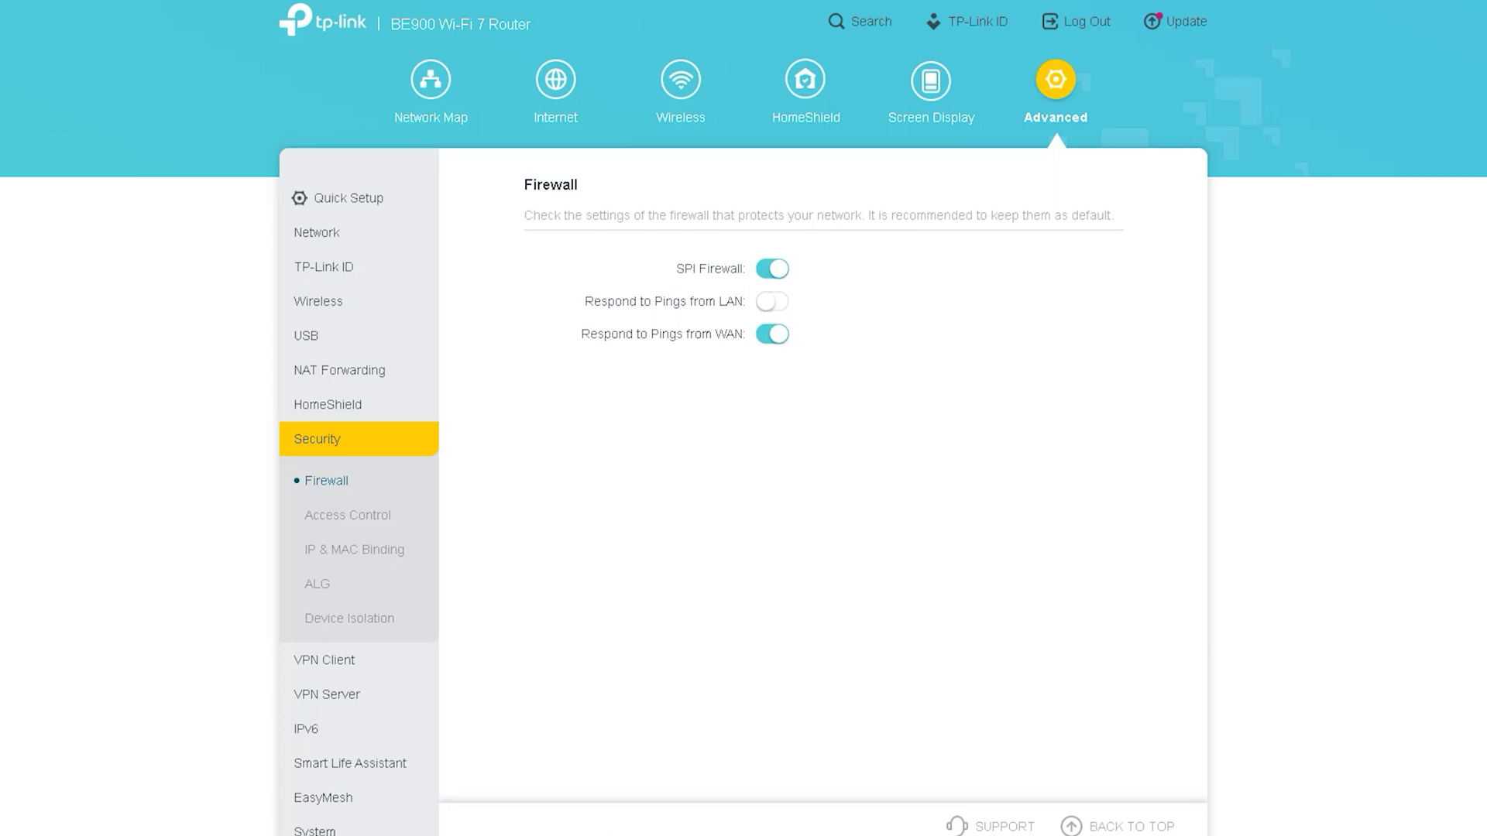
{"action": "left_click", "coordinate": [375, 514]}
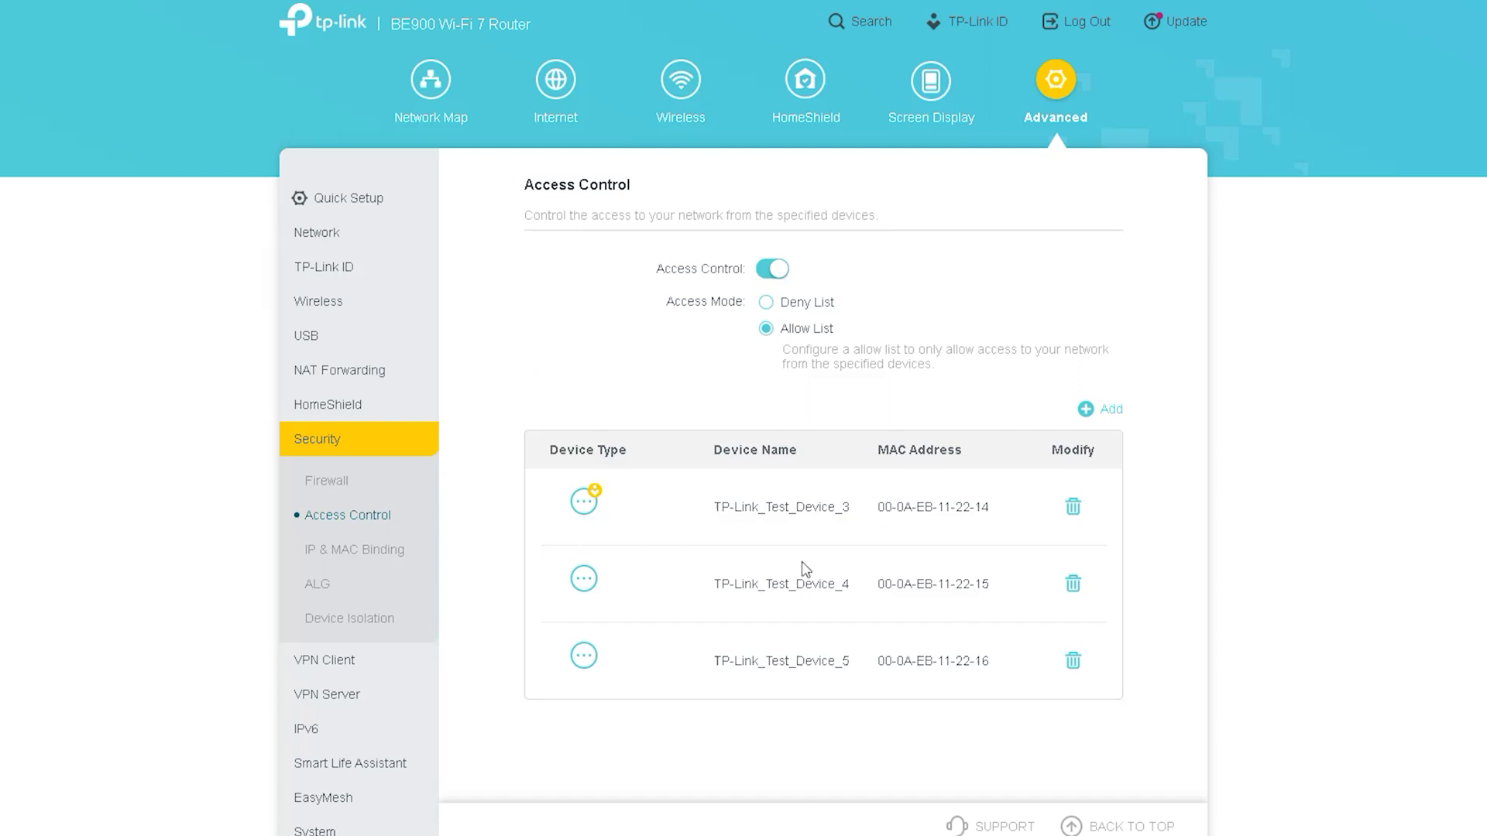
{"action": "left_click", "coordinate": [375, 552]}
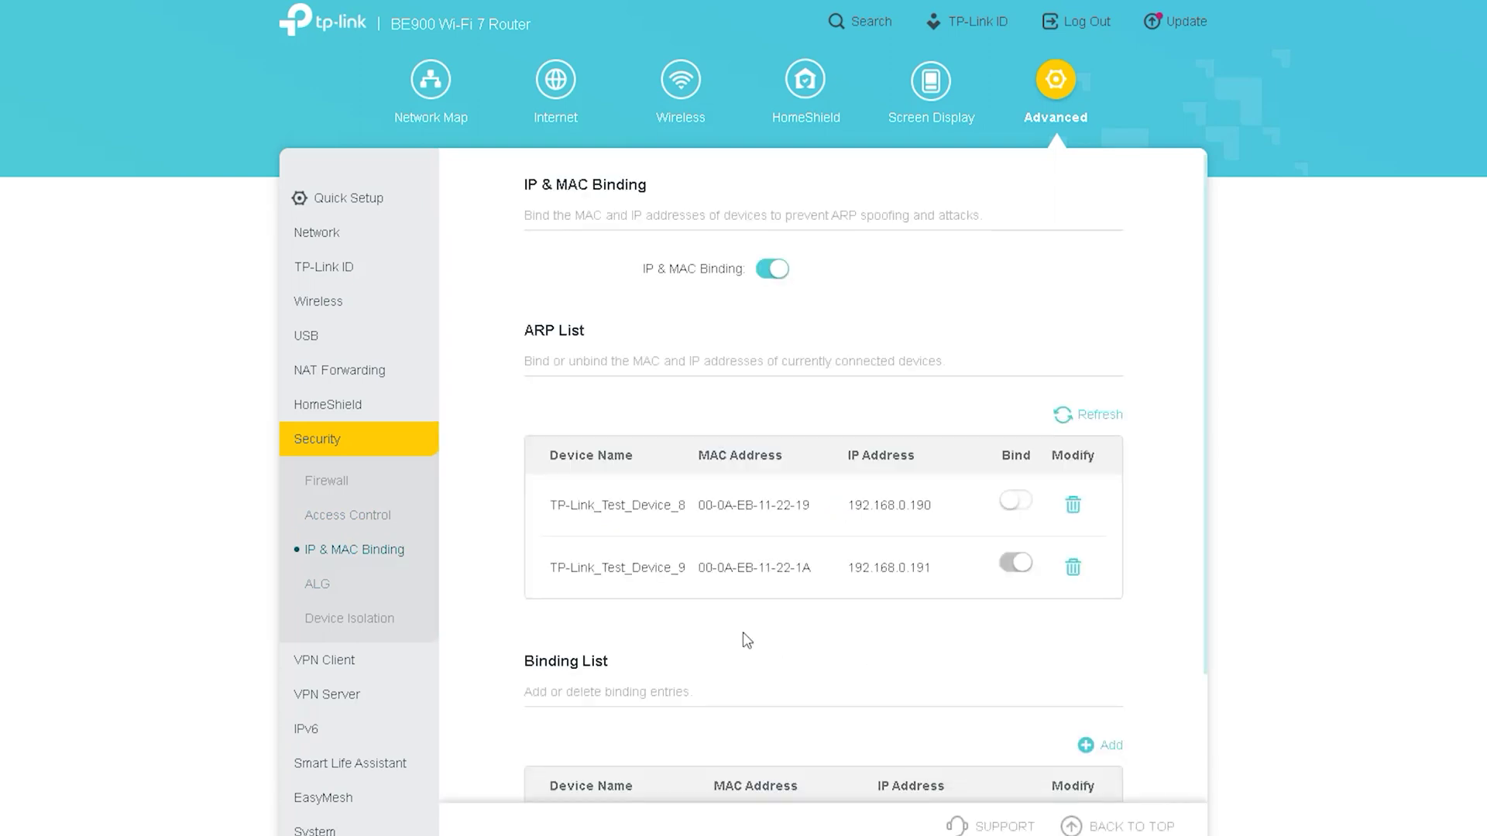
{"action": "scroll", "coordinate": [832, 612], "scroll_direction": "down", "scroll_amount": 2}
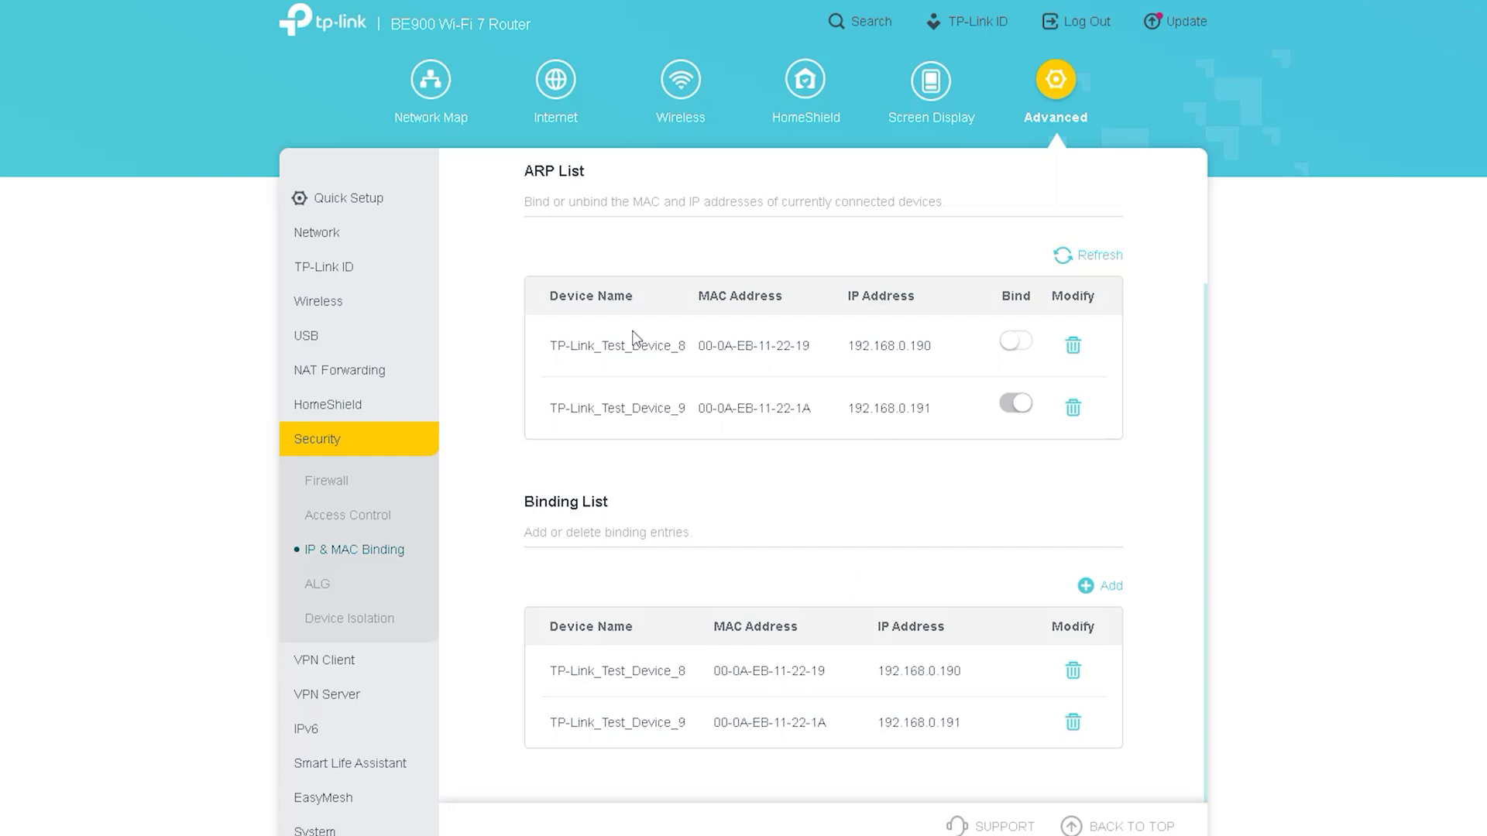
{"action": "left_click", "coordinate": [306, 587]}
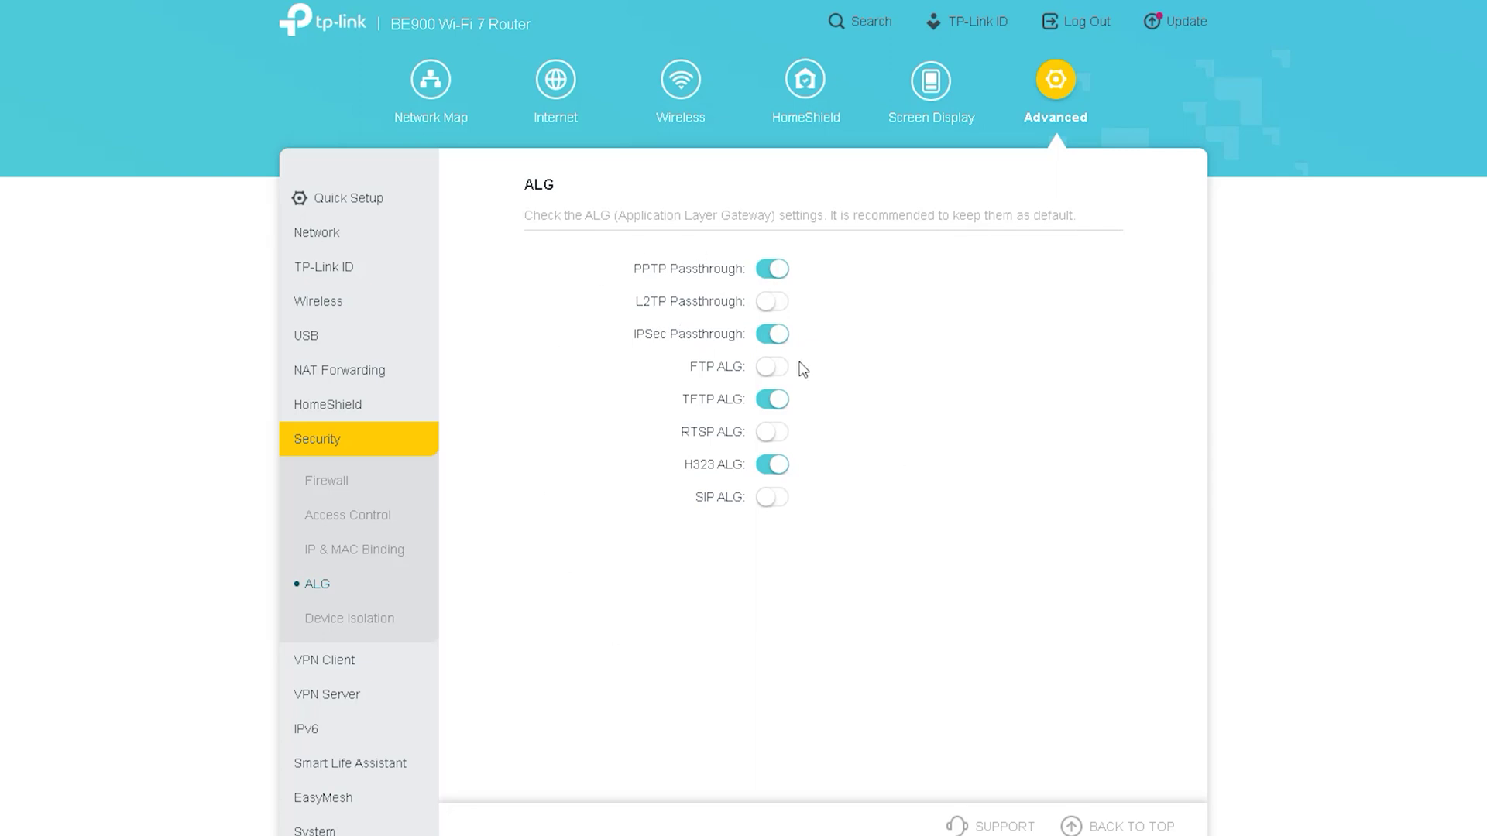
{"action": "left_click", "coordinate": [333, 620]}
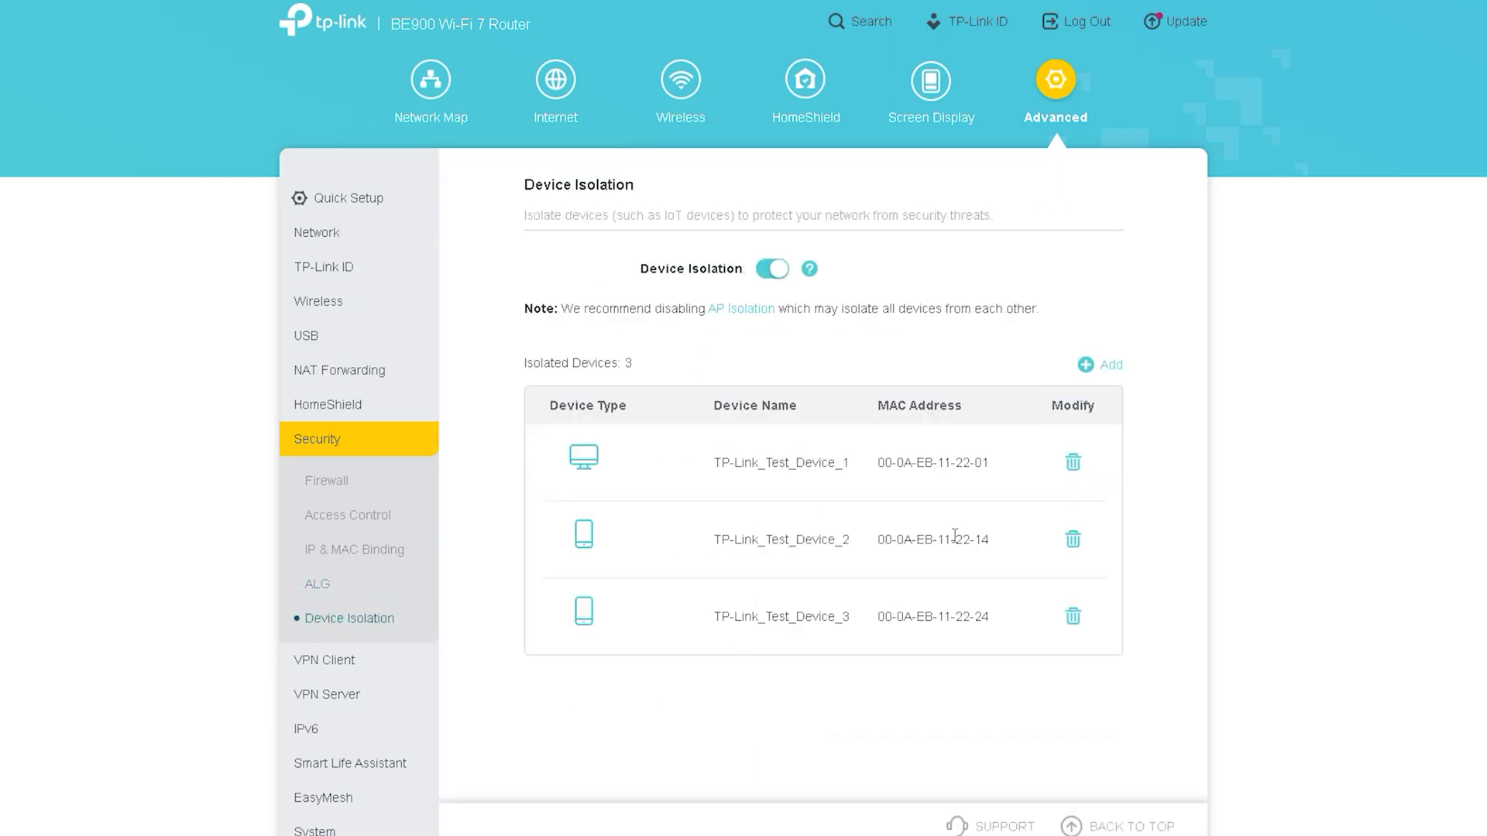
Step: Open the VPN Client settings and examine the VPN server list and device list
{"action": "left_click", "coordinate": [423, 662]}
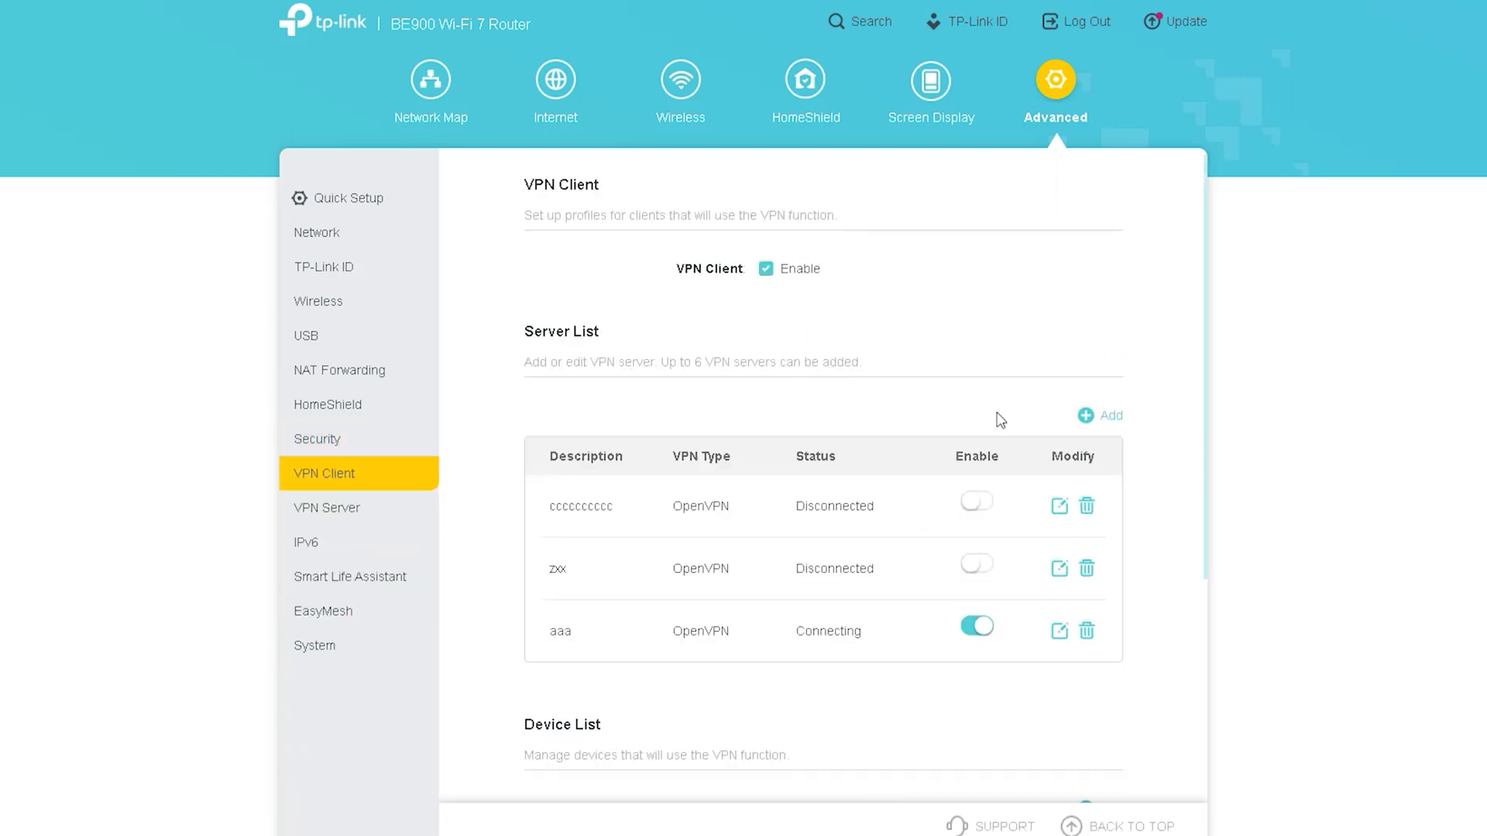
{"action": "scroll", "coordinate": [1092, 358], "scroll_direction": "down", "scroll_amount": 4}
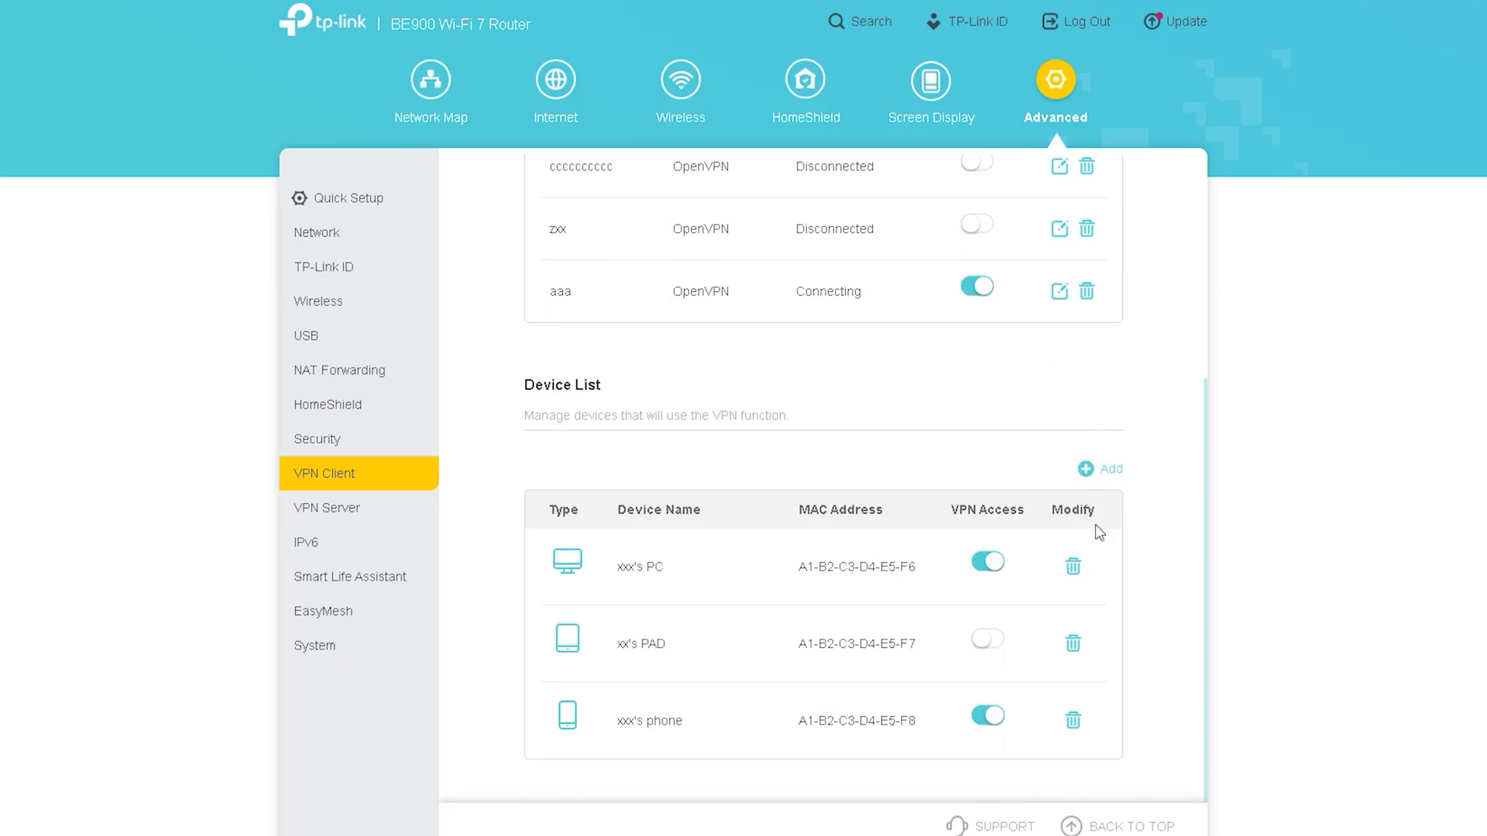
{"action": "scroll", "coordinate": [1046, 666], "scroll_direction": "up", "scroll_amount": 4}
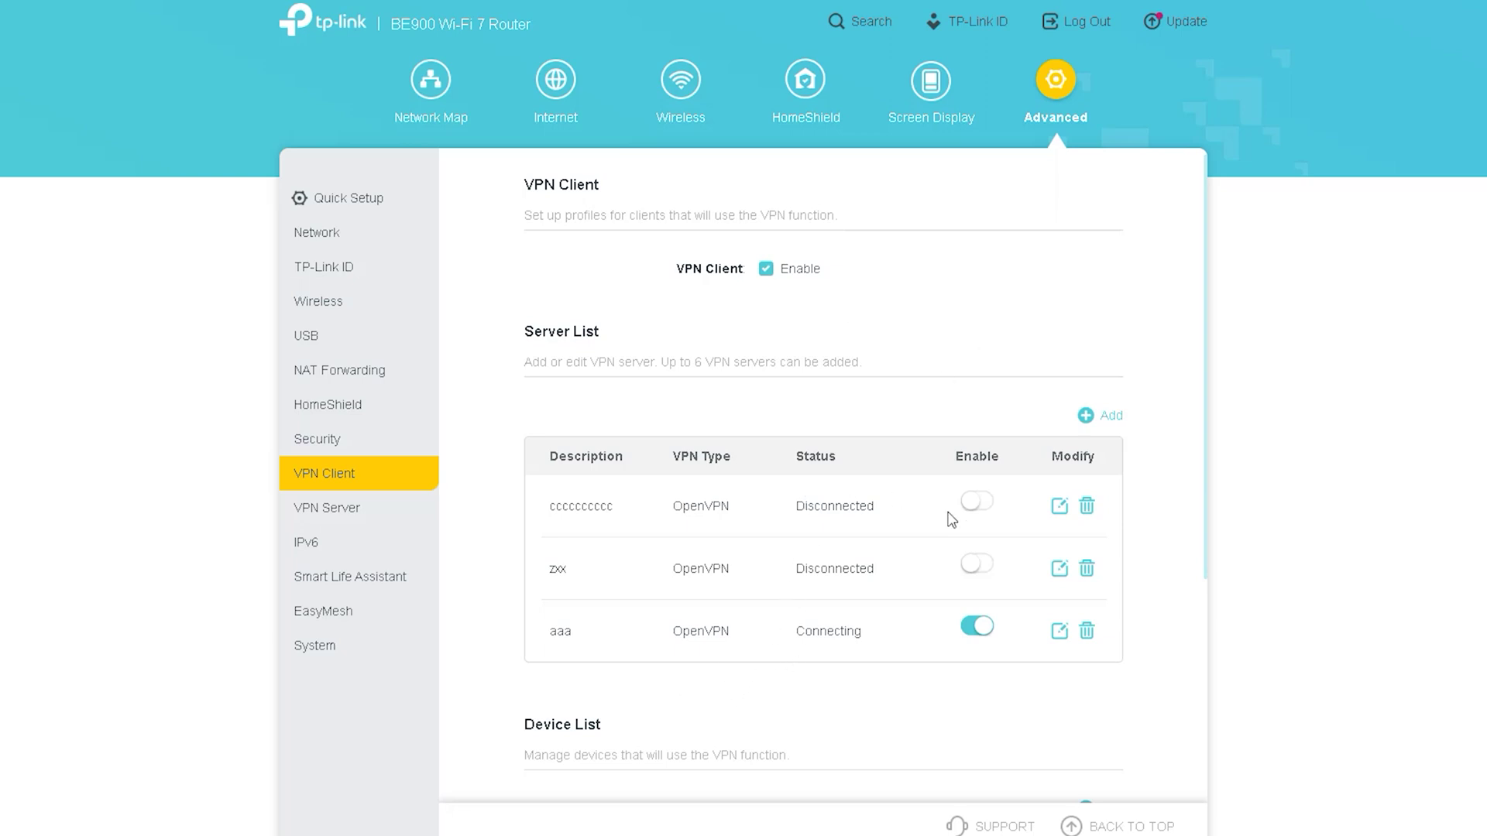
{"action": "scroll", "coordinate": [950, 508], "scroll_direction": "down", "scroll_amount": 4}
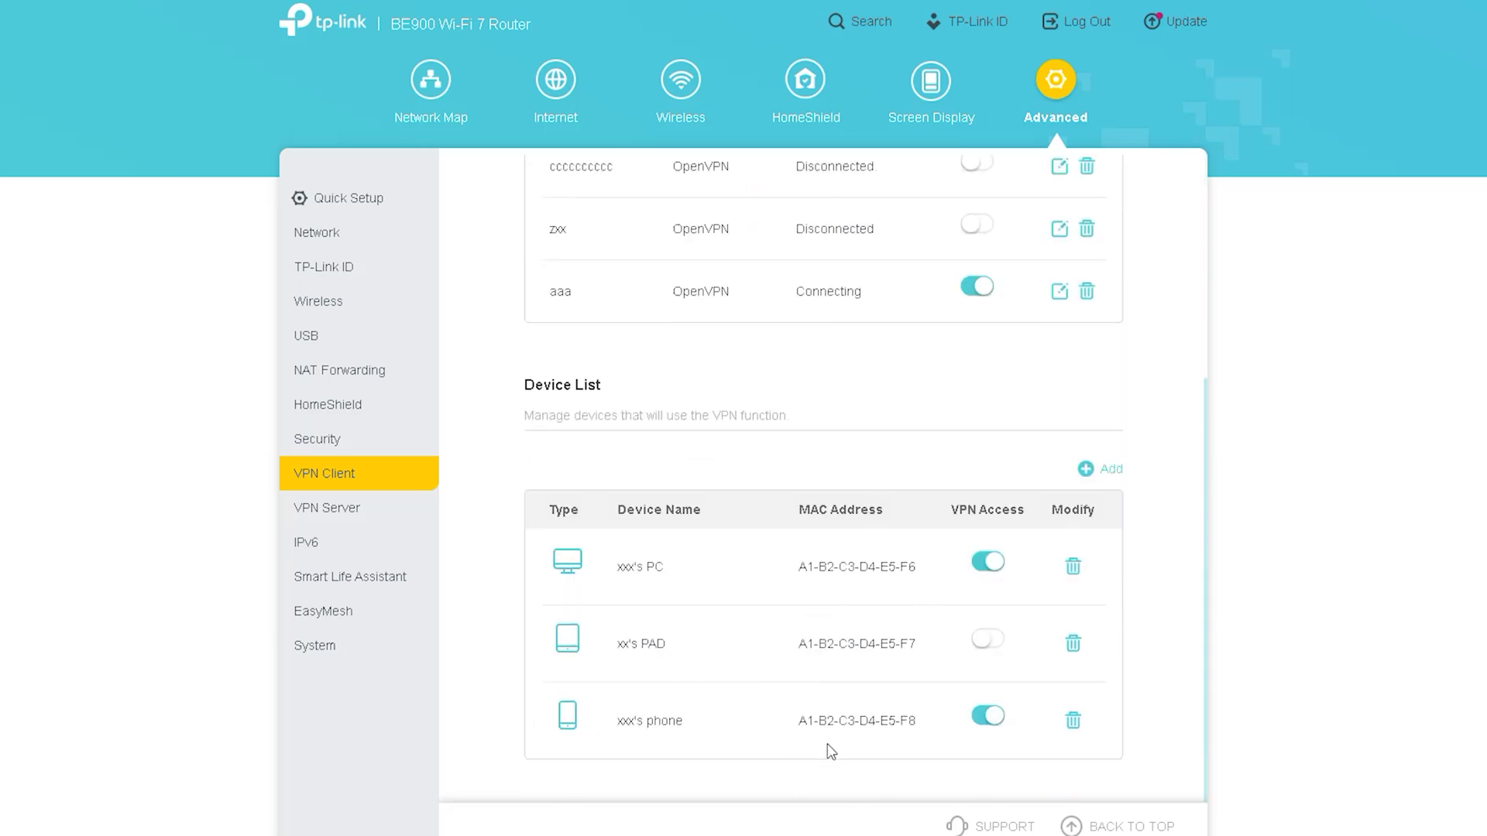
{"action": "scroll", "coordinate": [946, 697], "scroll_direction": "up", "scroll_amount": 4}
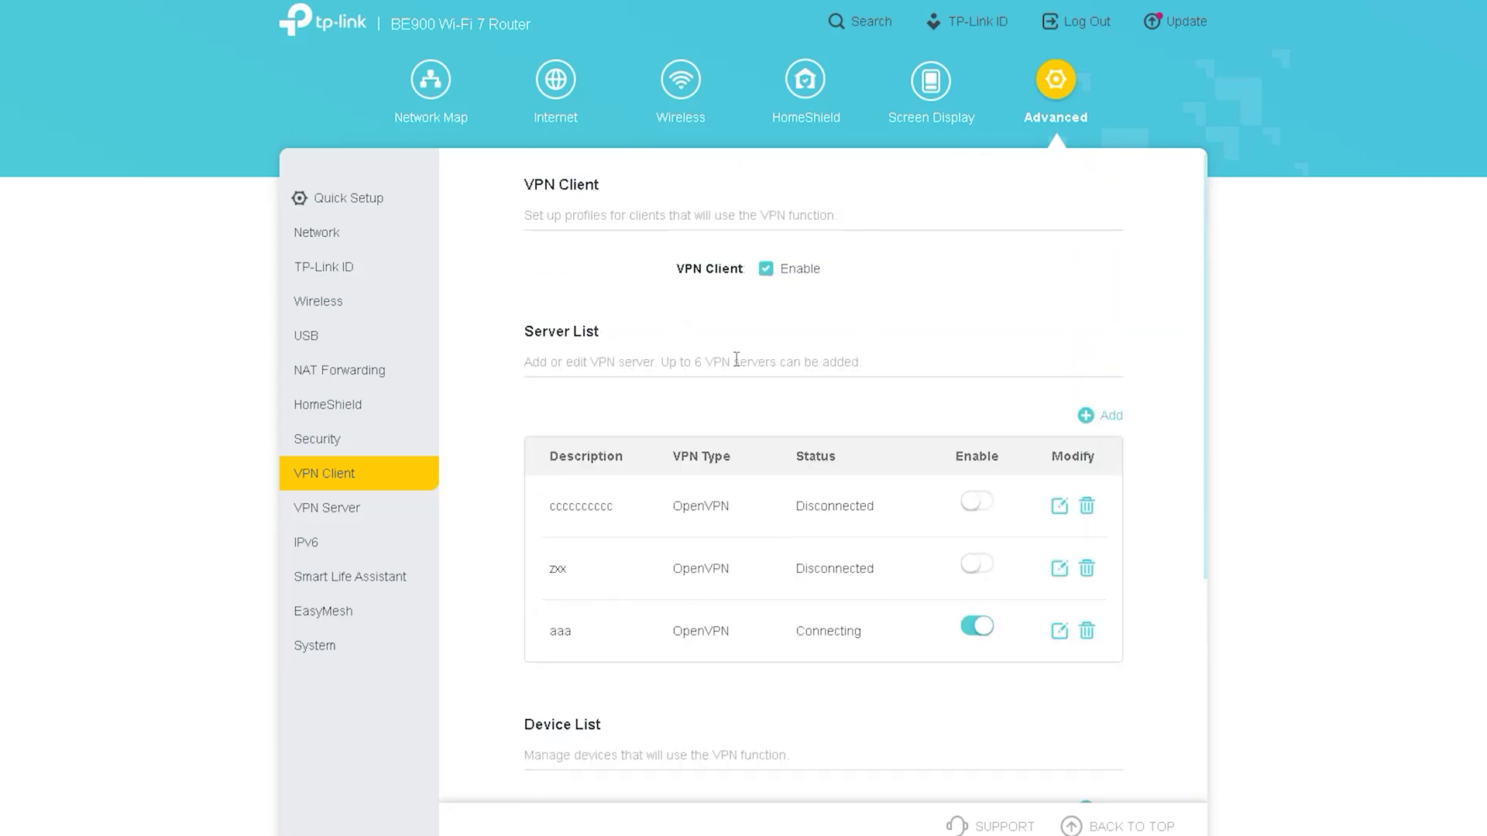
{"action": "left_click_drag", "start_coordinate": [773, 647], "coordinate": [670, 634]}
{"action": "left_click", "coordinate": [829, 653]}
Step: Review the VPN Server settings for OpenVPN, PPTP, L2TP/IPSec and WireGuard
{"action": "left_click", "coordinate": [338, 517]}
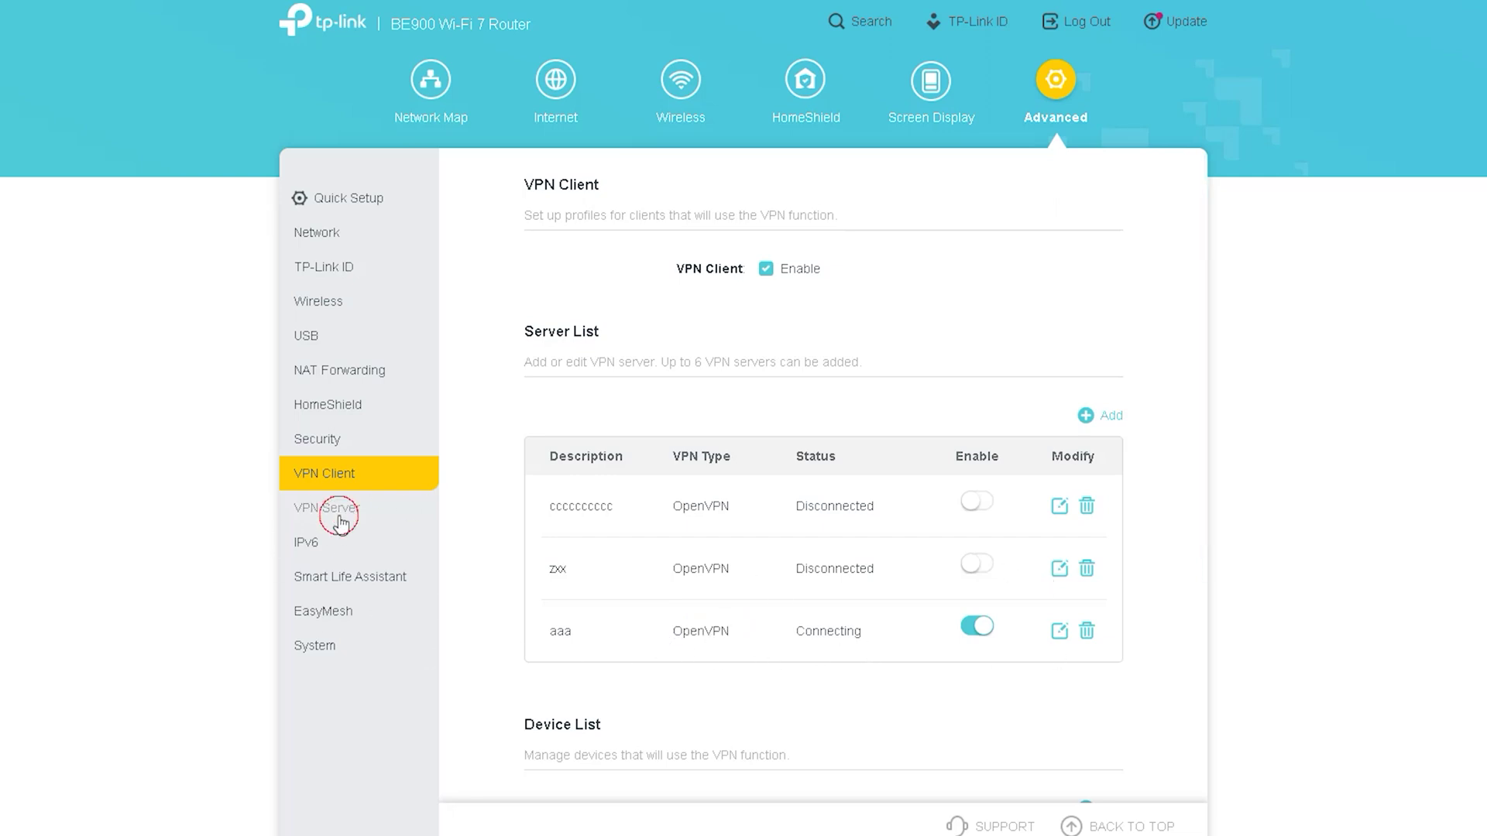
{"action": "left_click", "coordinate": [355, 544]}
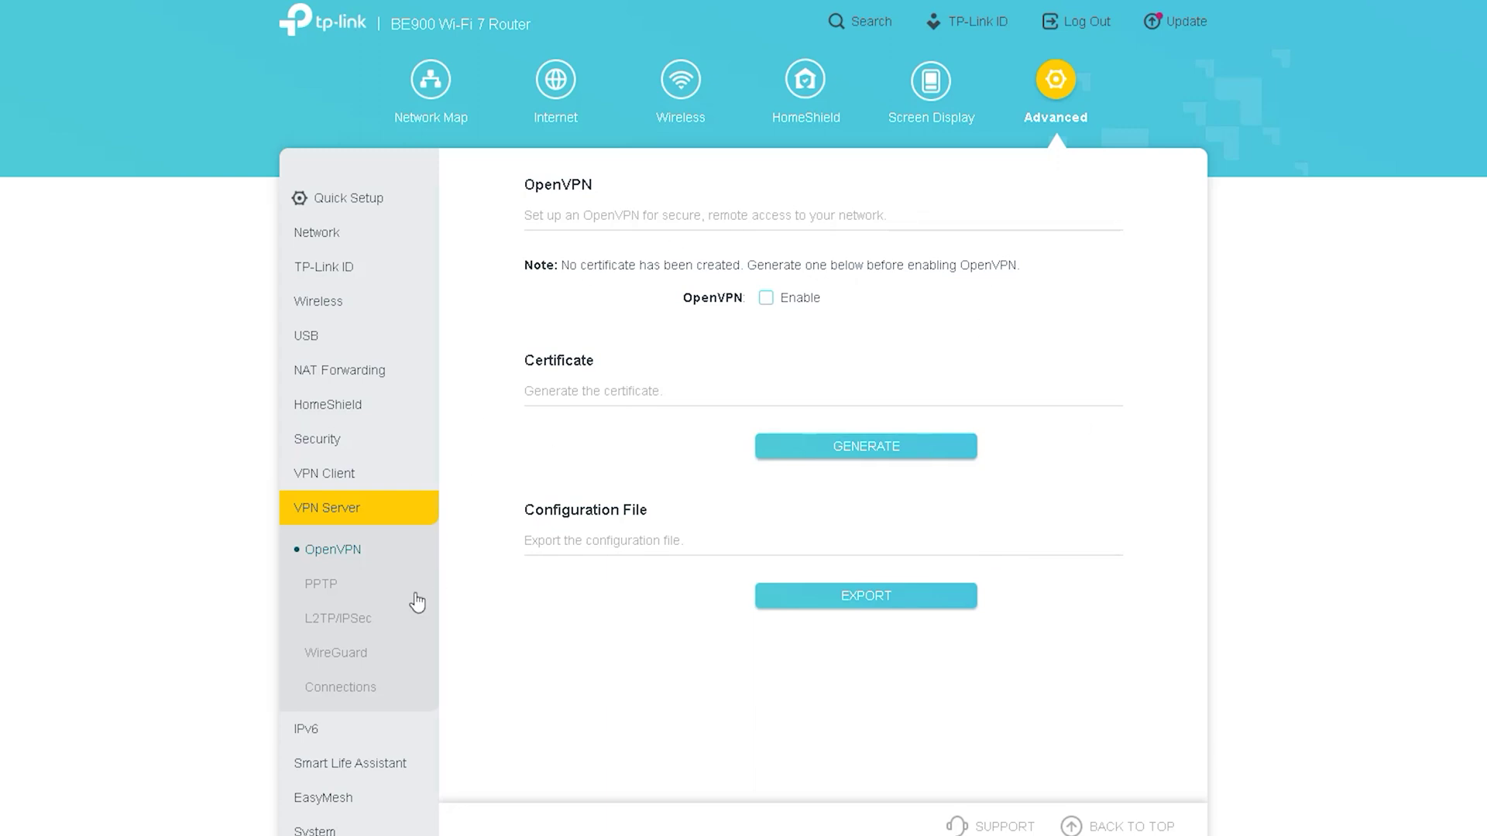
{"action": "left_click", "coordinate": [438, 582]}
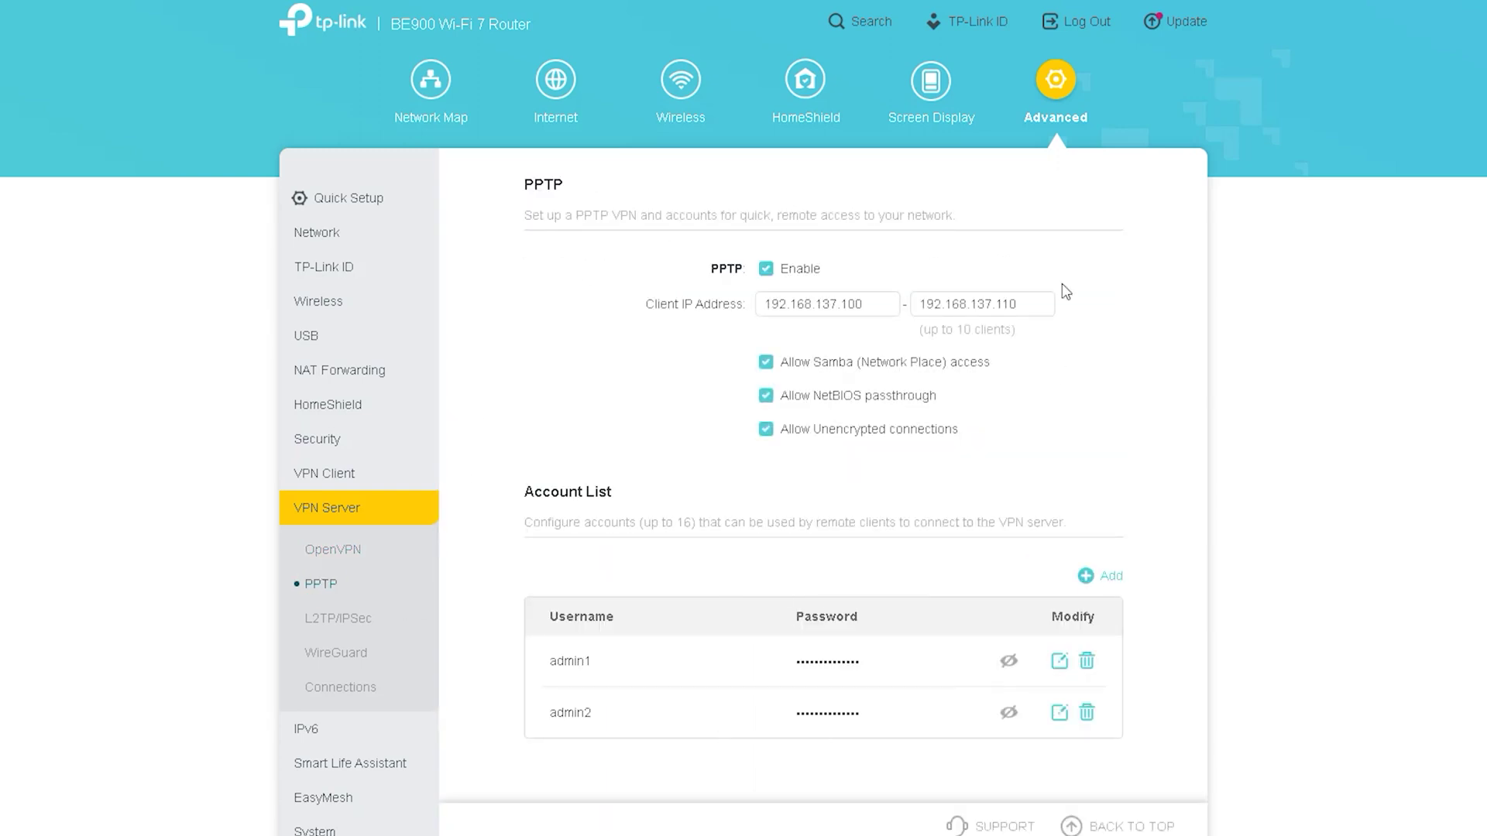
{"action": "left_click", "coordinate": [335, 620]}
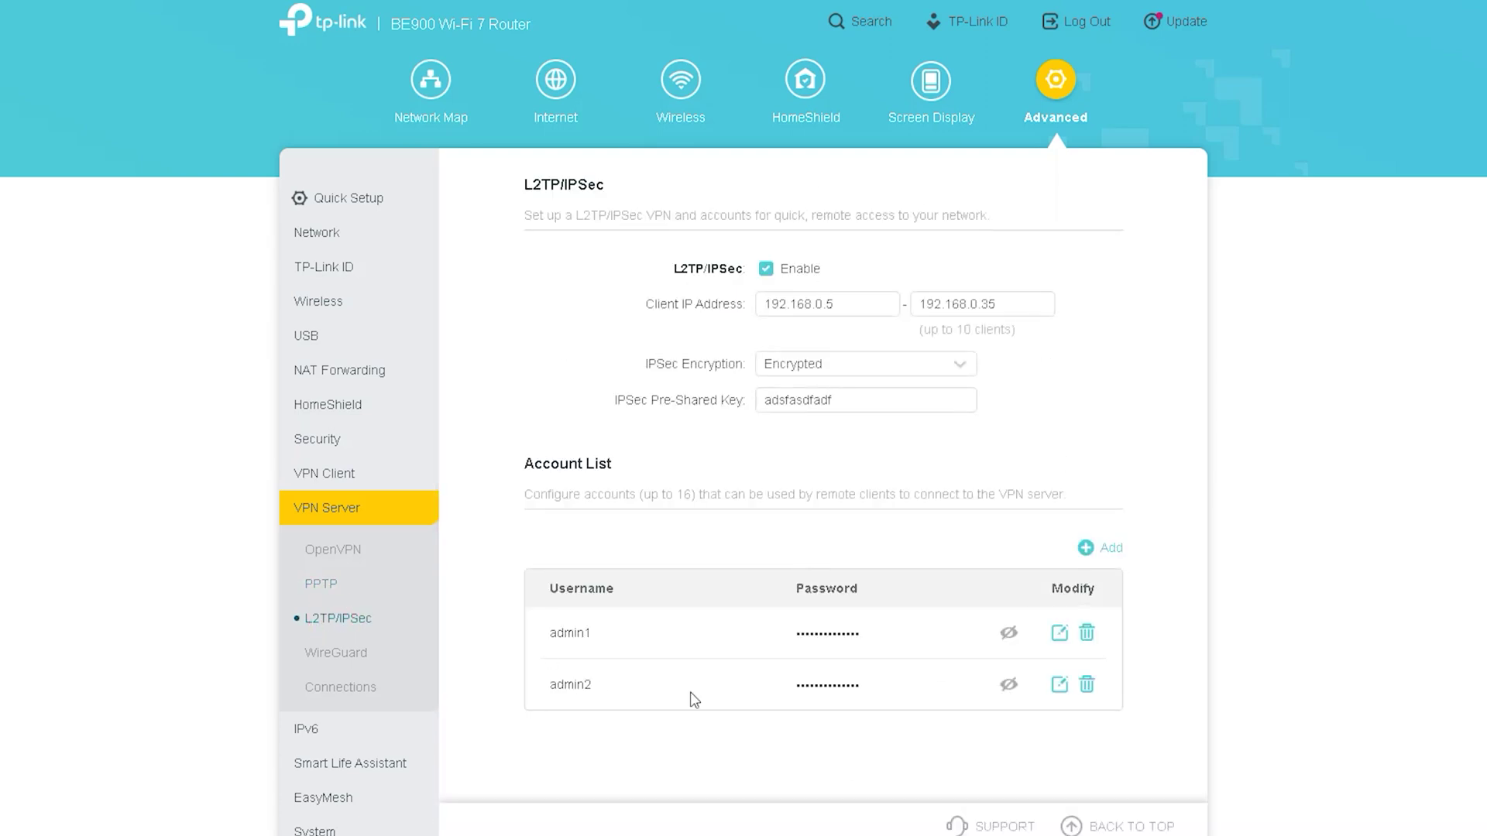
{"action": "left_click", "coordinate": [341, 653]}
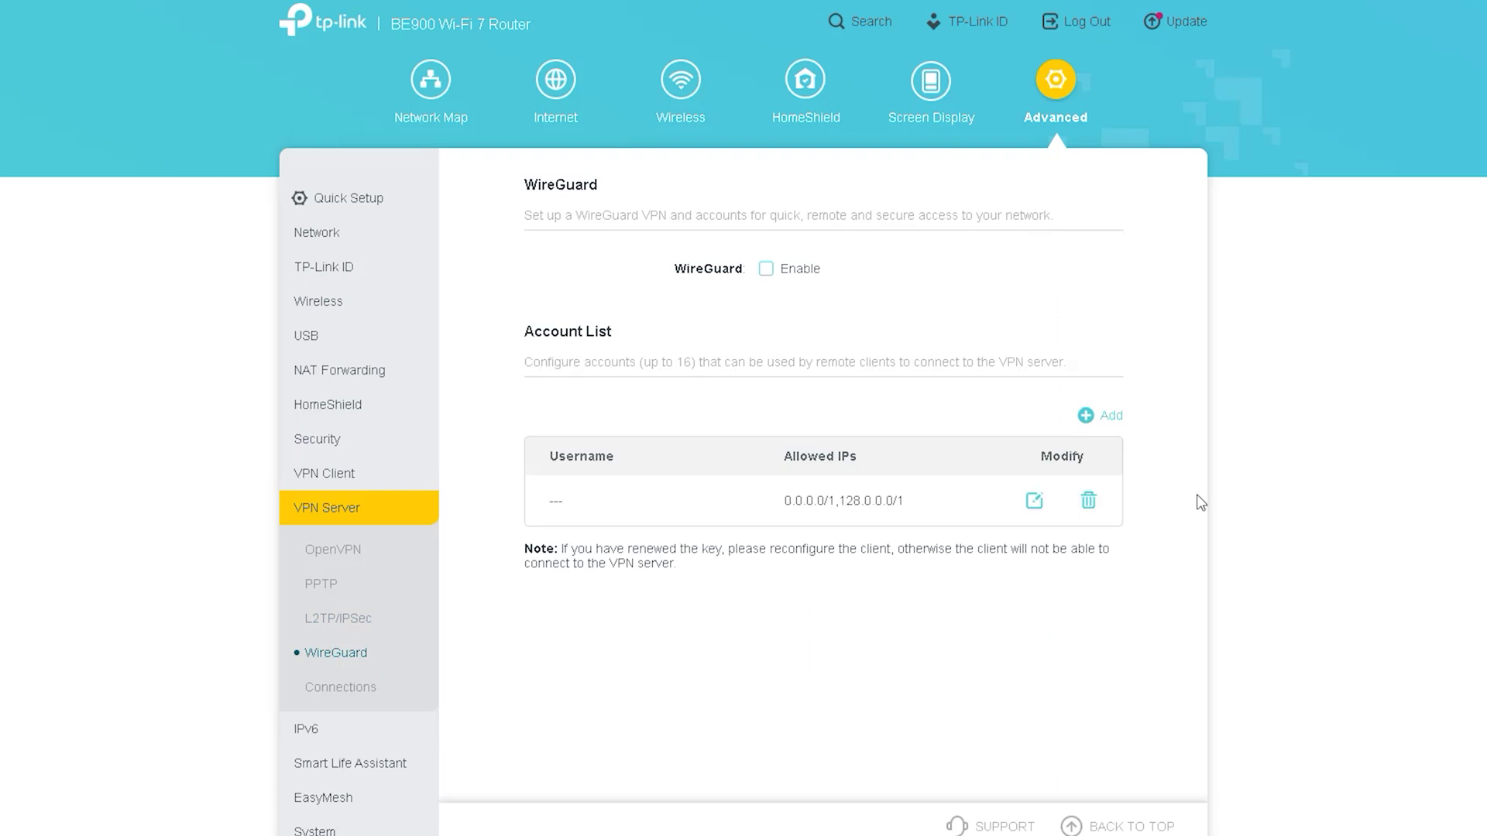
Step: Enable the WireGuard server to view its tunnel settings, and review the VPN Server's Connections page
{"action": "left_click", "coordinate": [766, 269]}
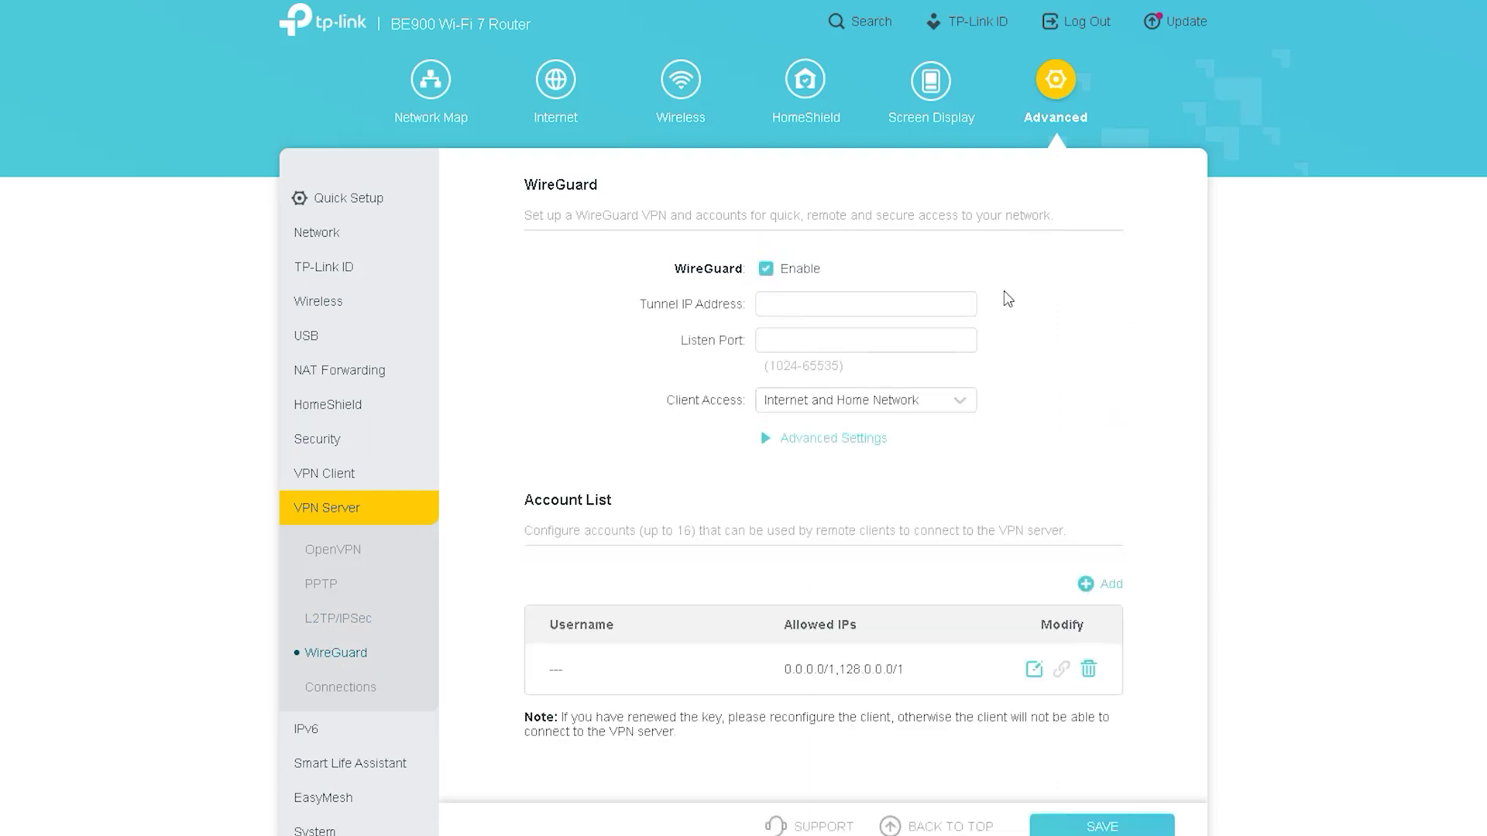
{"action": "left_click", "coordinate": [342, 695]}
{"action": "scroll", "coordinate": [1019, 422], "scroll_direction": "down", "scroll_amount": 5}
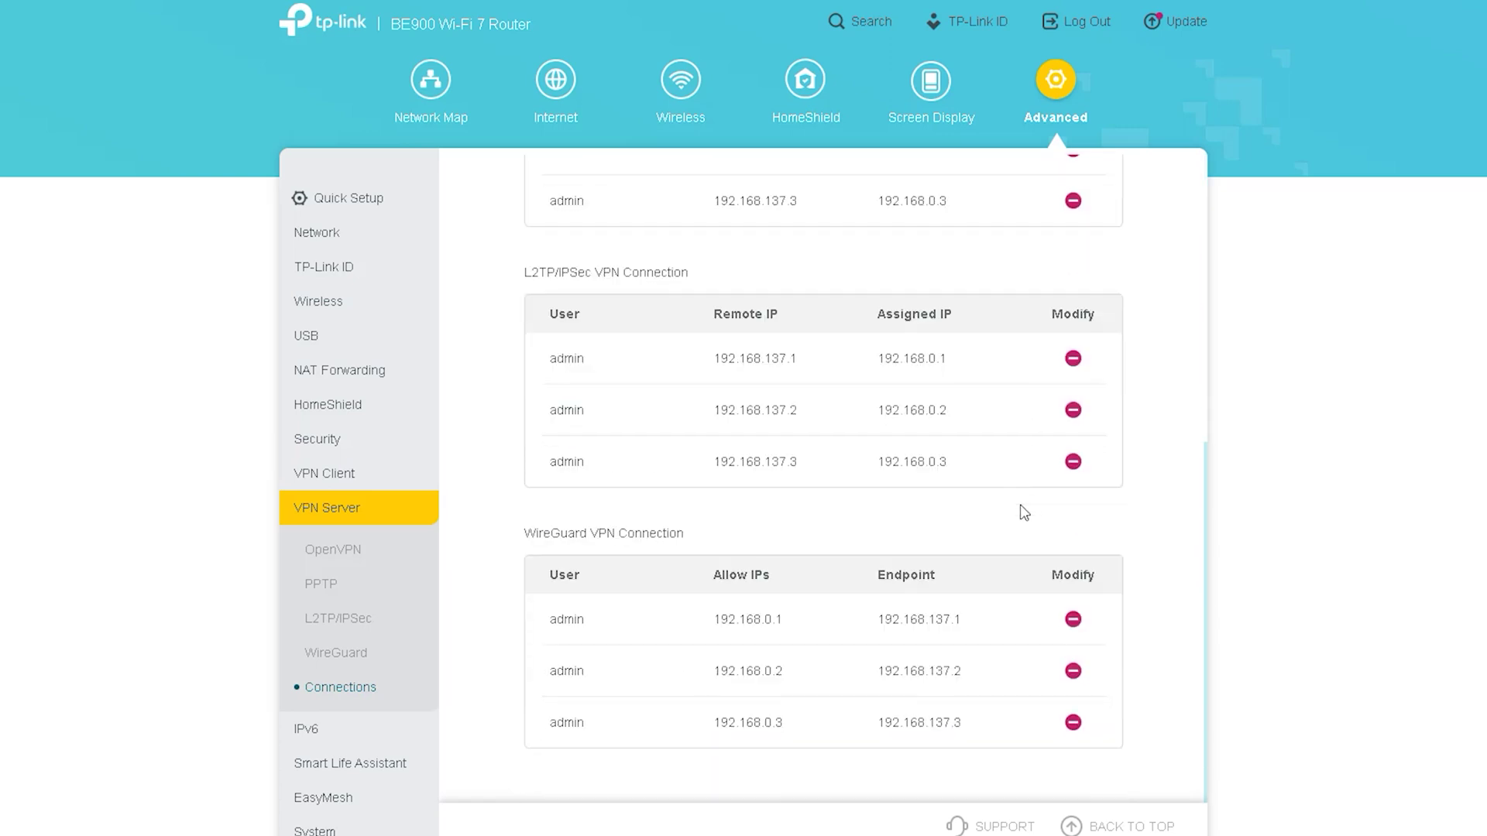
Step: Review the IPv6 settings: internet connection, LAN, MAC Clone and Firewall Rules
{"action": "left_click", "coordinate": [321, 728]}
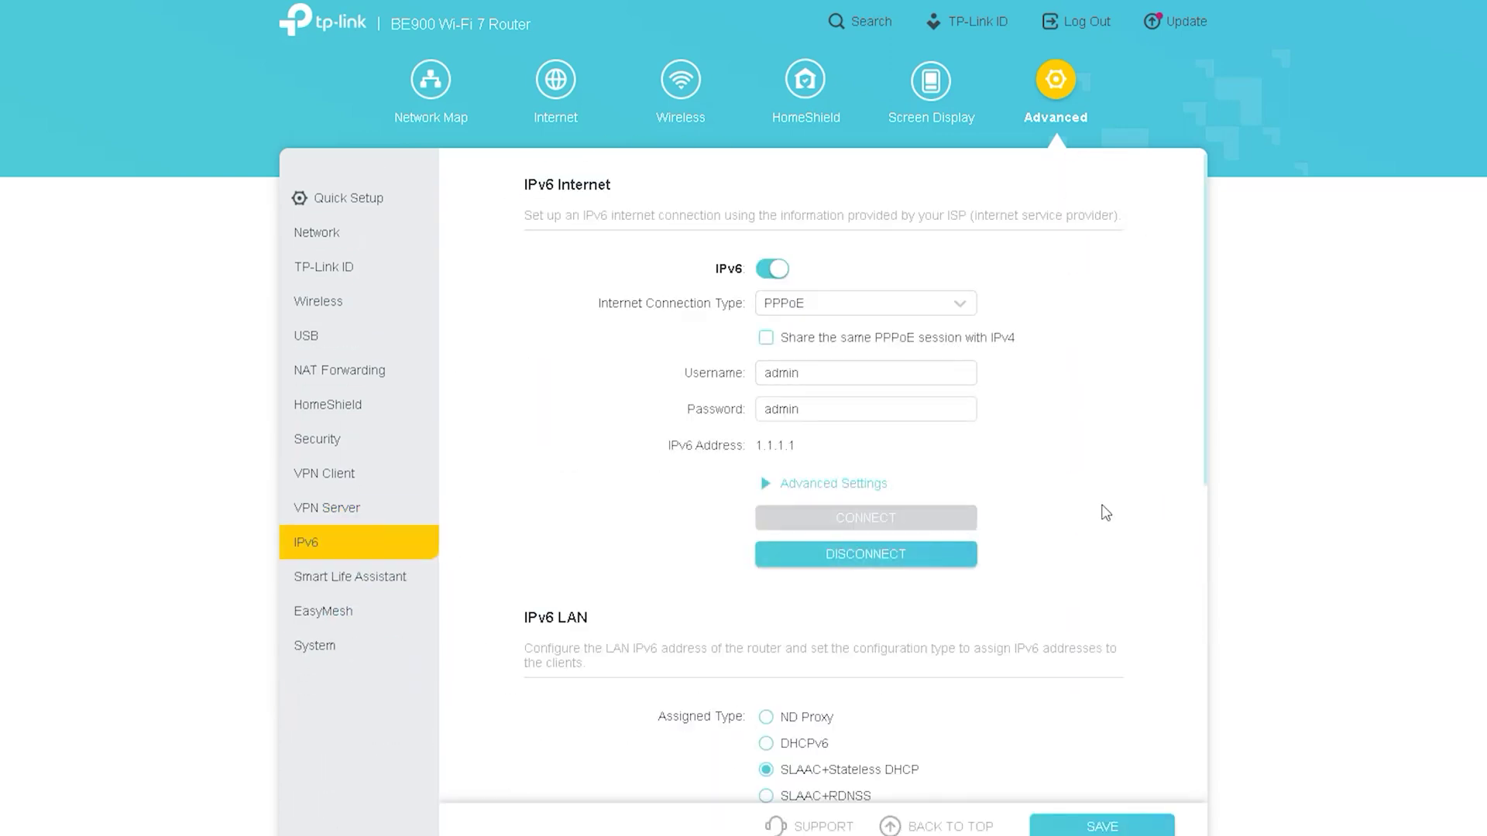
{"action": "scroll", "coordinate": [1127, 434], "scroll_direction": "down", "scroll_amount": 8}
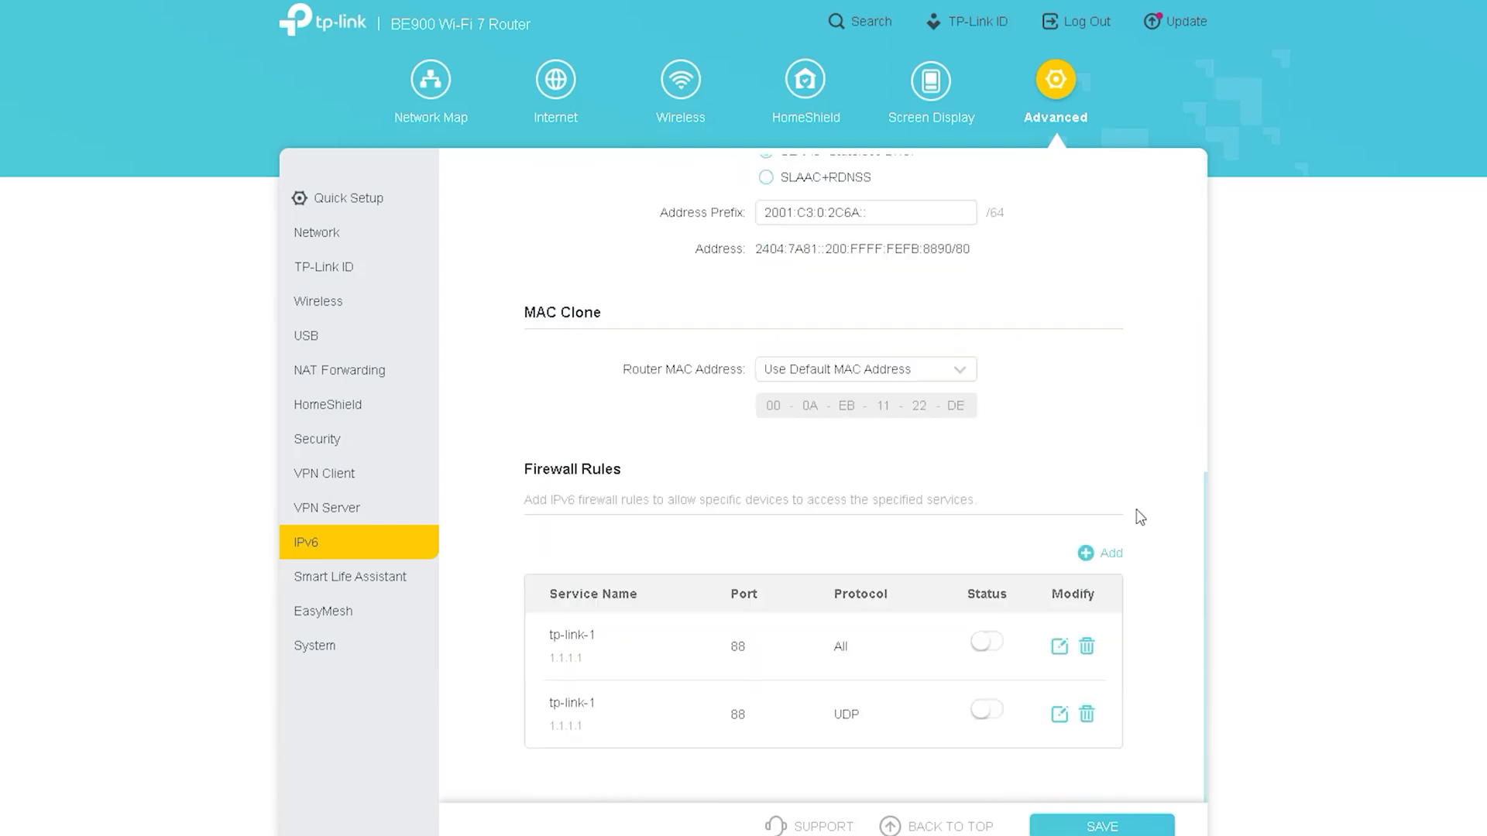
{"action": "scroll", "coordinate": [1154, 573], "scroll_direction": "up", "scroll_amount": 8}
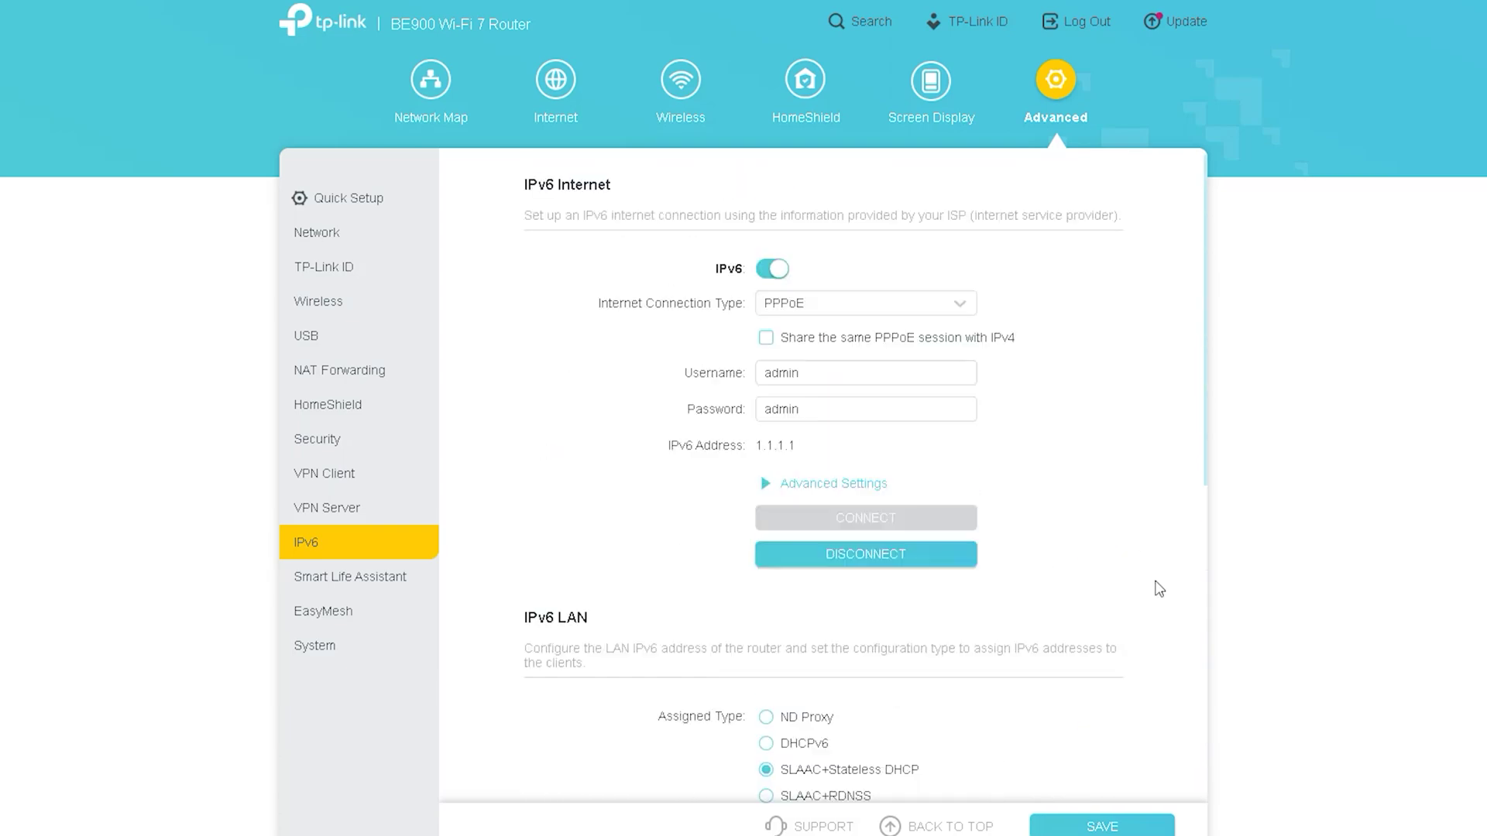
Step: Review the Alexa page of Smart Life Assistant and the EasyMesh network with its satellite devices
{"action": "left_click", "coordinate": [380, 592]}
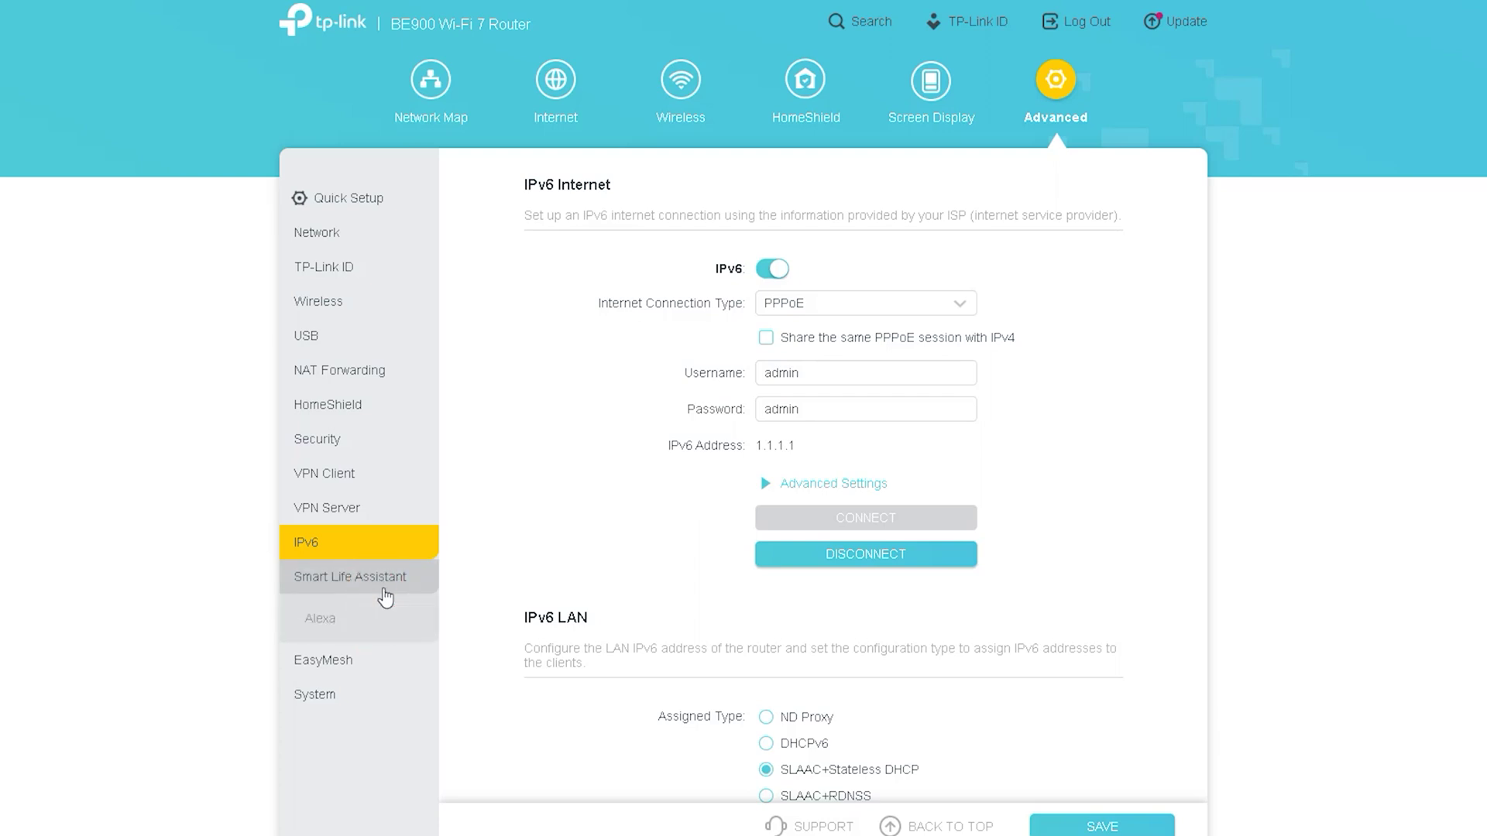
{"action": "left_click", "coordinate": [356, 619]}
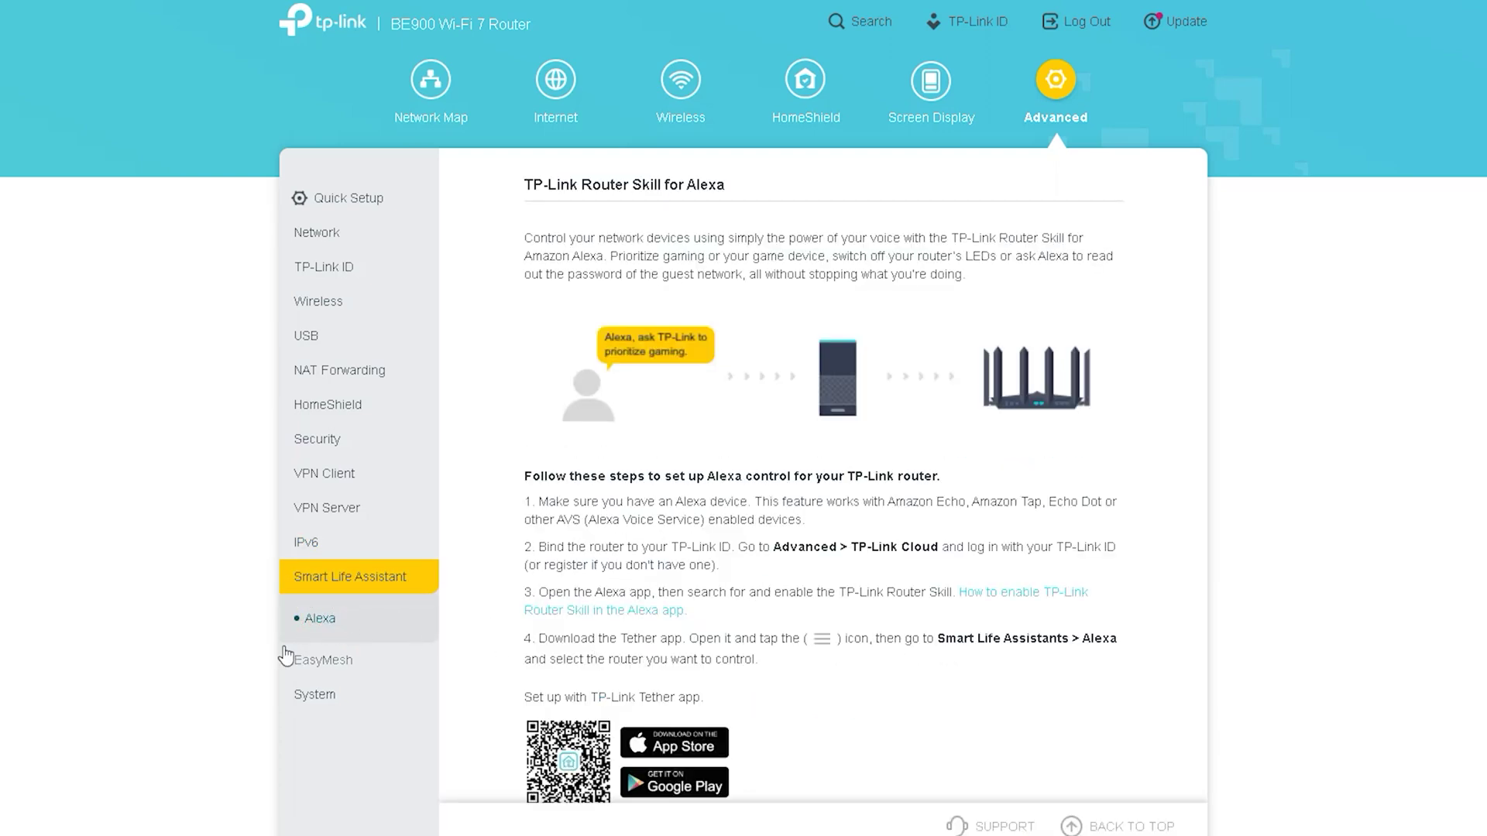
{"action": "scroll", "coordinate": [860, 472], "scroll_direction": "down", "scroll_amount": 1}
{"action": "scroll", "coordinate": [967, 568], "scroll_direction": "up", "scroll_amount": 1}
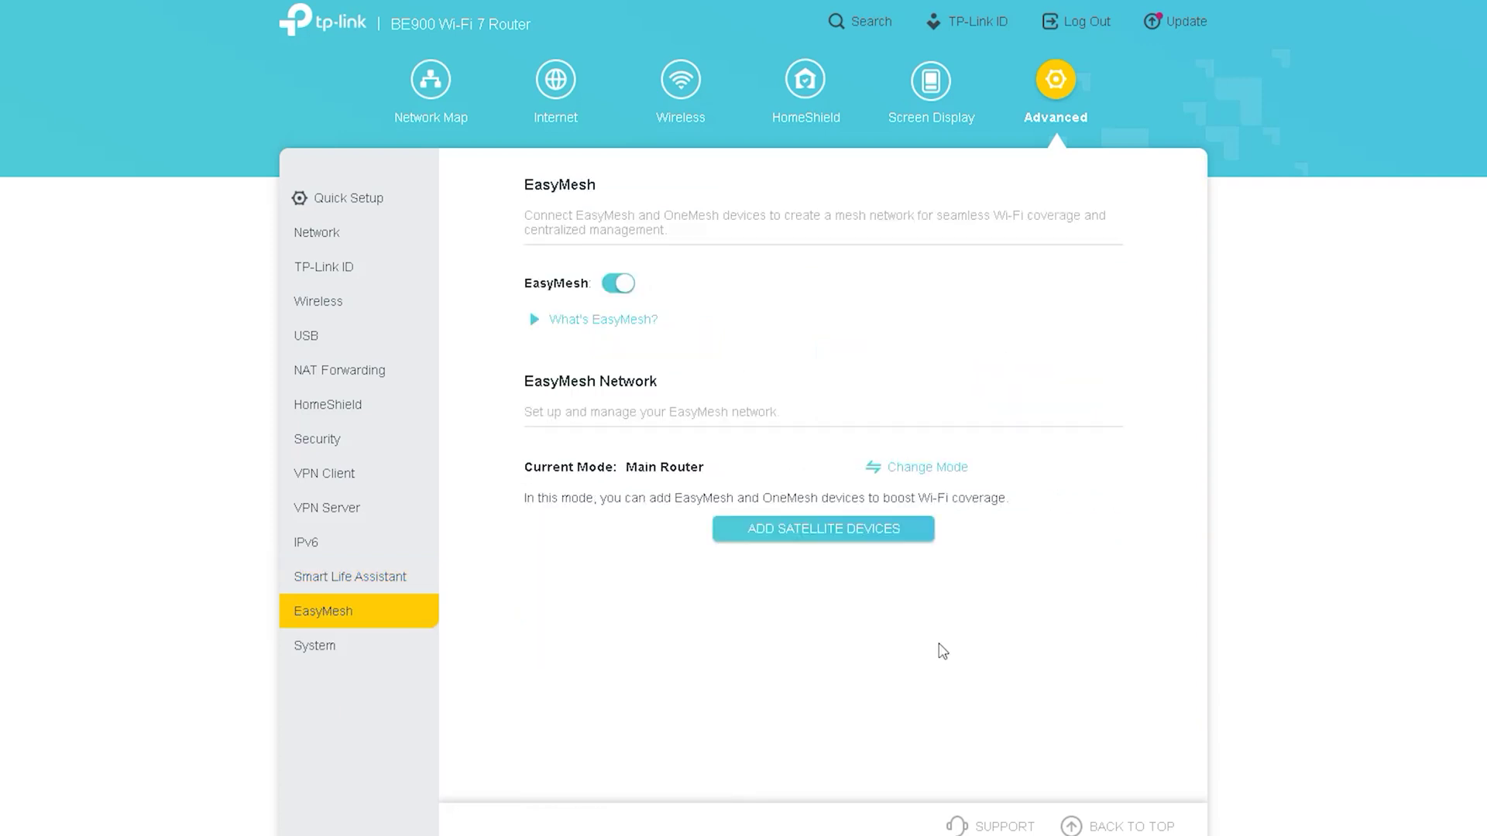
{"action": "scroll", "coordinate": [1069, 482], "scroll_direction": "down", "scroll_amount": 4}
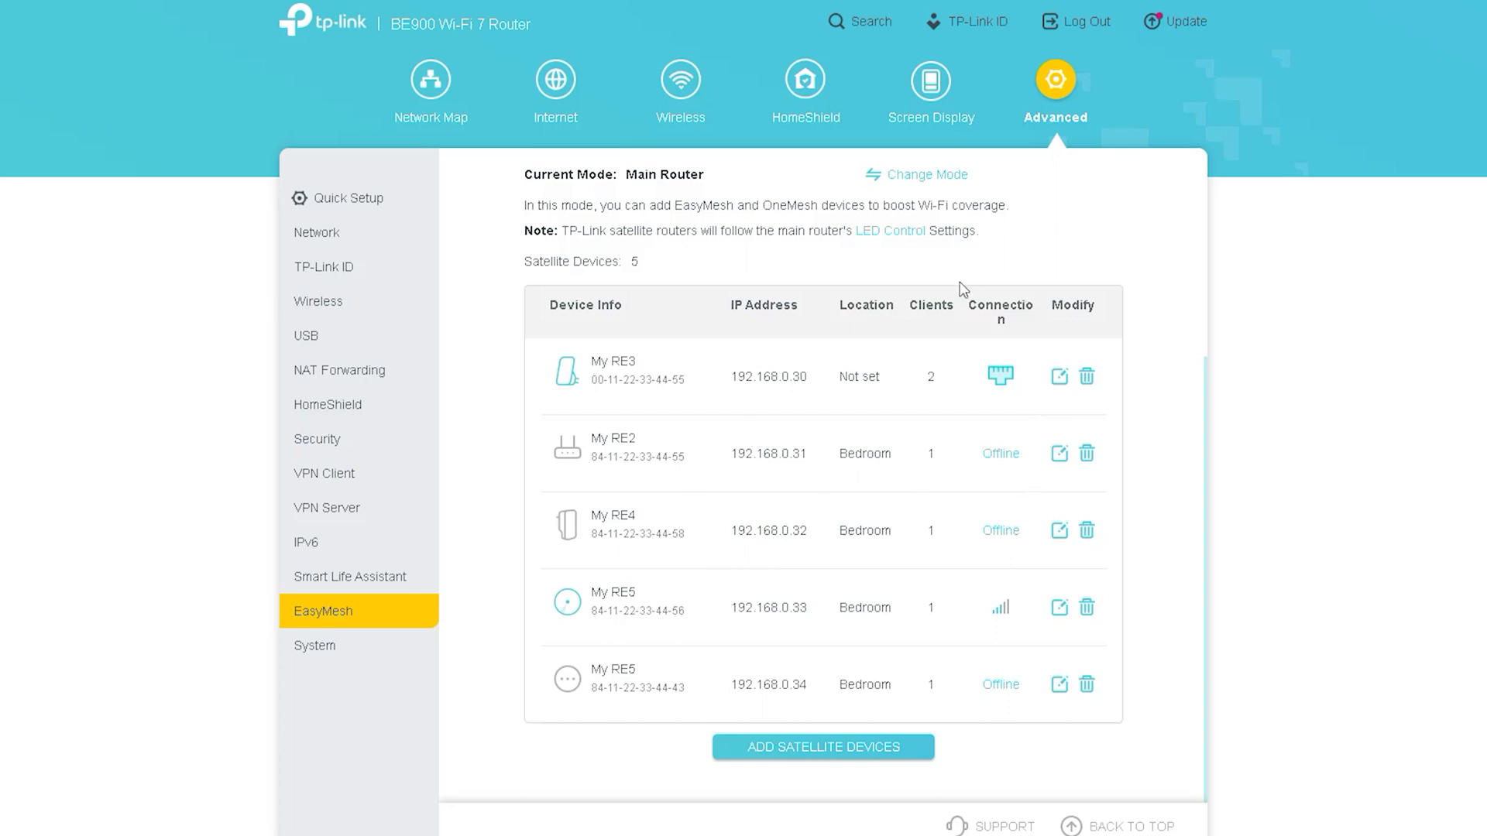
Step: Open the system's Firmware Update settings and review the auto, online, local and EasyMesh satellite update options
{"action": "left_click", "coordinate": [356, 646]}
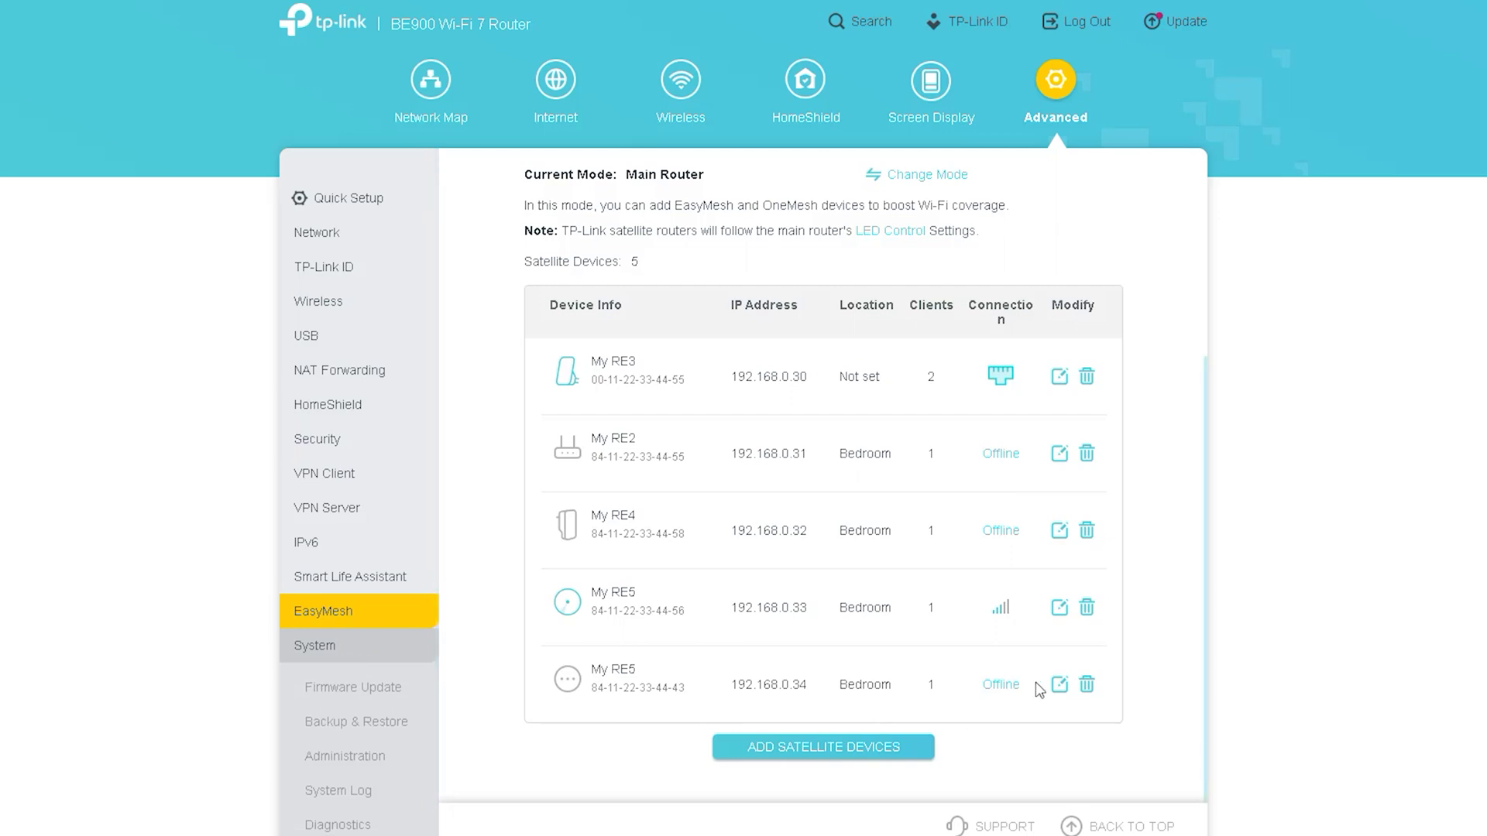
{"action": "left_click", "coordinate": [384, 688]}
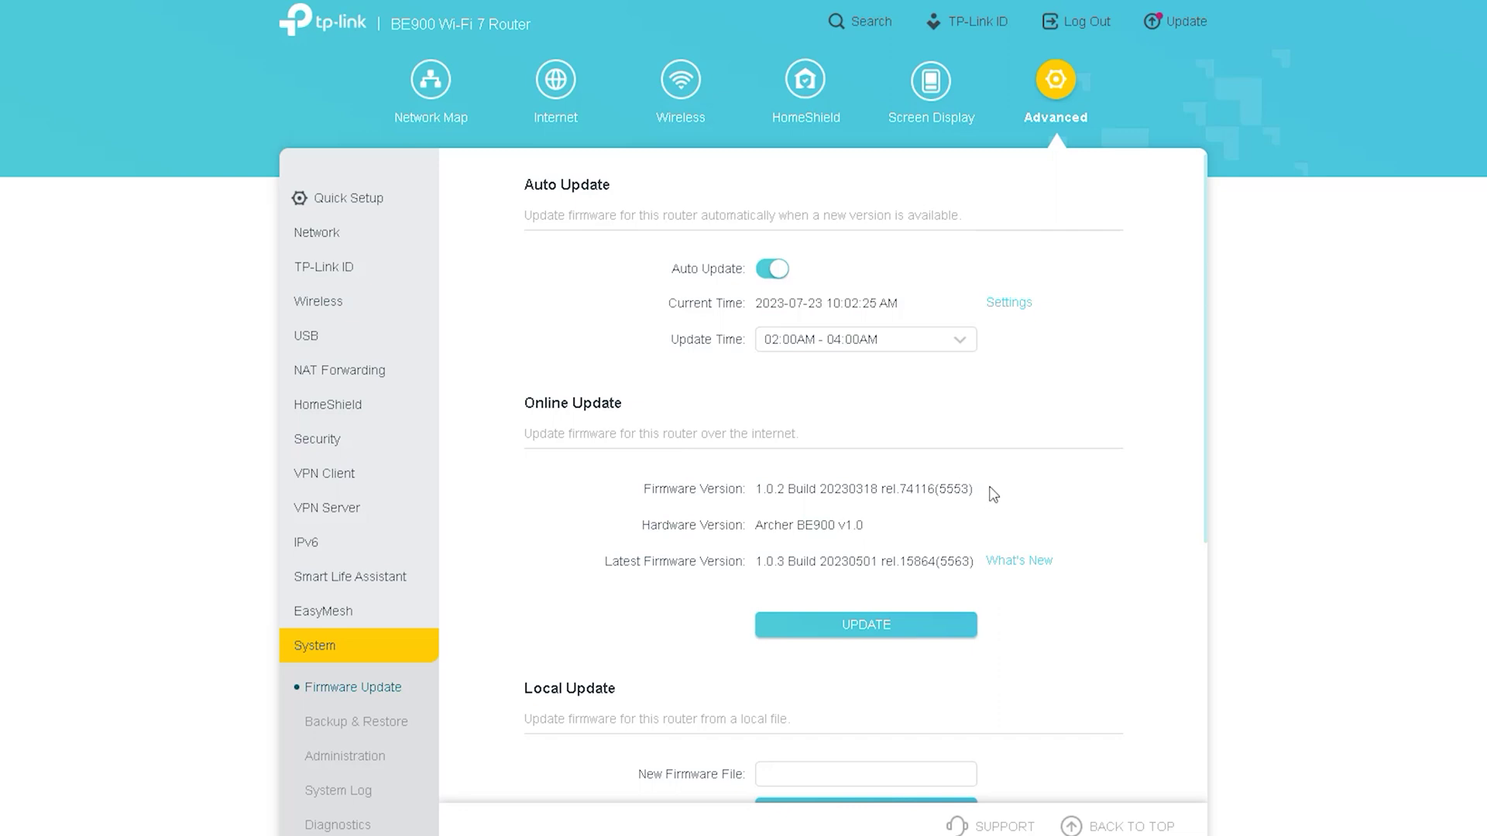
{"action": "scroll", "coordinate": [1083, 481], "scroll_direction": "down", "scroll_amount": 4}
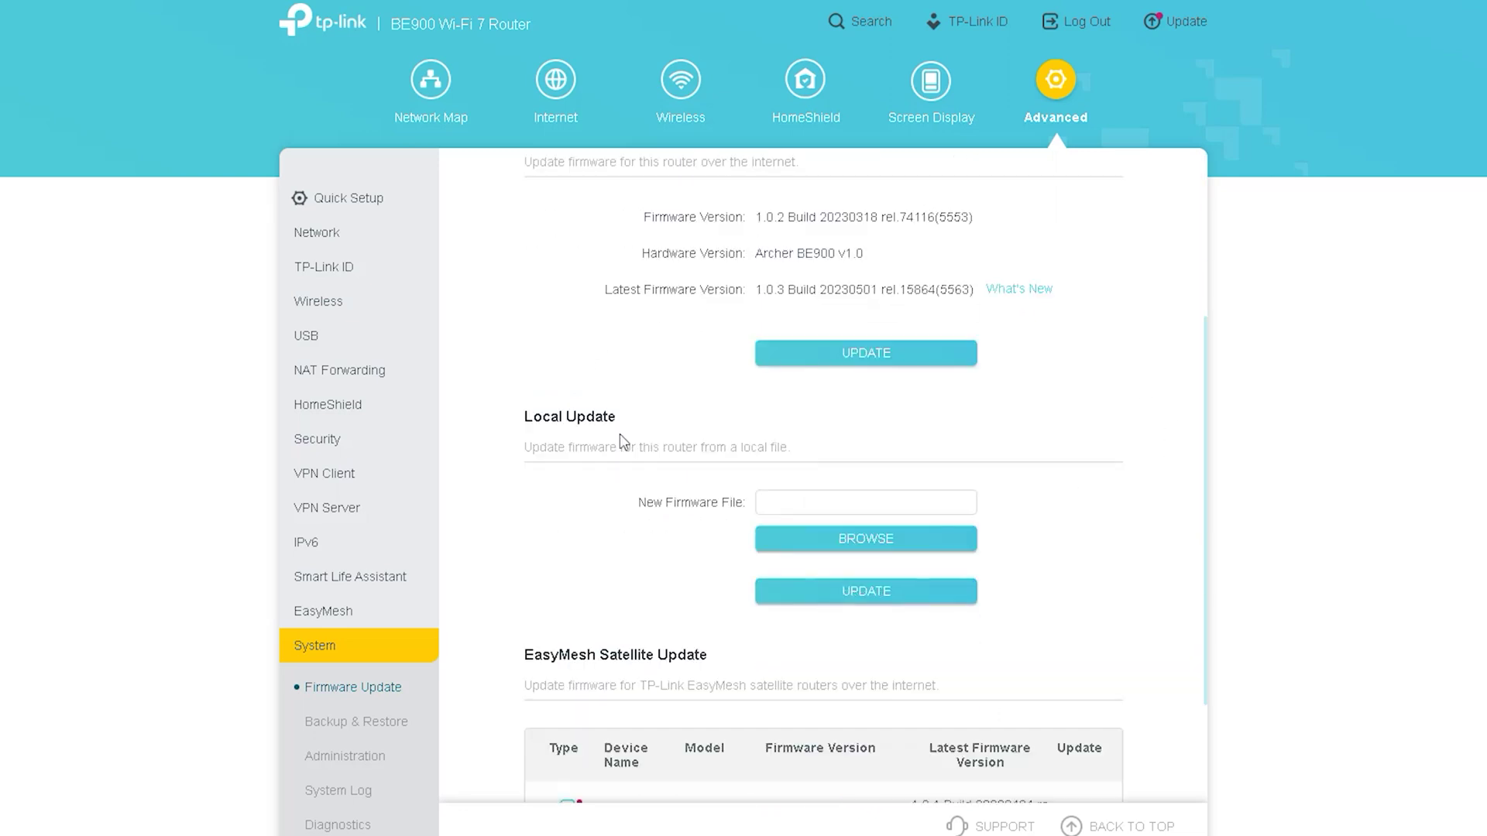
{"action": "scroll", "coordinate": [607, 617], "scroll_direction": "down", "scroll_amount": 2}
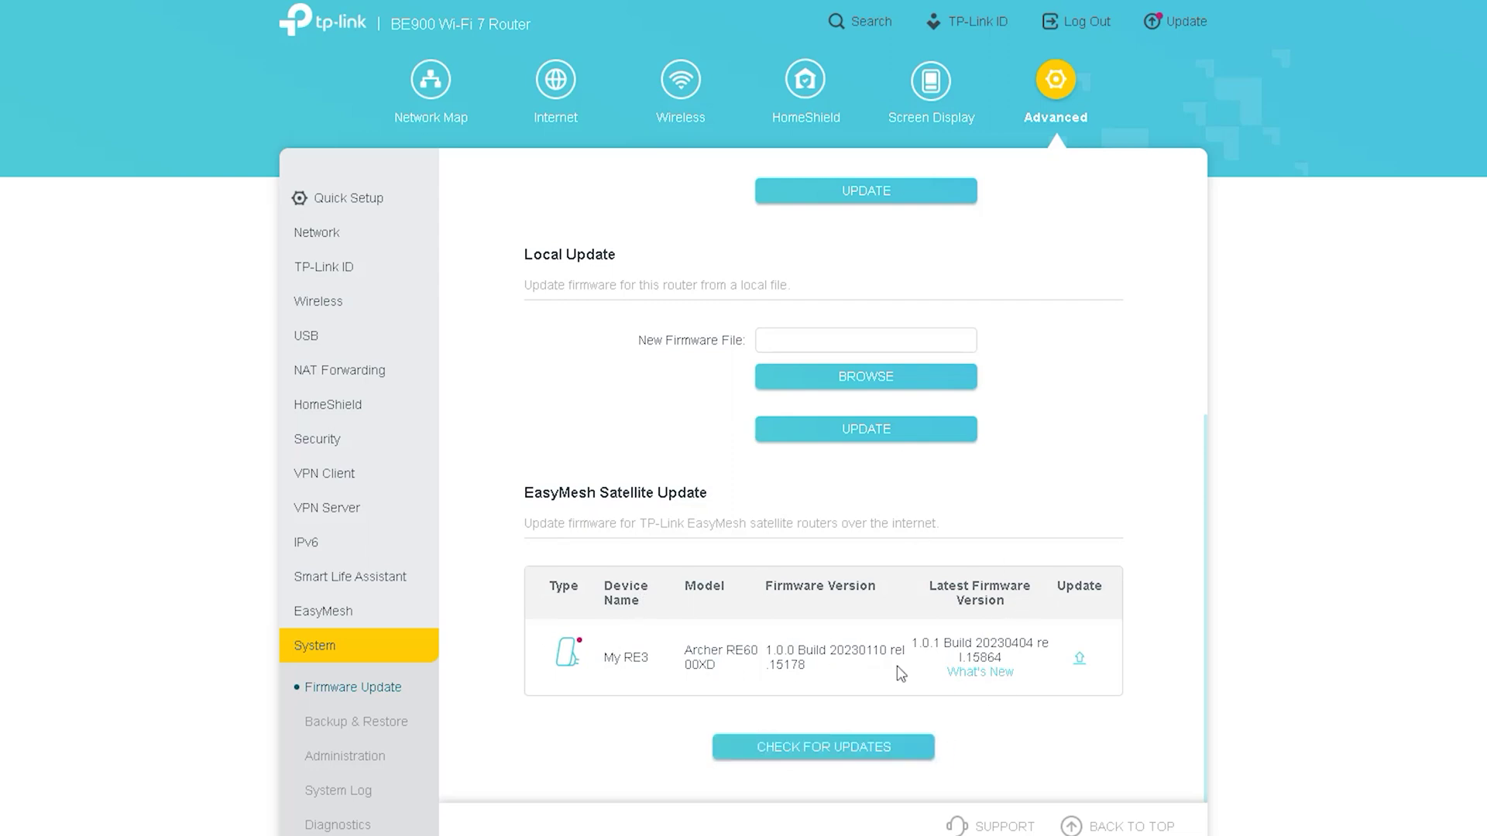
Step: Review the Backup & Restore options, including Factory Default Restore
{"action": "scroll", "coordinate": [415, 682], "scroll_direction": "down", "scroll_amount": 3}
{"action": "left_click", "coordinate": [391, 524]}
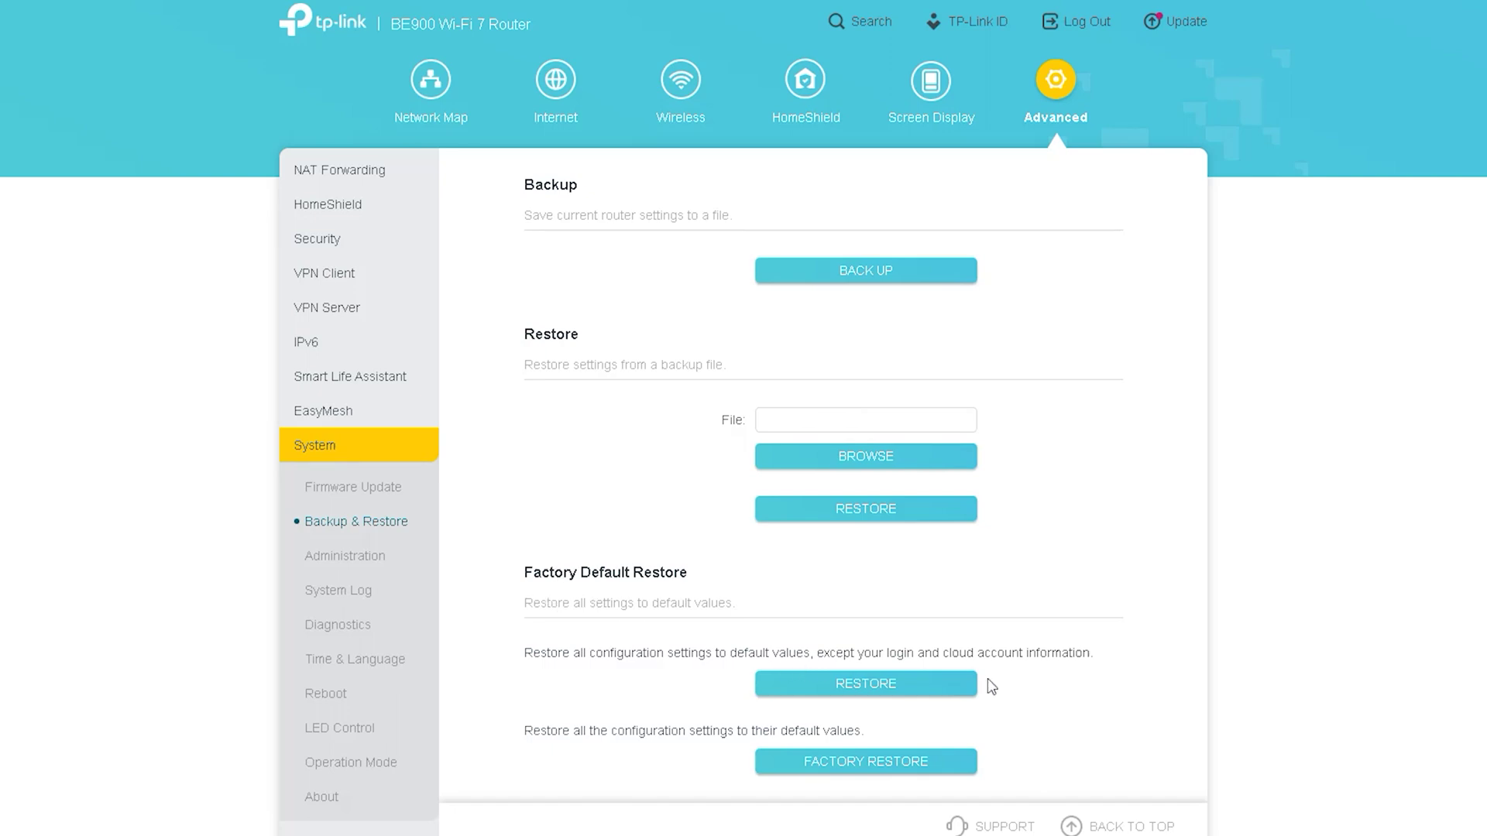
{"action": "scroll", "coordinate": [1000, 637], "scroll_direction": "down", "scroll_amount": 1}
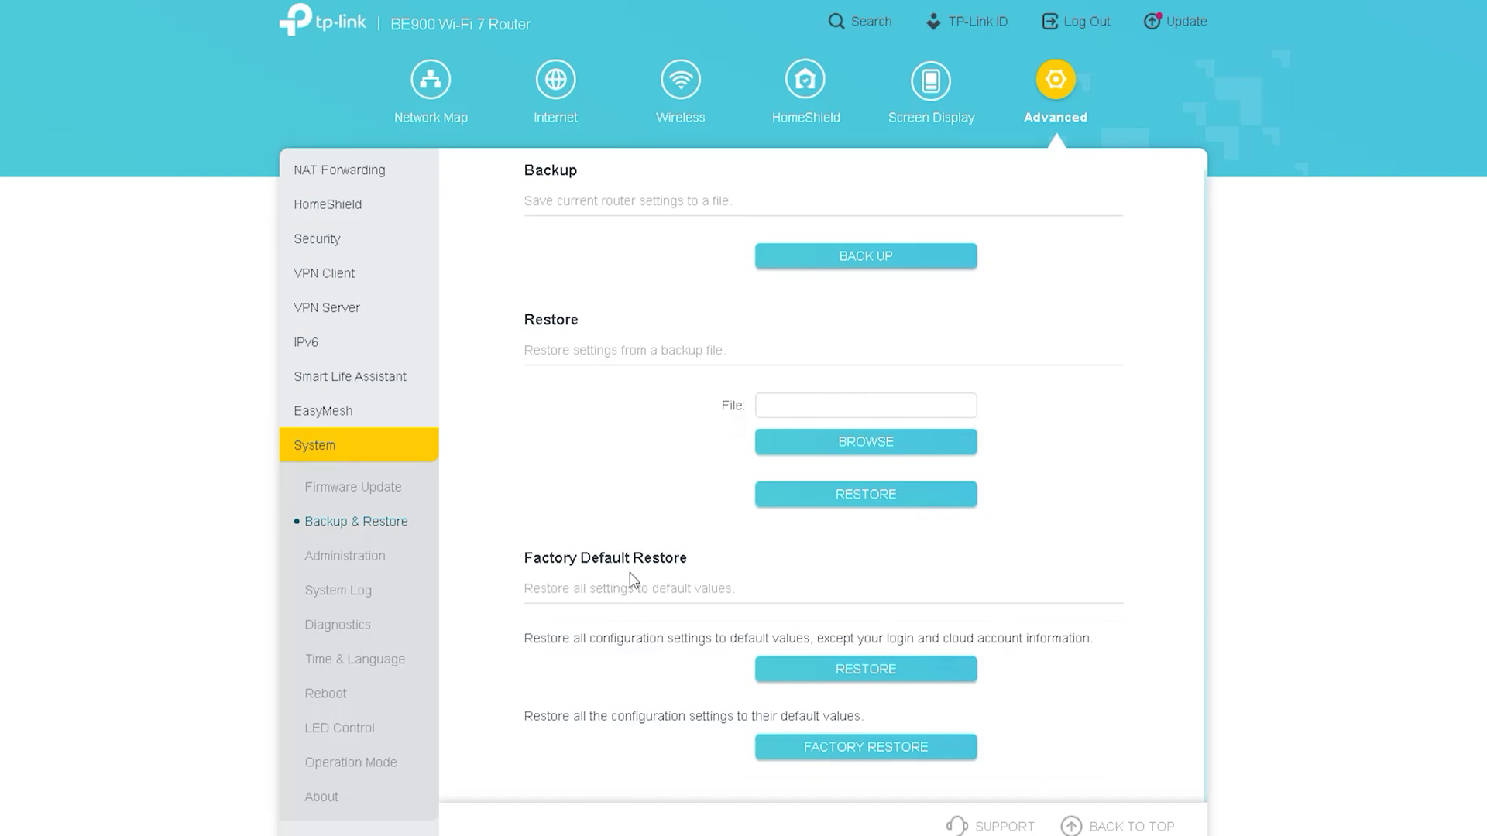
Step: Review the Administration settings: Change Password, Password Recovery, Local Management and Remote Management with its HTTPS port
{"action": "left_click", "coordinate": [333, 560]}
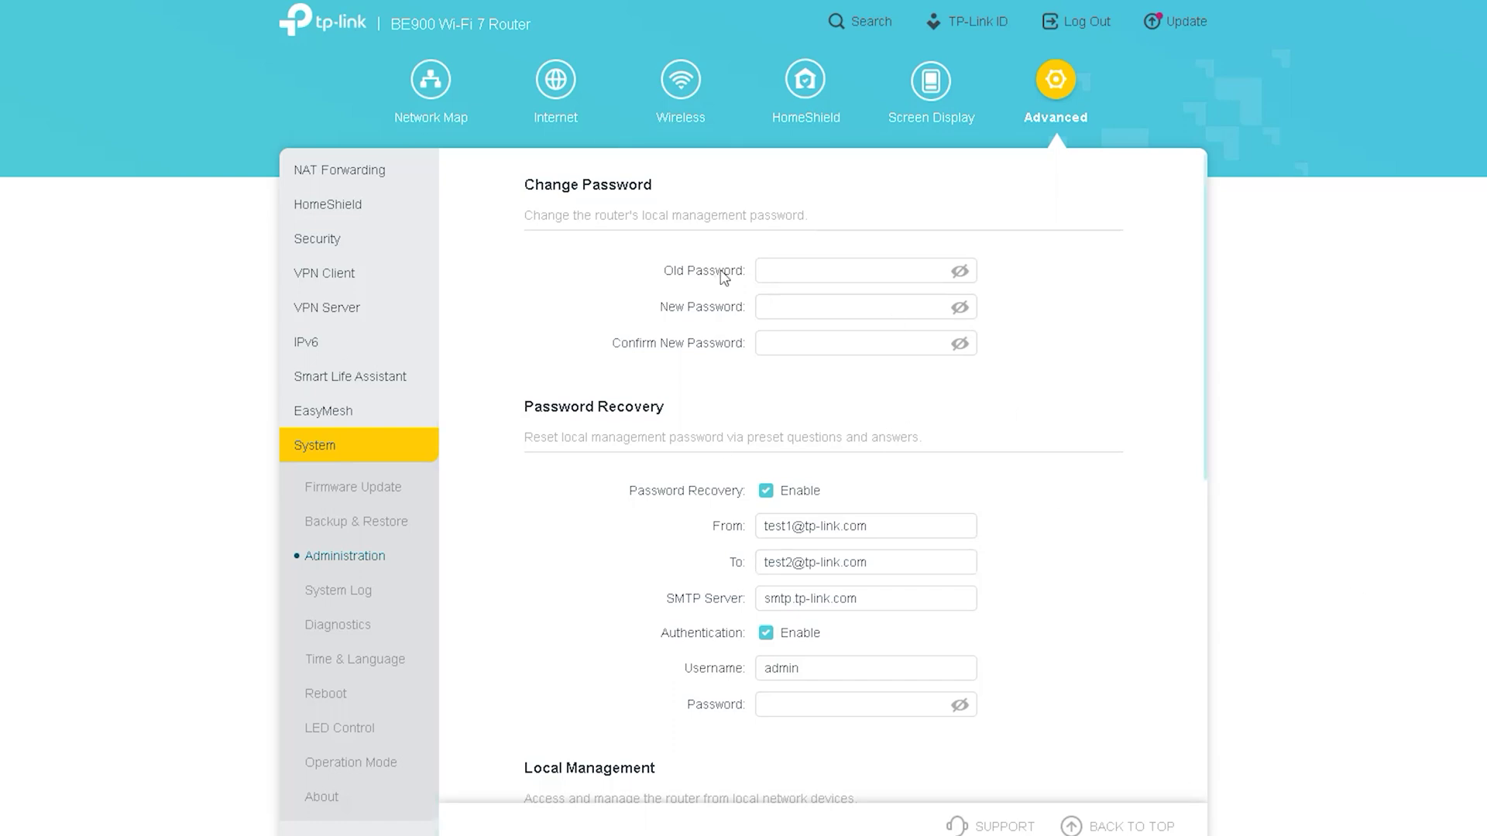
{"action": "left_click", "coordinate": [806, 274]}
{"action": "left_click", "coordinate": [650, 304]}
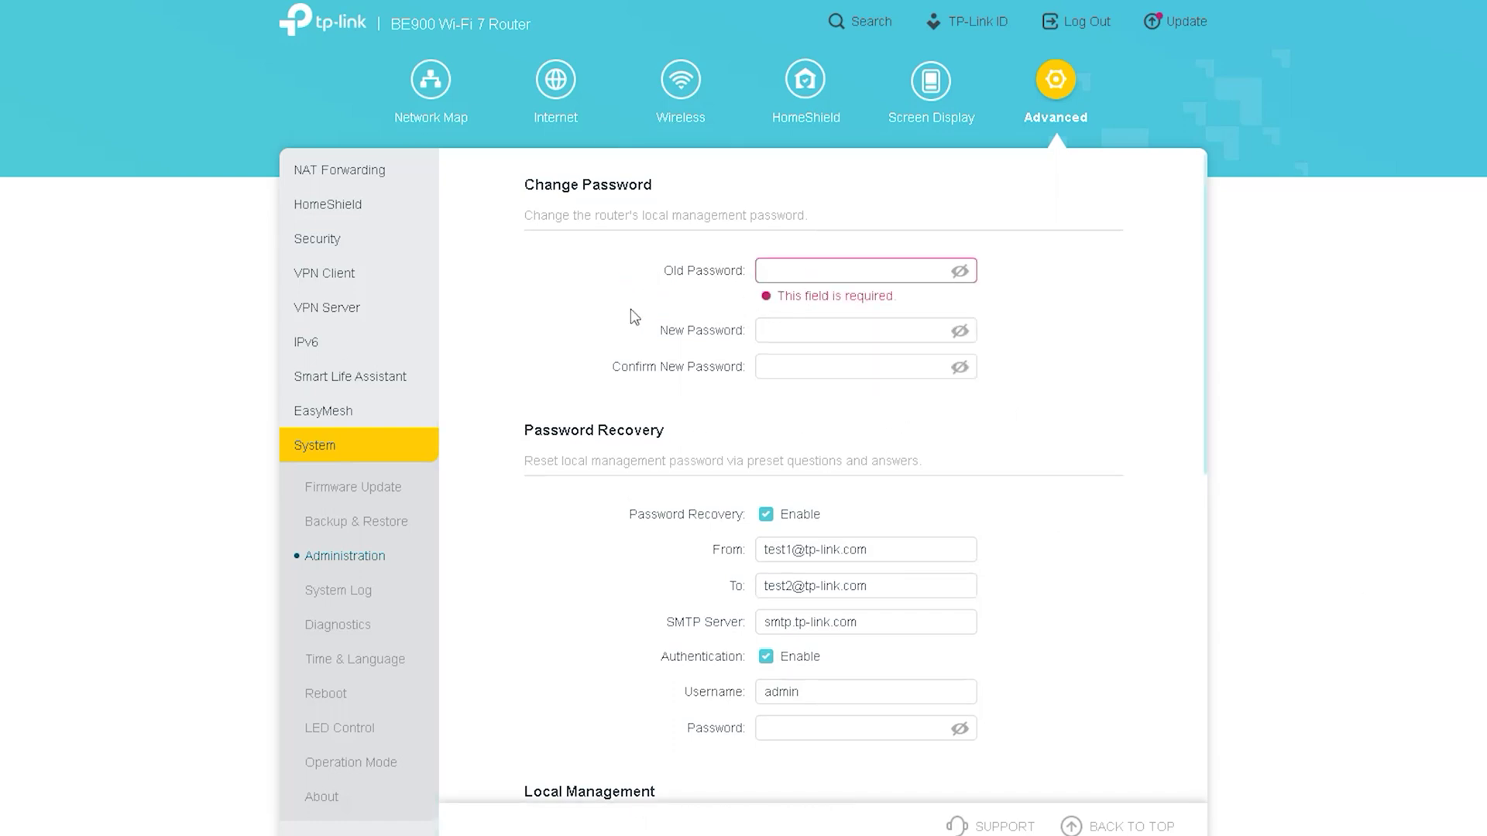
{"action": "scroll", "coordinate": [656, 358], "scroll_direction": "down", "scroll_amount": 3}
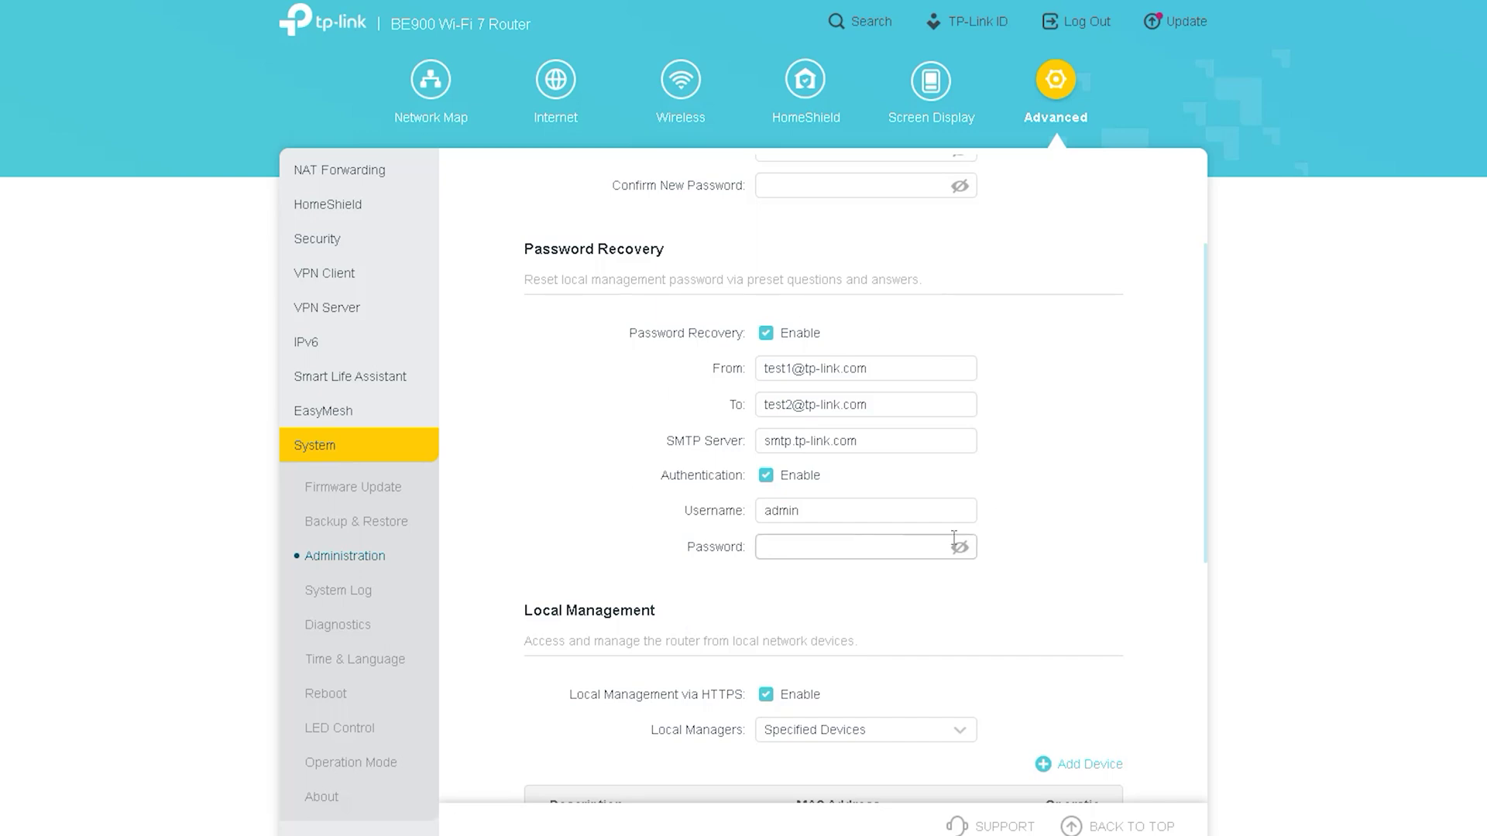
{"action": "scroll", "coordinate": [933, 571], "scroll_direction": "down", "scroll_amount": 5}
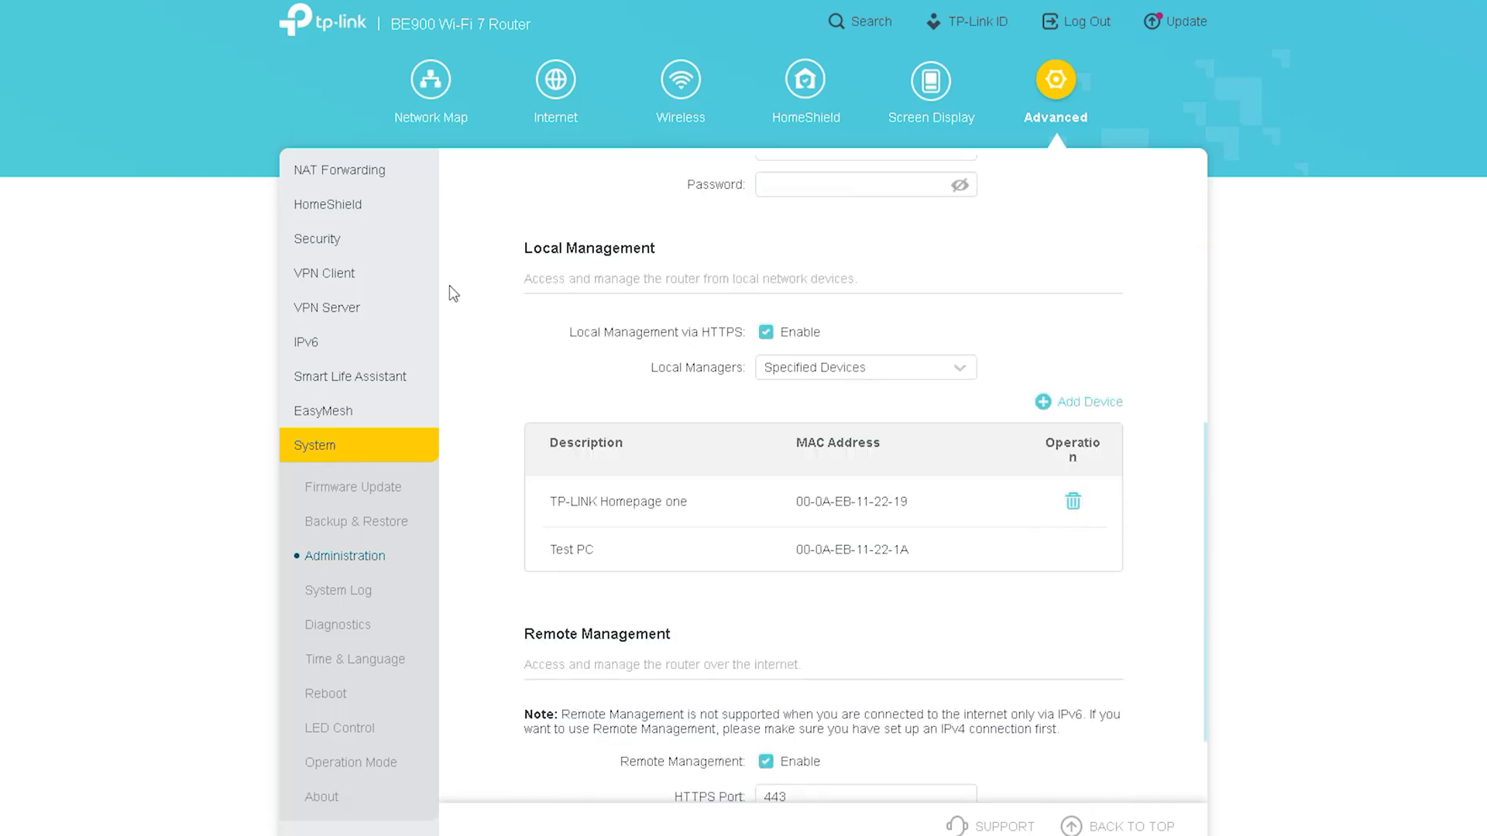
{"action": "scroll", "coordinate": [756, 681], "scroll_direction": "down", "scroll_amount": 2}
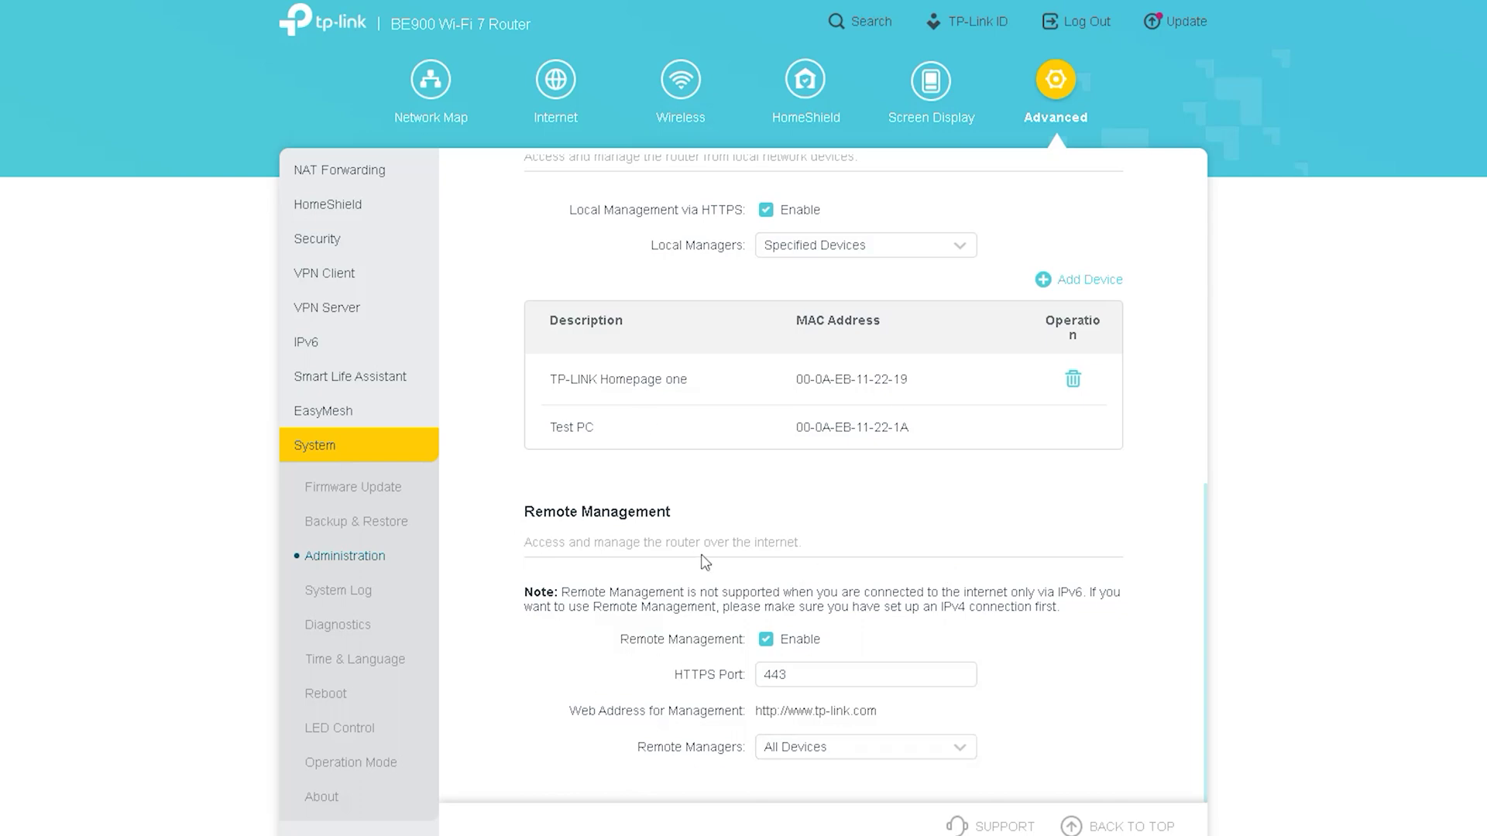
{"action": "left_click_drag", "start_coordinate": [812, 673], "coordinate": [558, 680]}
{"action": "left_click", "coordinate": [559, 682]}
{"action": "left_click_drag", "start_coordinate": [804, 673], "coordinate": [655, 668]}
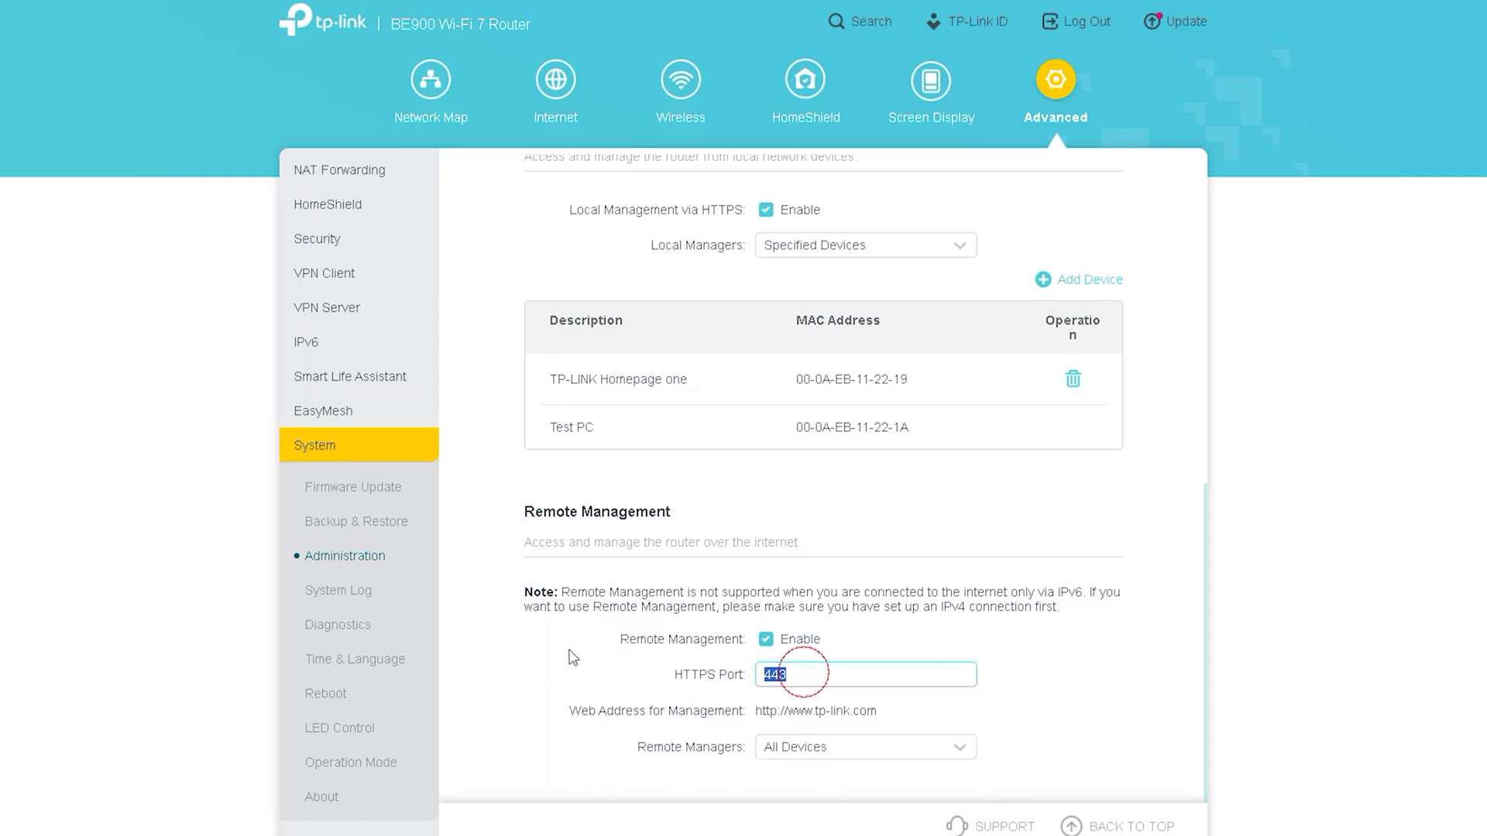
Step: Review the System Log, the Diagnostics tools and the Time & Language settings including Daylight Saving Time
{"action": "left_click", "coordinate": [337, 590]}
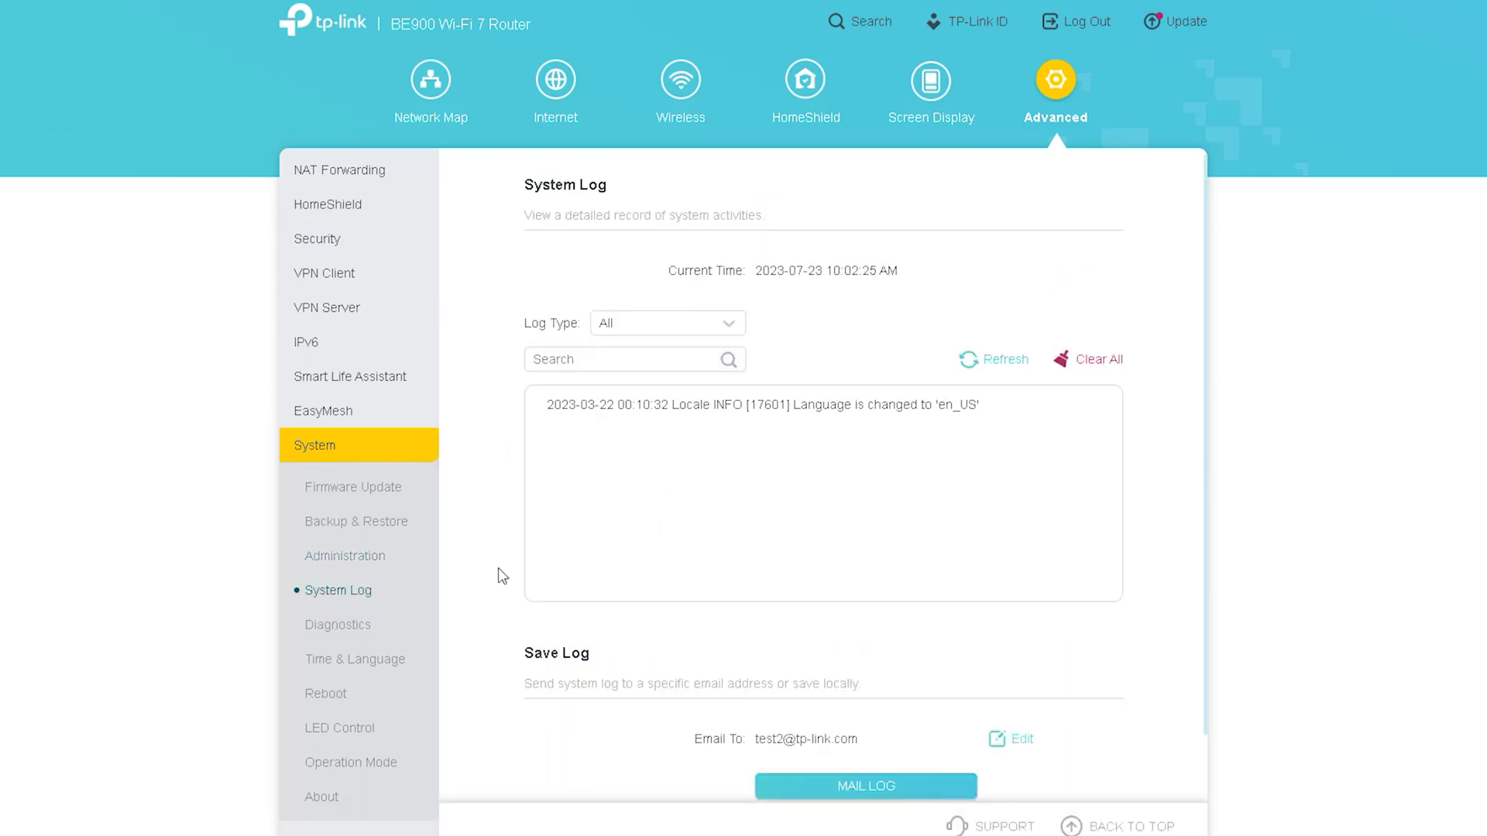
{"action": "left_click", "coordinate": [338, 626]}
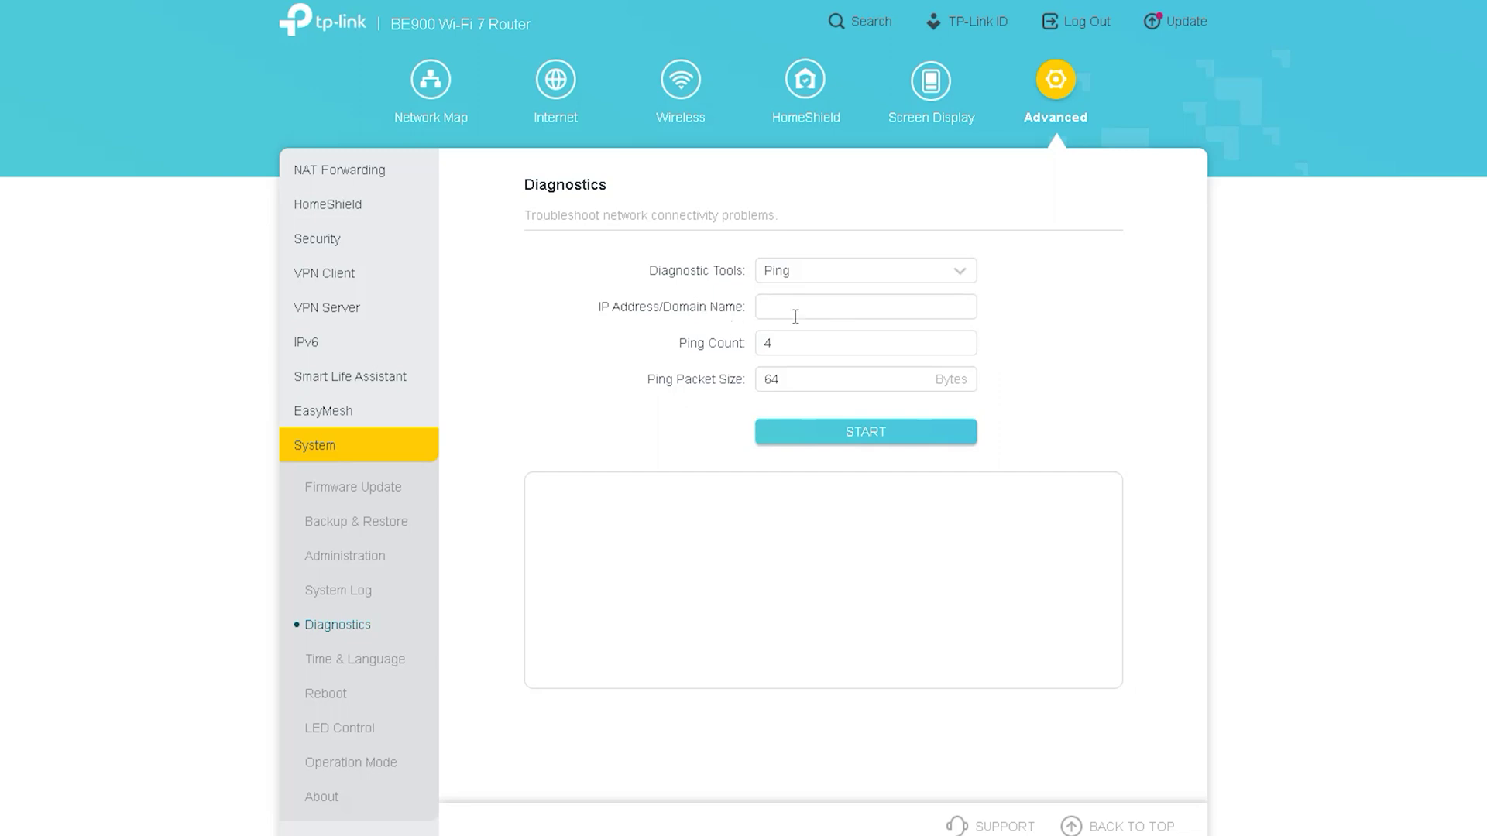
{"action": "left_click", "coordinate": [372, 660]}
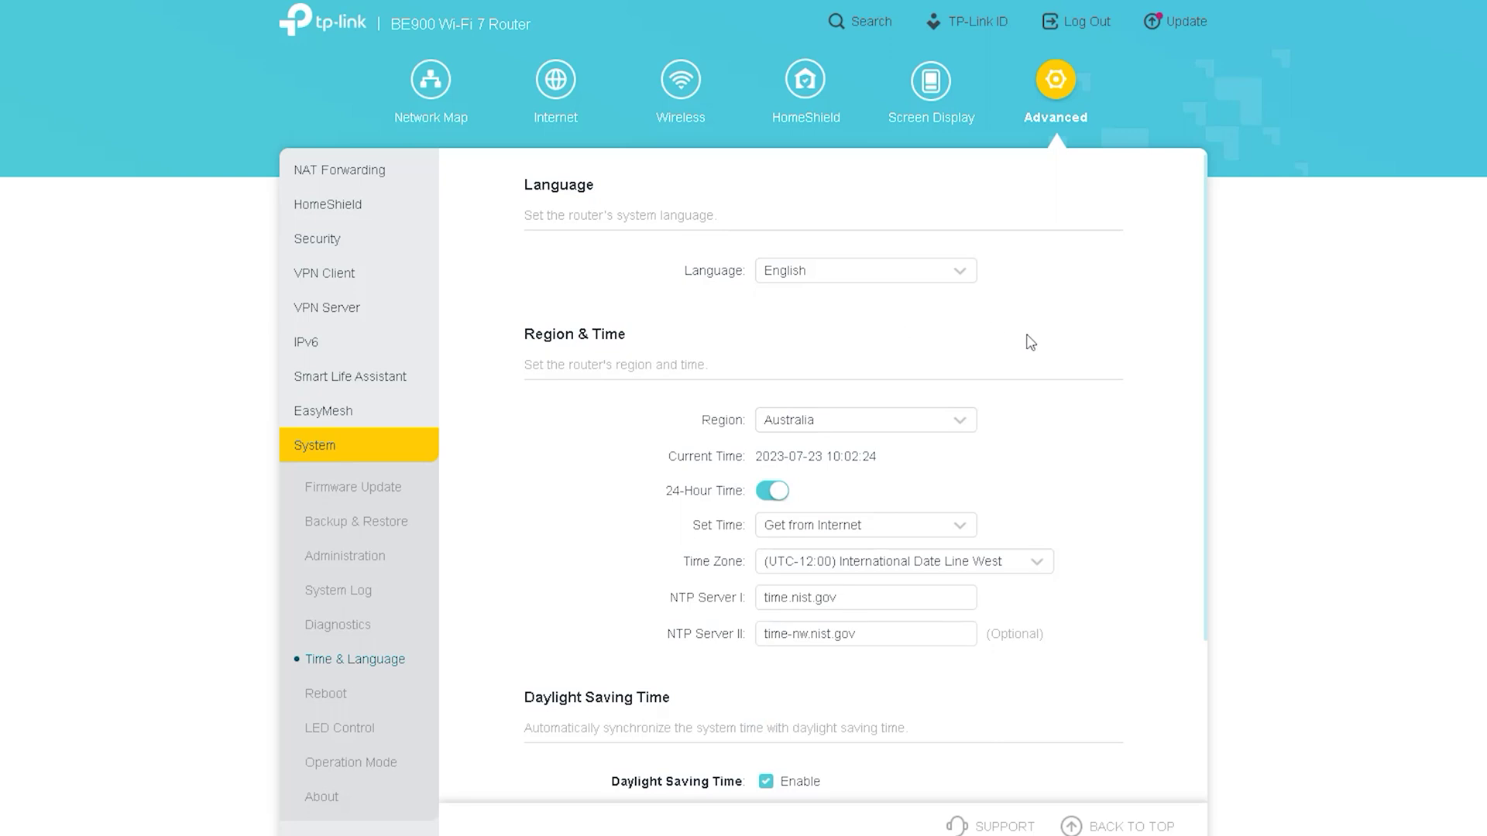
{"action": "scroll", "coordinate": [1115, 438], "scroll_direction": "down", "scroll_amount": 3}
{"action": "scroll", "coordinate": [1125, 465], "scroll_direction": "up", "scroll_amount": 3}
{"action": "scroll", "coordinate": [1130, 498], "scroll_direction": "down", "scroll_amount": 3}
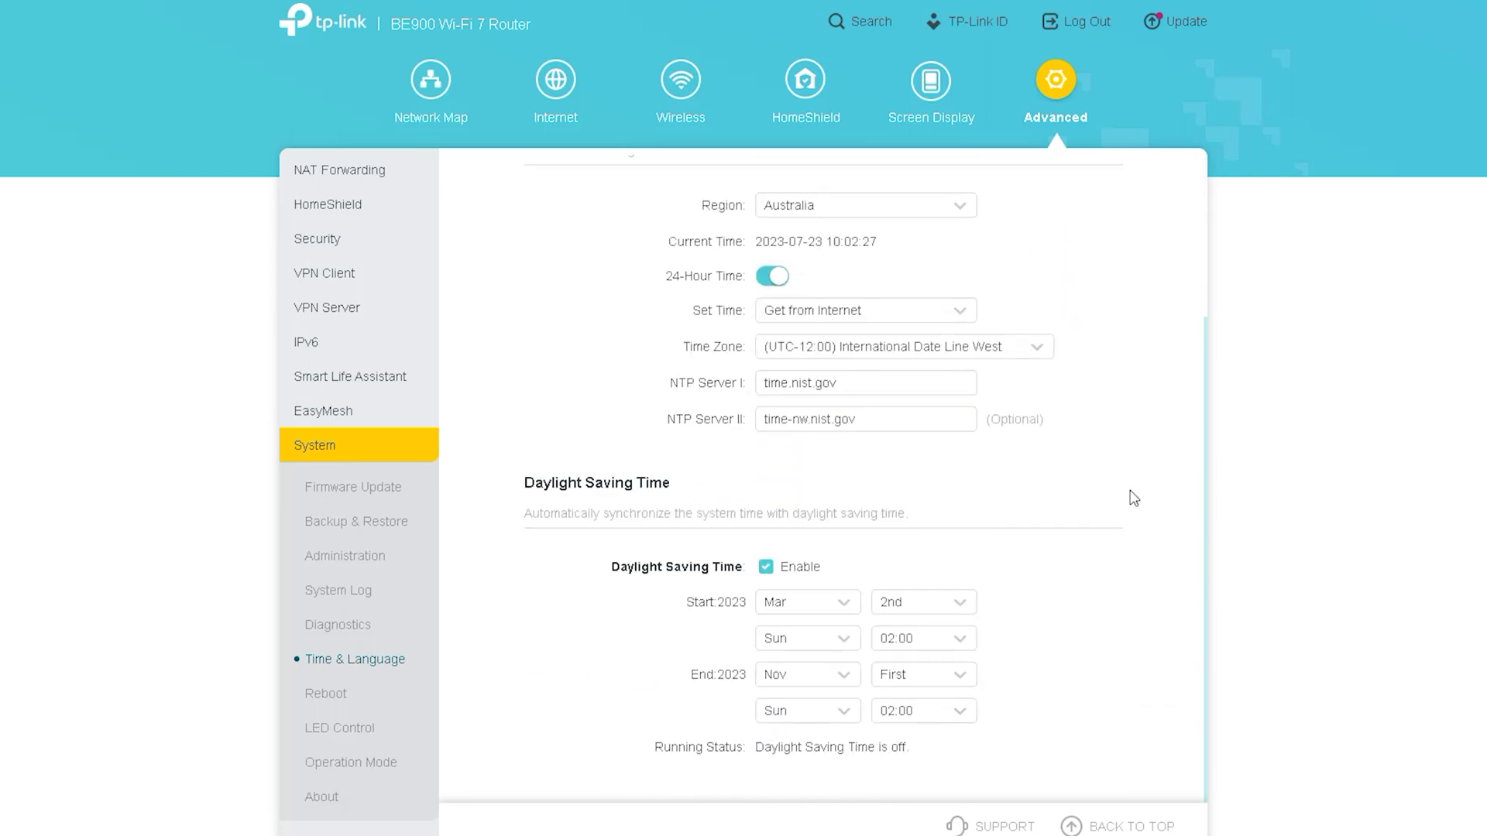
Step: Review the Reboot and LED Control pages, enabling Night Mode to view its LED off schedule
{"action": "left_click", "coordinate": [314, 694]}
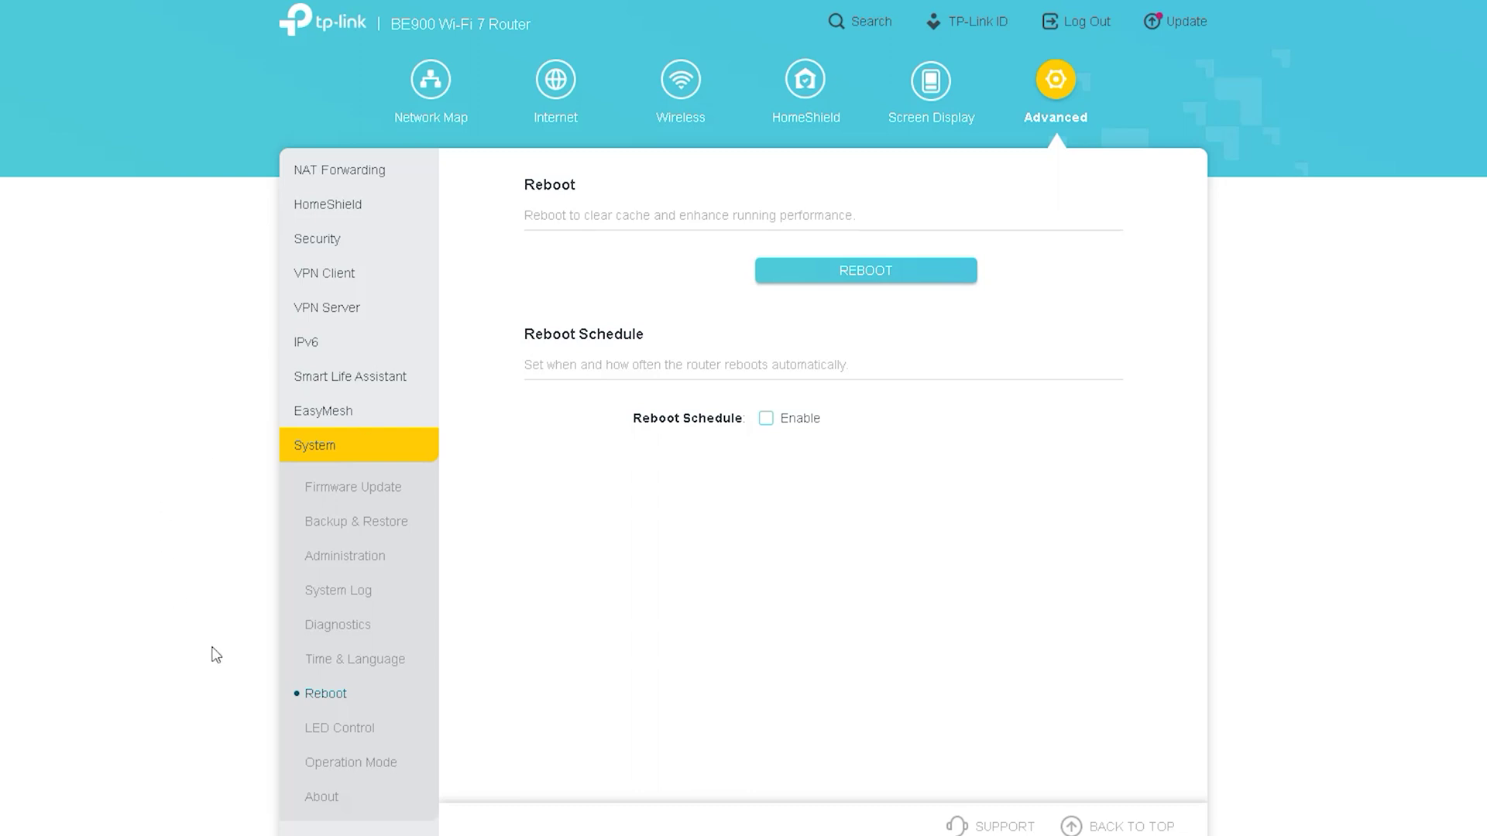
{"action": "left_click", "coordinate": [346, 727]}
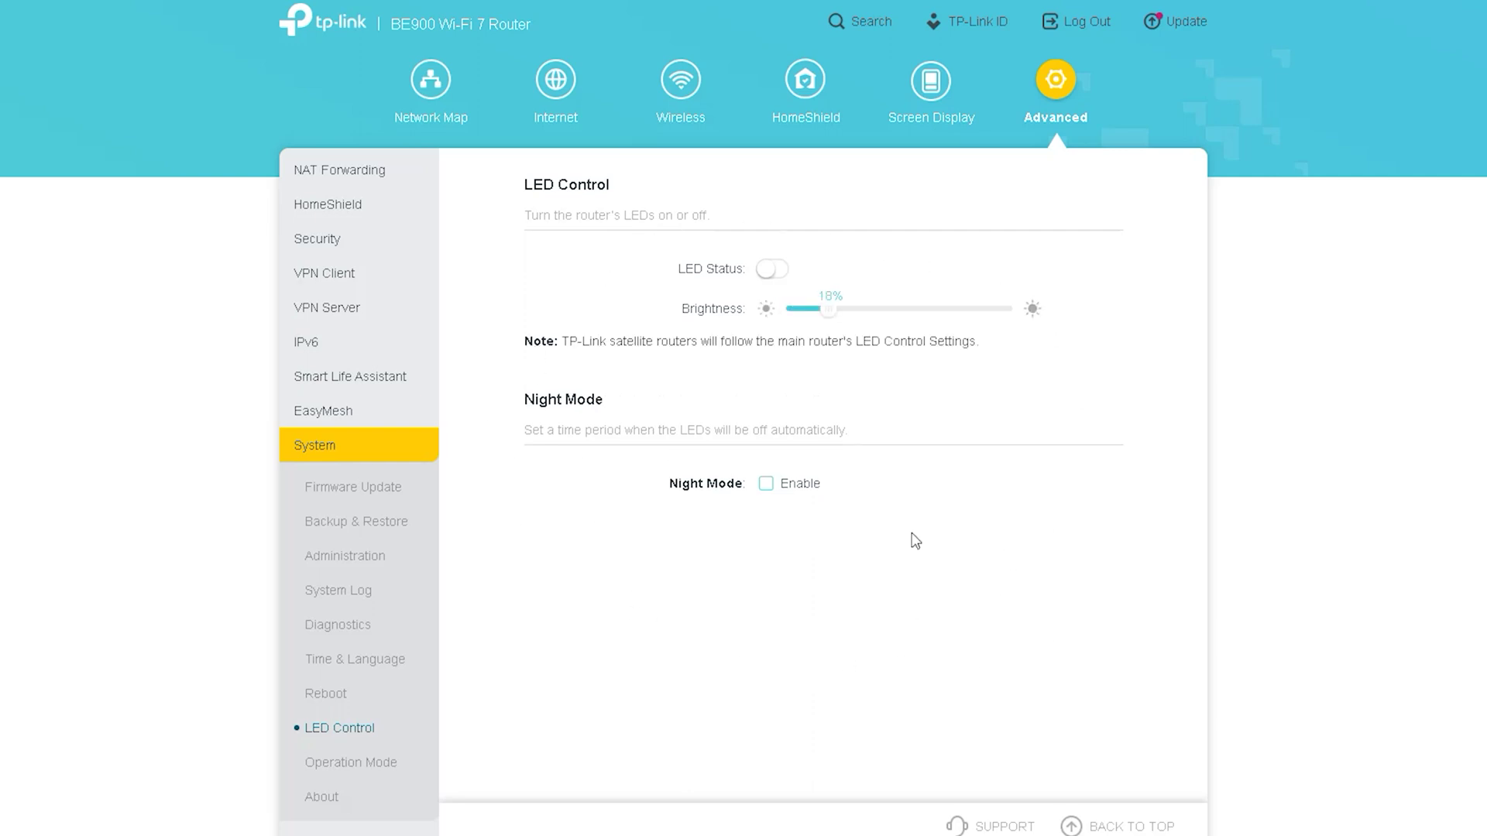
{"action": "left_click", "coordinate": [766, 484]}
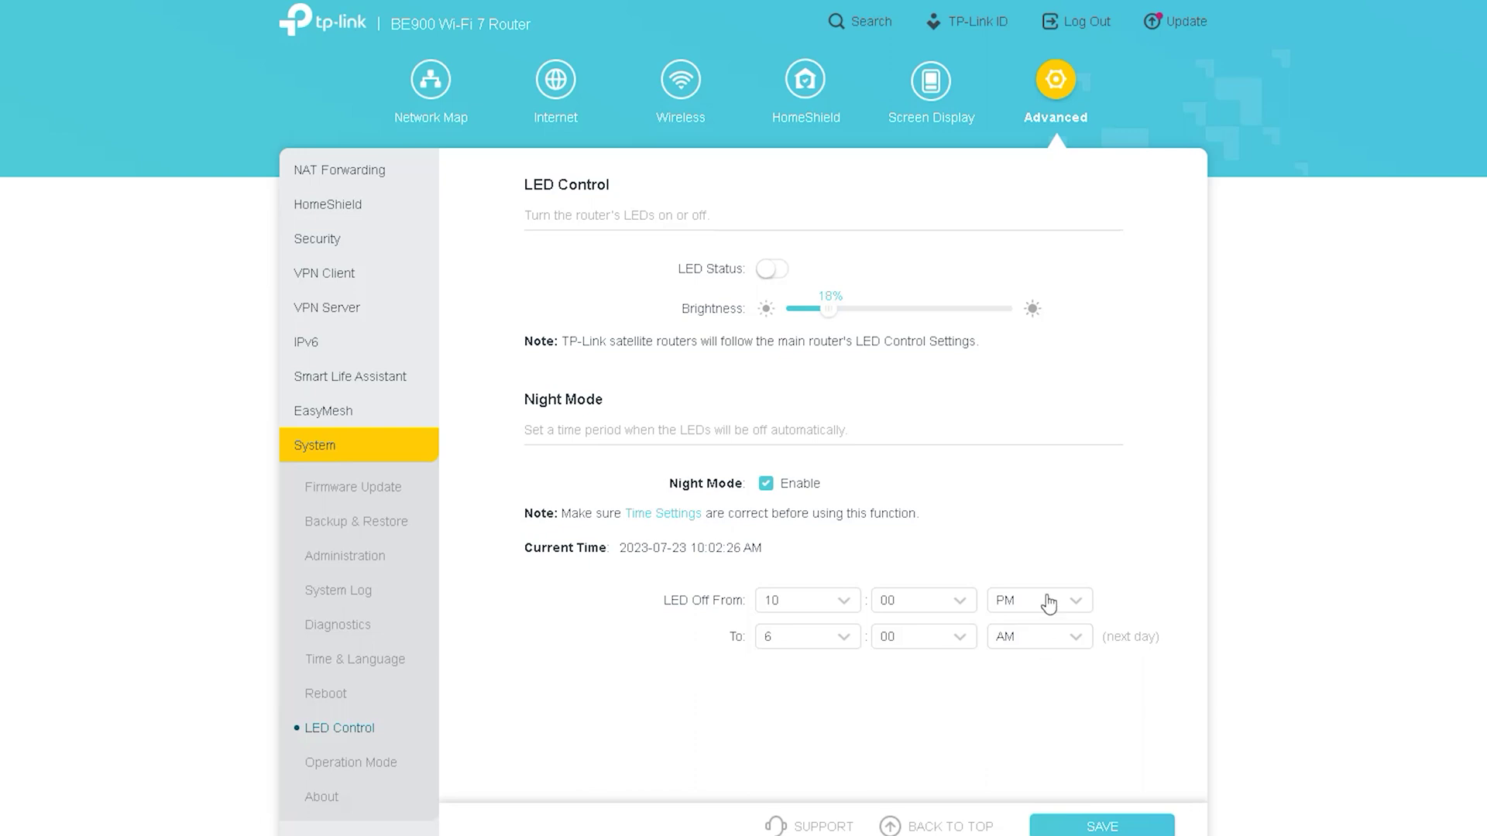
Step: Review the Operation Mode choices, and turn on Join User Experience Improvement Program on the About page
{"action": "left_click", "coordinate": [382, 761]}
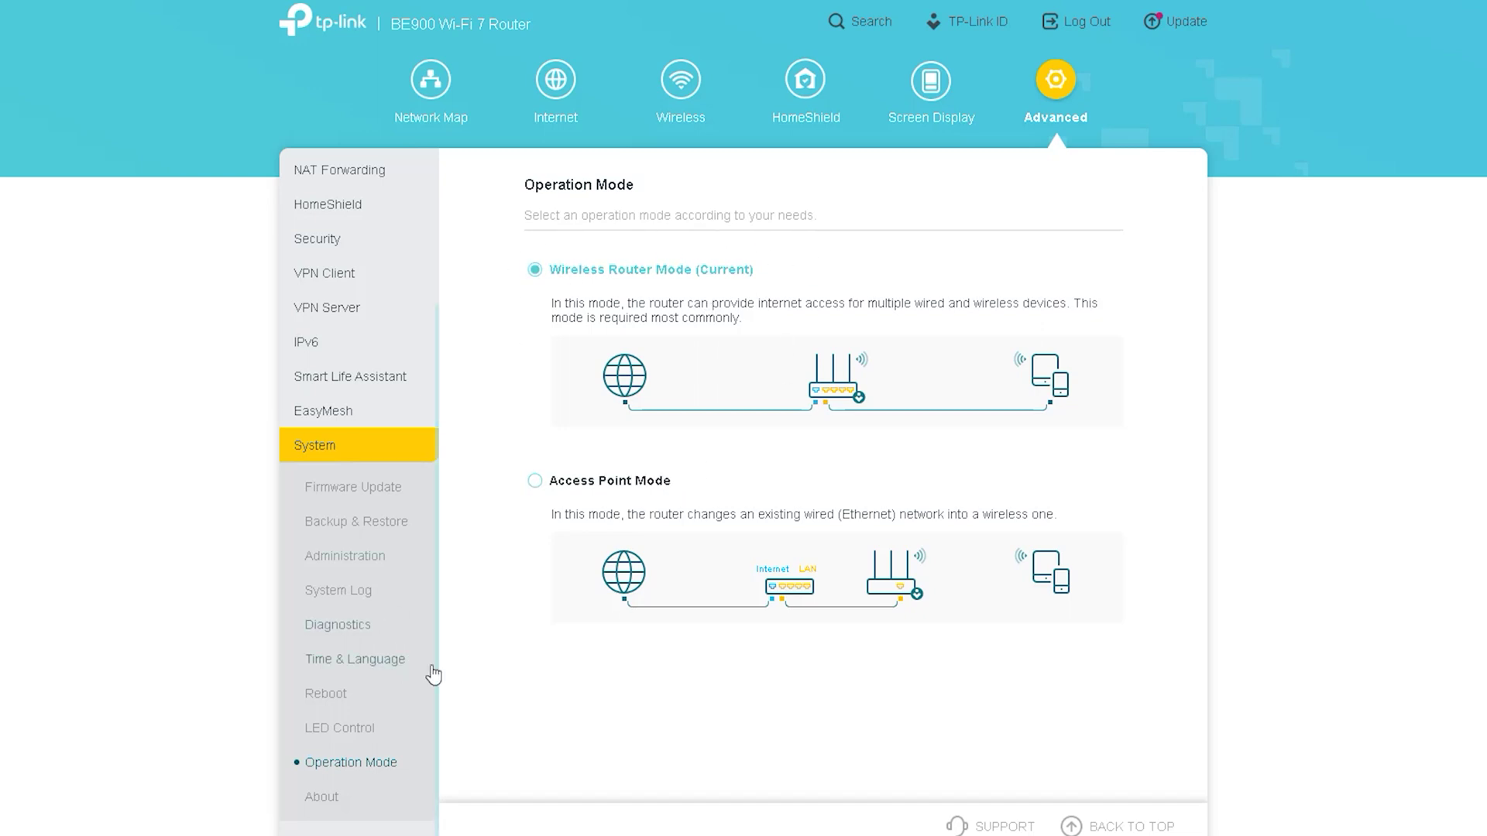
{"action": "left_click", "coordinate": [316, 798]}
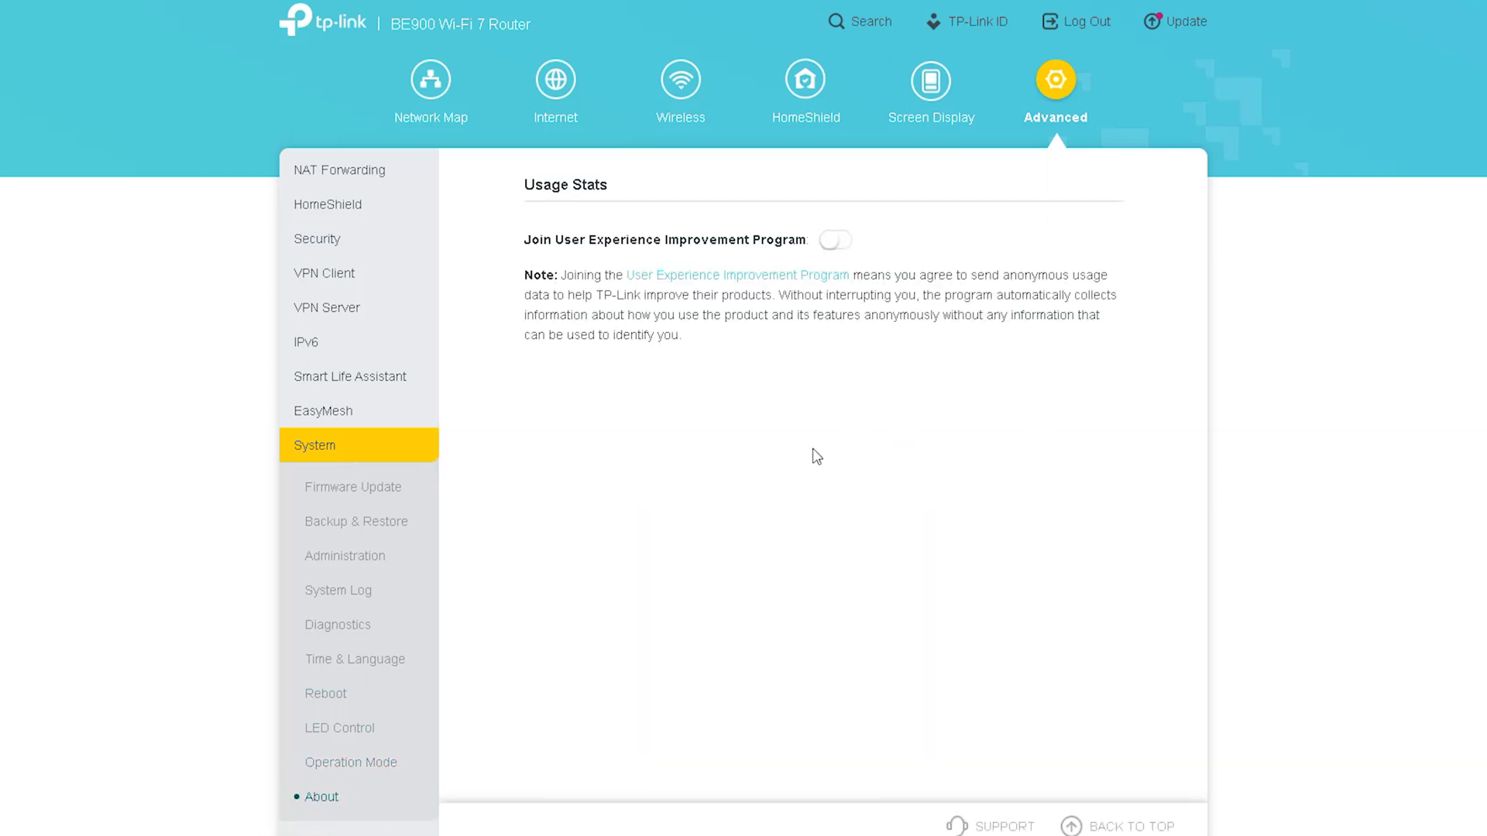
{"action": "left_click_drag", "start_coordinate": [524, 196], "coordinate": [640, 193]}
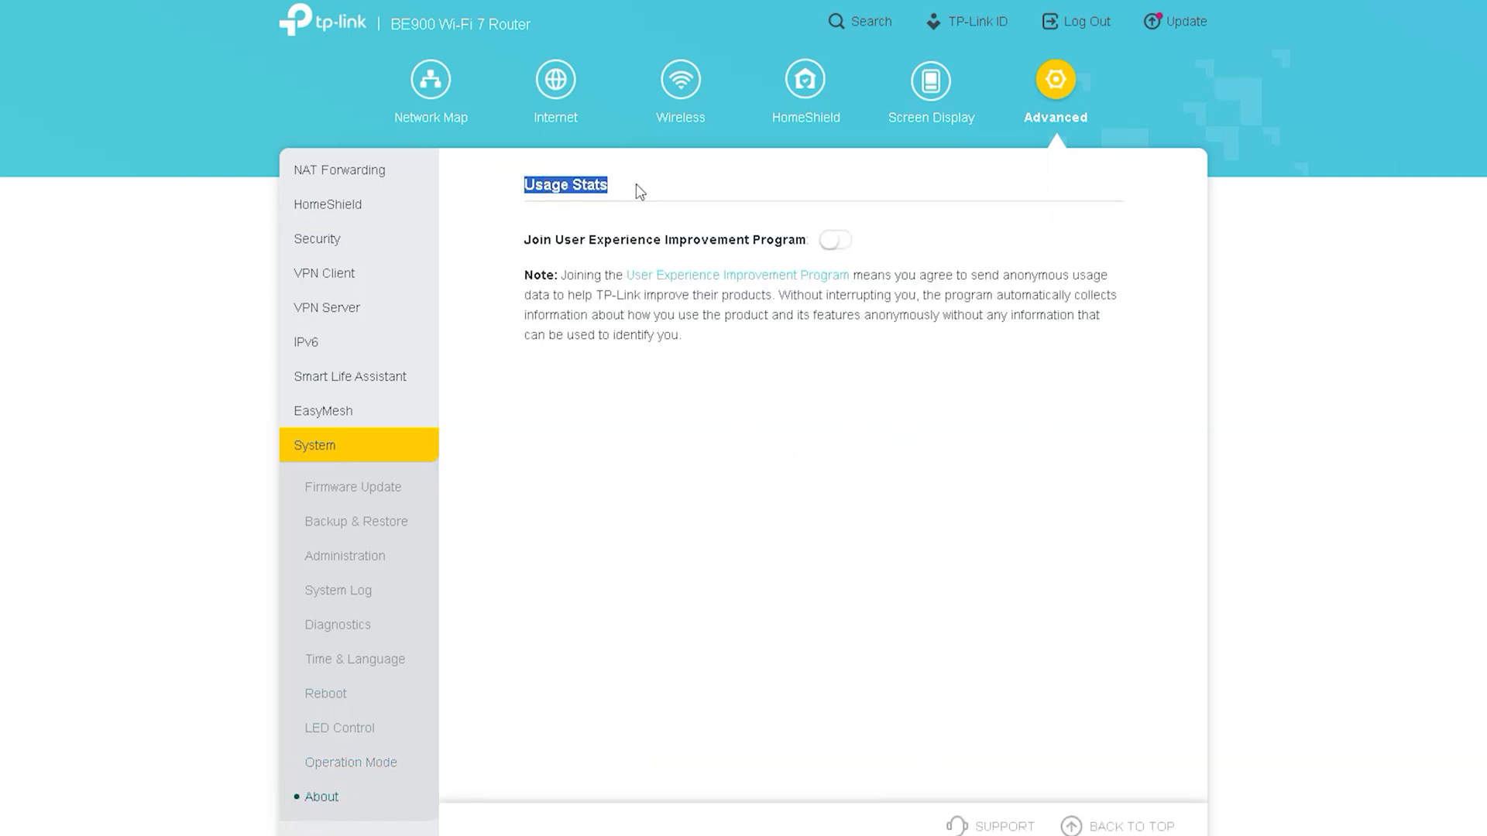
{"action": "left_click", "coordinate": [833, 241]}
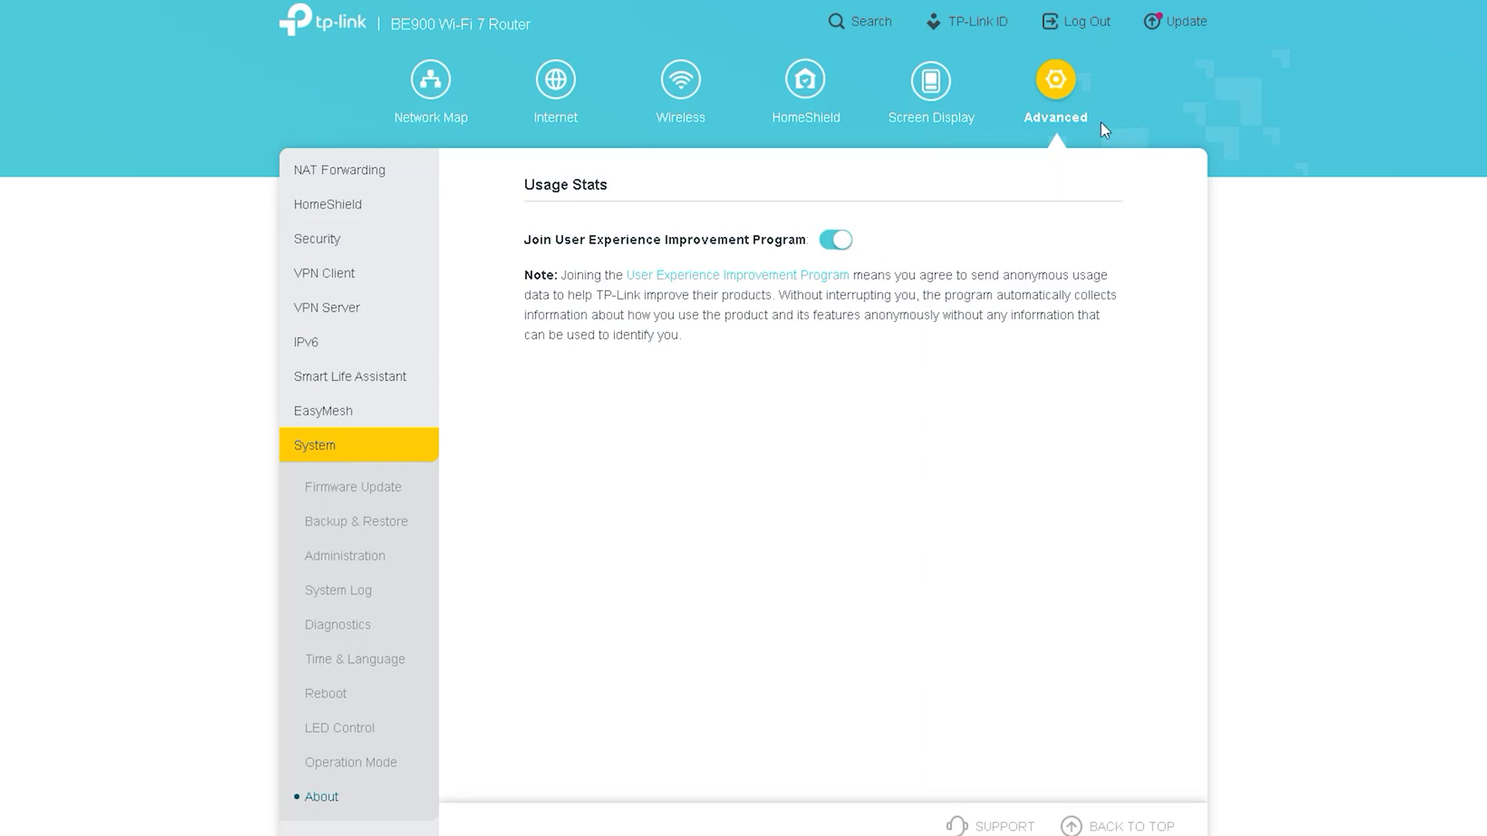
Step: Open the router's settings search and activate its empty search field
{"action": "left_click", "coordinate": [837, 28]}
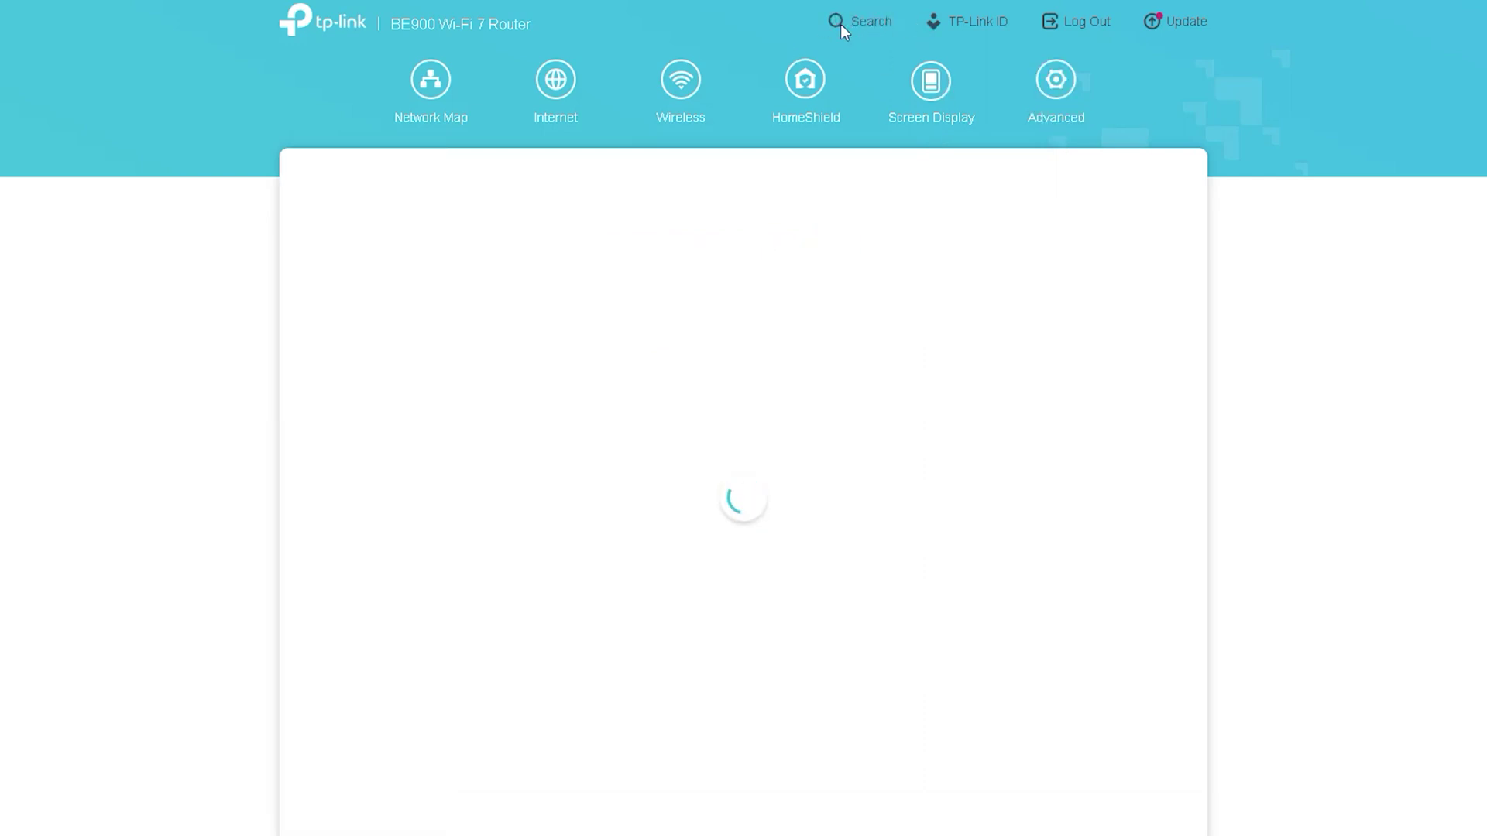
{"action": "left_click", "coordinate": [704, 222]}
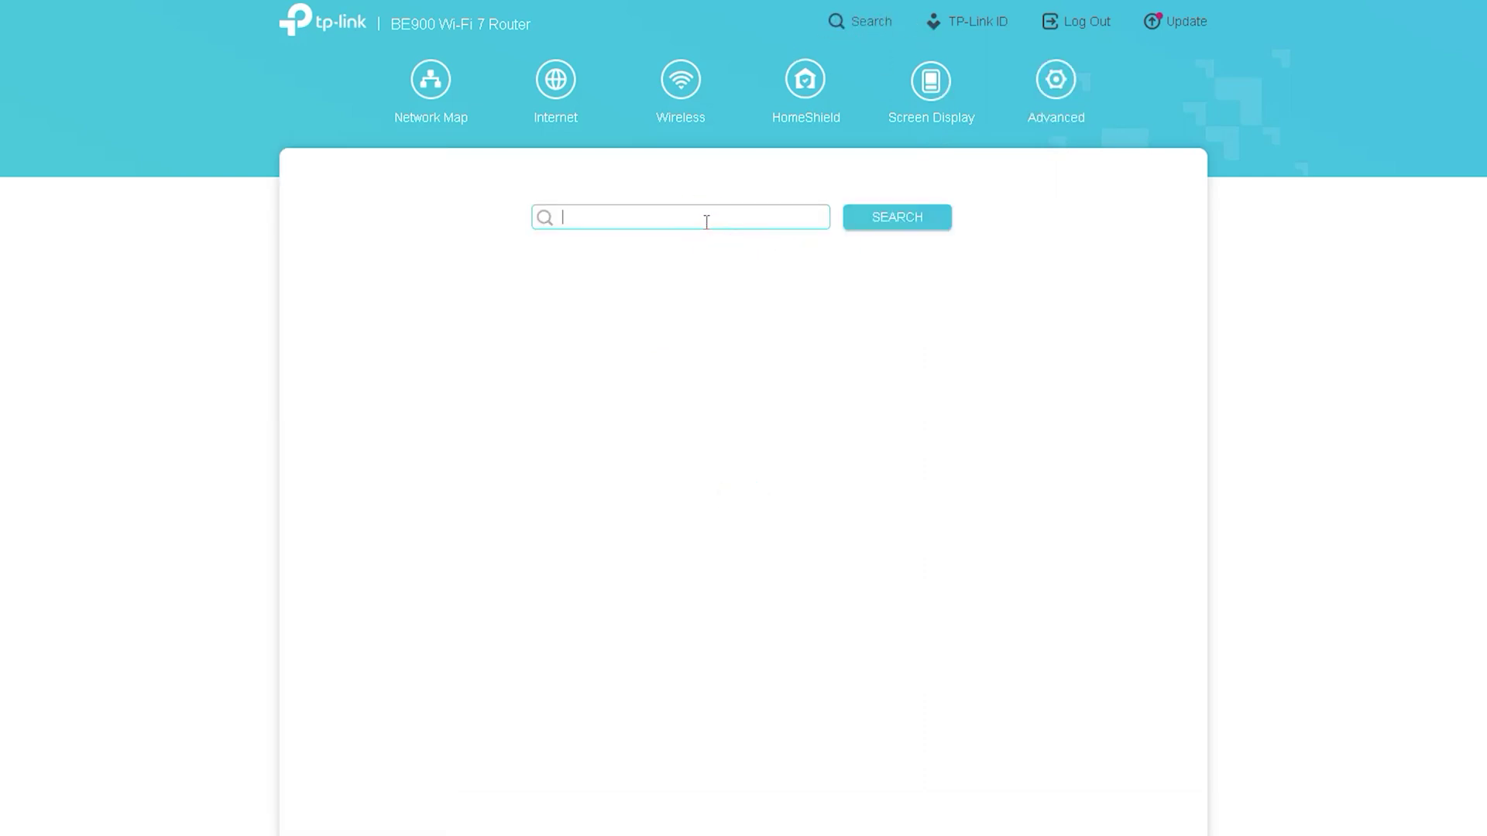